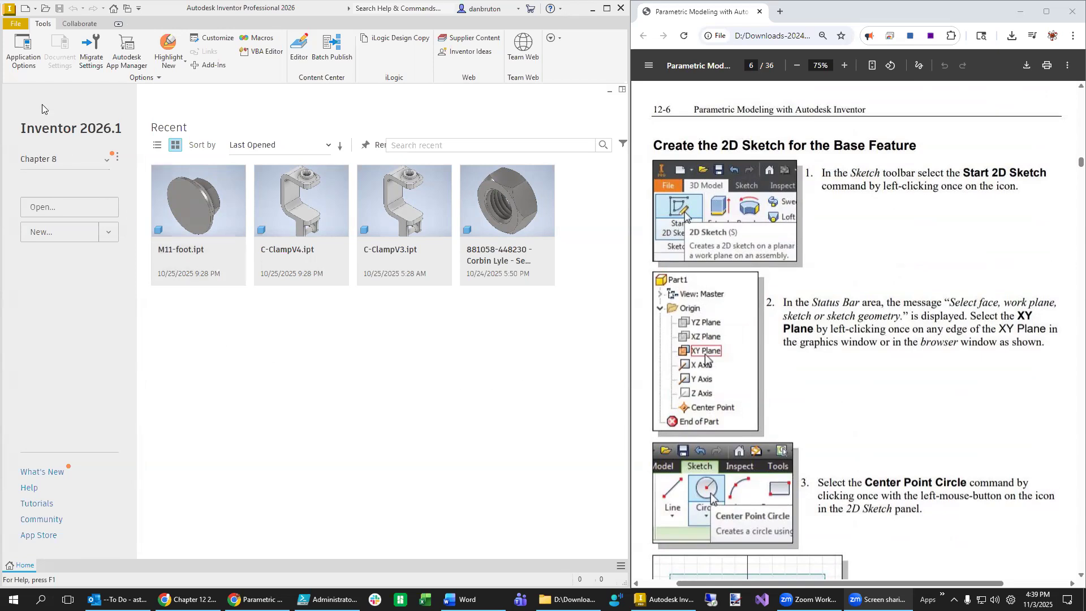
- Create a new part from the Standard (in).ipt template
{"action": "left_click", "coordinate": [25, 8]}
{"action": "left_click", "coordinate": [265, 202]}
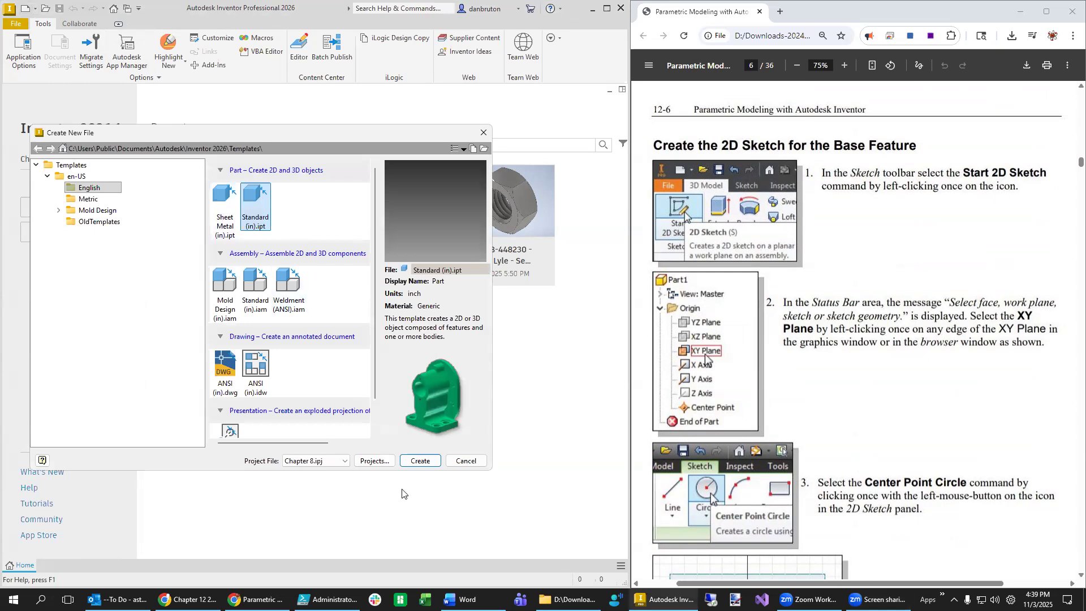
{"action": "left_click", "coordinate": [429, 460]}
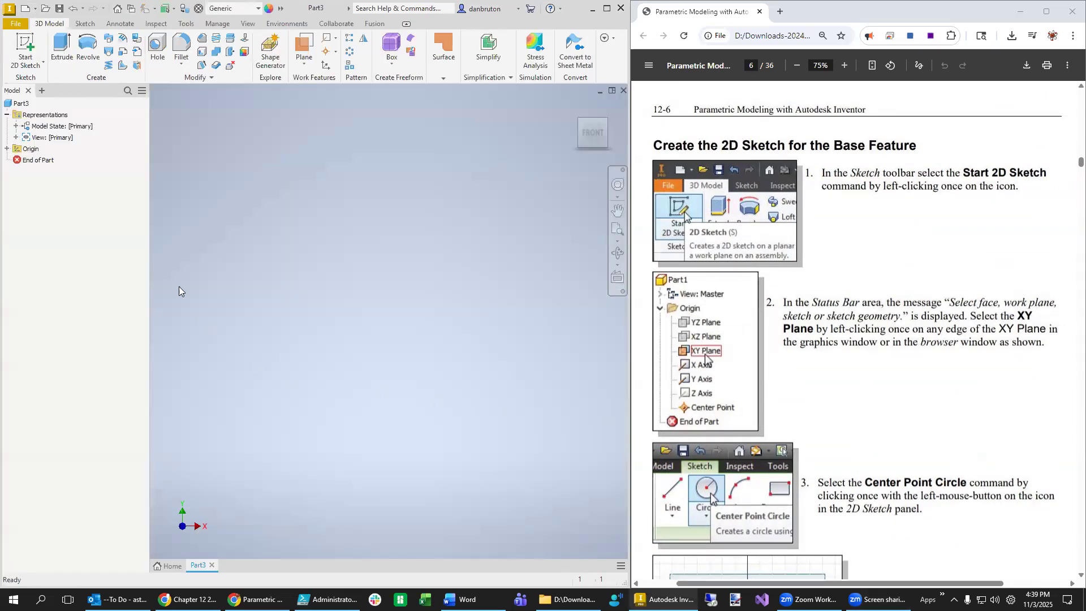
- Start a 2D sketch on the XY plane
{"action": "left_click", "coordinate": [25, 64]}
{"action": "left_click", "coordinate": [44, 84]}
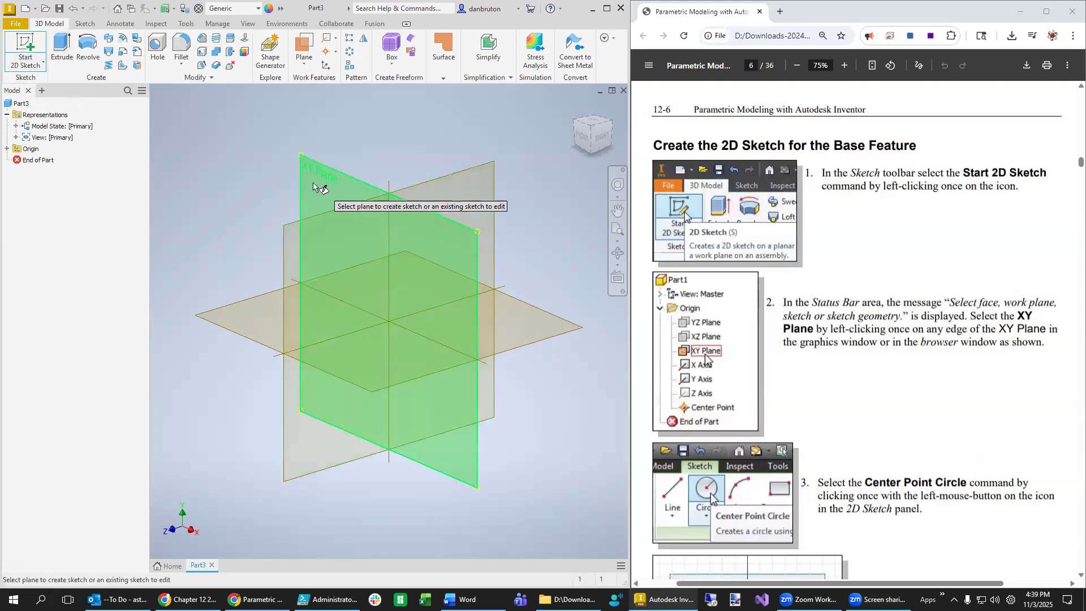
{"action": "left_click", "coordinate": [327, 173]}
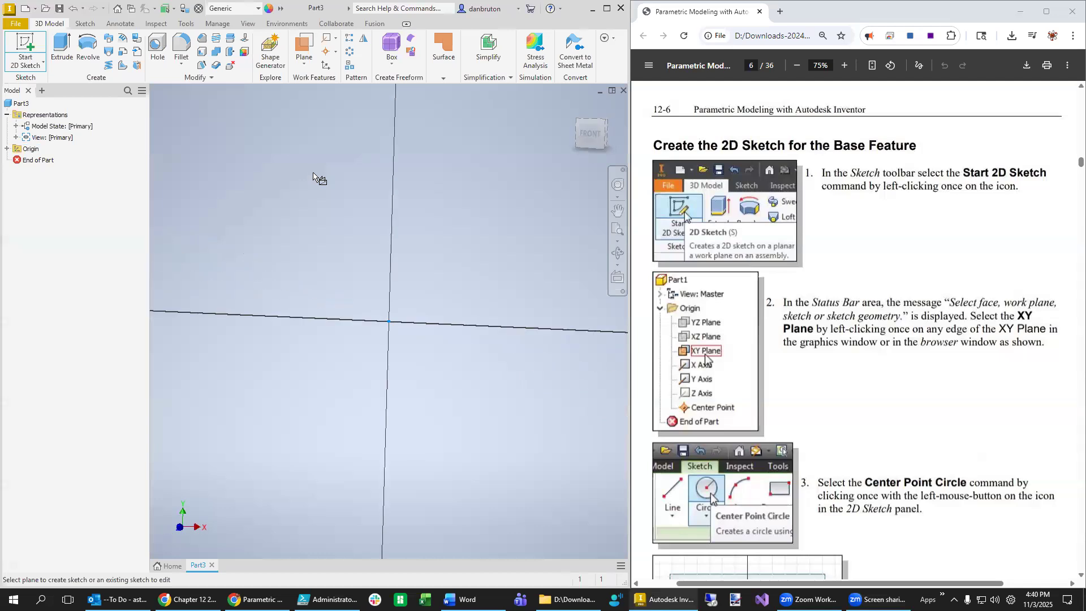
{"action": "left_click", "coordinate": [89, 45]}
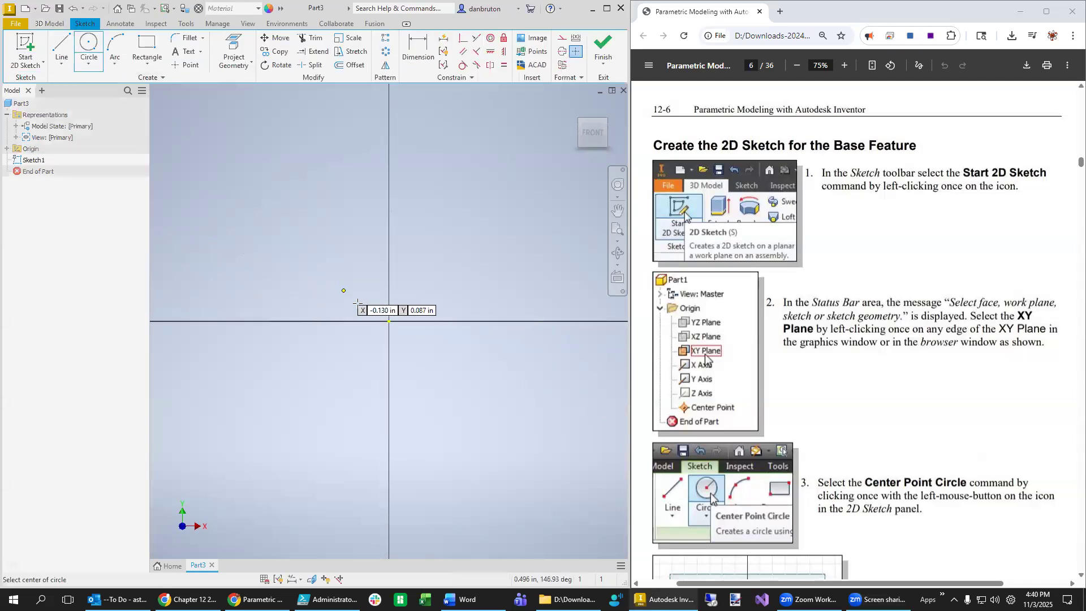
- Draw a circle centred on the origin, plus bottom, vertical and top lines
{"action": "left_click", "coordinate": [389, 321]}
{"action": "left_click", "coordinate": [497, 222]}
{"action": "left_click", "coordinate": [62, 45]}
{"action": "left_click", "coordinate": [538, 321]}
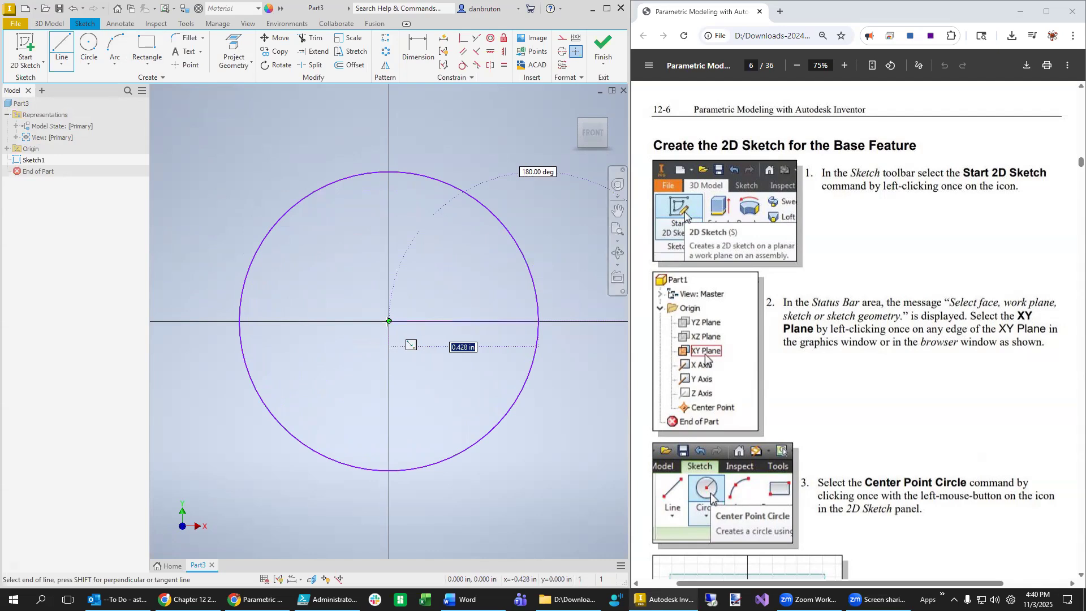
{"action": "left_click", "coordinate": [387, 320]}
{"action": "left_click", "coordinate": [388, 227]}
{"action": "left_click", "coordinate": [506, 227]}
{"action": "scroll", "coordinate": [920, 443], "scroll_direction": "down", "scroll_amount": 4}
{"action": "key", "text": "Escape"}
{"action": "scroll", "coordinate": [921, 443], "scroll_direction": "down", "scroll_amount": 9}
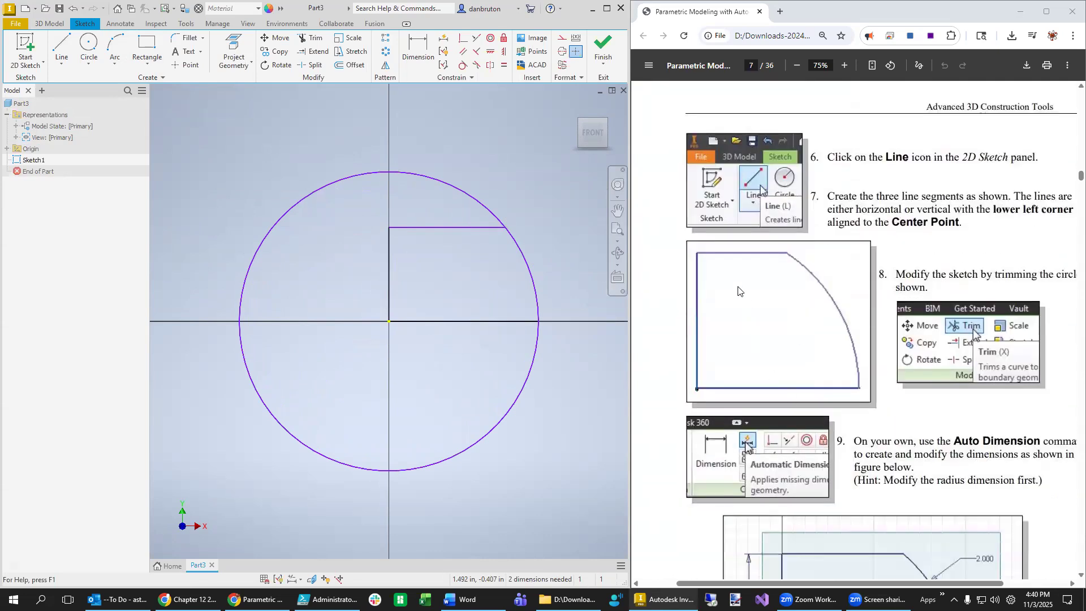
- Trim the circle so only the upper-right arc remains
{"action": "left_click", "coordinate": [312, 40]}
{"action": "left_click", "coordinate": [425, 176]}
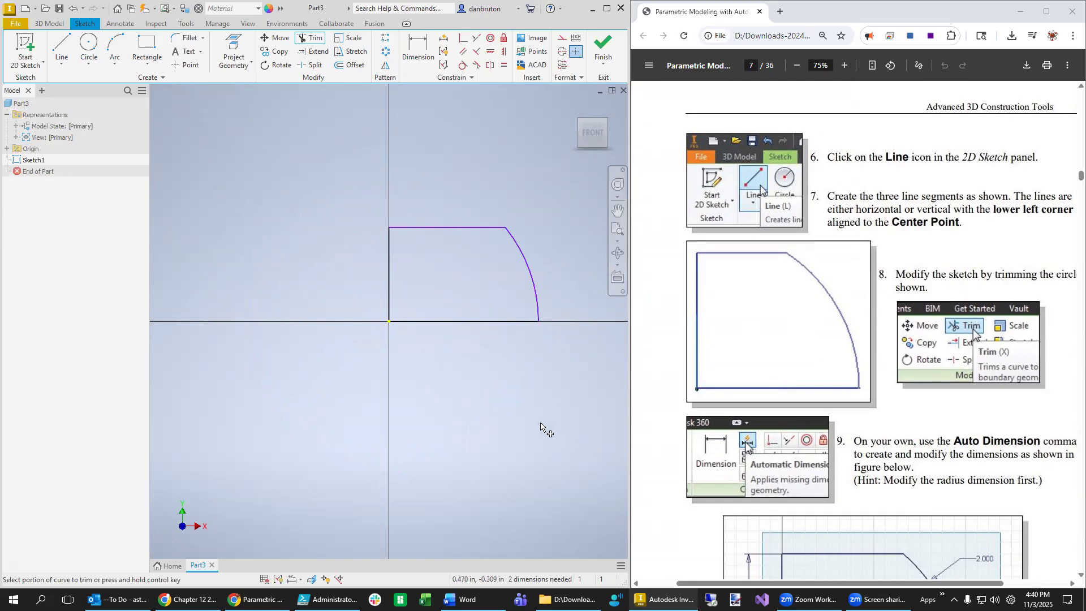
{"action": "scroll", "coordinate": [962, 435], "scroll_direction": "down", "scroll_amount": 5}
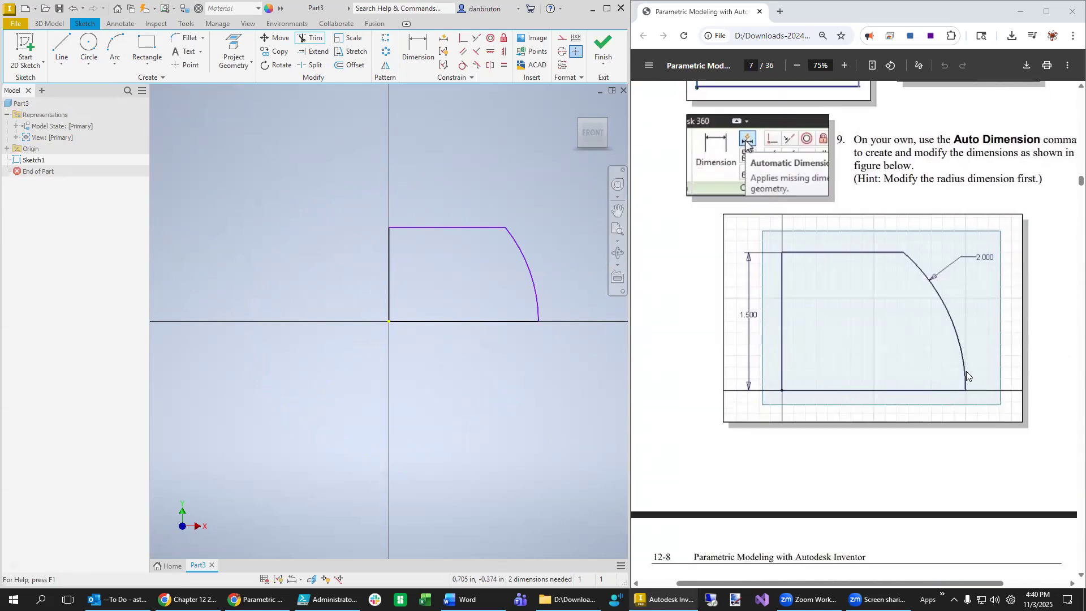
- Auto-dimension the profile and move the .428 radius dimension clear of it
{"action": "left_click", "coordinate": [444, 39]}
{"action": "left_click", "coordinate": [200, 165]}
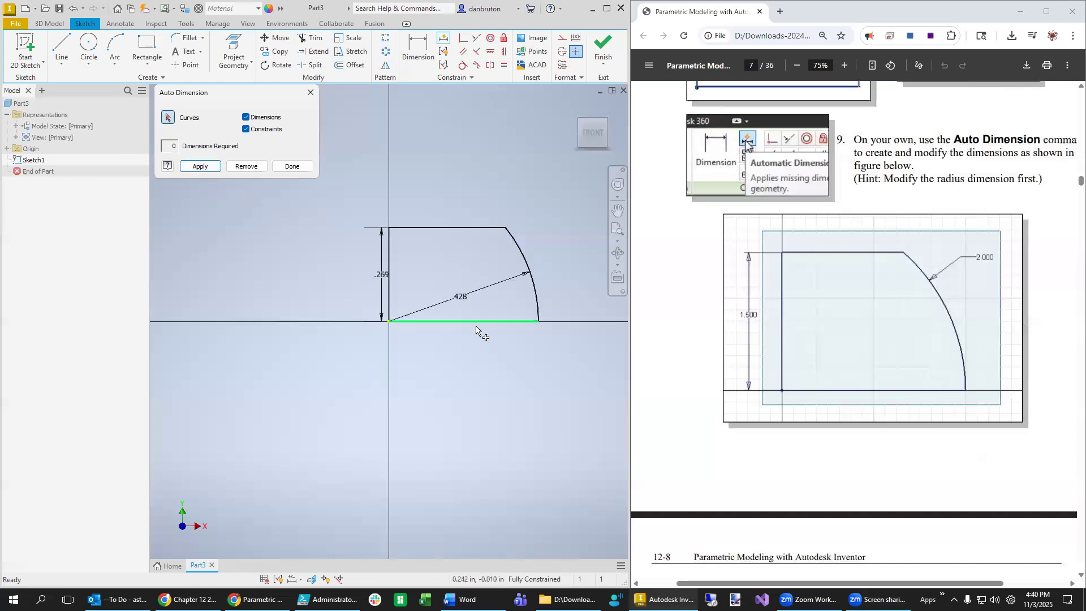
{"action": "key", "text": "Escape"}
{"action": "left_click_drag", "start_coordinate": [457, 301], "coordinate": [541, 236]}
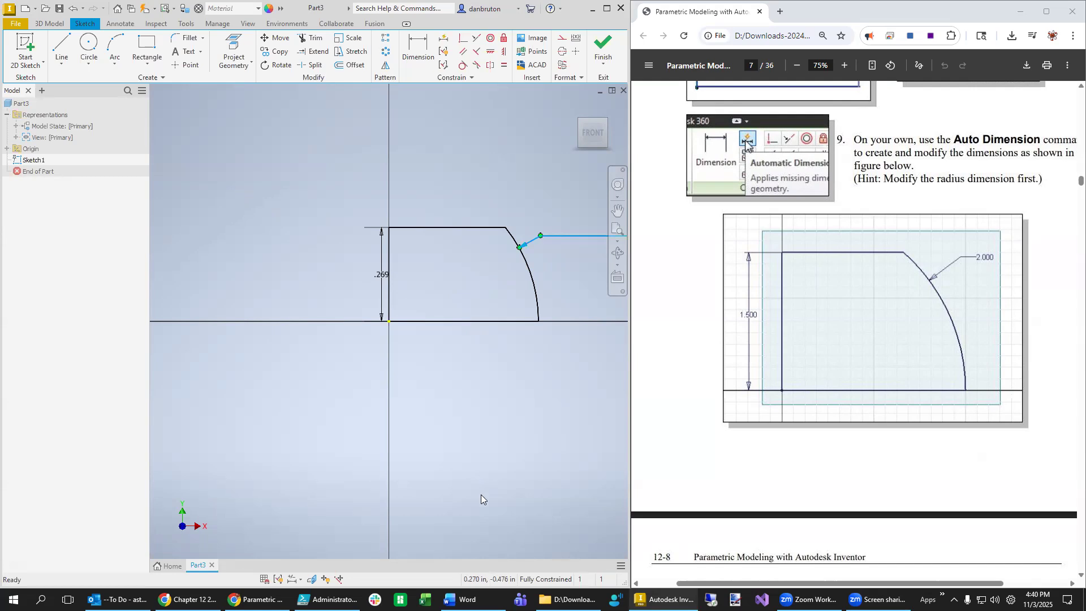
{"action": "mouse_move", "coordinate": [453, 437]}
{"action": "middle_mouse_down"}
{"action": "mouse_move", "coordinate": [295, 473]}
{"action": "mouse_move", "coordinate": [371, 477]}
{"action": "middle_mouse_up"}
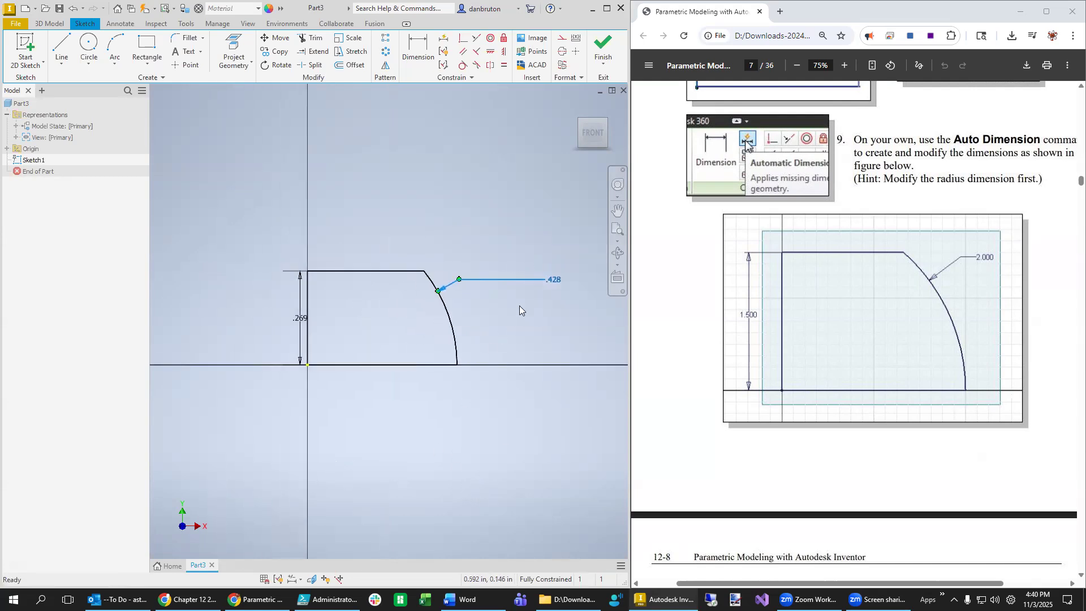
- Change the arc radius to 2 and the vertical height to 1.5
{"action": "double_click", "coordinate": [555, 279]}
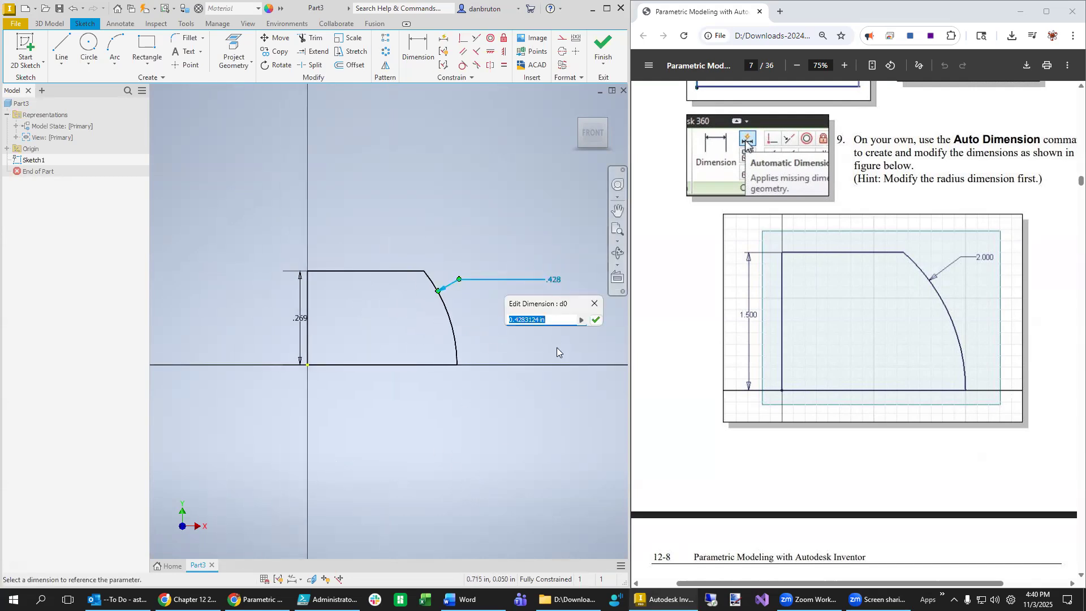
{"action": "type", "text": "2"}
{"action": "key", "text": "Return"}
{"action": "double_click", "coordinate": [297, 319]}
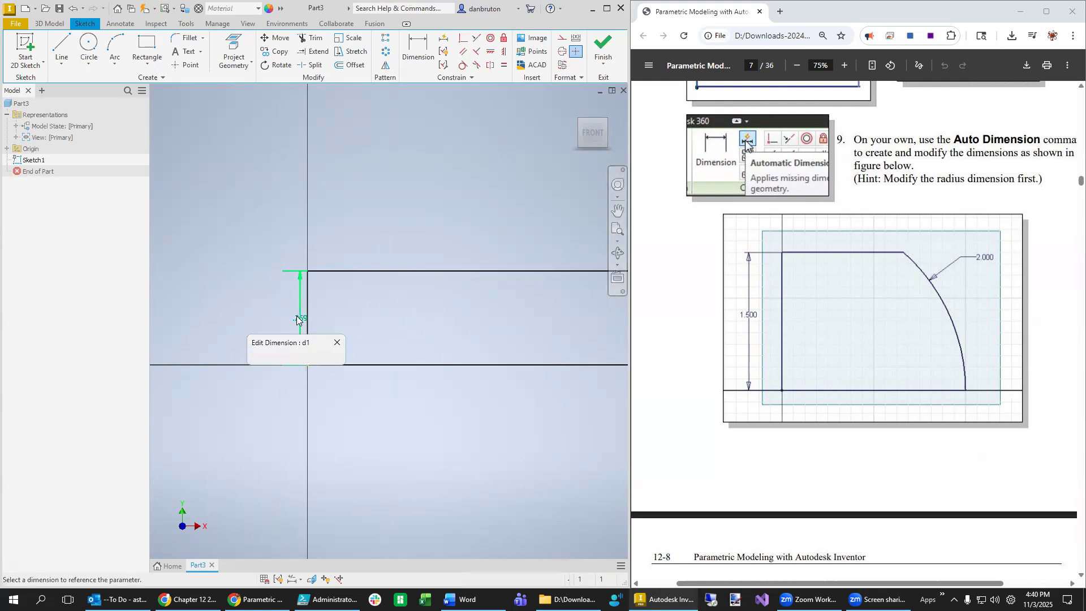
{"action": "type", "text": "1.25"}
{"action": "key", "text": "Return"}
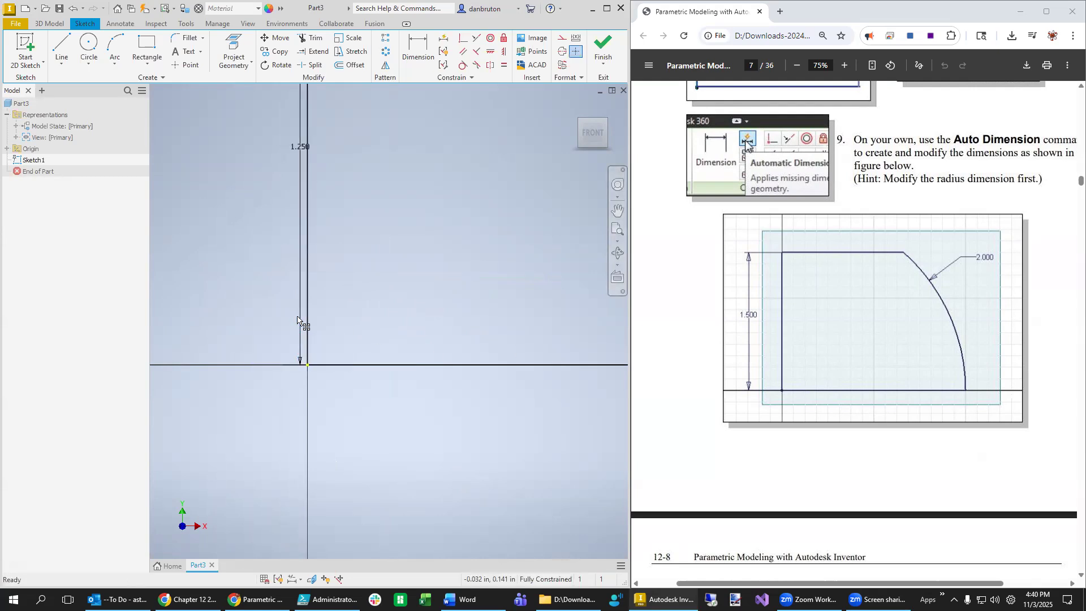
{"action": "left_click_drag", "start_coordinate": [300, 150], "coordinate": [275, 148]}
{"action": "double_click", "coordinate": [276, 148]}
{"action": "type", "text": "1.5"}
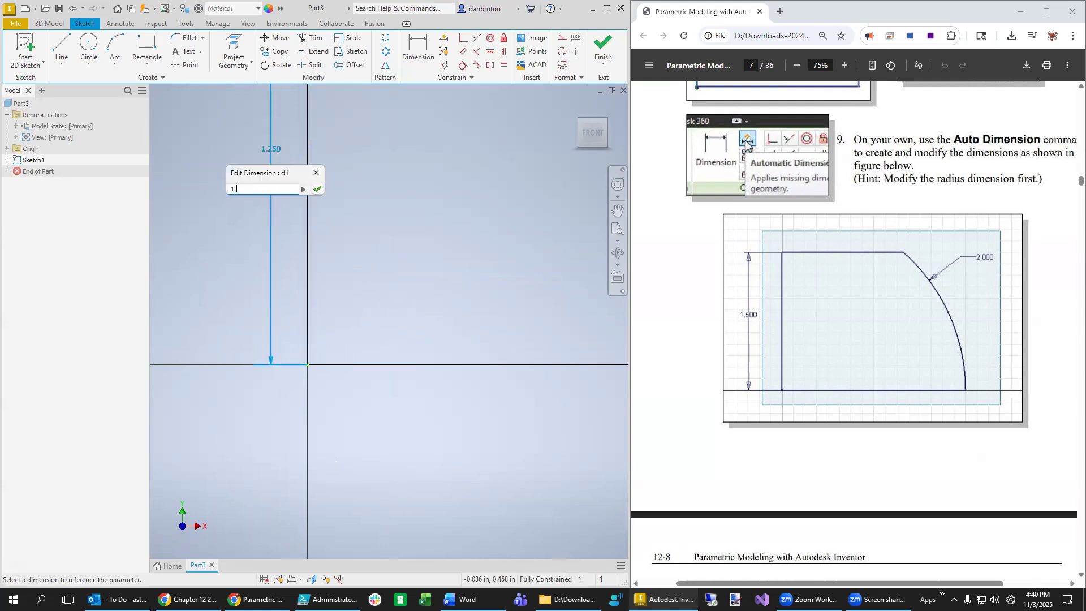
{"action": "key", "text": "Return"}
- Zoom to fit the profile and delete the 2.000 radius dimension
{"action": "left_click", "coordinate": [618, 228]}
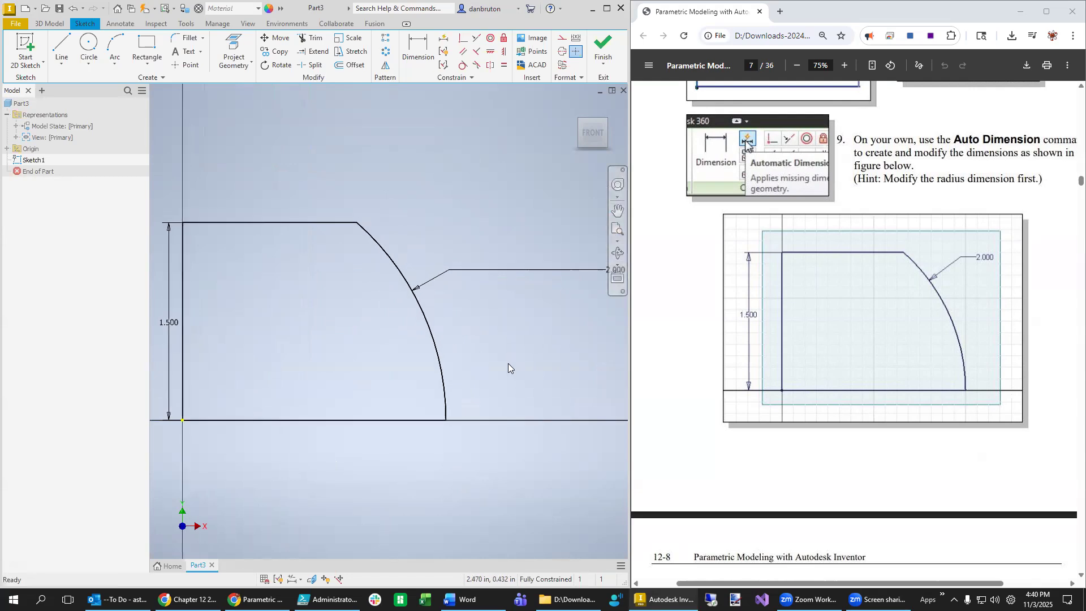
{"action": "scroll", "coordinate": [501, 475], "scroll_direction": "up", "scroll_amount": 1}
{"action": "middle_click_drag", "start_coordinate": [509, 464], "coordinate": [428, 480]}
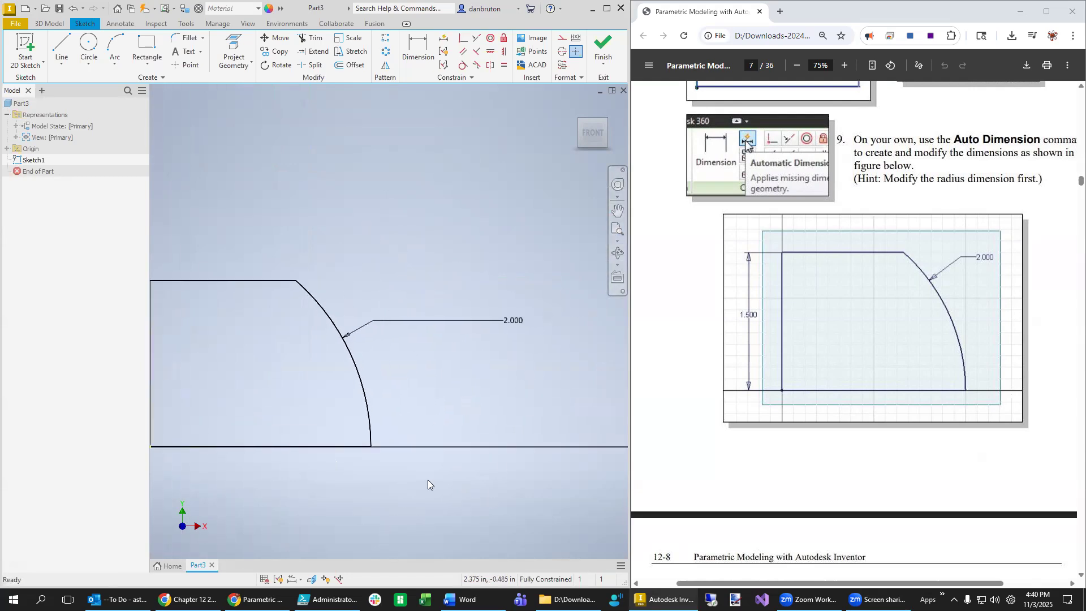
{"action": "left_click", "coordinate": [505, 323]}
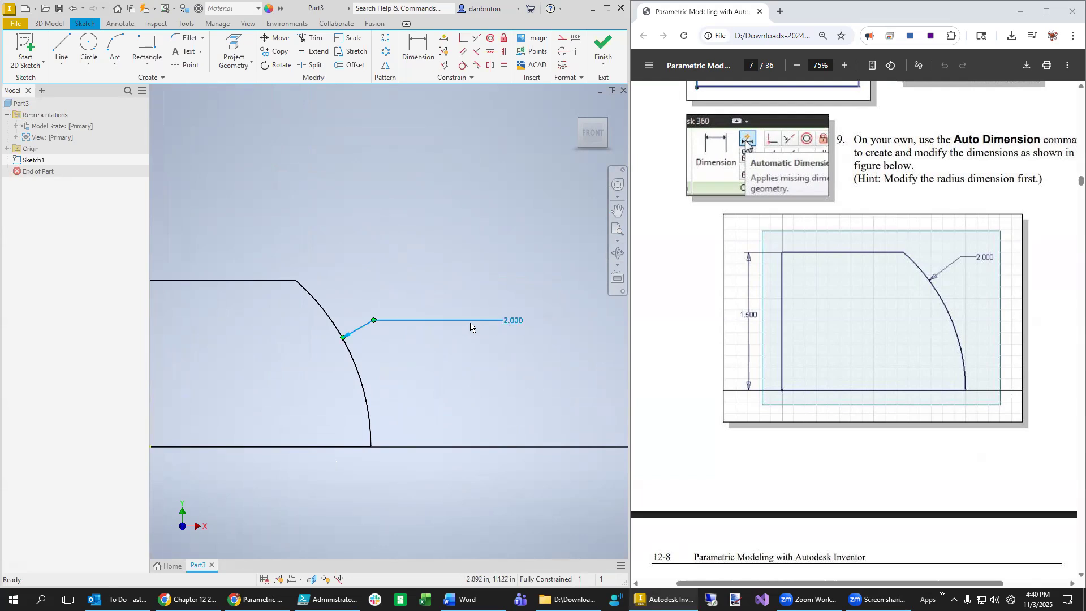
{"action": "key", "text": "Escape"}
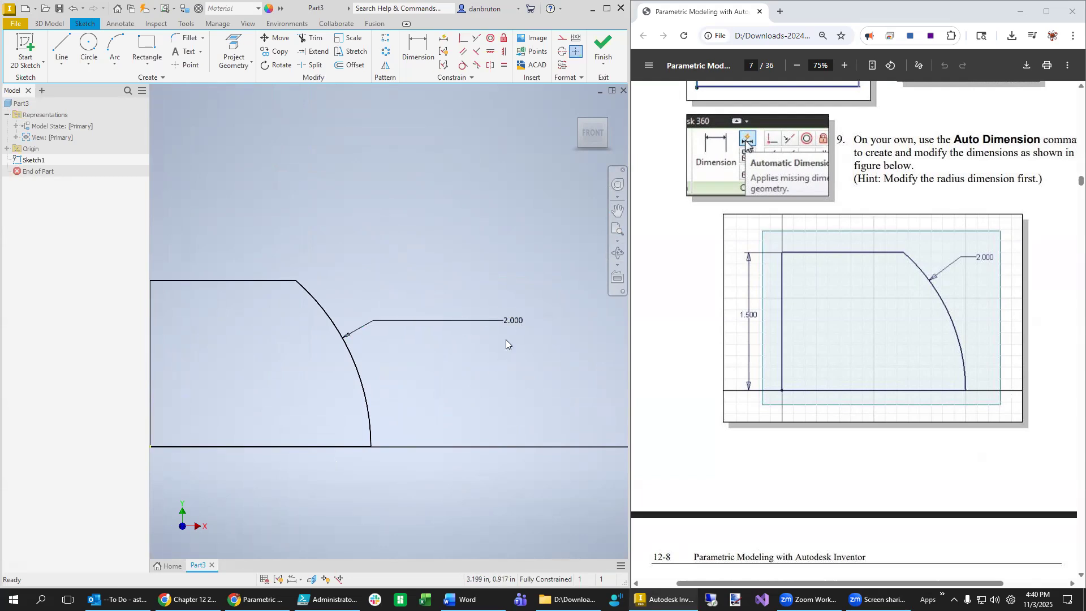
{"action": "left_click", "coordinate": [518, 322]}
{"action": "key", "text": "Delete"}
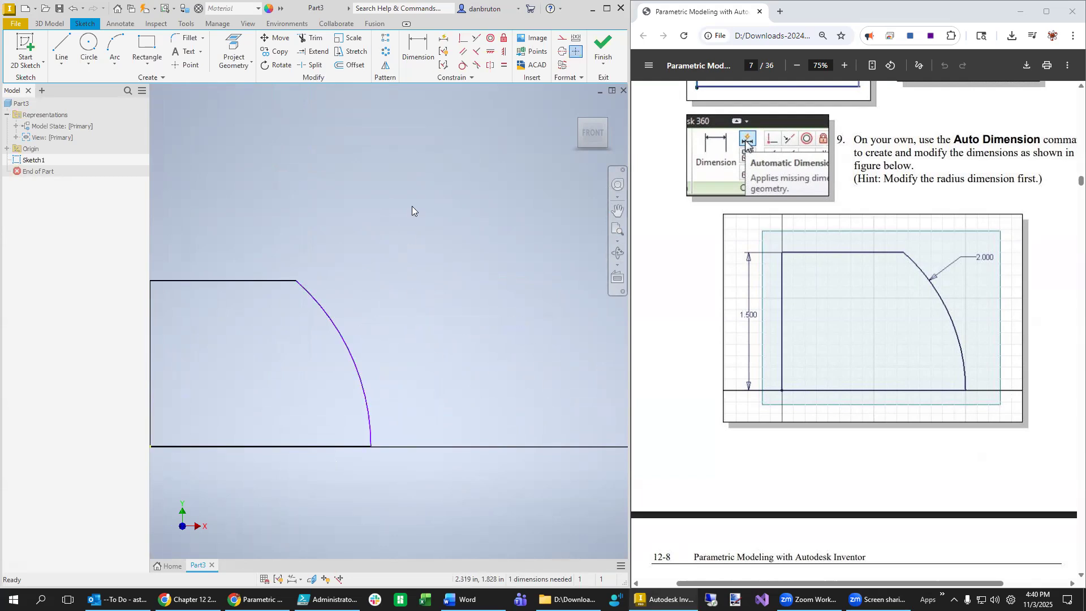
- Re-dimension the arc with a 2.000 radius and fit the profile in view
{"action": "key", "text": "d"}
{"action": "left_click", "coordinate": [341, 324]}
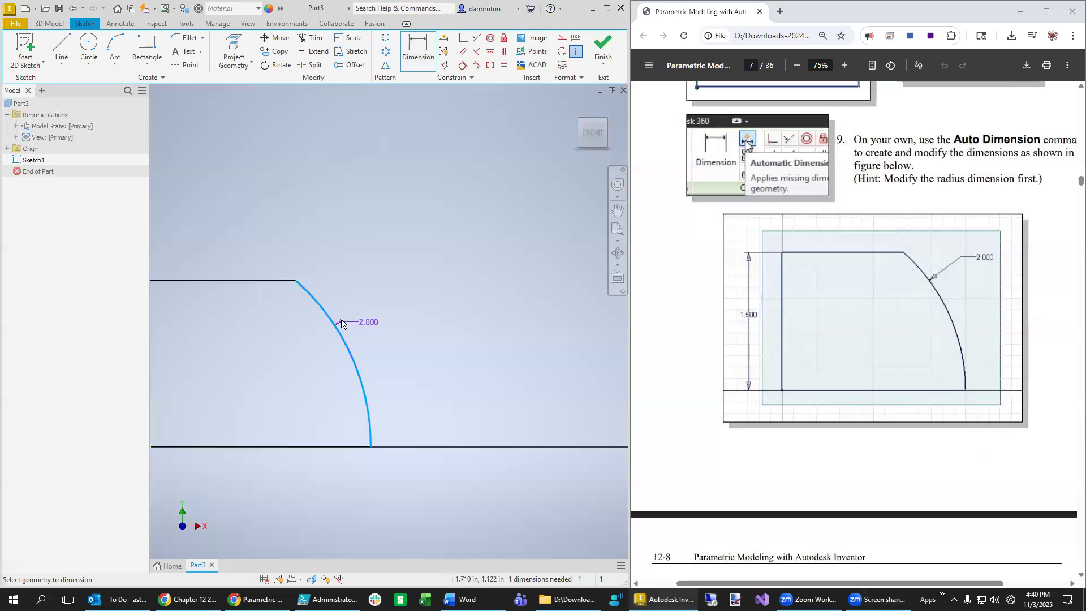
{"action": "left_click", "coordinate": [353, 312]}
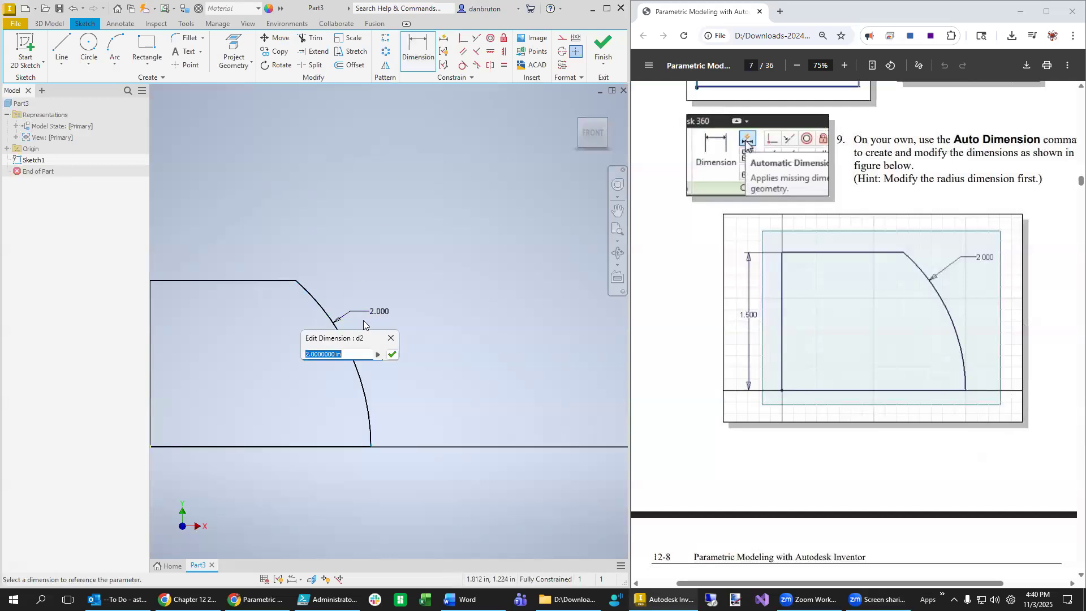
{"action": "left_click", "coordinate": [392, 354]}
{"action": "left_click", "coordinate": [618, 229]}
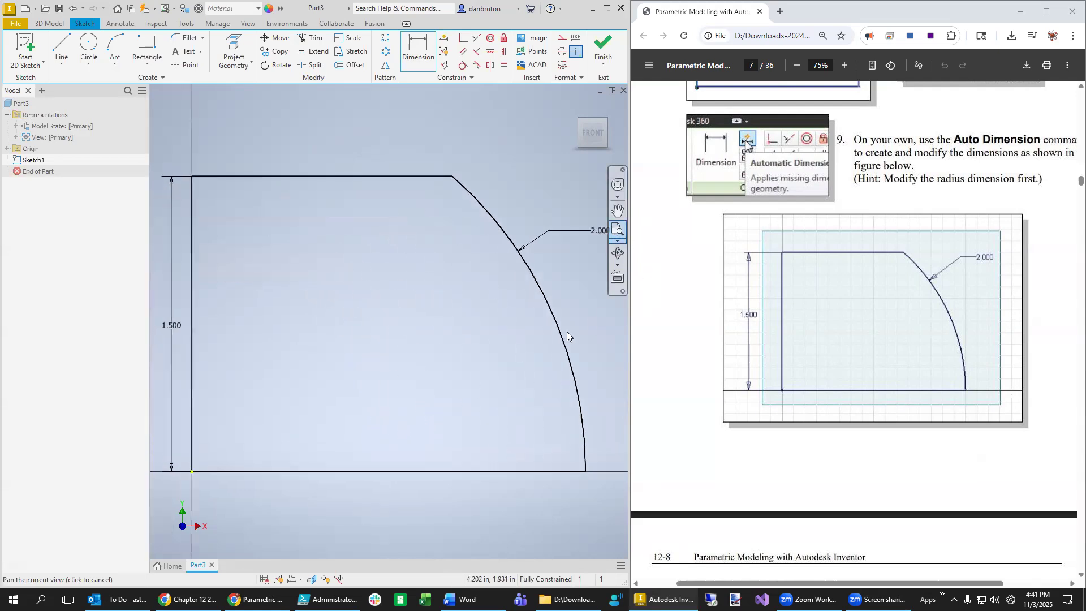
{"action": "left_click", "coordinate": [46, 24]}
- Revolve the profile about its vertical edge into a dome solid
{"action": "left_click", "coordinate": [91, 55]}
{"action": "left_click", "coordinate": [388, 249]}
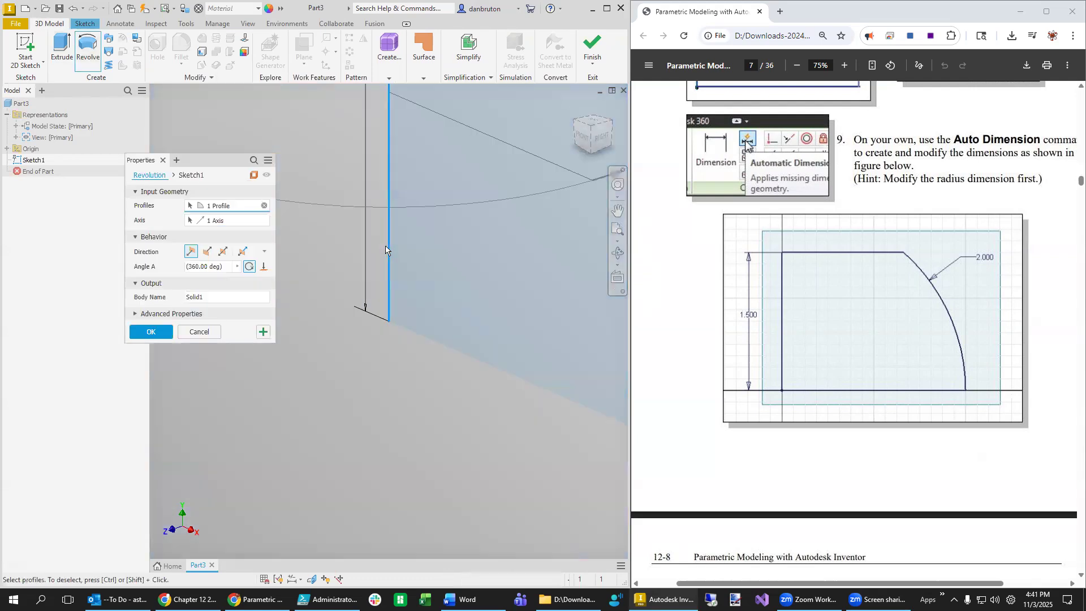
{"action": "left_click", "coordinate": [152, 332]}
{"action": "scroll", "coordinate": [394, 409], "scroll_direction": "down", "scroll_amount": 2}
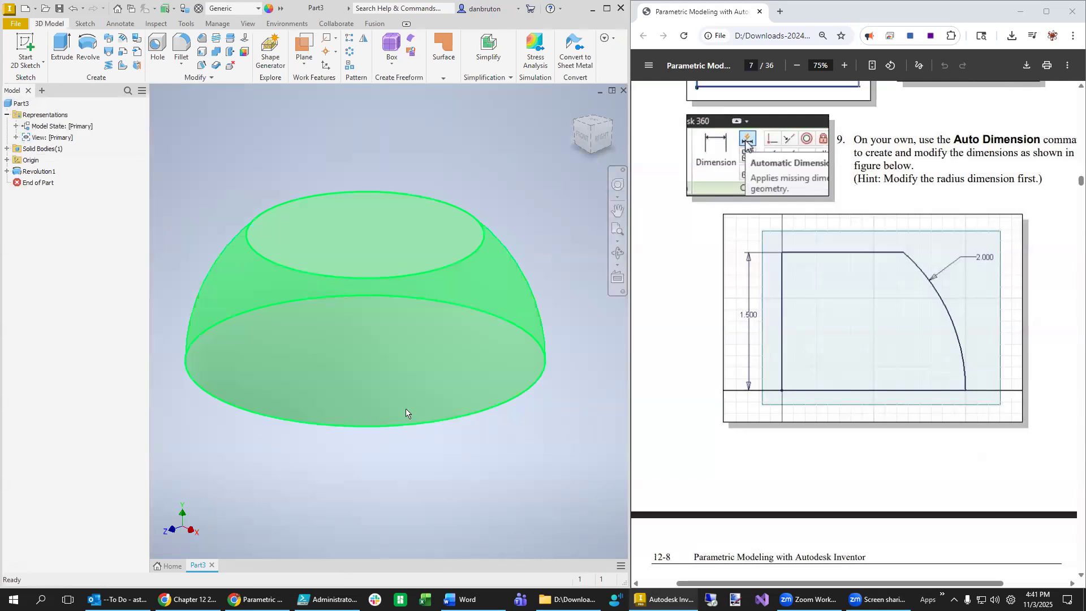
- Reopen Sketch1 under Revolution1 for editing
{"action": "left_click", "coordinate": [6, 171]}
{"action": "right_click", "coordinate": [40, 182]}
{"action": "left_click", "coordinate": [79, 220]}
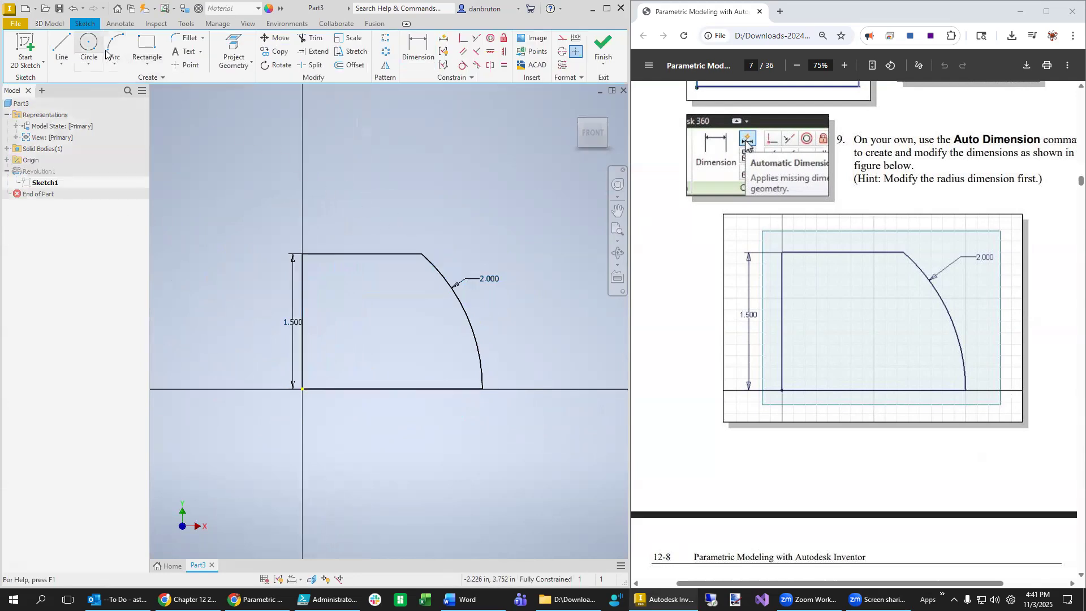
{"action": "left_click", "coordinate": [187, 37]}
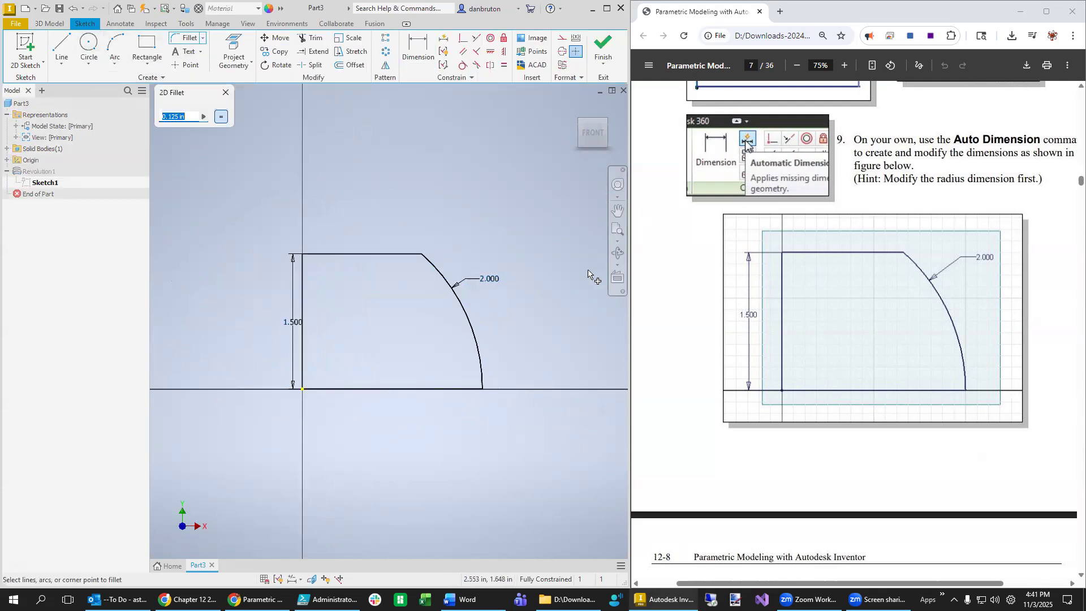
- Round the top line-to-arc corner with a 0.25 fillet and finish the sketch
{"action": "scroll", "coordinate": [647, 283], "scroll_direction": "down", "scroll_amount": 10}
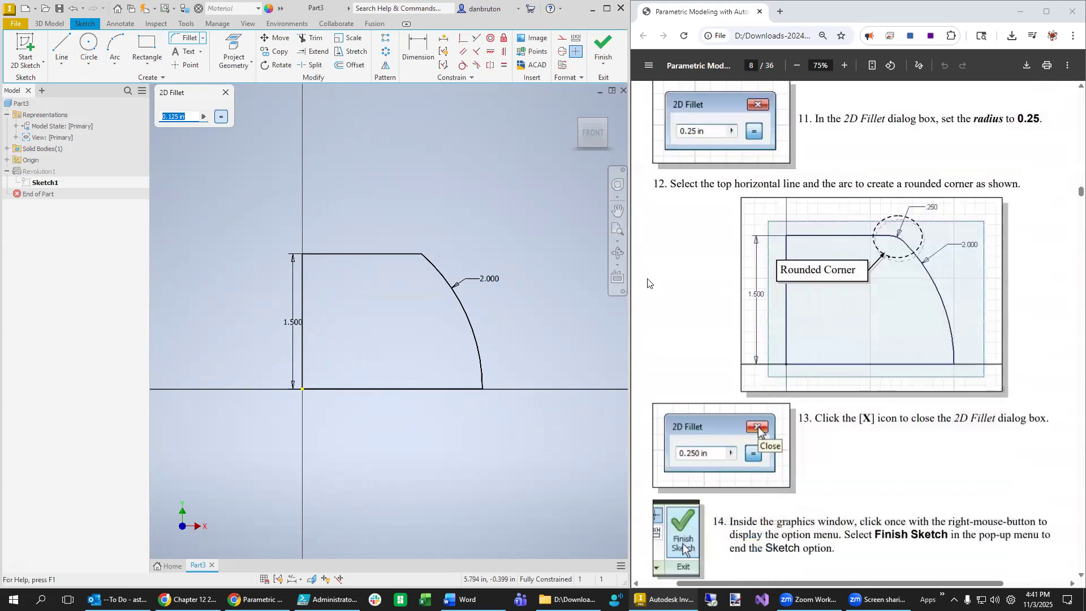
{"action": "type", "text": "0."}
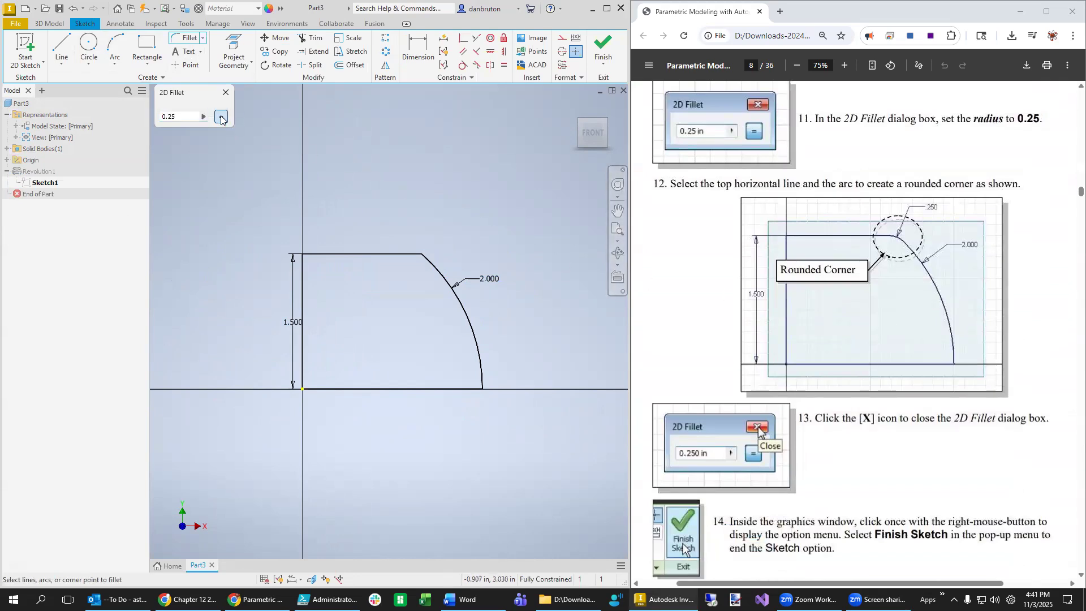
{"action": "left_click", "coordinate": [225, 92]}
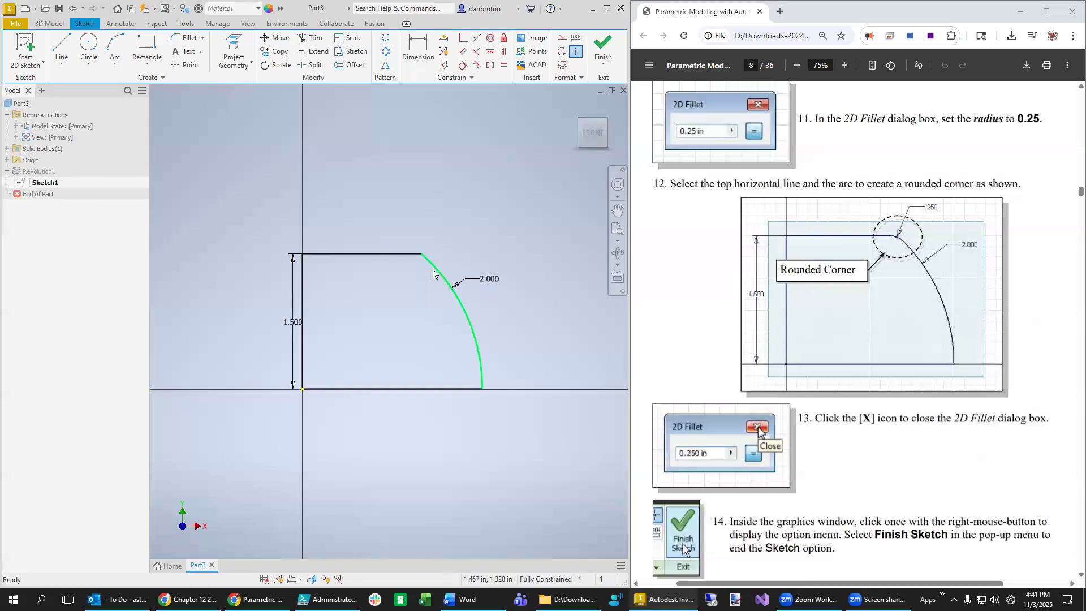
{"action": "left_click", "coordinate": [187, 37]}
{"action": "left_click", "coordinate": [448, 277]}
{"action": "left_click", "coordinate": [408, 254]}
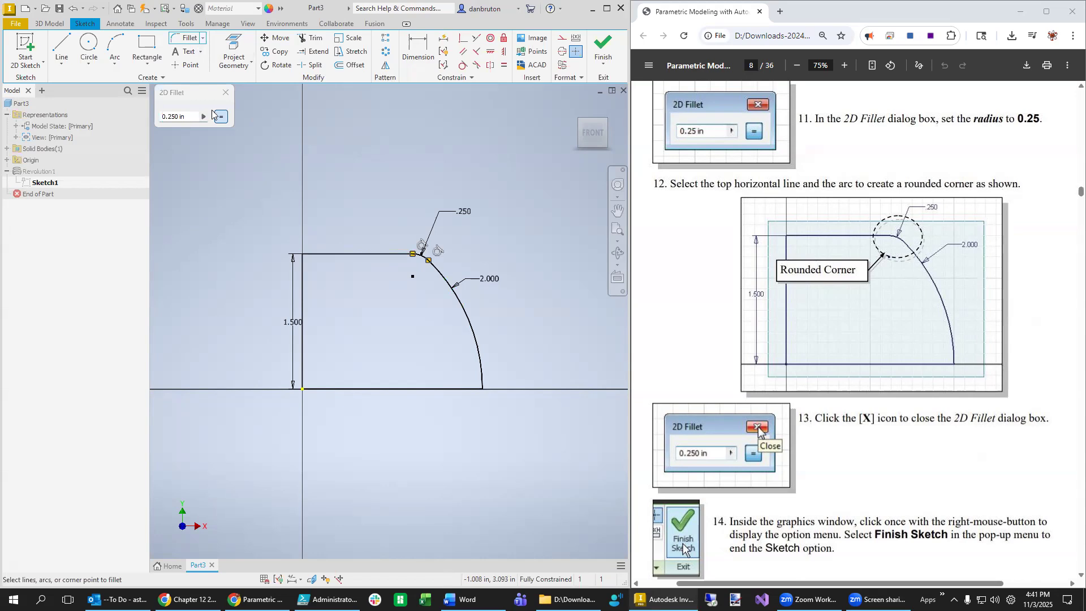
{"action": "left_click", "coordinate": [225, 92]}
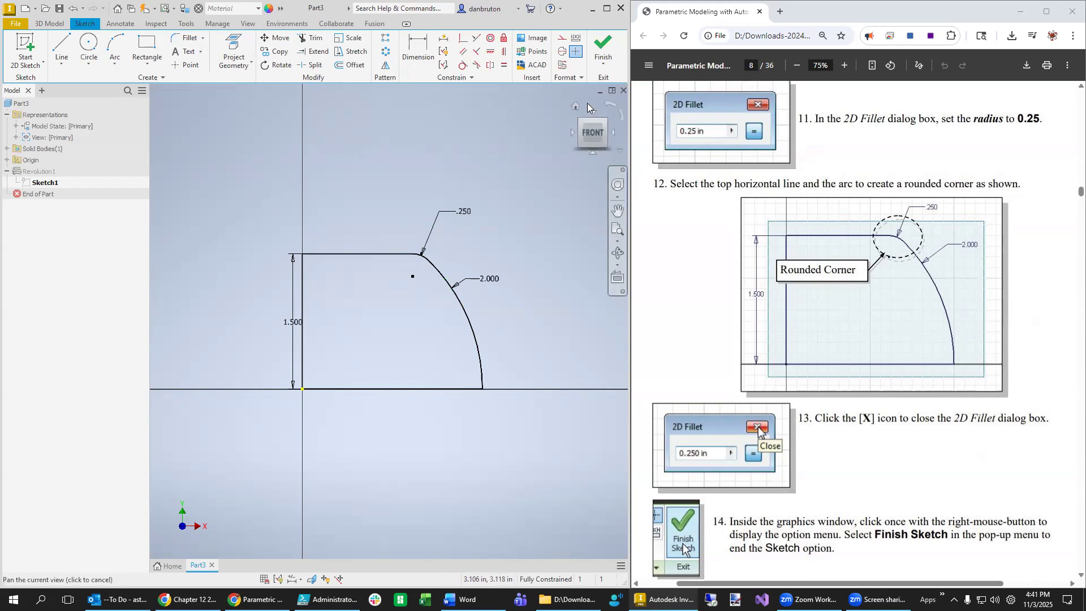
{"action": "left_click", "coordinate": [603, 46]}
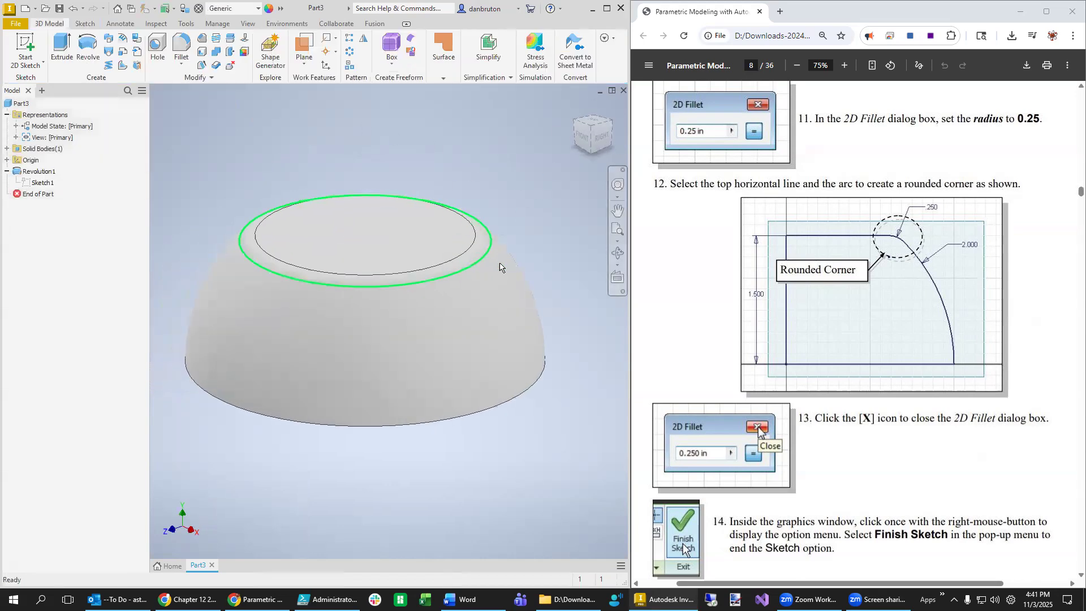
{"action": "scroll", "coordinate": [935, 405], "scroll_direction": "down", "scroll_amount": 12}
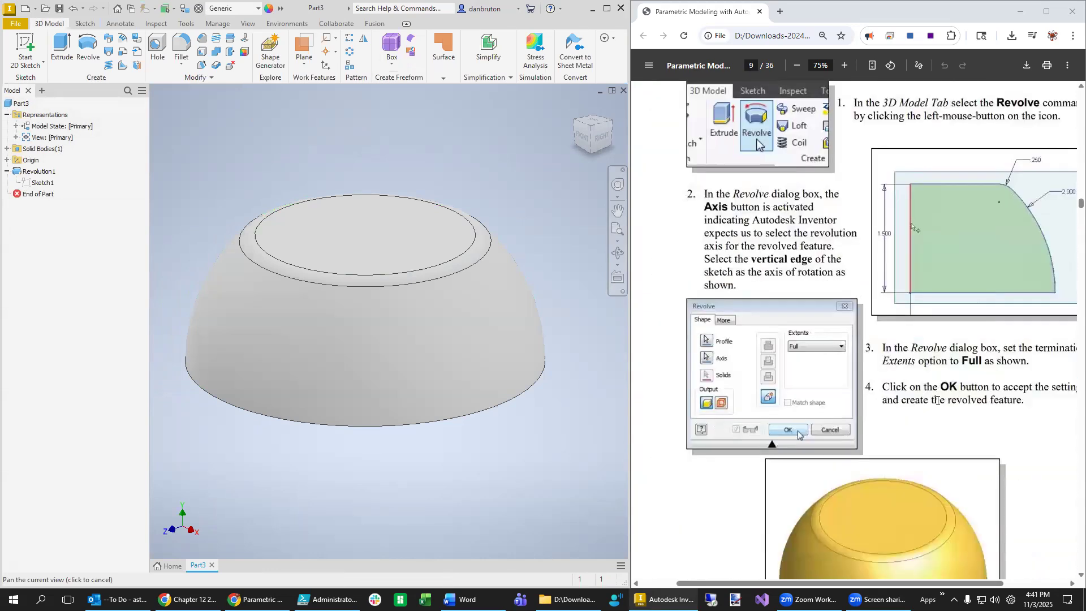
{"action": "middle_click_drag", "start_coordinate": [1006, 367], "coordinate": [996, 427]}
{"action": "scroll", "coordinate": [996, 427], "scroll_direction": "up", "scroll_amount": 1}
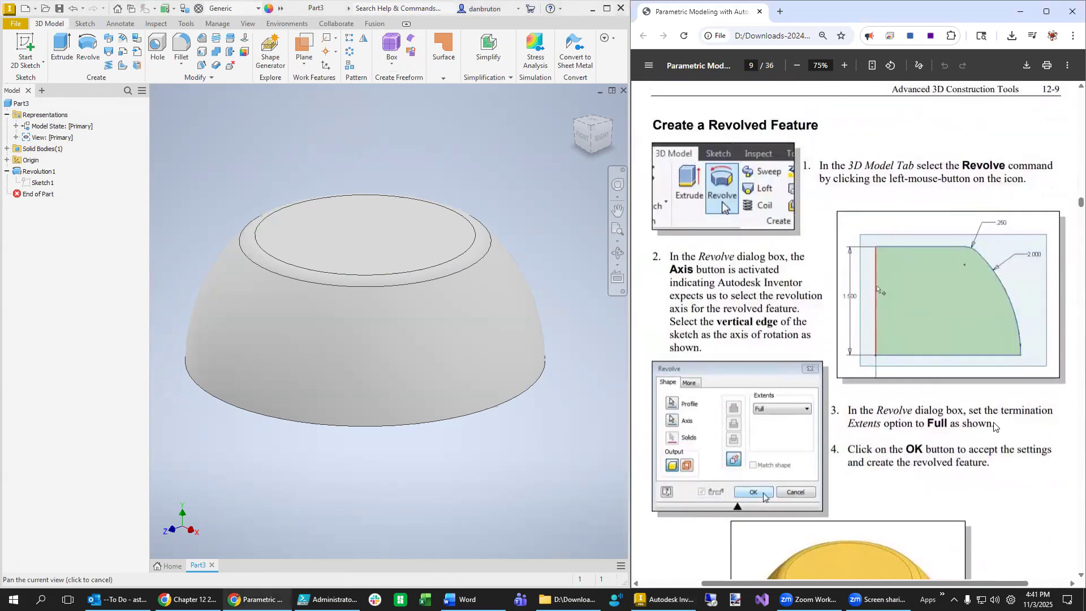
{"action": "scroll", "coordinate": [984, 438], "scroll_direction": "down", "scroll_amount": 4}
{"action": "scroll", "coordinate": [973, 451], "scroll_direction": "down", "scroll_amount": 10}
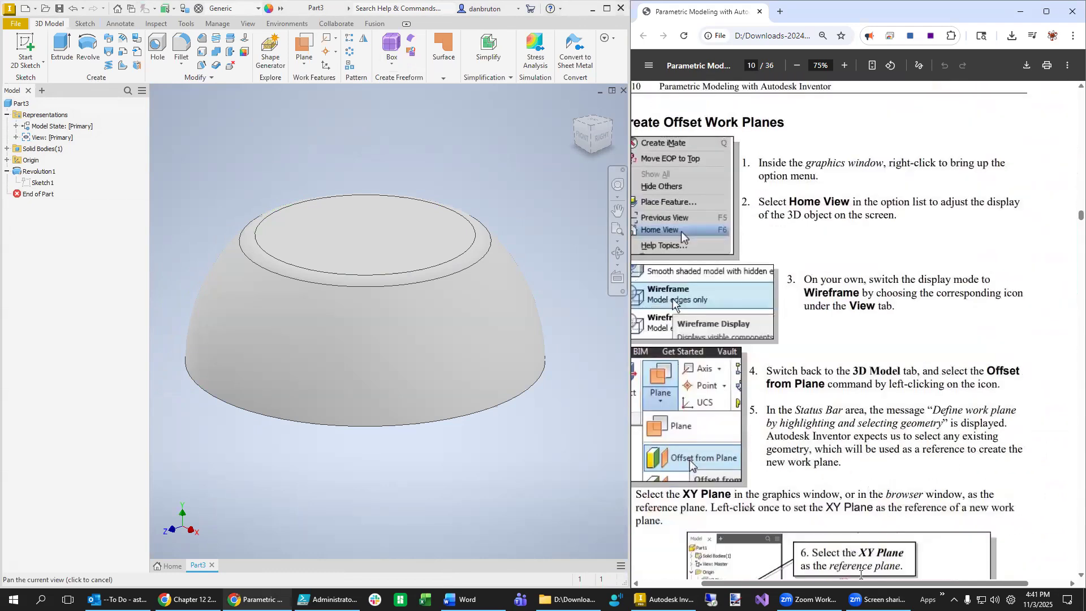
{"action": "left_click_drag", "start_coordinate": [860, 583], "coordinate": [829, 591]}
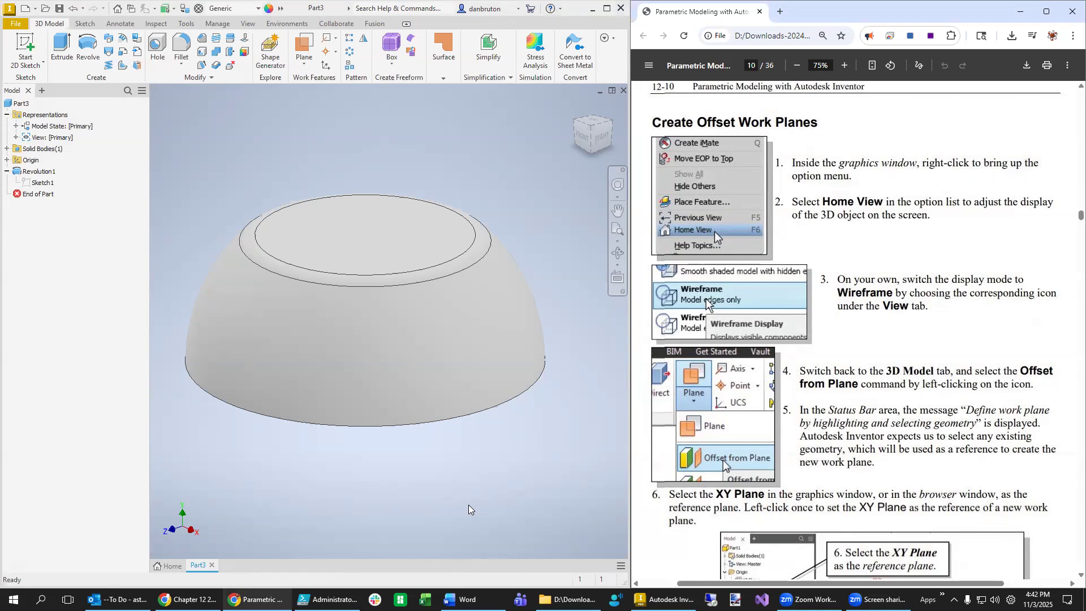
{"action": "scroll", "coordinate": [961, 416], "scroll_direction": "down", "scroll_amount": 5}
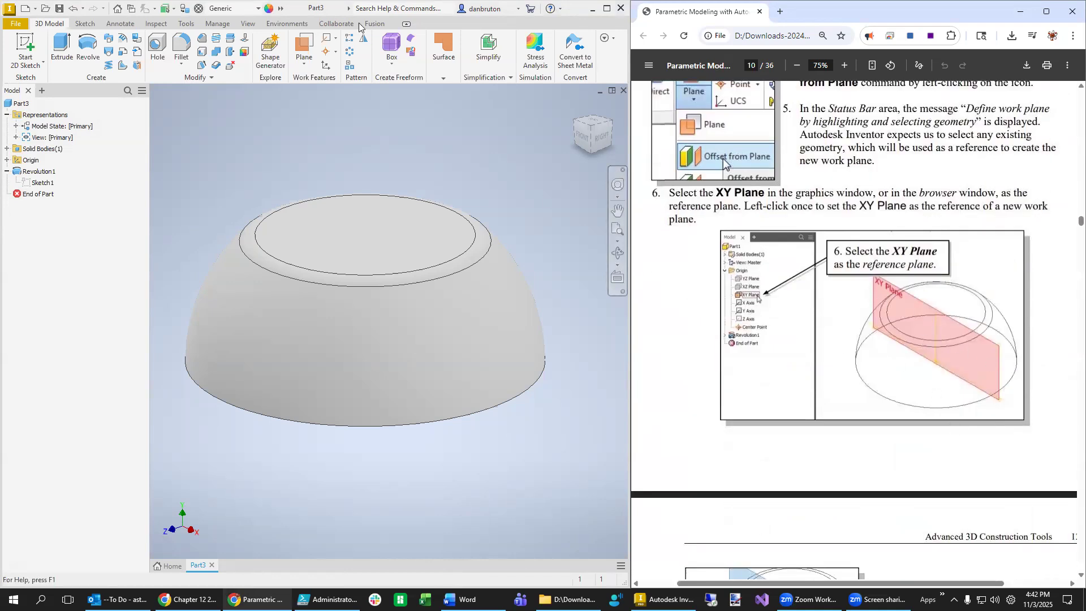
{"action": "left_click", "coordinate": [252, 26]}
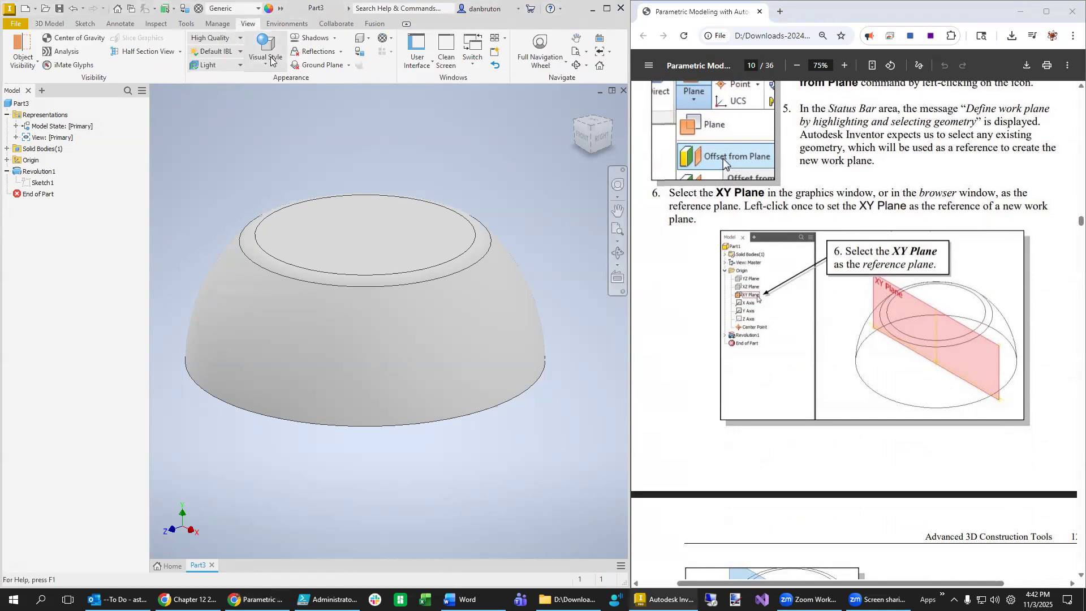
- Switch the visual style to Wireframe and expand the Origin folder in the browser
{"action": "left_click", "coordinate": [271, 59]}
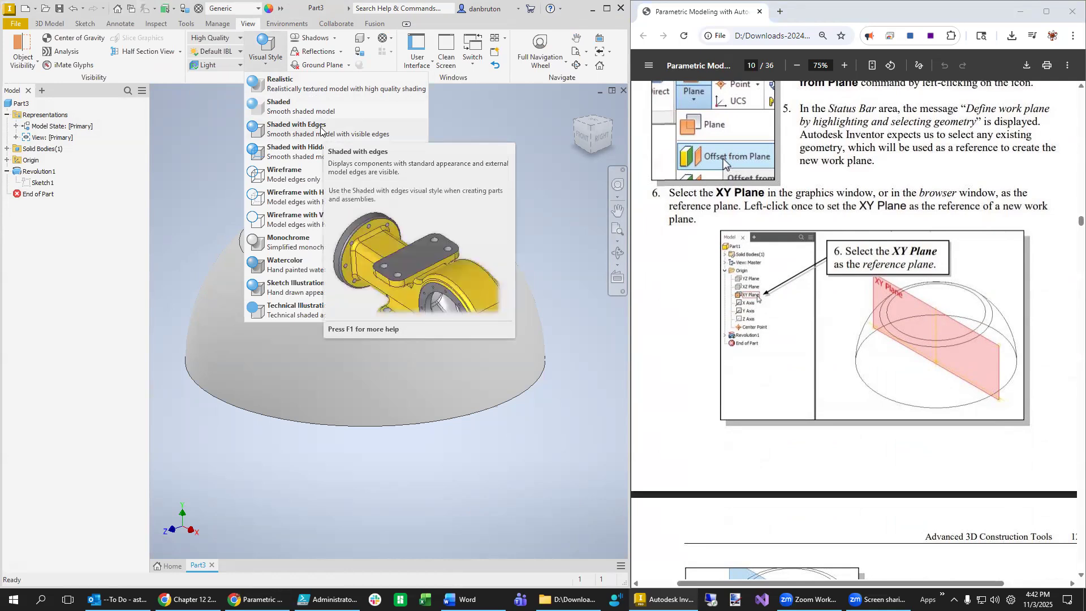
{"action": "scroll", "coordinate": [860, 293], "scroll_direction": "up", "scroll_amount": 5}
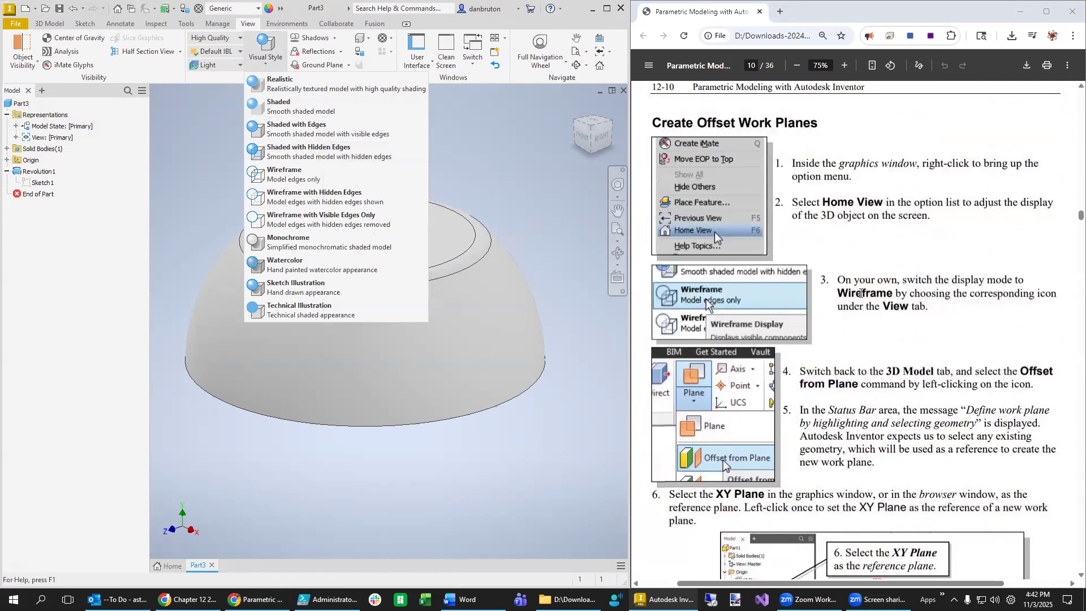
{"action": "left_click", "coordinate": [293, 171]}
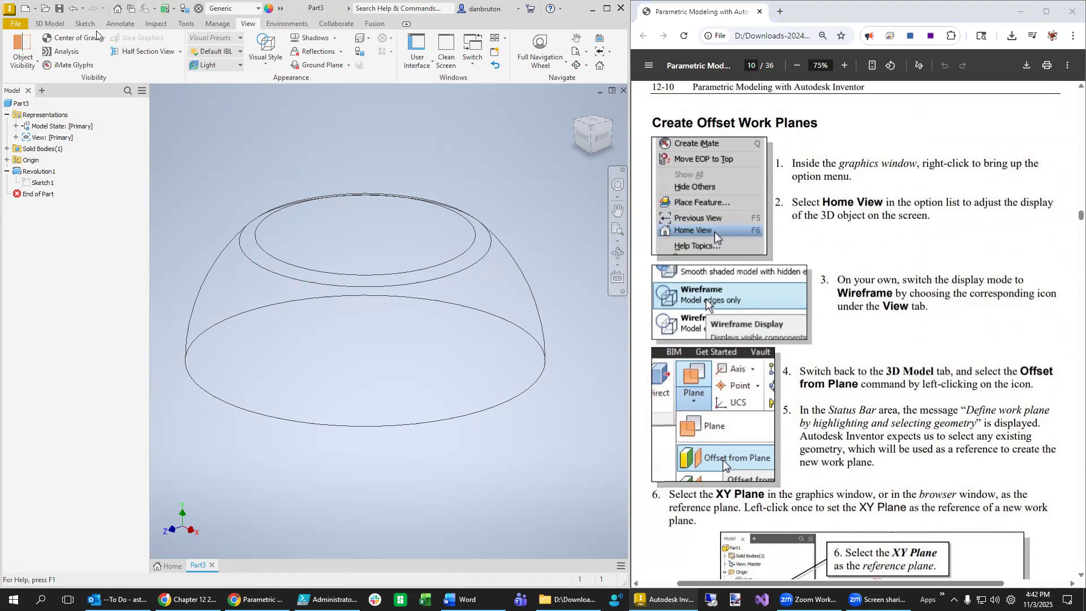
{"action": "left_click", "coordinate": [57, 23]}
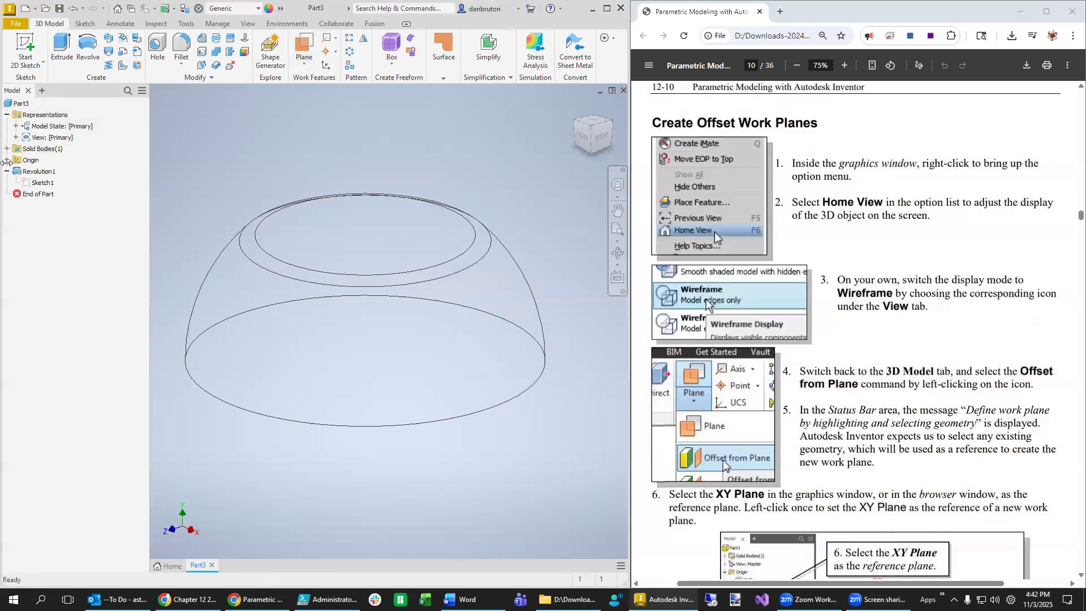
{"action": "left_click", "coordinate": [6, 160]}
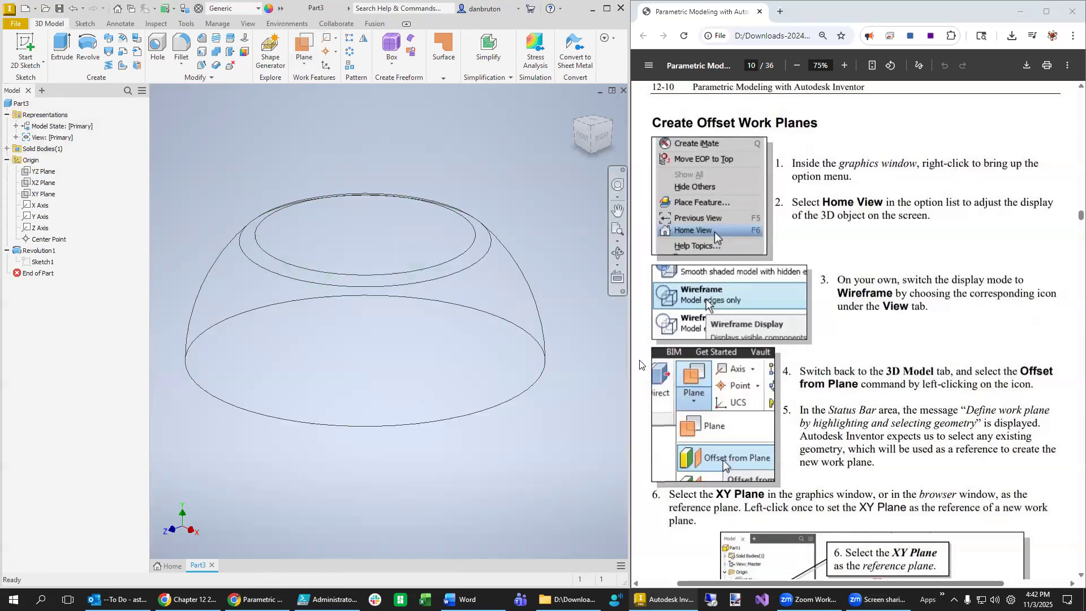
- Turn on visibility of the XY Plane from the model browser
{"action": "scroll", "coordinate": [799, 404], "scroll_direction": "down", "scroll_amount": 4}
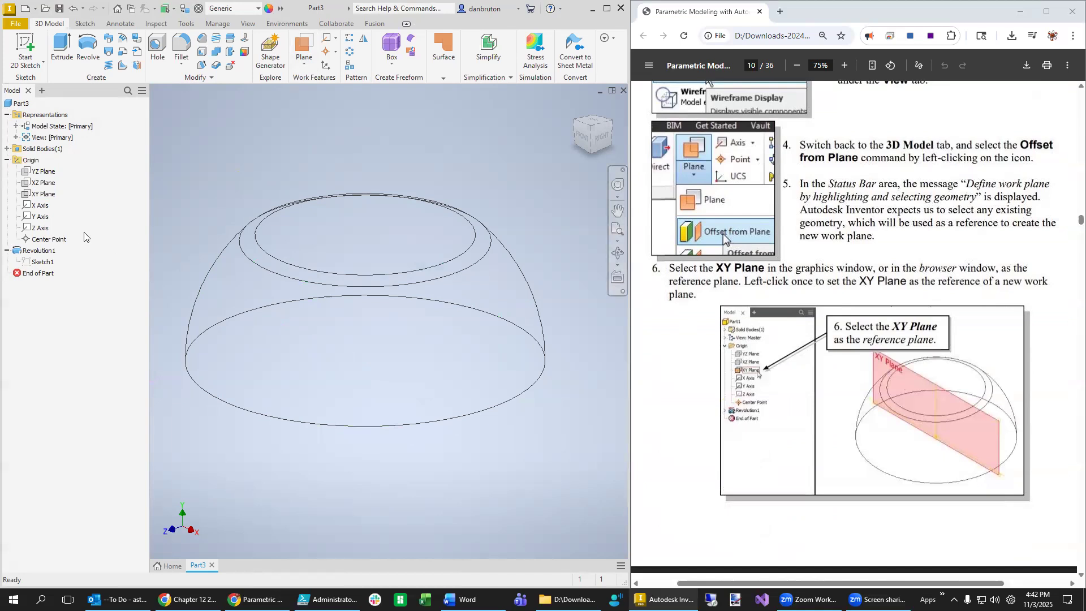
{"action": "left_click", "coordinate": [37, 195]}
{"action": "right_click", "coordinate": [38, 196]}
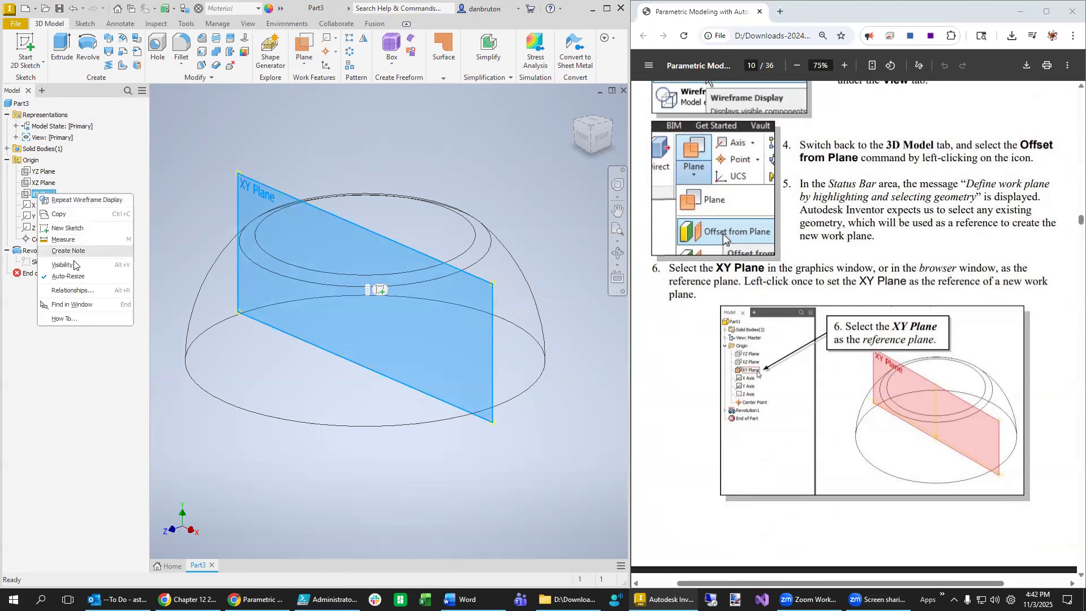
{"action": "left_click", "coordinate": [470, 481]}
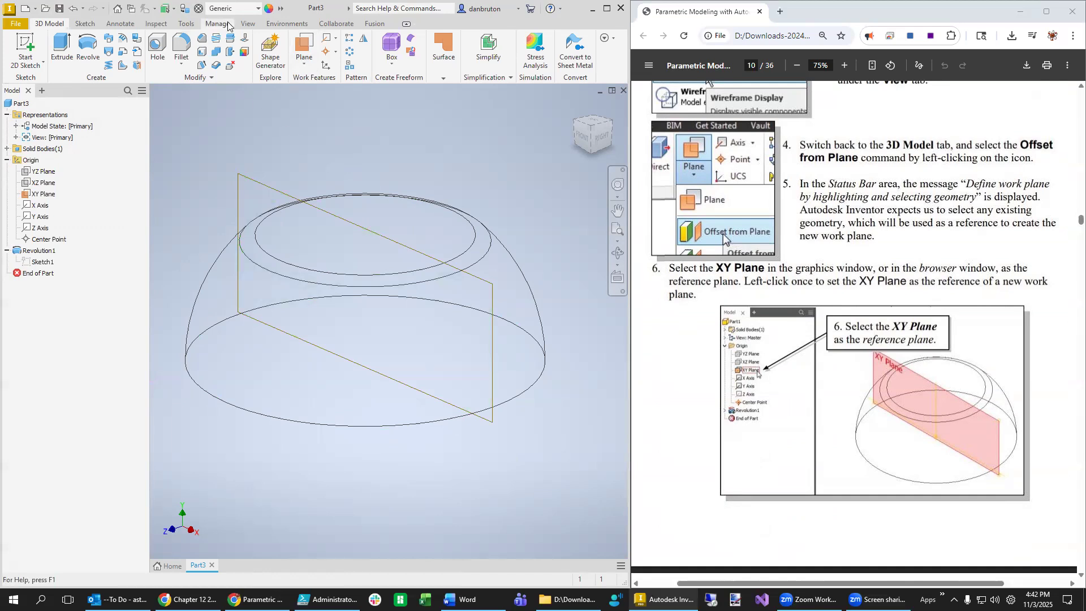
{"action": "left_click", "coordinate": [246, 23]}
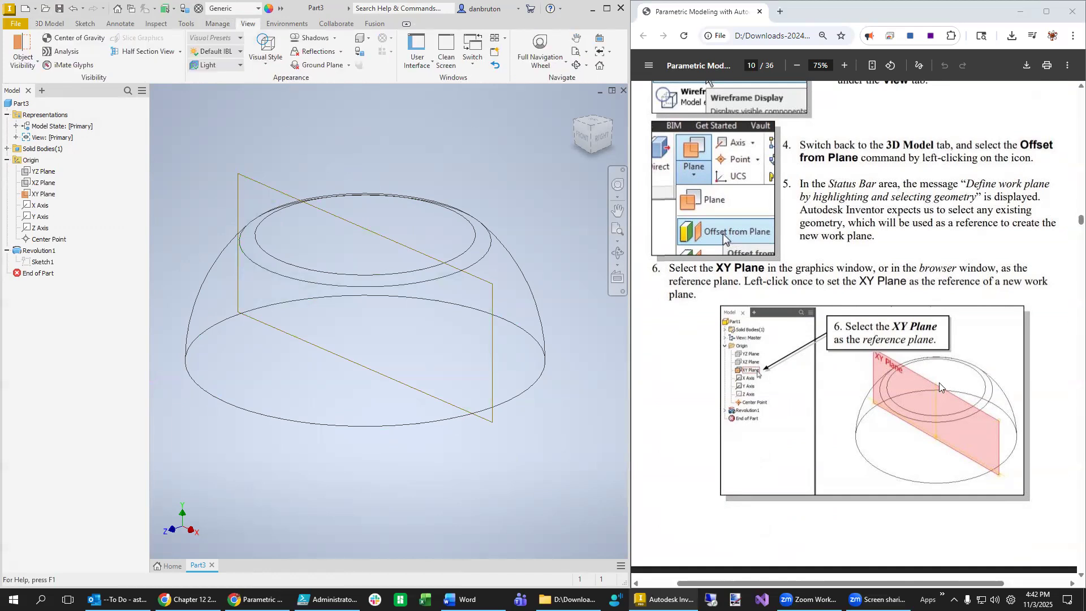
- Apply Shaded with Edges and a half section along the XY Plane at zero offset
{"action": "left_click", "coordinate": [267, 51]}
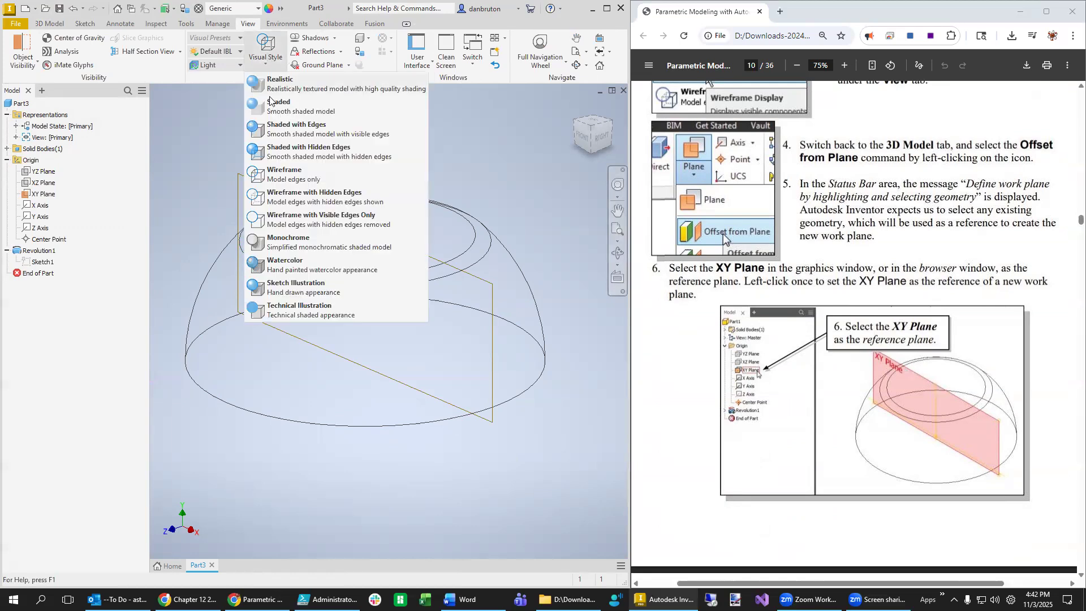
{"action": "left_click", "coordinate": [305, 131]}
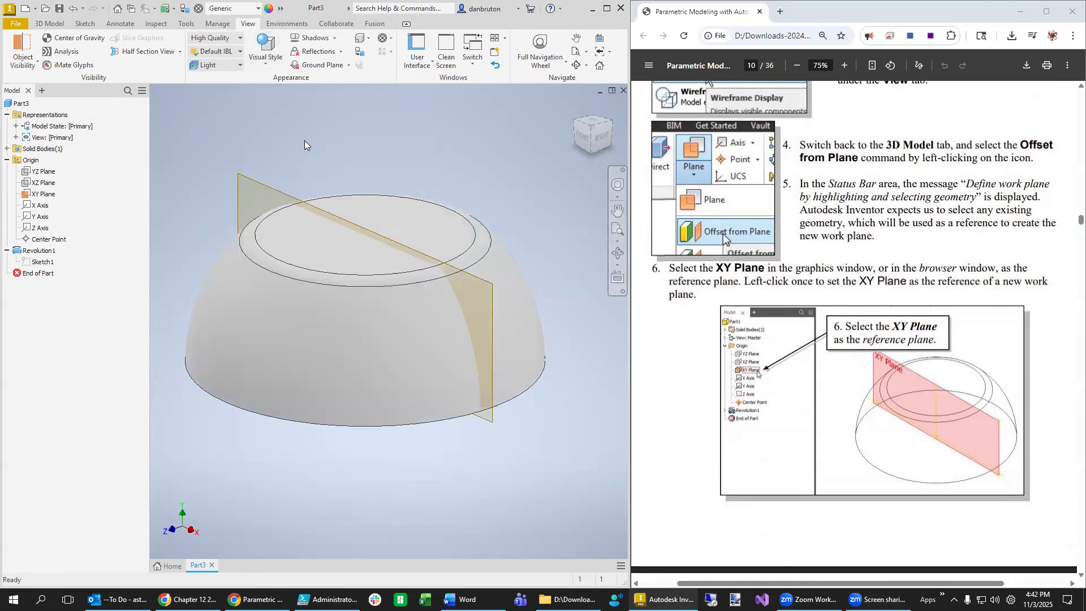
{"action": "left_click", "coordinate": [181, 52]}
{"action": "left_click", "coordinate": [167, 93]}
{"action": "left_click", "coordinate": [41, 194]}
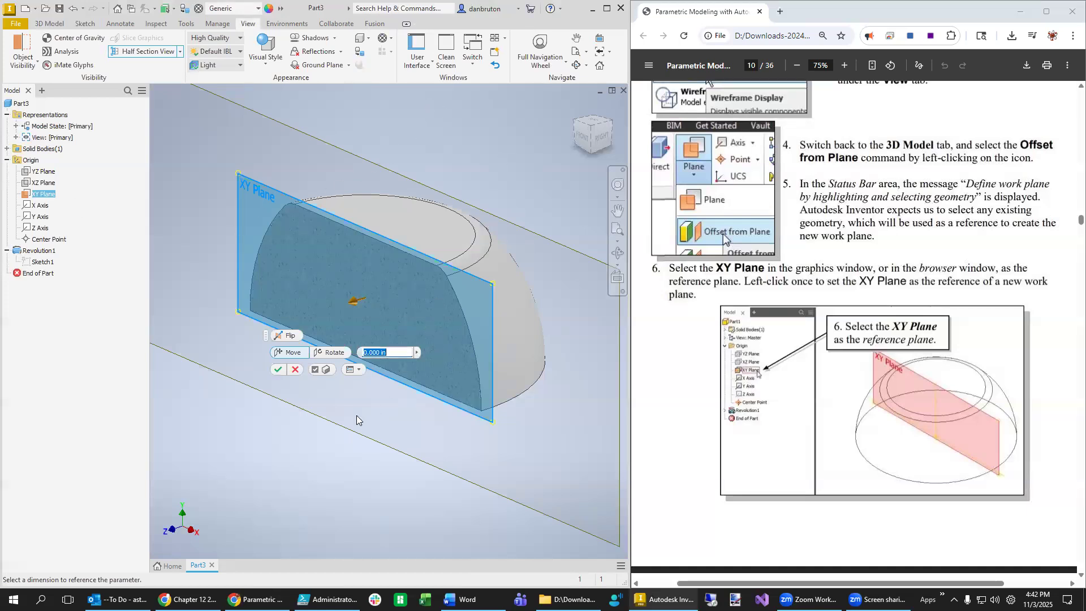
{"action": "left_click", "coordinate": [279, 370]}
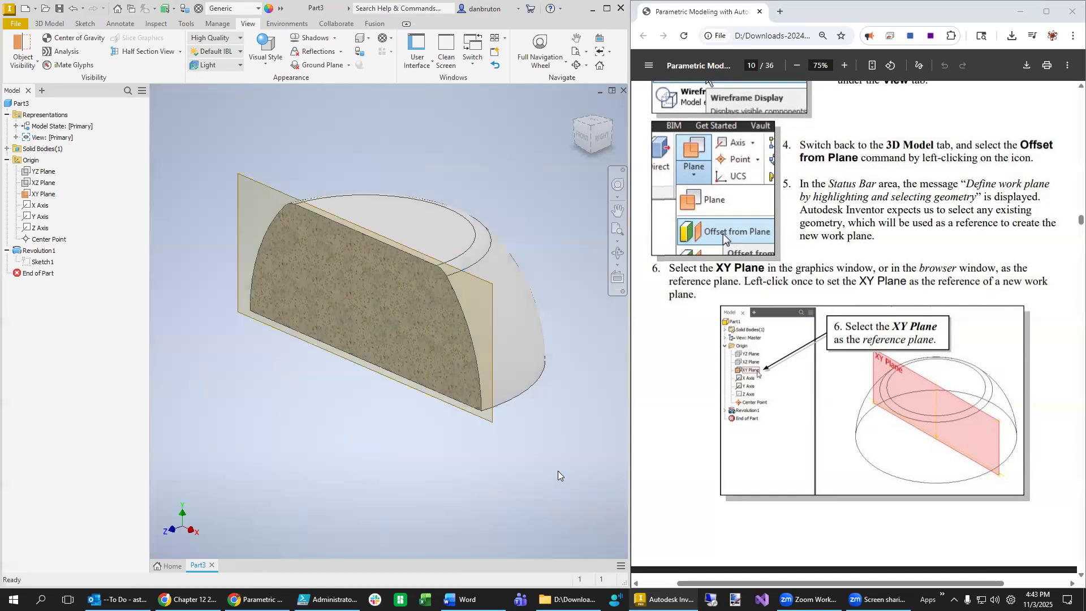
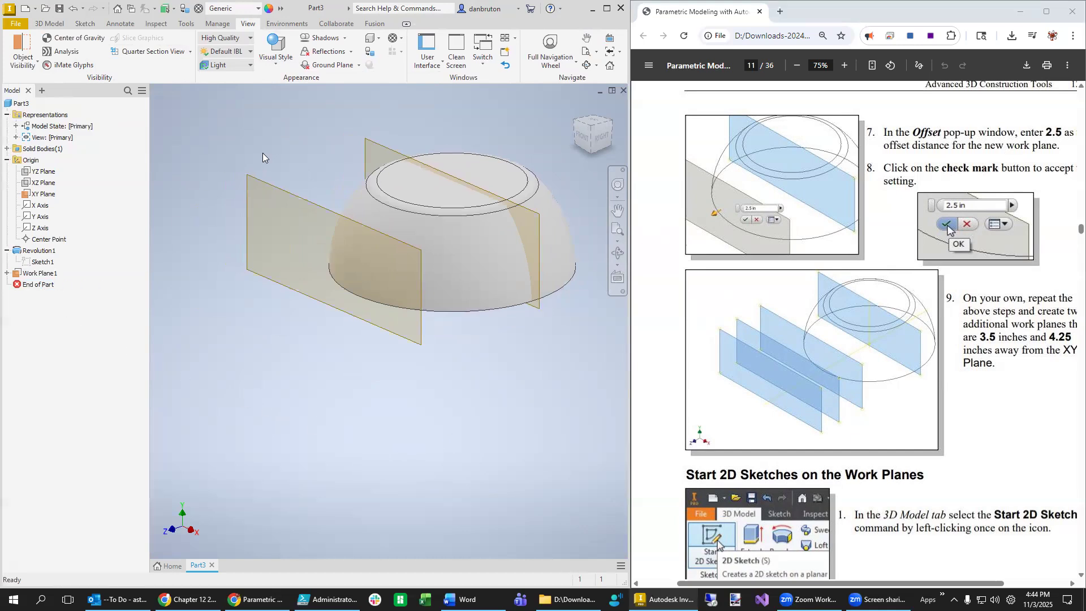
- Create a work plane offset 3.5 in from the XY Plane
{"action": "left_click", "coordinate": [51, 23]}
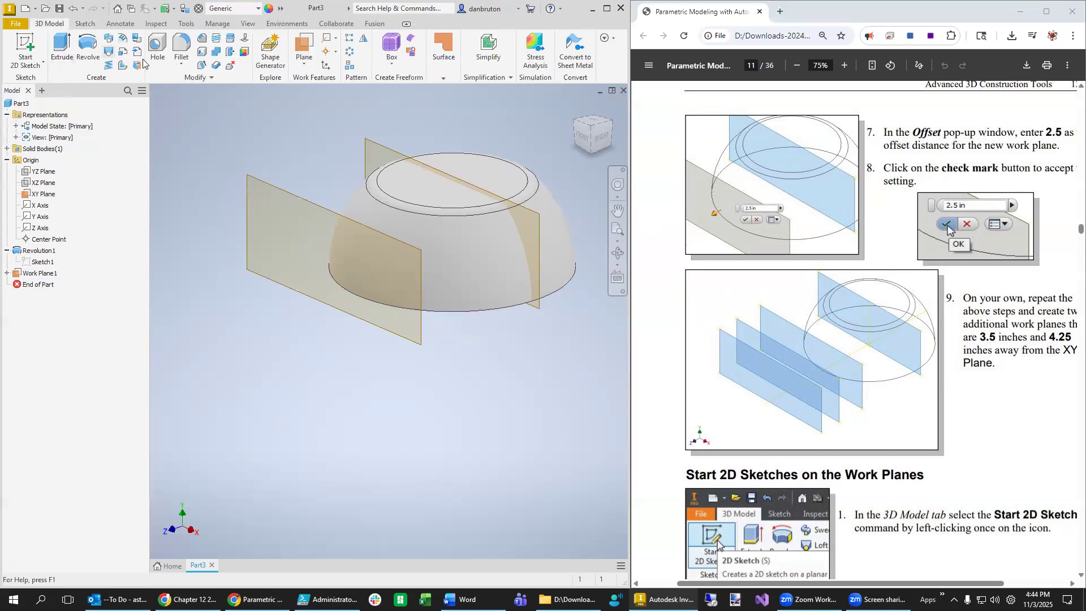
{"action": "left_click", "coordinate": [308, 69]}
{"action": "left_click", "coordinate": [321, 111]}
{"action": "left_click", "coordinate": [537, 229]}
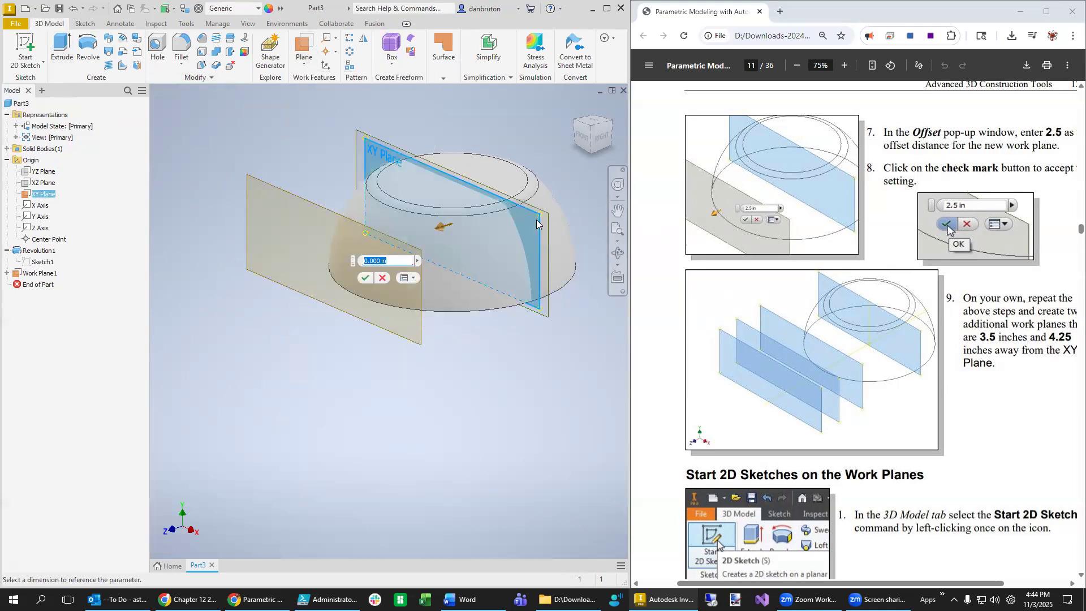
{"action": "type", "text": "3.5"}
{"action": "left_click", "coordinate": [365, 279]}
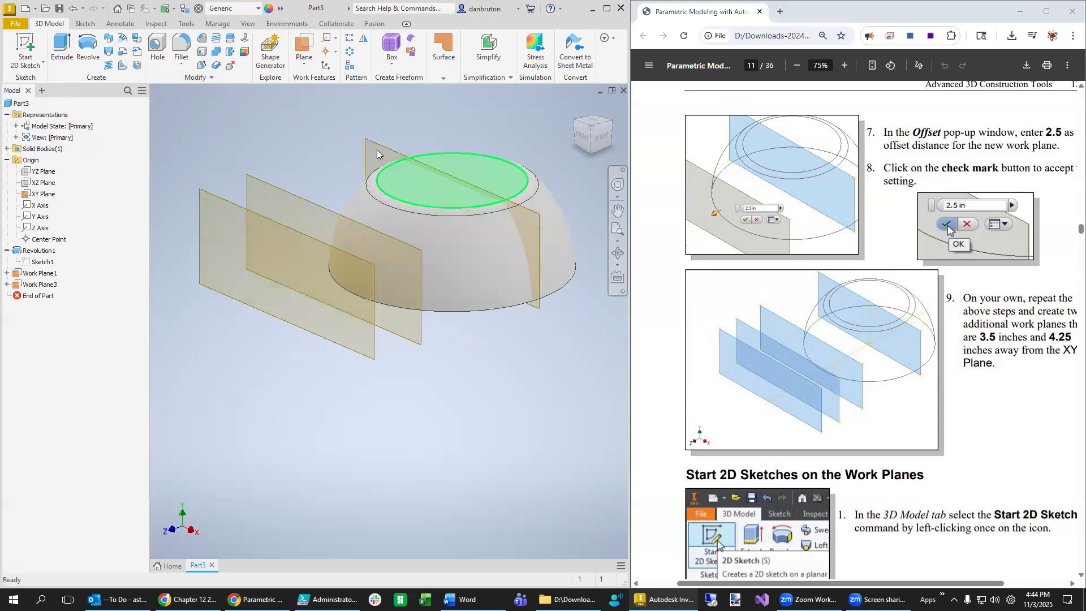
- Create a second work plane offset 4.25 in from the XY Plane
{"action": "left_click", "coordinate": [307, 66]}
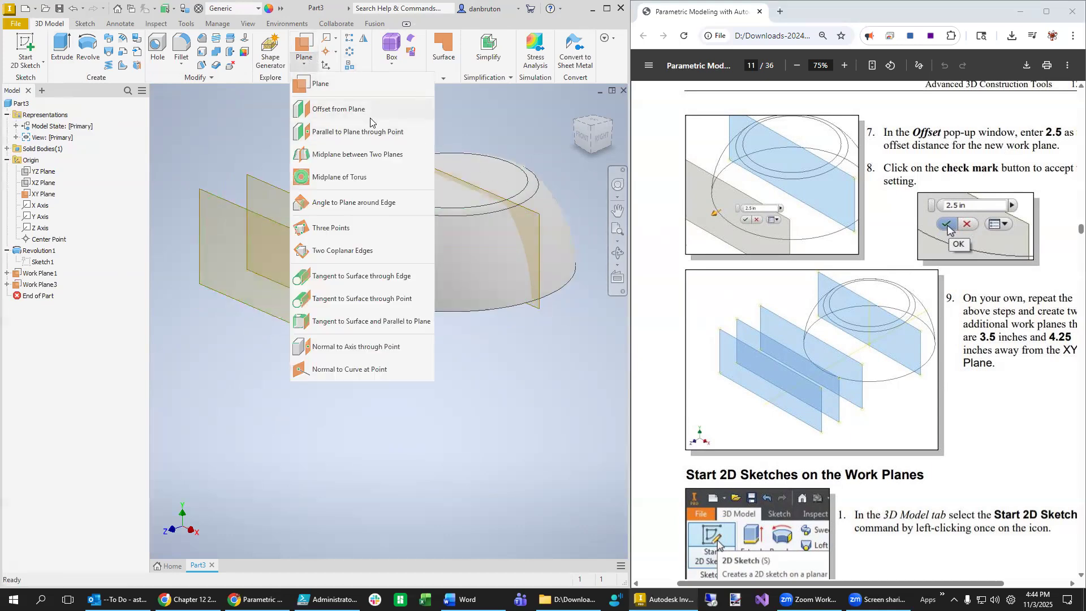
{"action": "left_click", "coordinate": [373, 116]}
{"action": "left_click", "coordinate": [537, 226]}
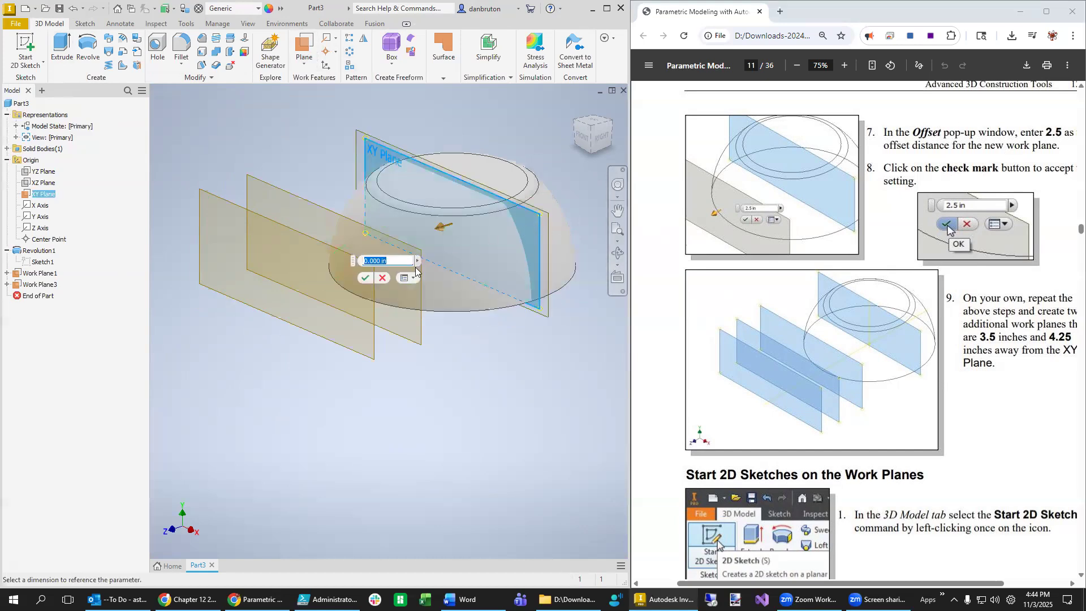
{"action": "type", "text": "4.25"}
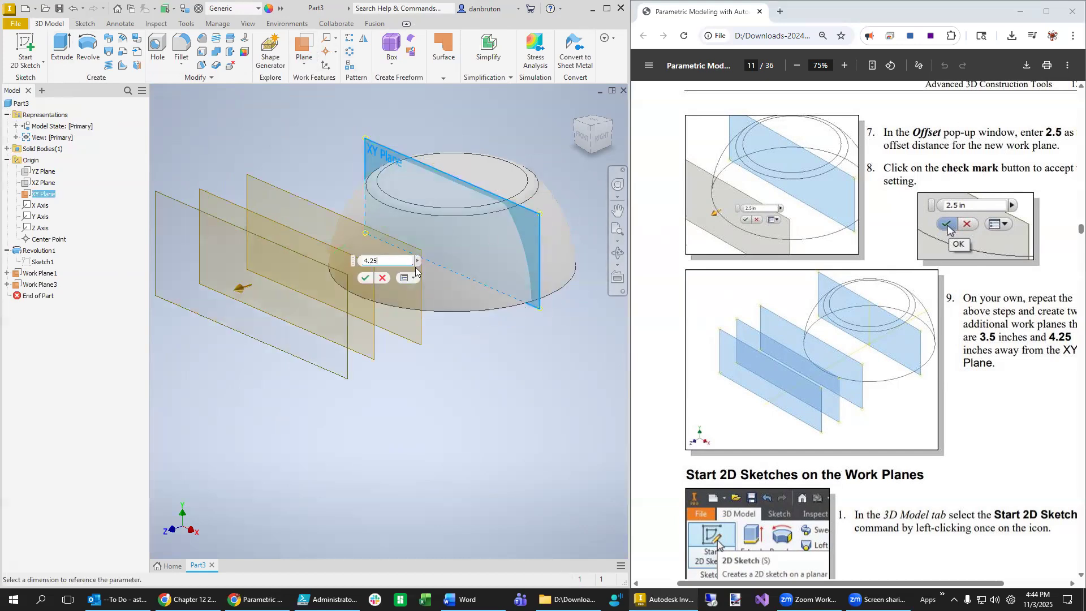
{"action": "left_click", "coordinate": [365, 279]}
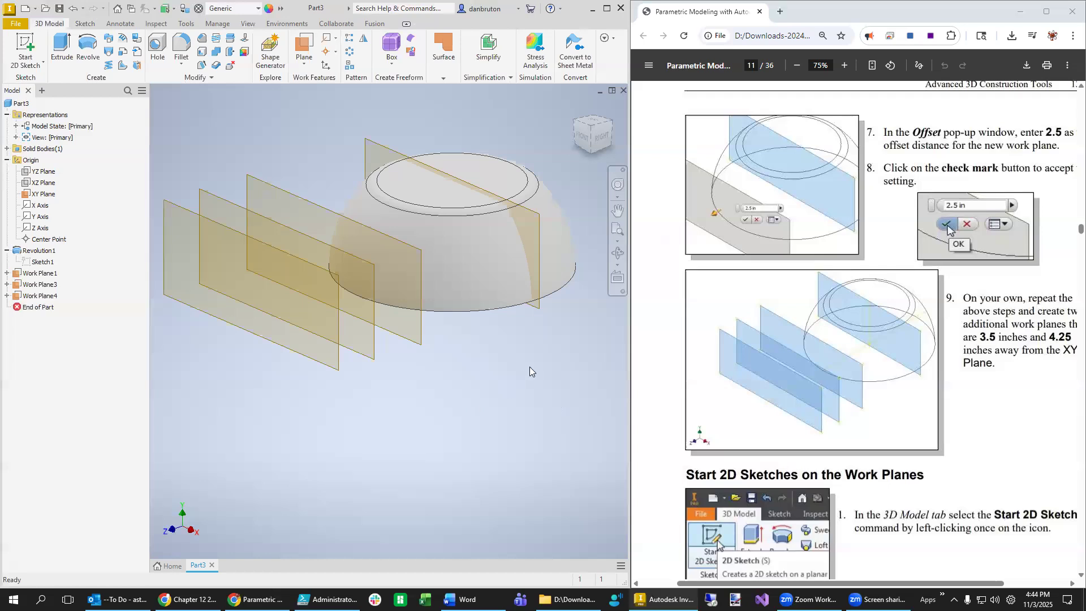
{"action": "scroll", "coordinate": [1005, 421], "scroll_direction": "down", "scroll_amount": 1}
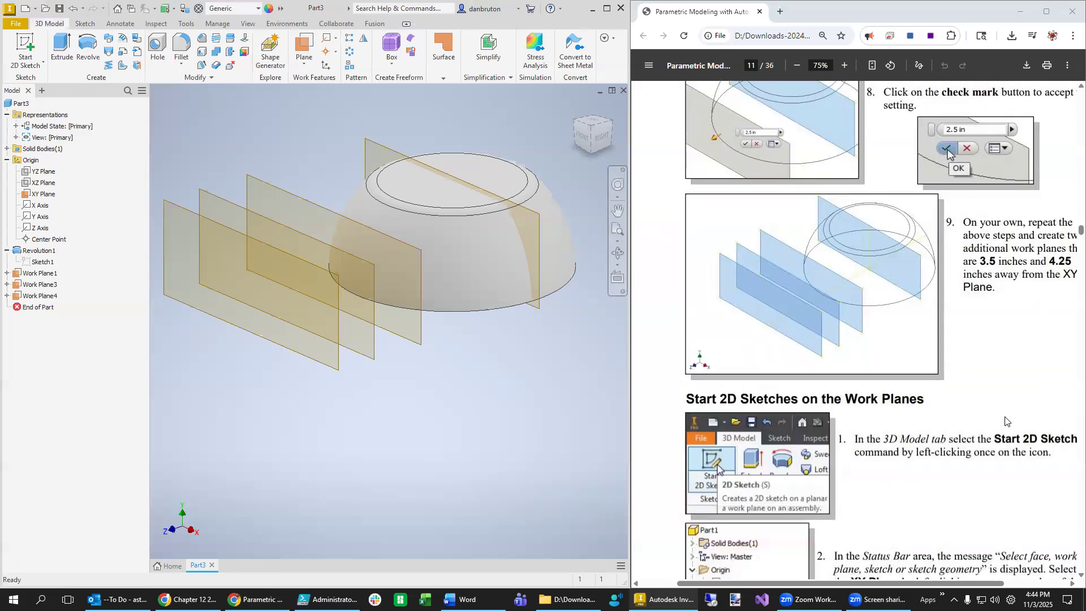
{"action": "scroll", "coordinate": [1005, 421], "scroll_direction": "down", "scroll_amount": 2}
{"action": "scroll", "coordinate": [852, 279], "scroll_direction": "up", "scroll_amount": 2}
{"action": "scroll", "coordinate": [956, 334], "scroll_direction": "down", "scroll_amount": 3}
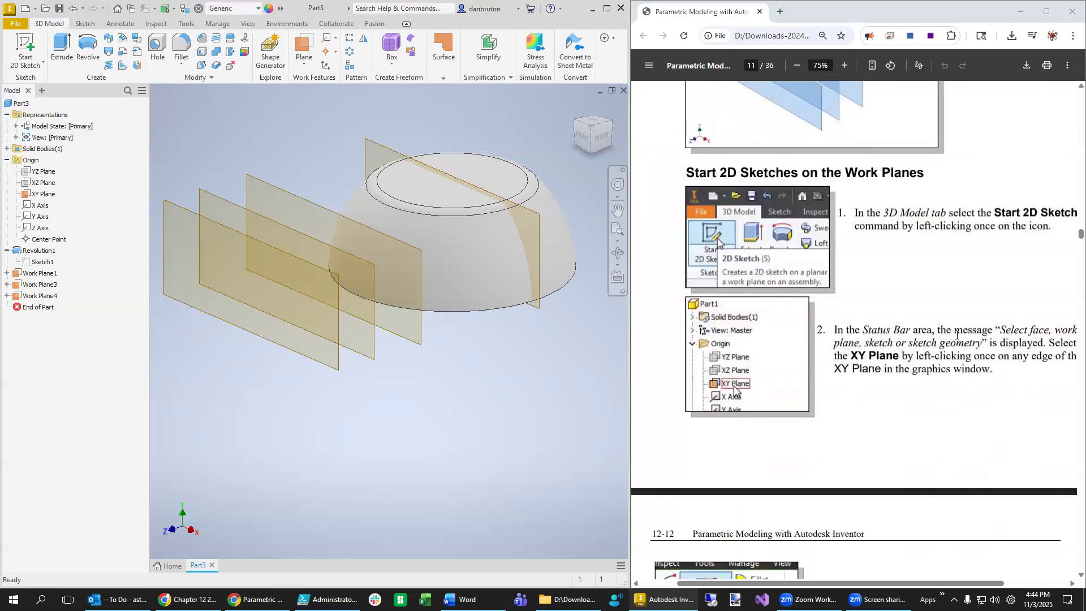
{"action": "scroll", "coordinate": [950, 373], "scroll_direction": "down", "scroll_amount": 1}
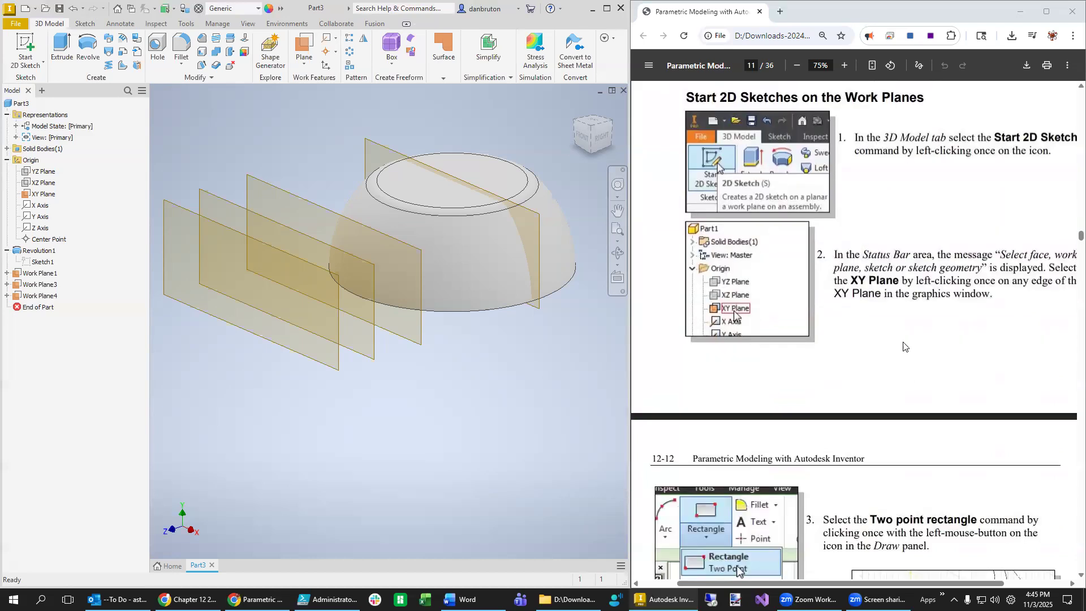
{"action": "scroll", "coordinate": [881, 337], "scroll_direction": "down", "scroll_amount": 1}
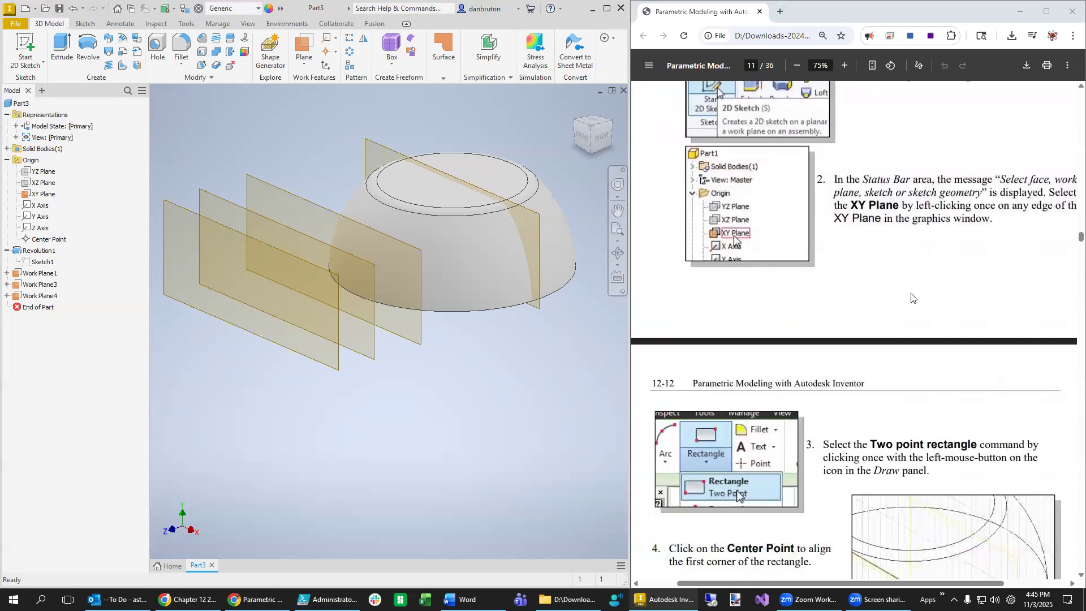
{"action": "scroll", "coordinate": [910, 316], "scroll_direction": "down", "scroll_amount": 3}
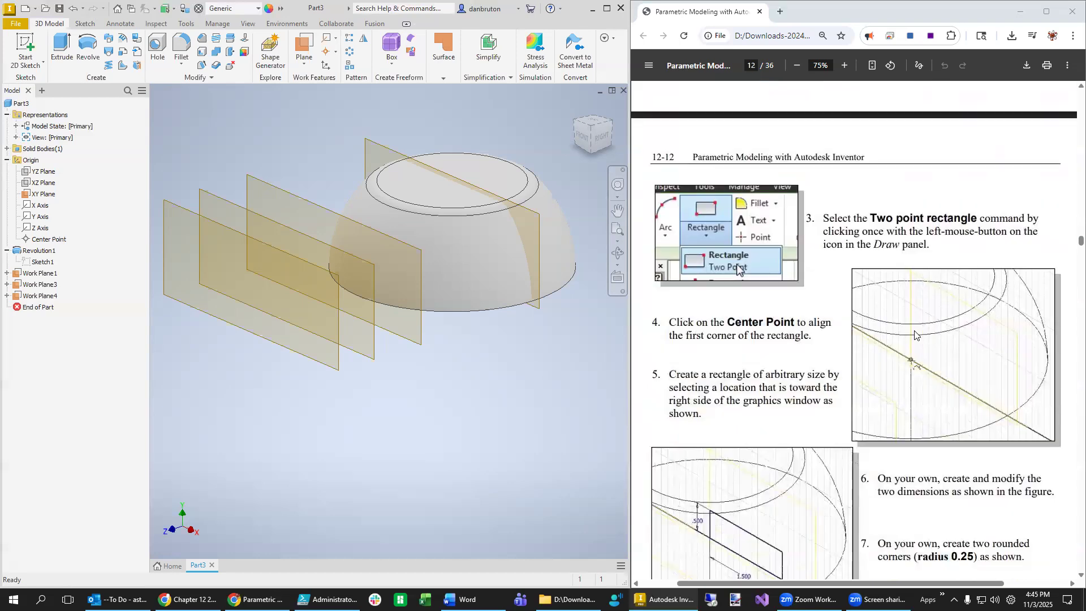
{"action": "scroll", "coordinate": [883, 459], "scroll_direction": "down", "scroll_amount": 1}
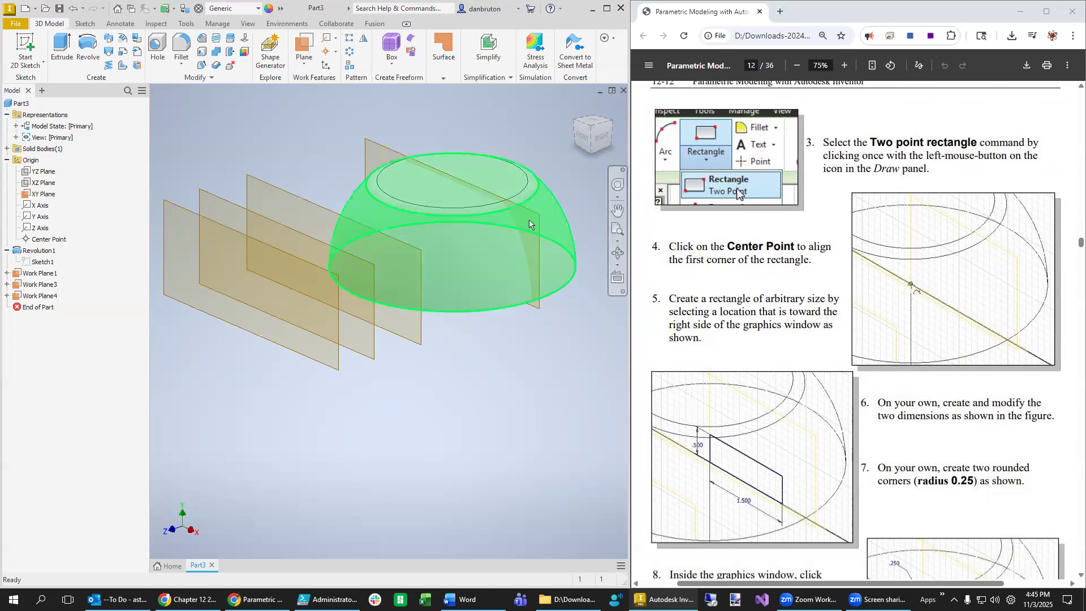
- Start a new sketch on the XY Plane and apply a half section view along the XY Plane
{"action": "right_click", "coordinate": [369, 148]}
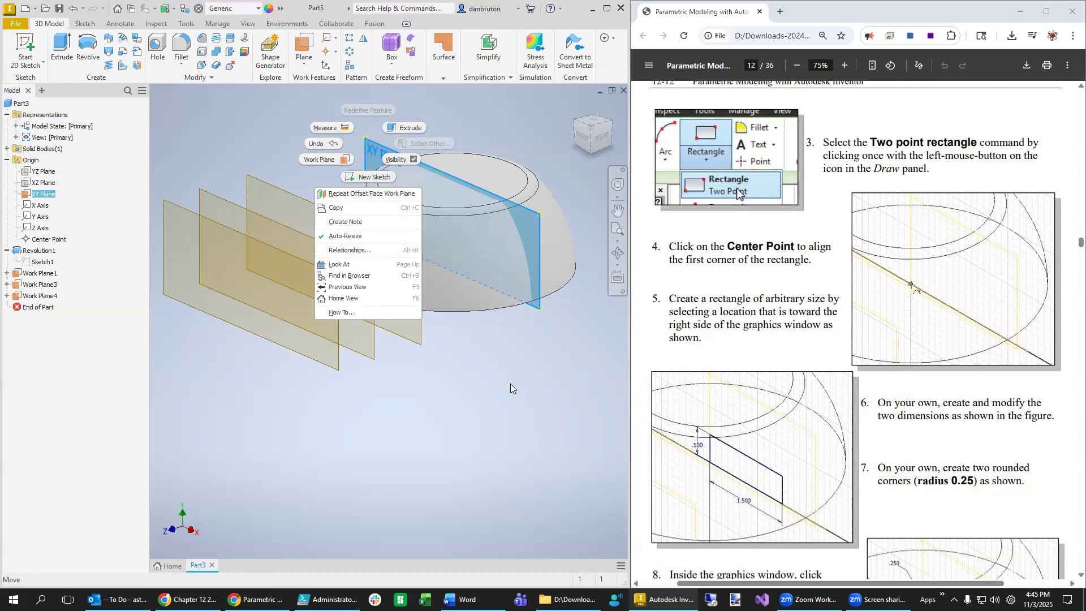
{"action": "left_click", "coordinate": [369, 176]}
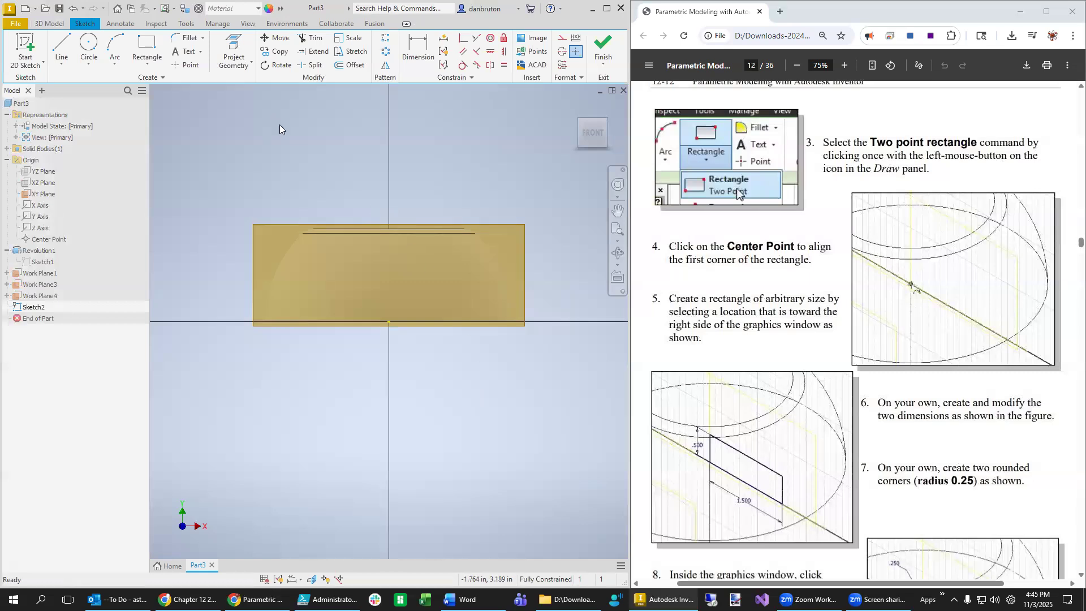
{"action": "left_click", "coordinate": [248, 24]}
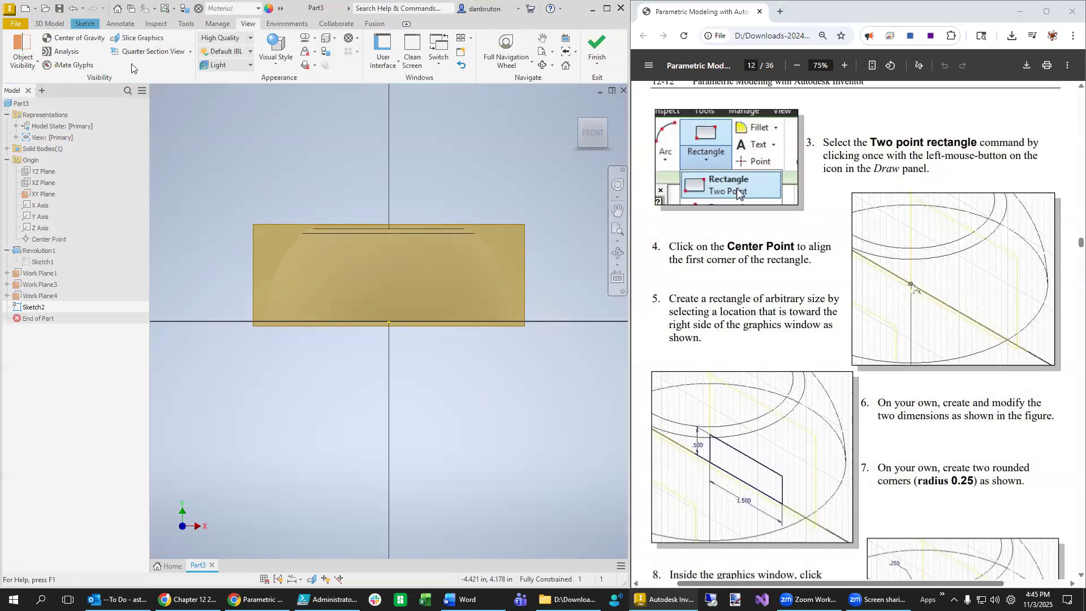
{"action": "left_click", "coordinate": [191, 52]}
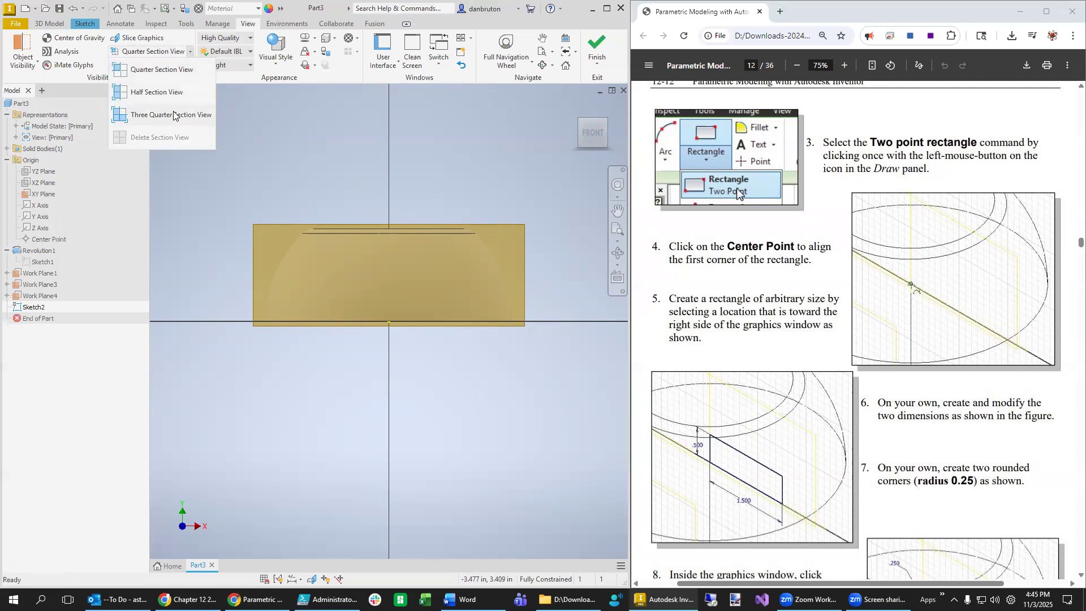
{"action": "left_click", "coordinate": [158, 93]}
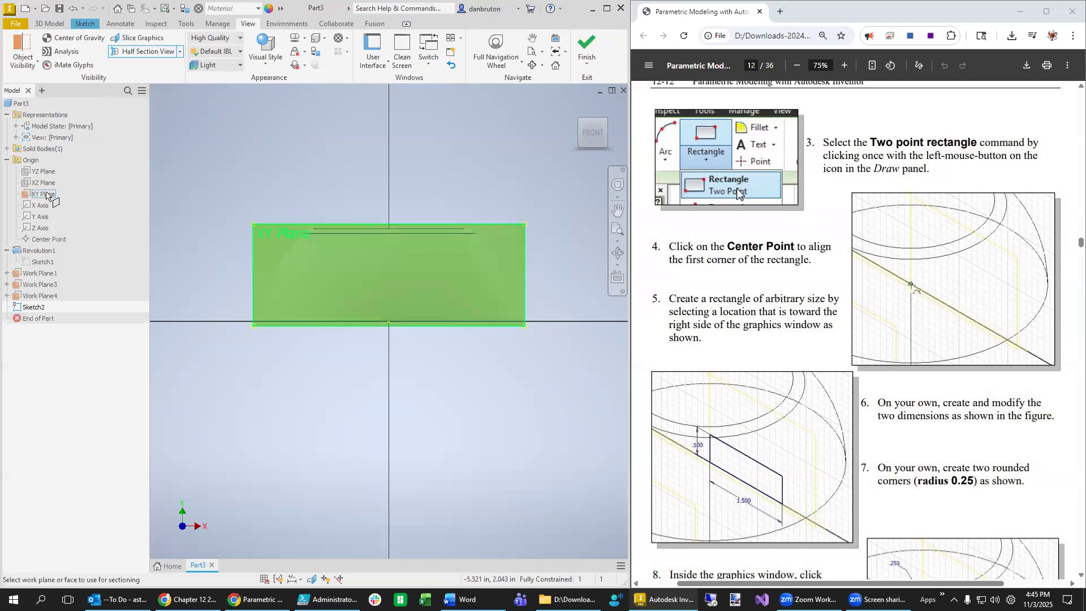
{"action": "left_click", "coordinate": [44, 194]}
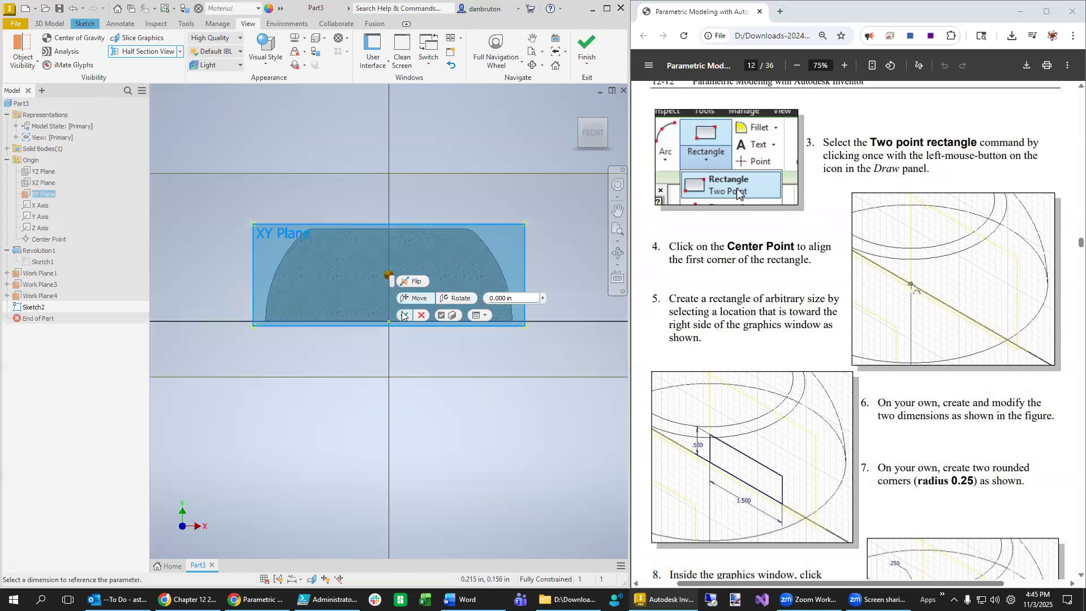
{"action": "left_click", "coordinate": [403, 315]}
{"action": "scroll", "coordinate": [441, 412], "scroll_direction": "up", "scroll_amount": 2}
{"action": "scroll", "coordinate": [441, 412], "scroll_direction": "down", "scroll_amount": 2}
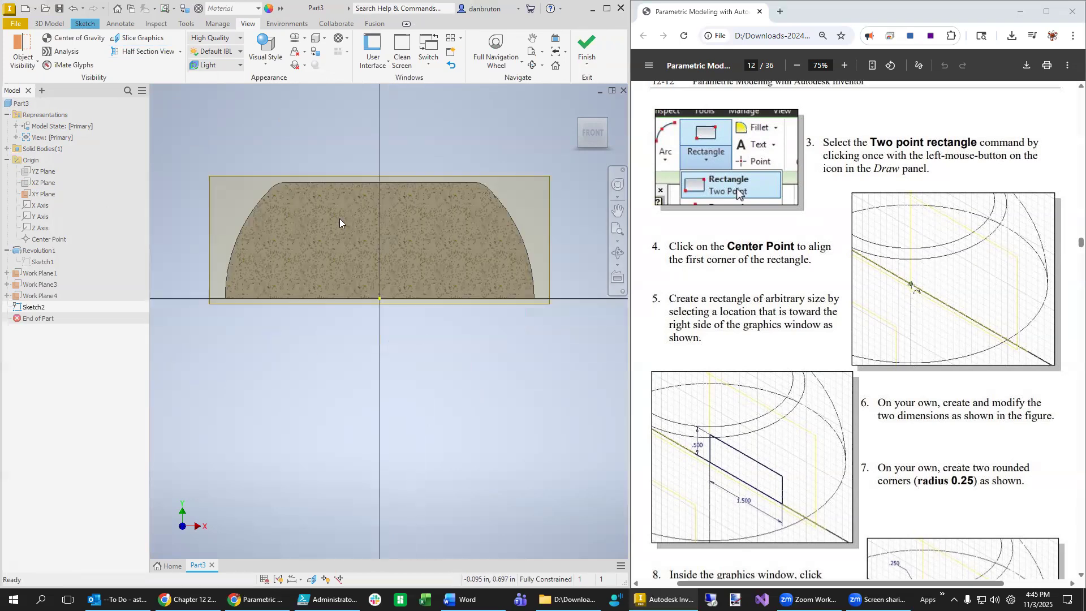
{"action": "left_click", "coordinate": [50, 24]}
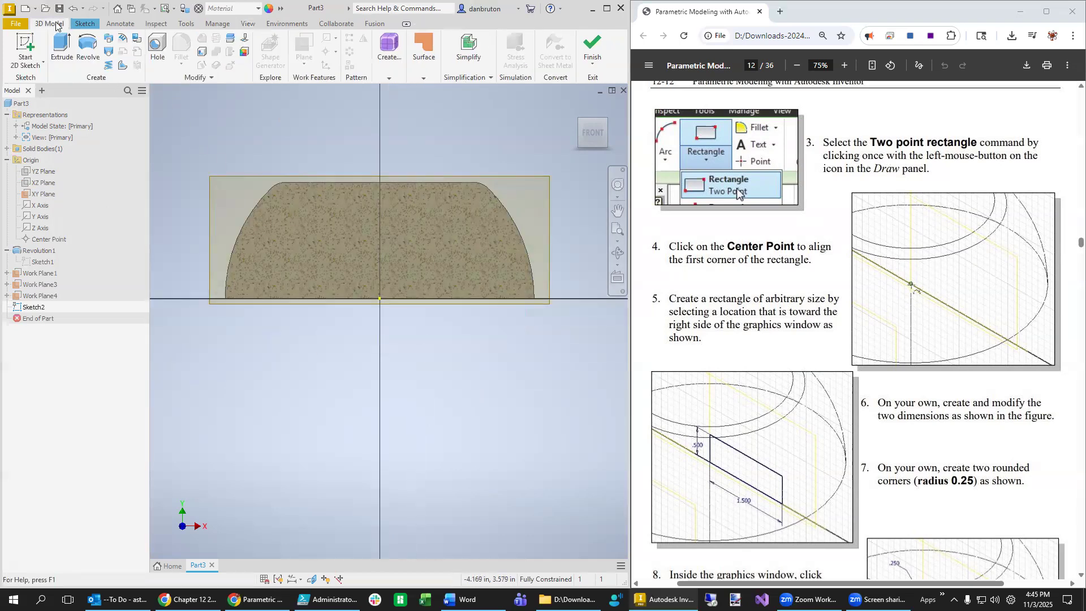
- Start a sketch on the XY Plane and draw a two-point rectangle rightward from the centre point
{"action": "left_click", "coordinate": [33, 67]}
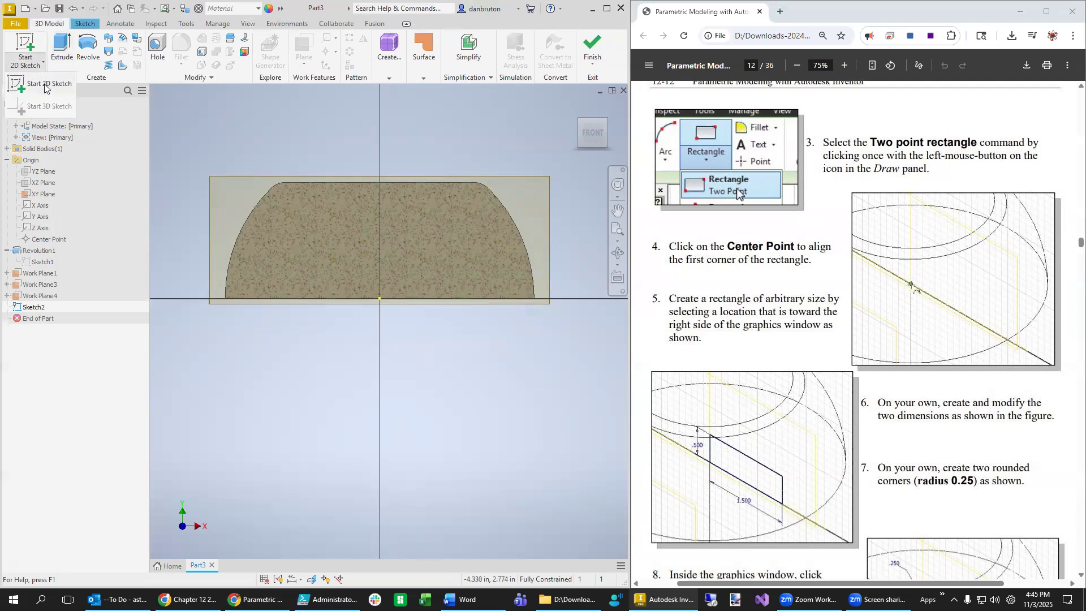
{"action": "left_click", "coordinate": [46, 86]}
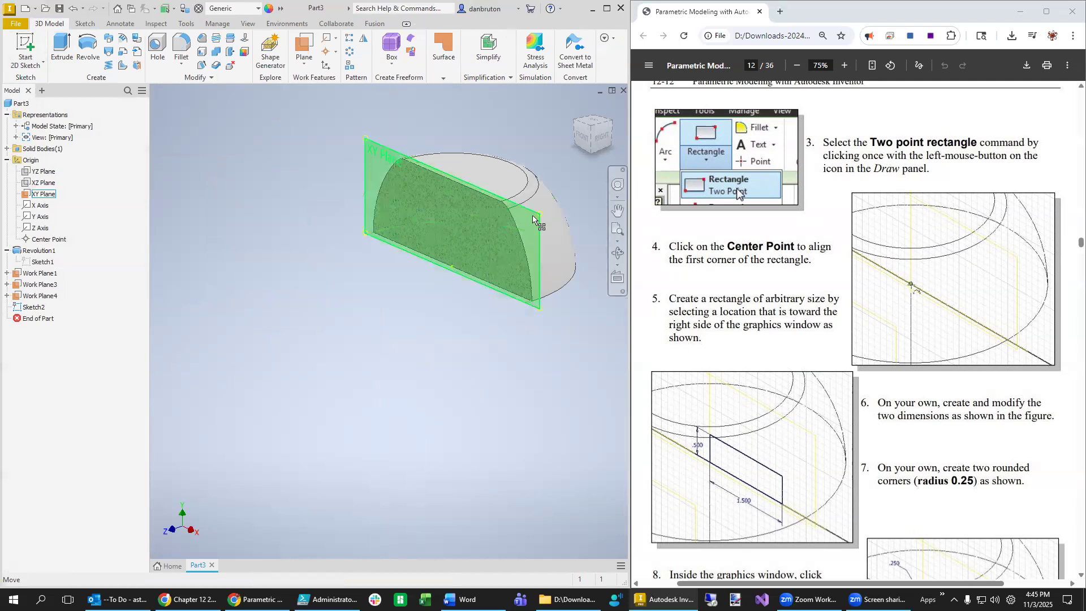
{"action": "left_click", "coordinate": [538, 230]}
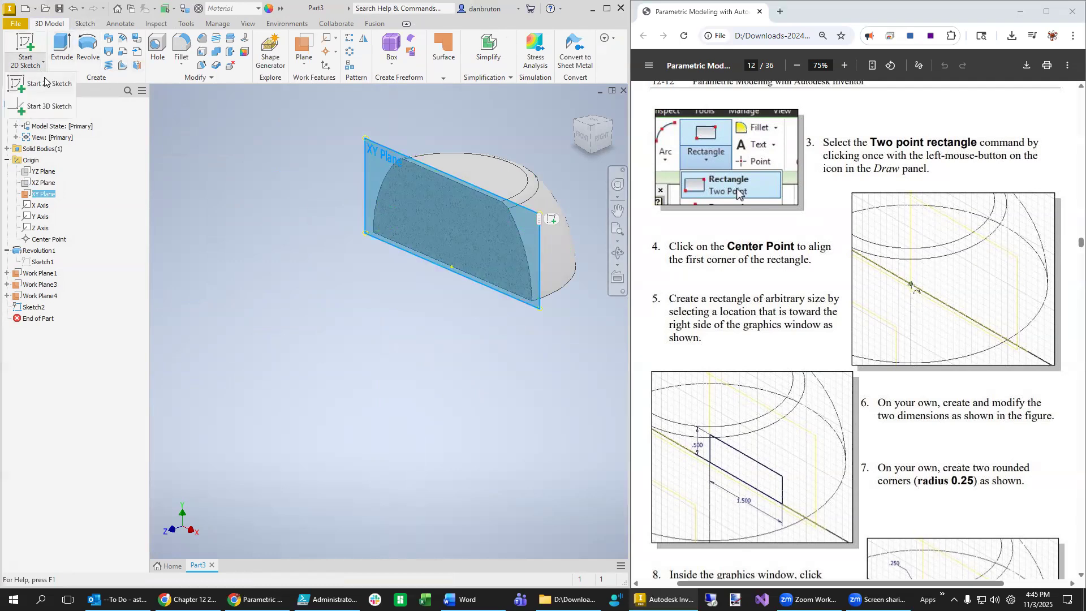
{"action": "left_click", "coordinate": [28, 65]}
{"action": "left_click", "coordinate": [148, 51]}
{"action": "left_click", "coordinate": [388, 321]}
{"action": "left_click", "coordinate": [465, 291]}
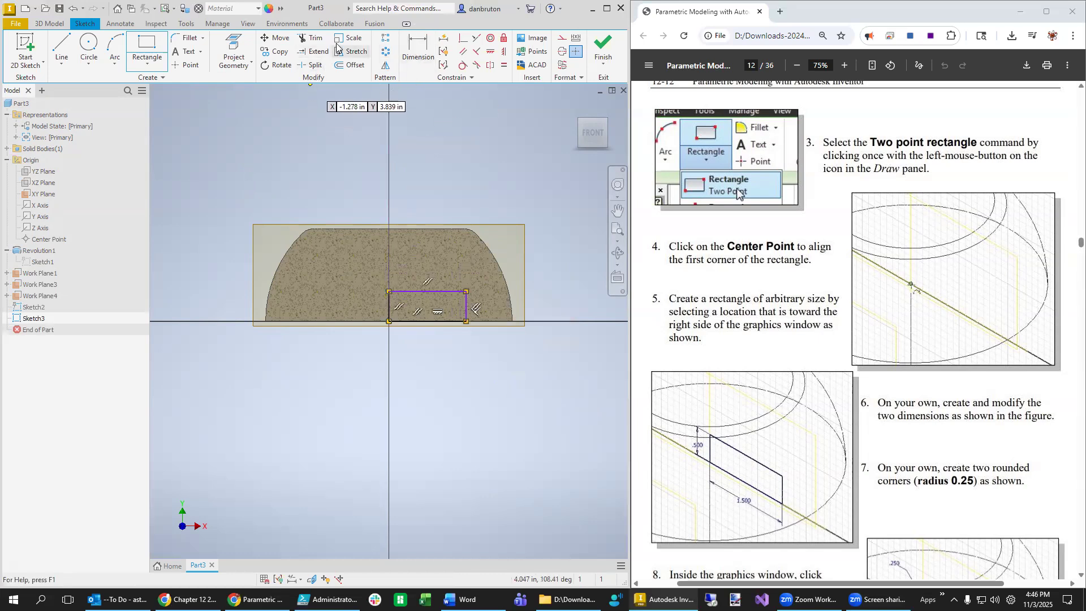
{"action": "left_click", "coordinate": [441, 43]}
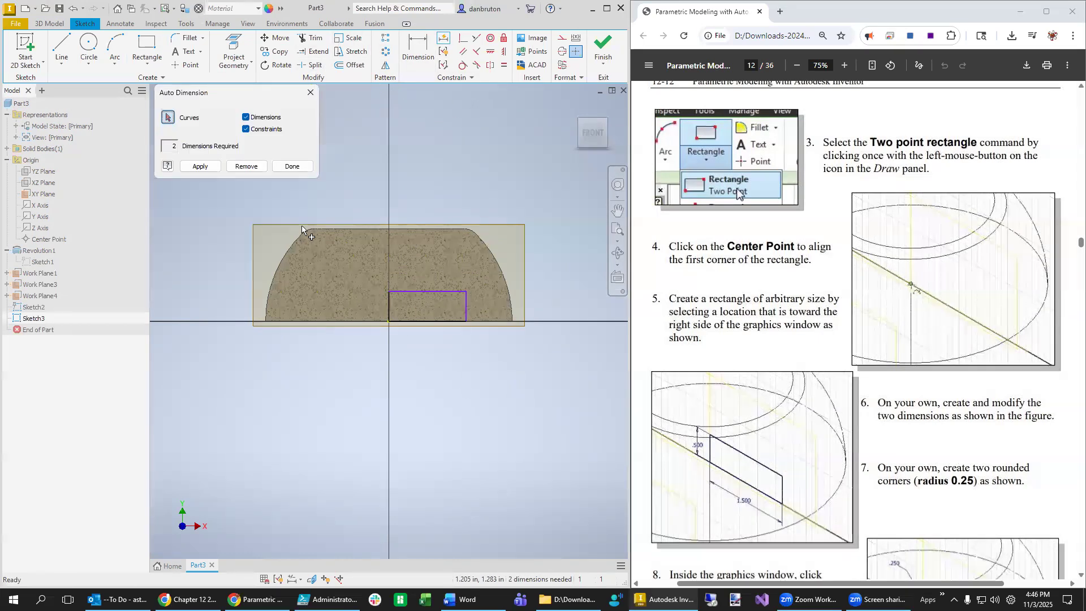
- Dimension the rectangle 0.500 in high and 1.500 in wide
{"action": "key", "text": "Return"}
{"action": "scroll", "coordinate": [447, 387], "scroll_direction": "up", "scroll_amount": 2}
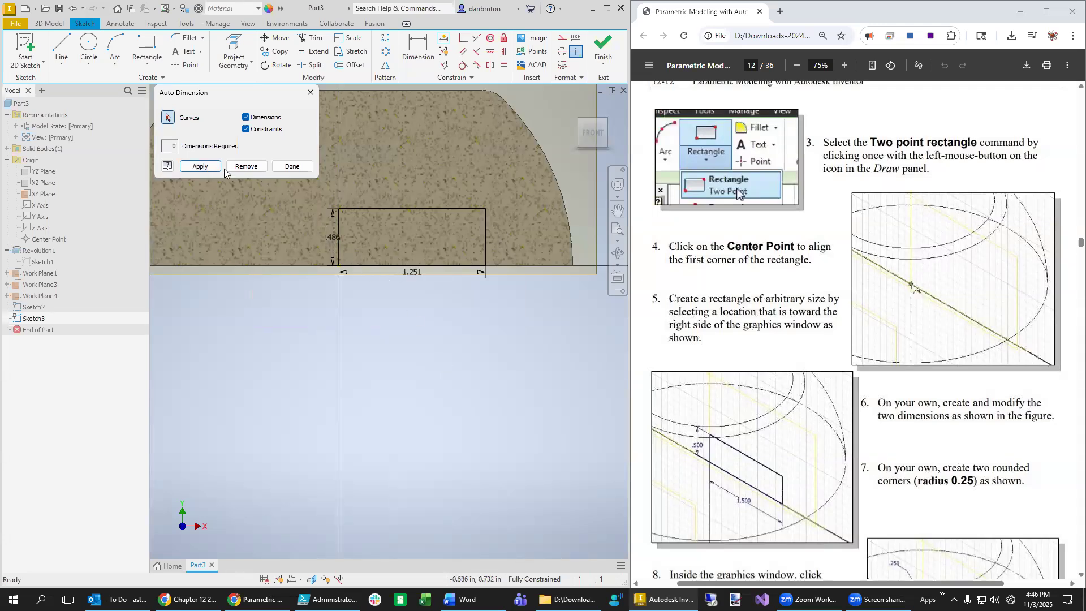
{"action": "left_click", "coordinate": [293, 166]}
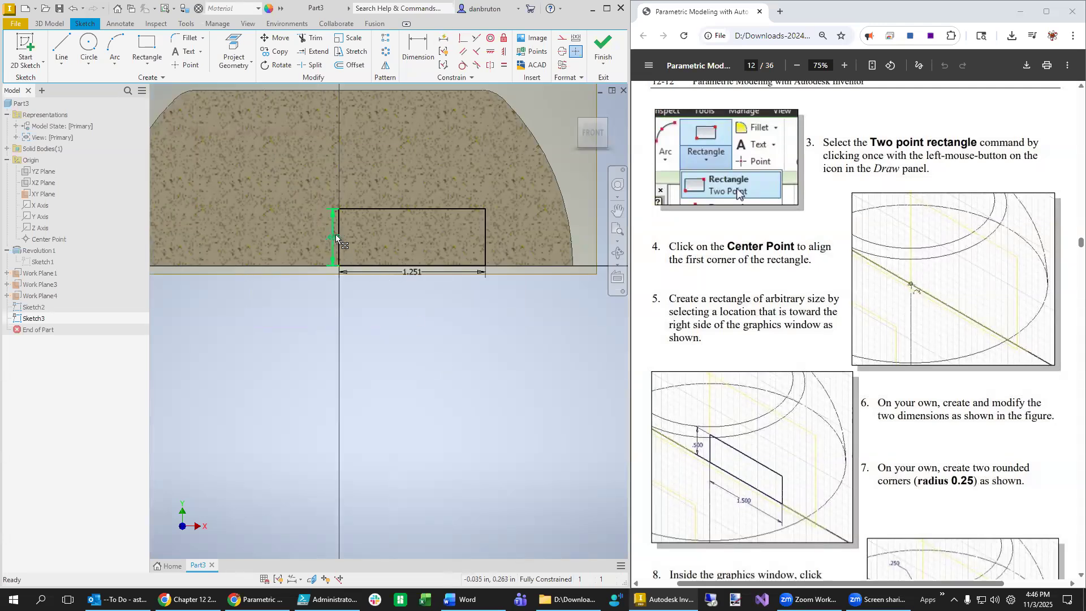
{"action": "key", "text": "0"}
{"action": "double_click", "coordinate": [333, 236]}
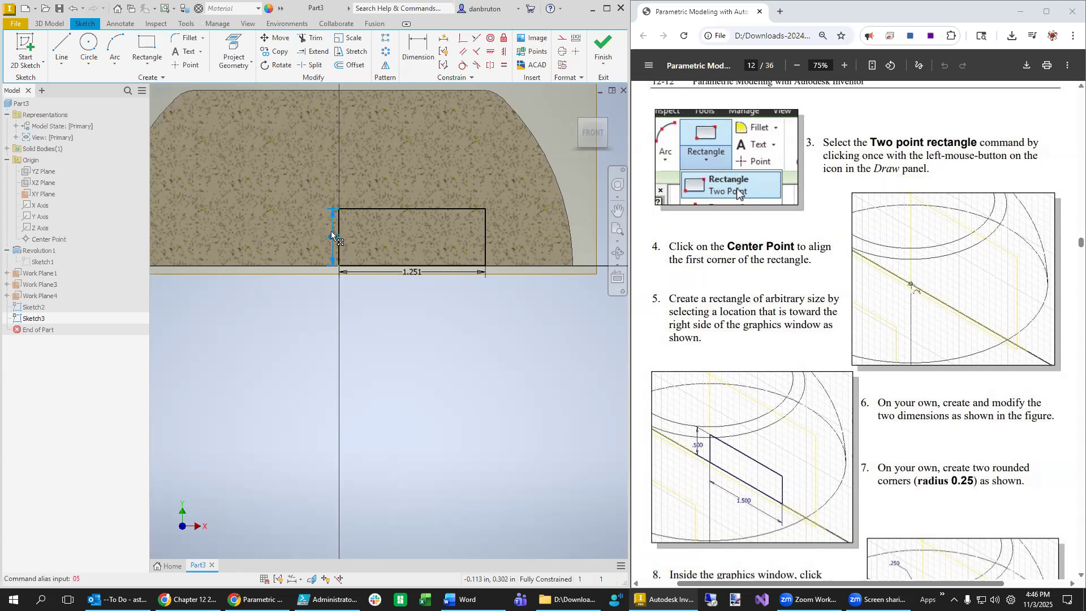
{"action": "type", "text": "0"}
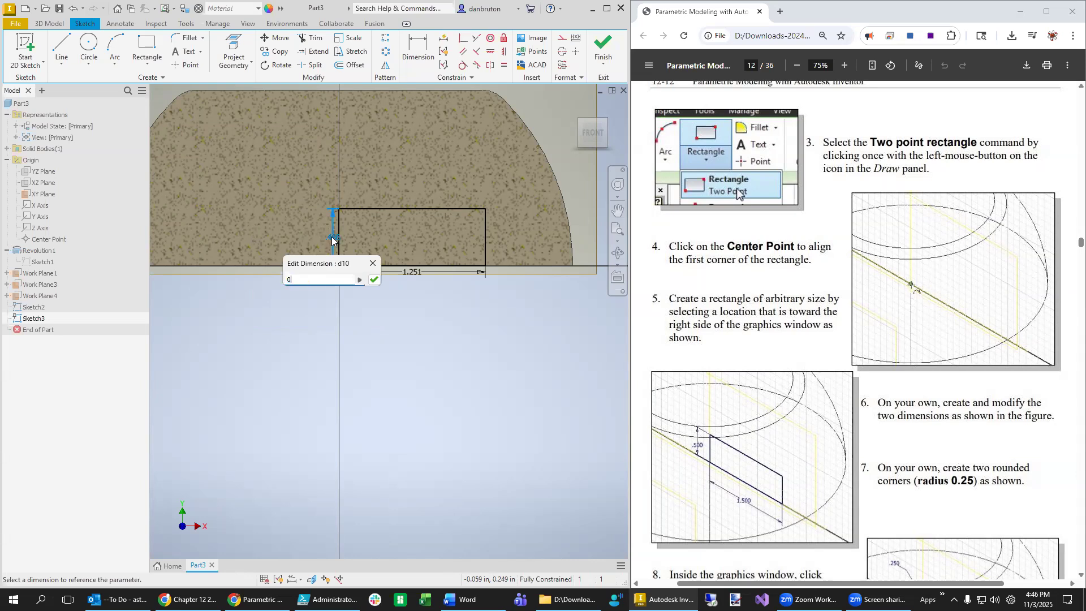
{"action": "type", "text": ".5"}
{"action": "key", "text": "Return"}
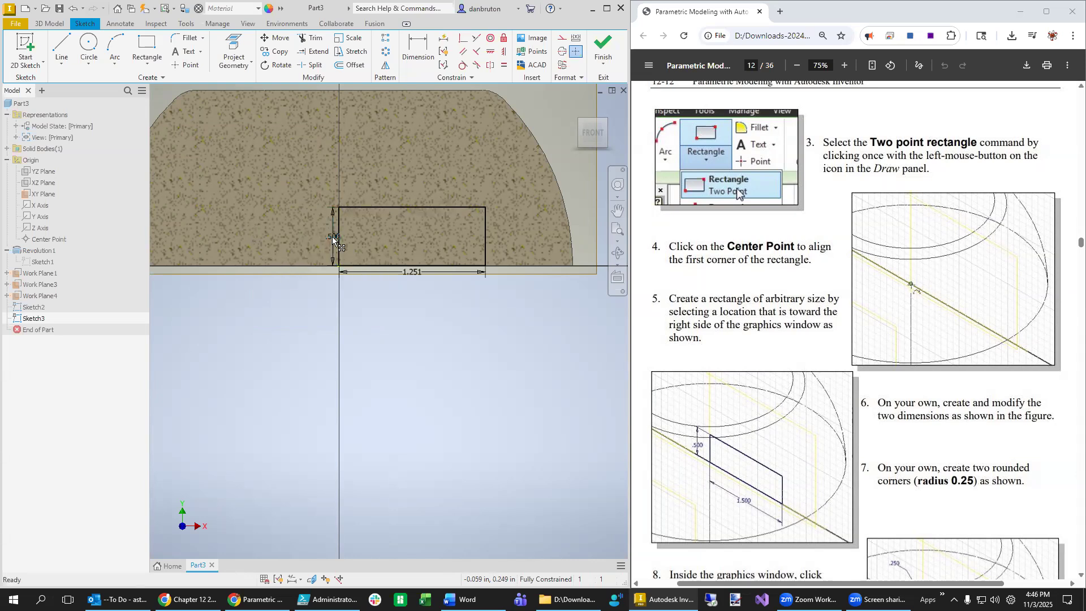
{"action": "double_click", "coordinate": [417, 273]}
{"action": "type", "text": "0"}
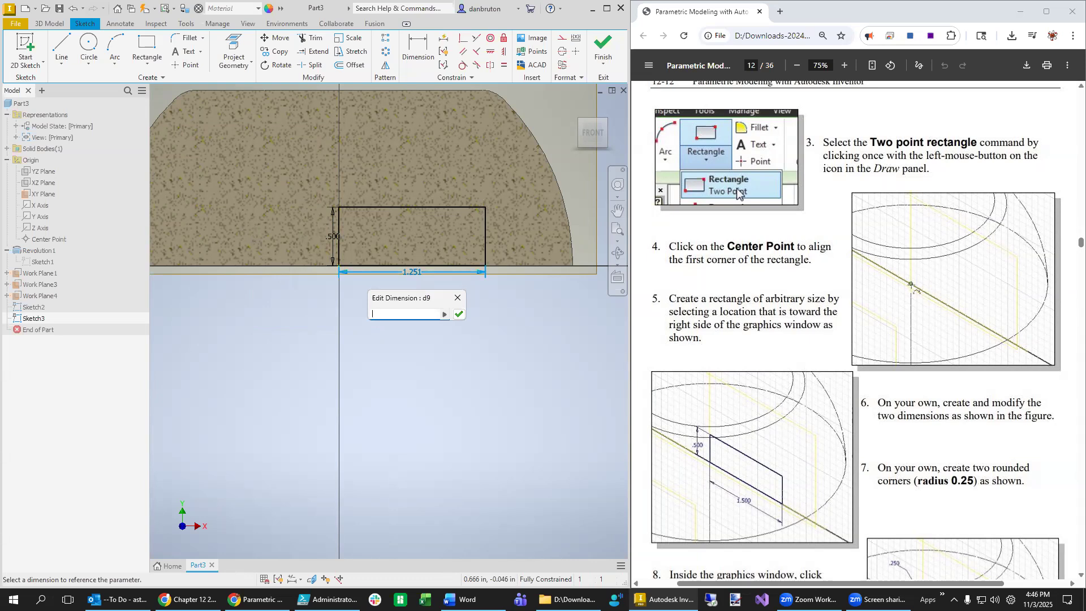
{"action": "type", "text": ".5"}
{"action": "key", "text": "Return"}
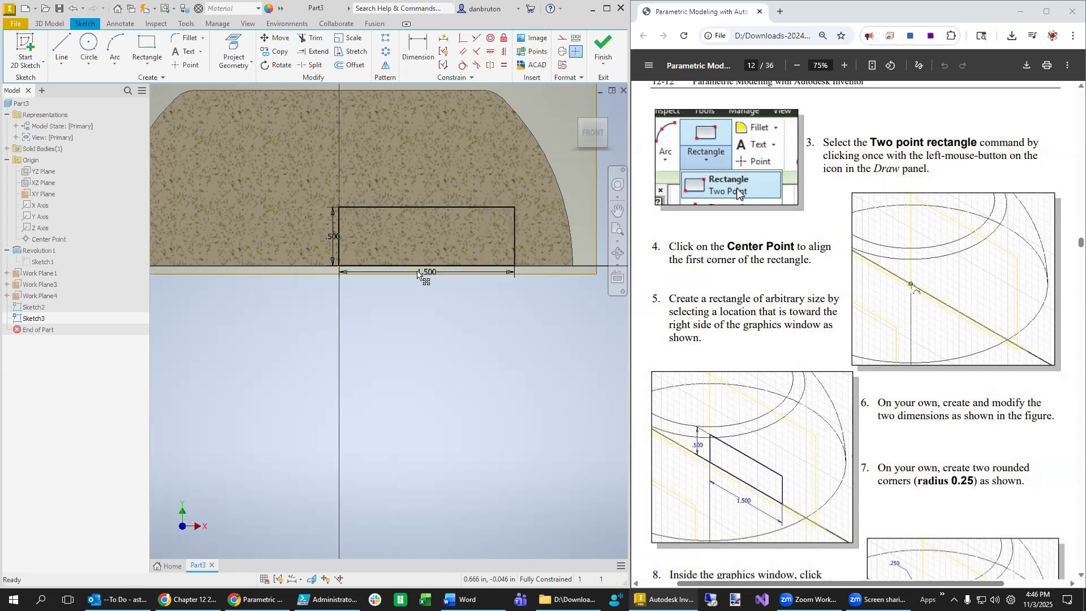
{"action": "scroll", "coordinate": [737, 188], "scroll_direction": "down", "scroll_amount": 4}
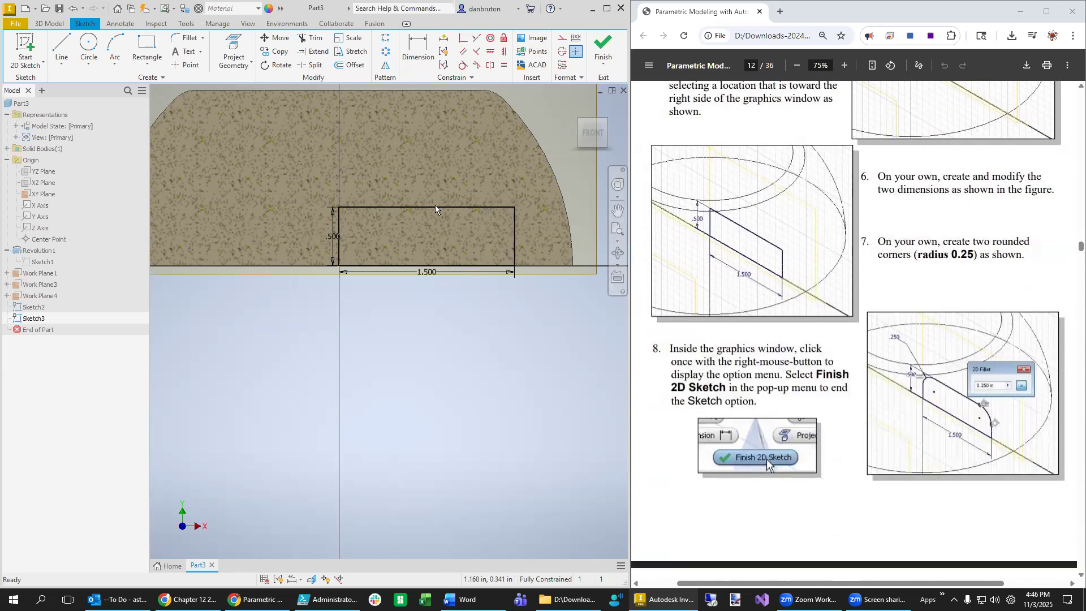
- Round the rectangle's top-right and top-left corners with 0.250 in sketch fillets
{"action": "left_click", "coordinate": [187, 38]}
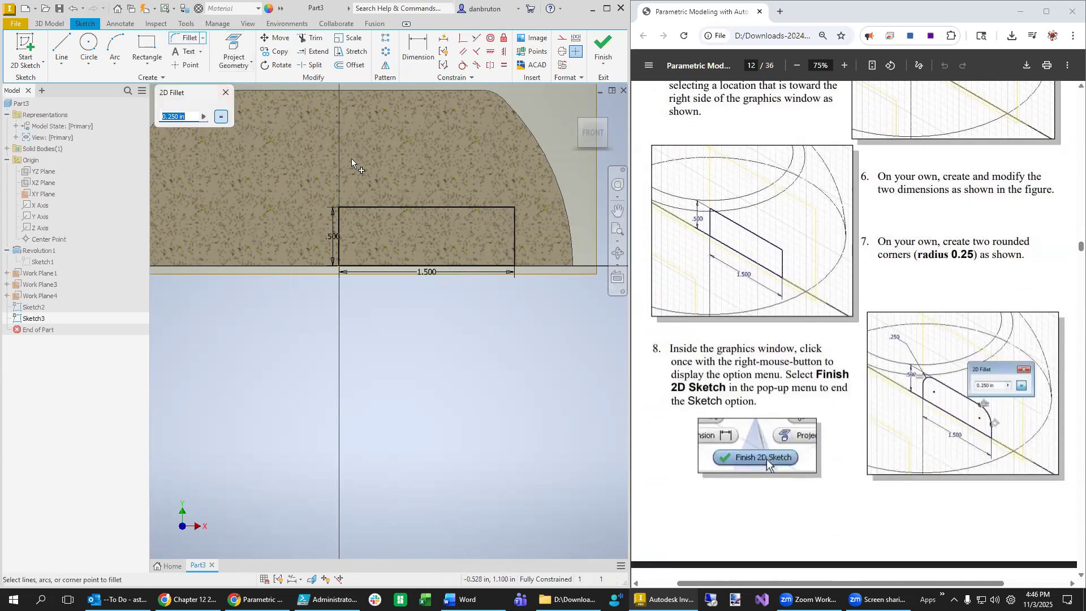
{"action": "left_click", "coordinate": [484, 208]}
{"action": "left_click", "coordinate": [514, 234]}
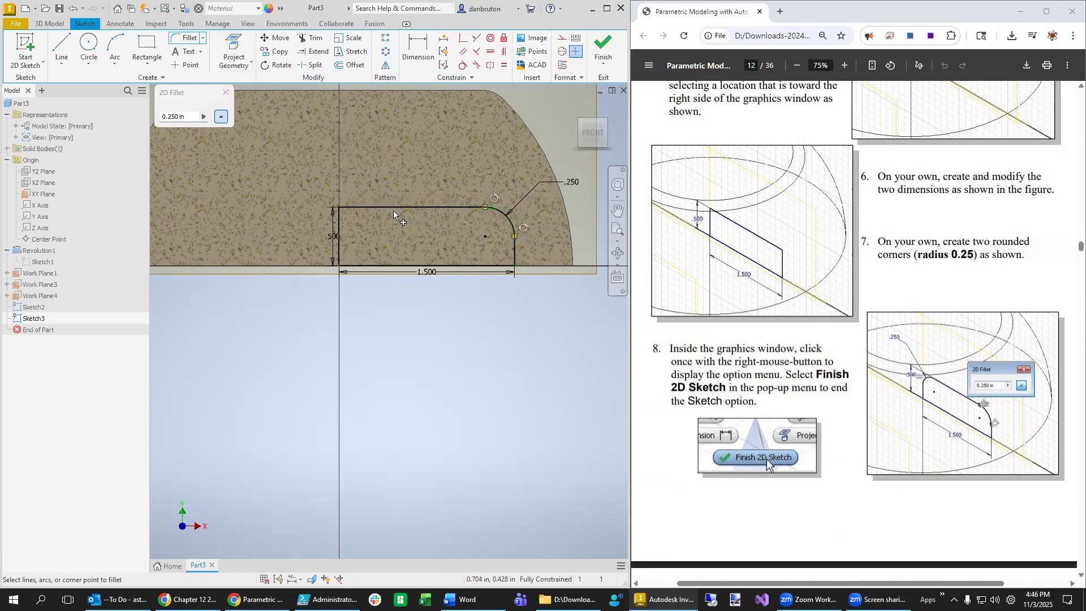
{"action": "left_click", "coordinate": [355, 207]}
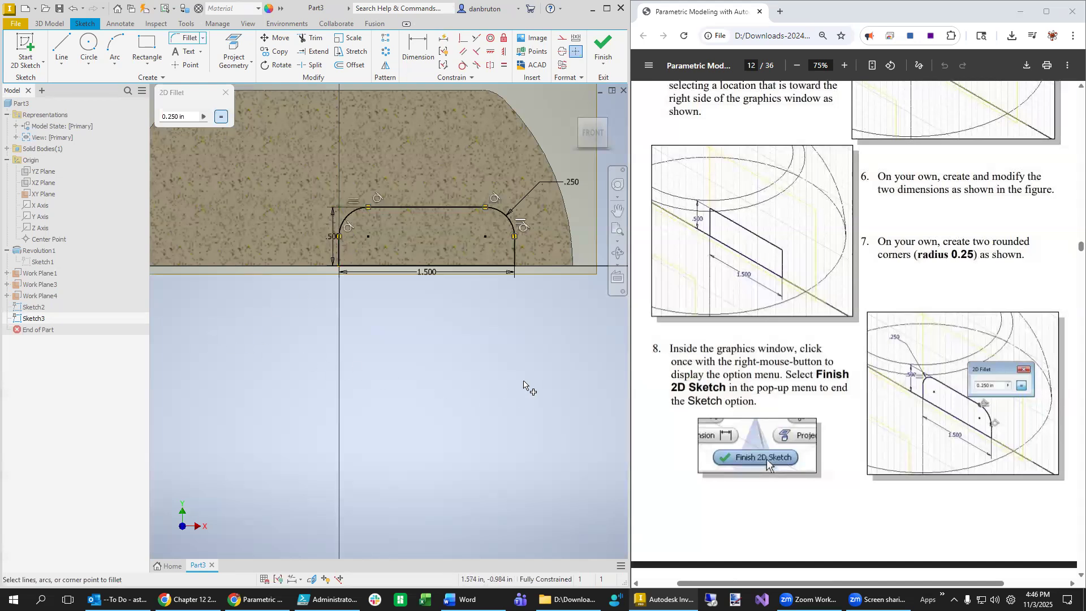
{"action": "scroll", "coordinate": [948, 411], "scroll_direction": "down", "scroll_amount": 10}
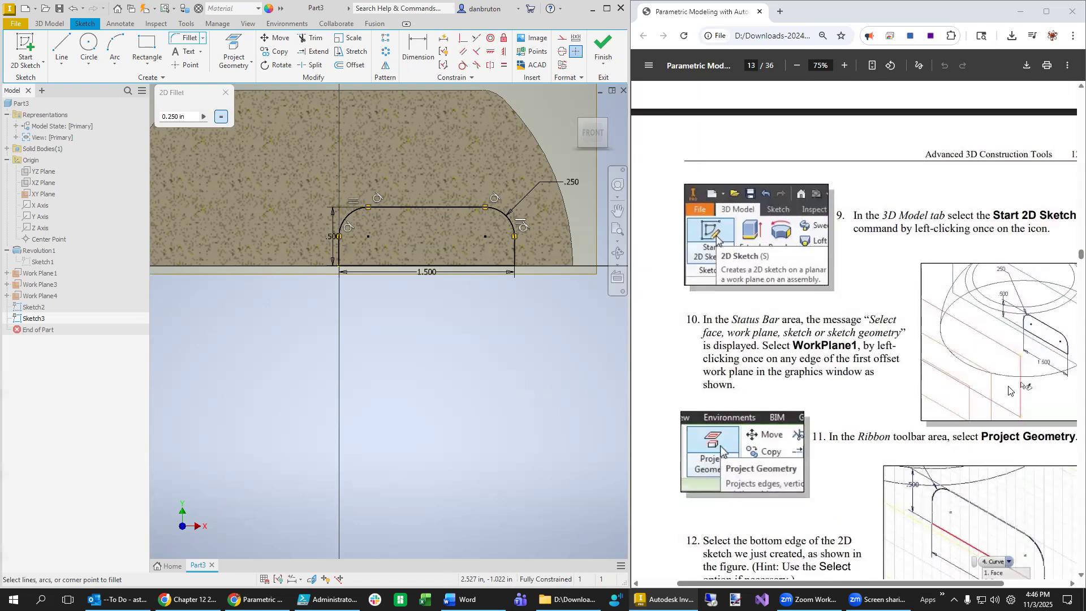
{"action": "scroll", "coordinate": [1009, 390], "scroll_direction": "up", "scroll_amount": 8}
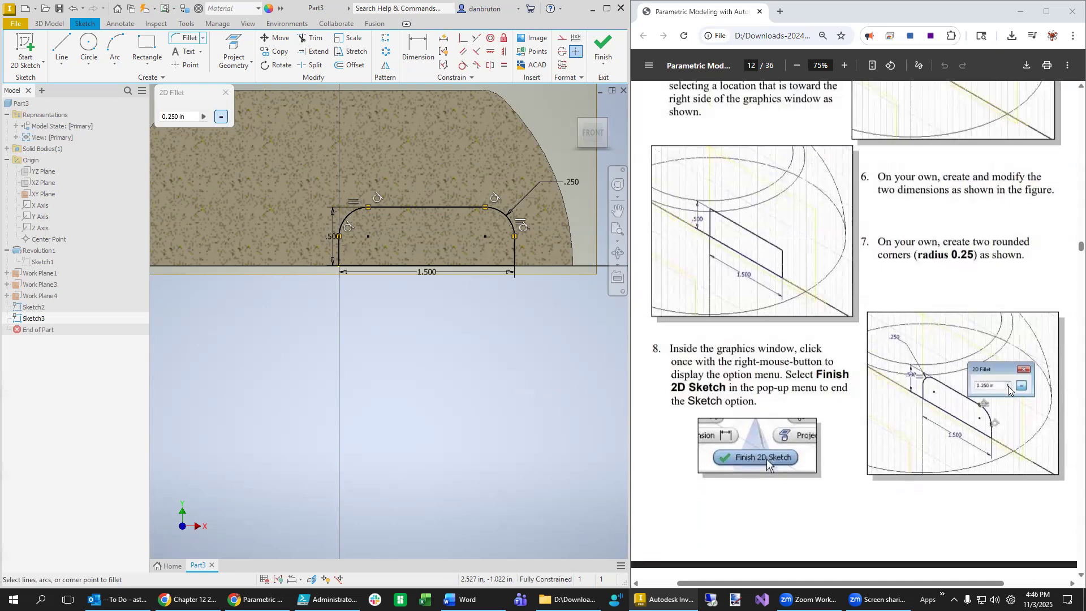
{"action": "scroll", "coordinate": [1009, 391], "scroll_direction": "down", "scroll_amount": 8}
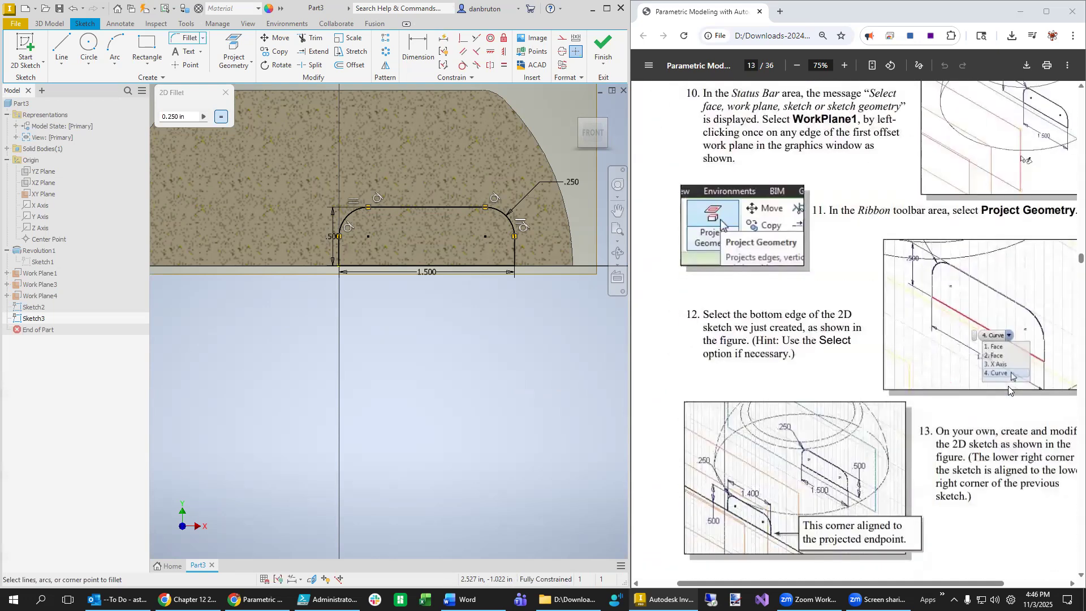
{"action": "scroll", "coordinate": [1009, 391], "scroll_direction": "down", "scroll_amount": 1}
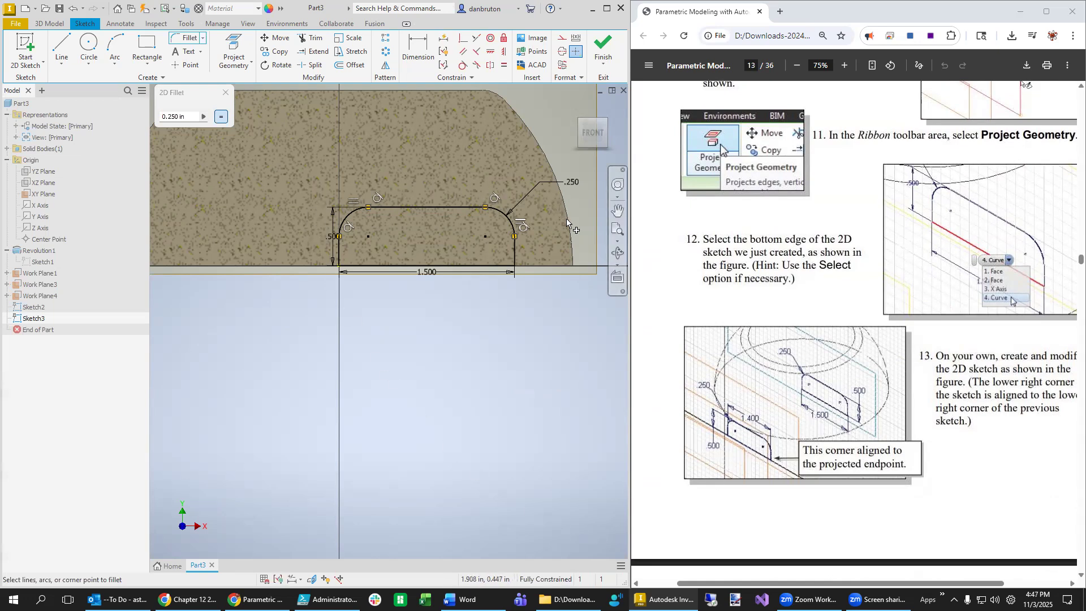
- Finish the sketch, remove the half section view, and start a new sketch on Work Plane1
{"action": "left_click", "coordinate": [603, 46]}
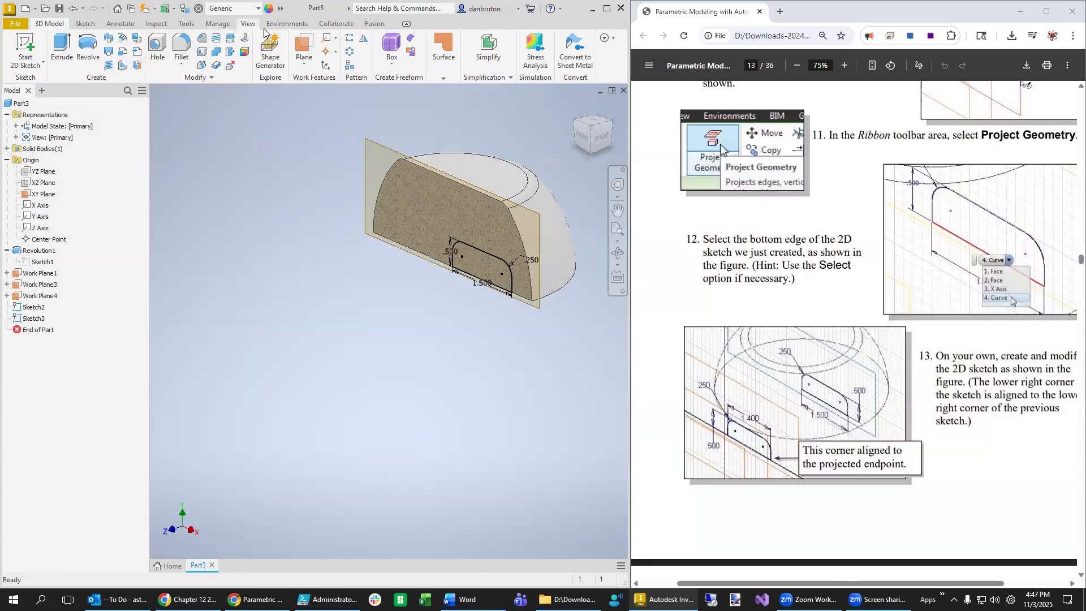
{"action": "left_click", "coordinate": [249, 24]}
{"action": "left_click", "coordinate": [179, 52]}
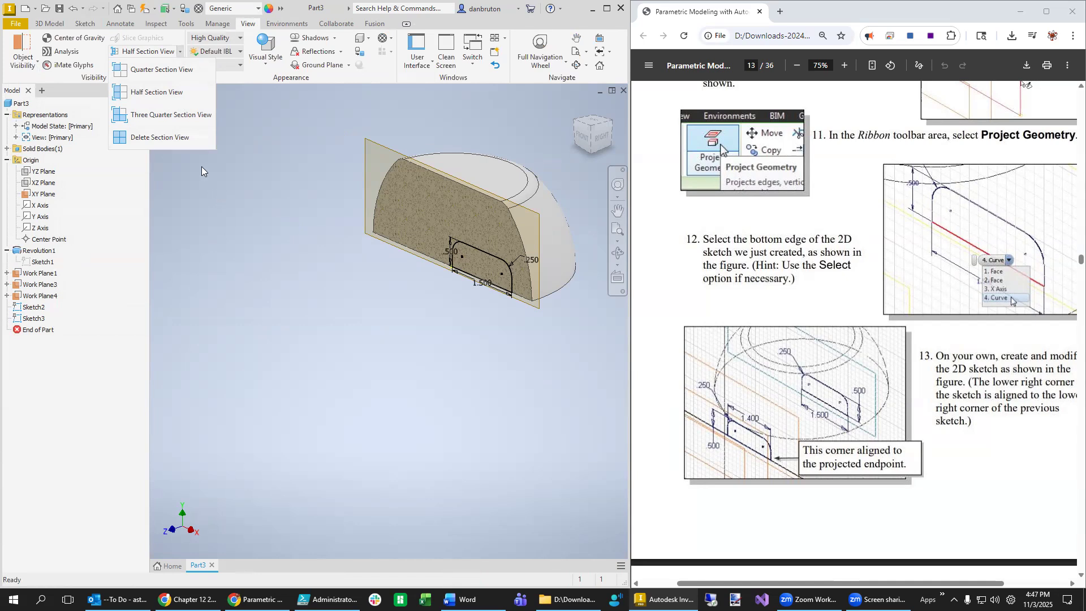
{"action": "left_click", "coordinate": [181, 140]}
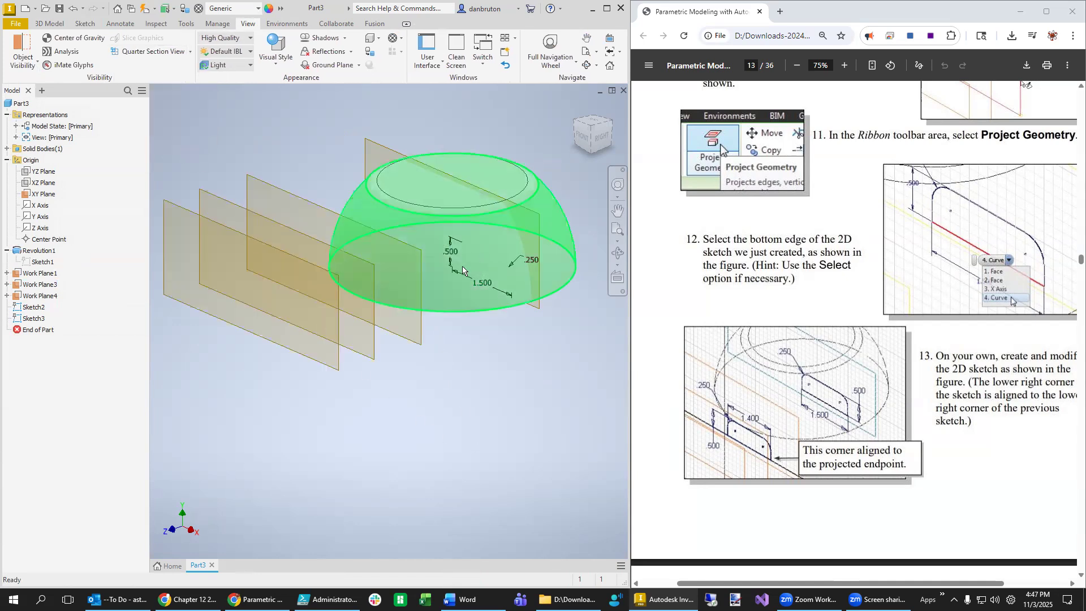
{"action": "right_click", "coordinate": [251, 181]}
{"action": "left_click", "coordinate": [254, 211]}
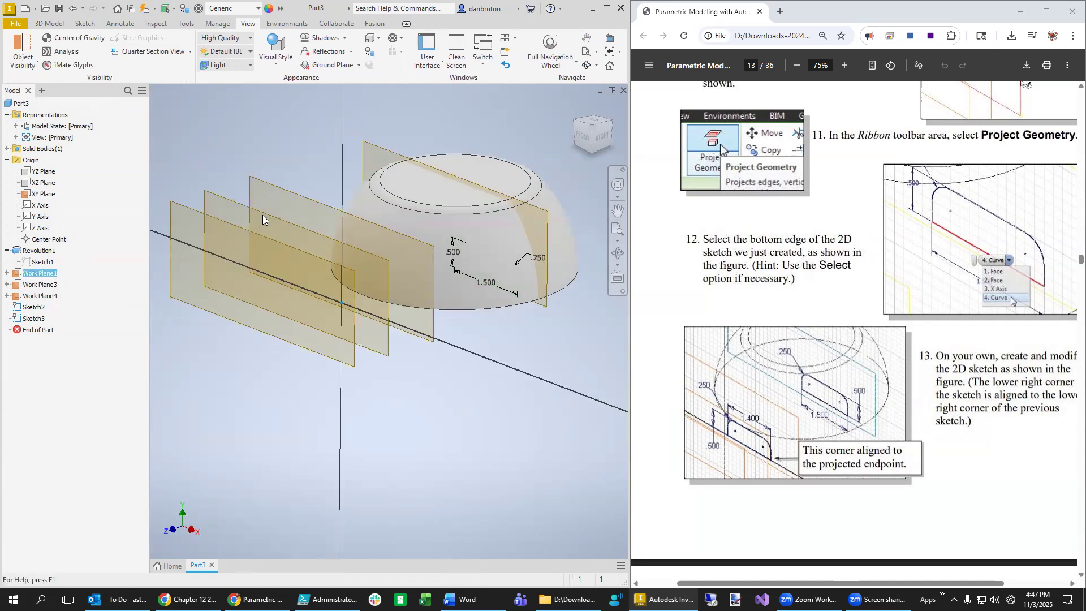
- Select Sketch2 in the browser and return to the home view
{"action": "scroll", "coordinate": [438, 338], "scroll_direction": "up", "scroll_amount": 2}
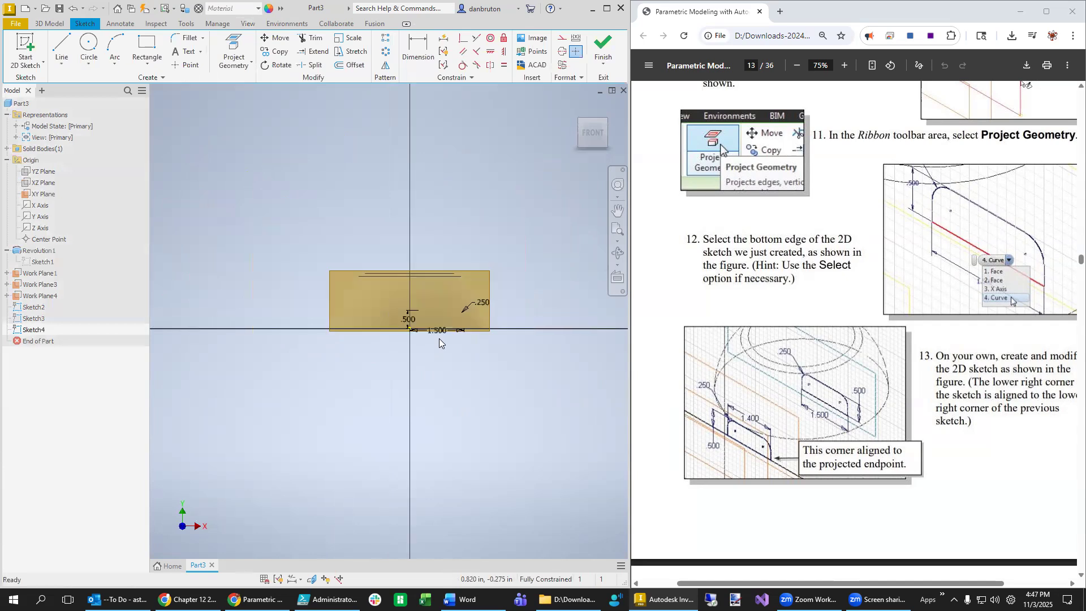
{"action": "scroll", "coordinate": [438, 339], "scroll_direction": "down", "scroll_amount": 5}
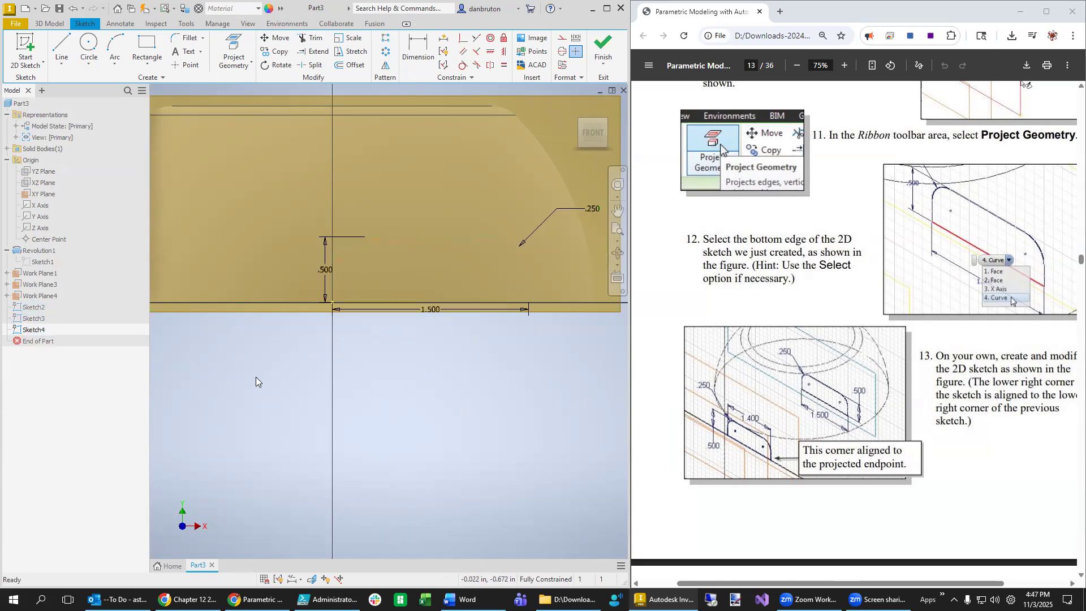
{"action": "left_click", "coordinate": [34, 307]}
{"action": "left_click", "coordinate": [34, 307]}
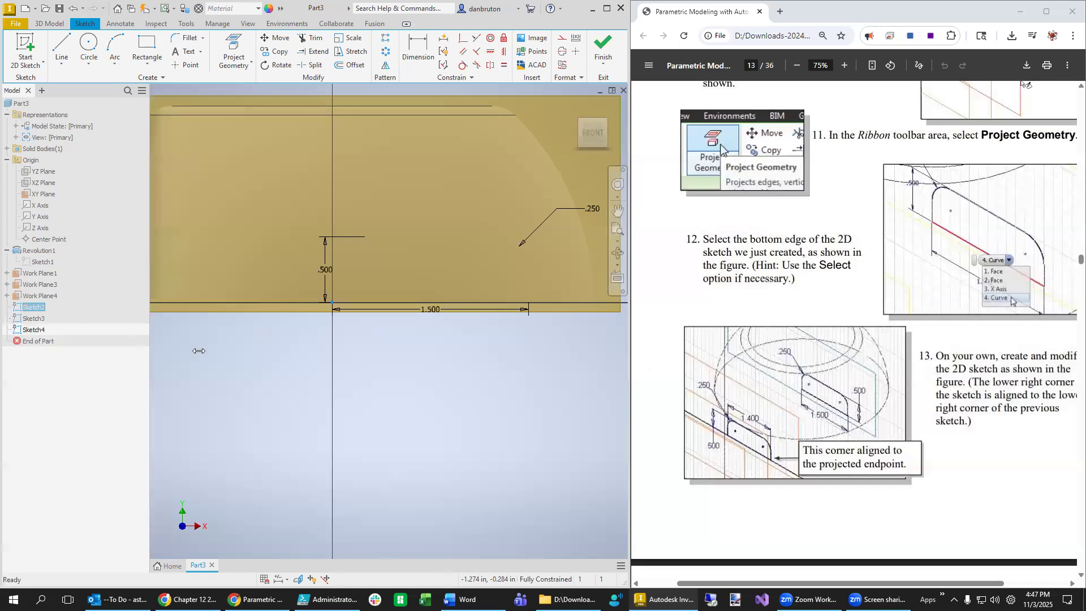
{"action": "scroll", "coordinate": [382, 444], "scroll_direction": "up", "scroll_amount": 2}
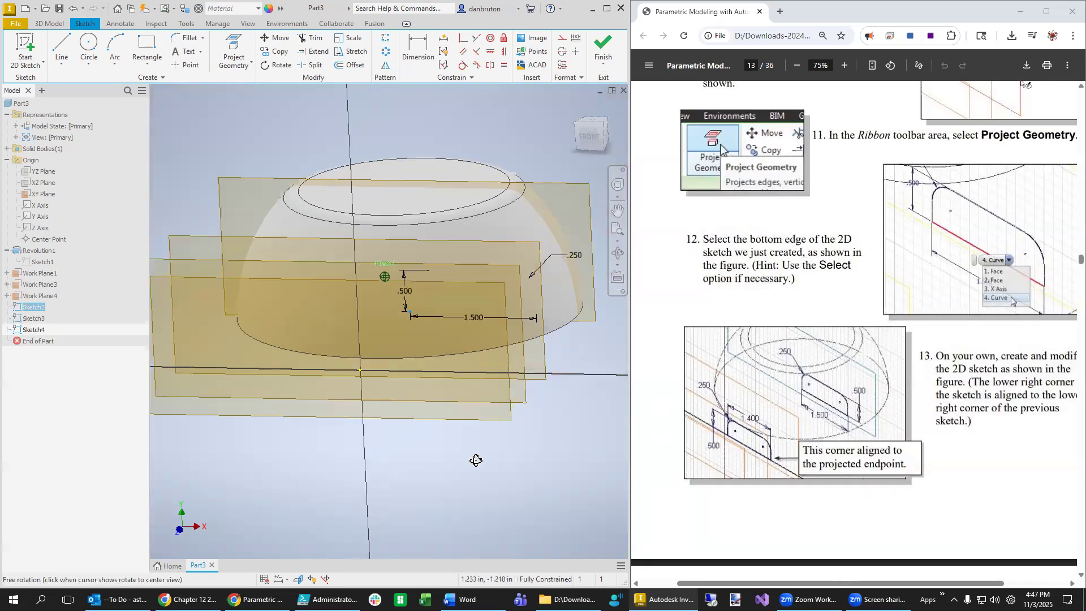
{"action": "key", "text": "F6"}
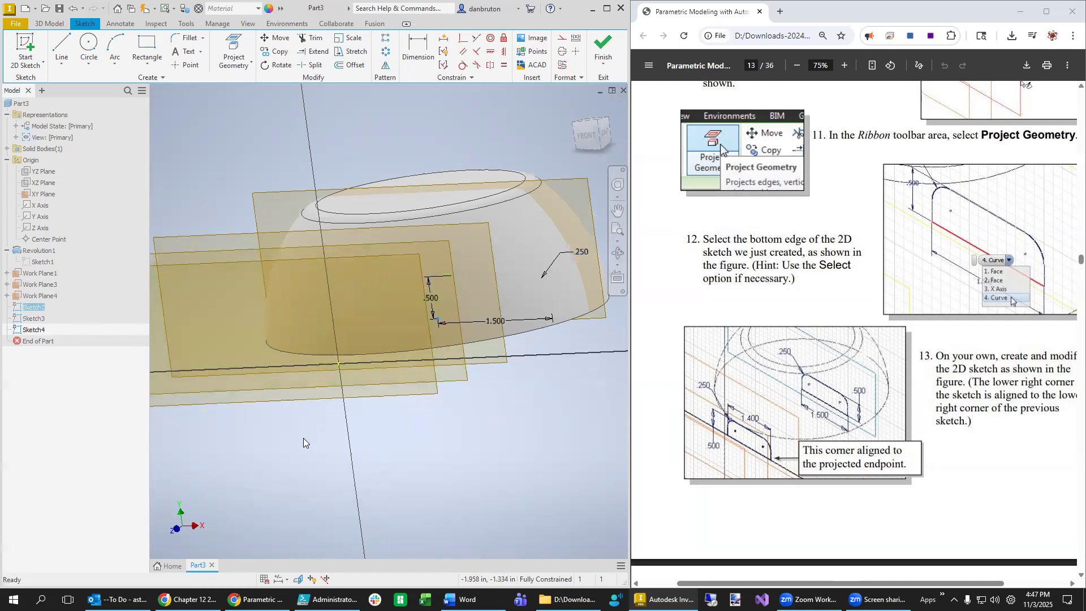
{"action": "left_click", "coordinate": [233, 438]}
- Edit Sketch2, delete all its constraints, and finish the sketch
{"action": "left_click", "coordinate": [32, 309]}
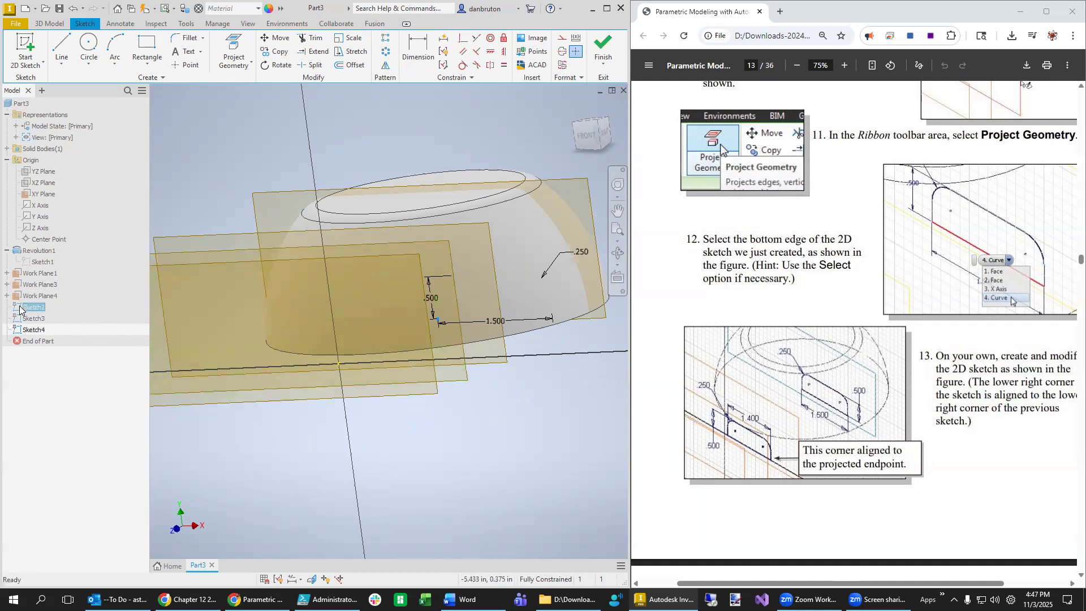
{"action": "right_click", "coordinate": [35, 307]}
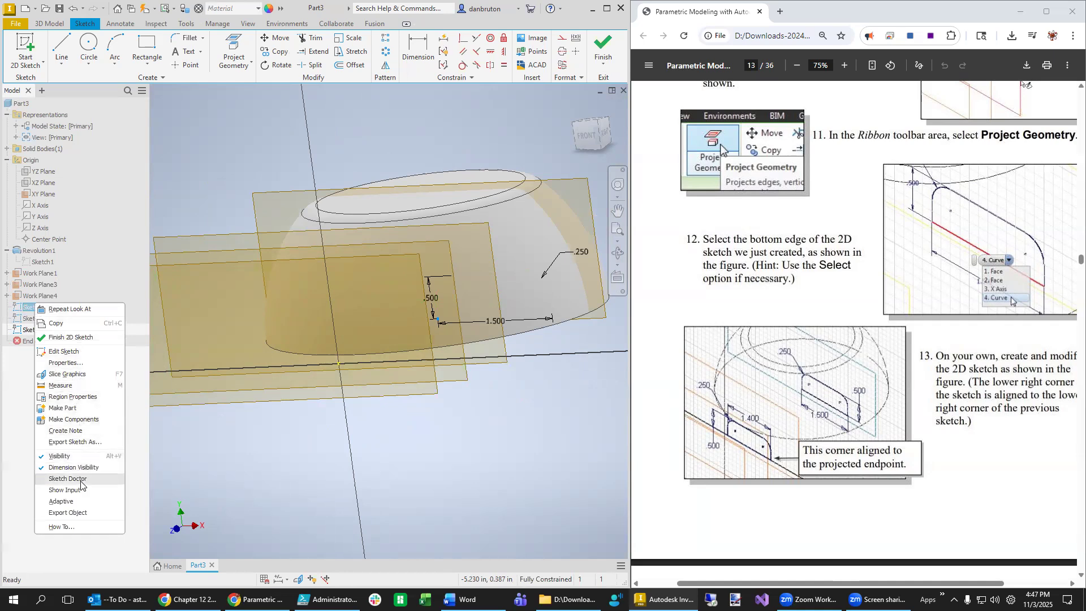
{"action": "left_click", "coordinate": [85, 309]}
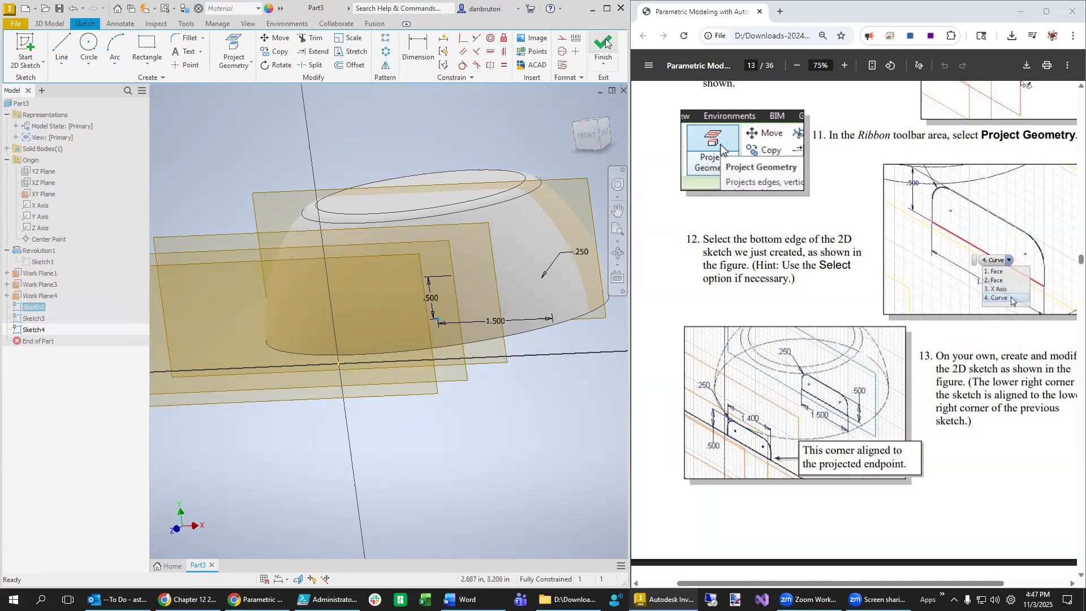
{"action": "right_click", "coordinate": [41, 306]}
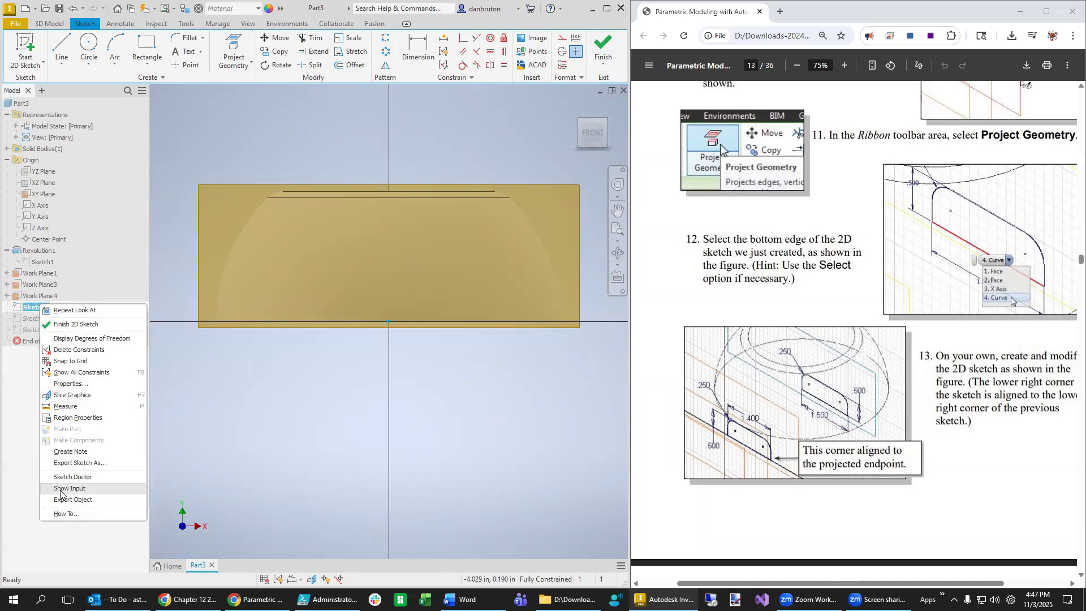
{"action": "left_click", "coordinate": [74, 351]}
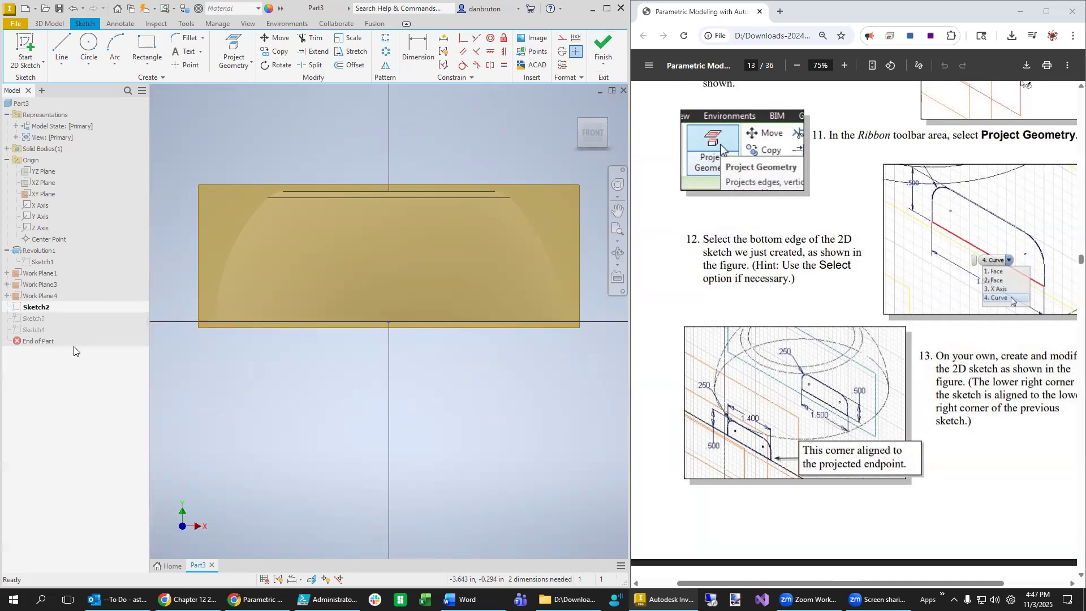
{"action": "right_click", "coordinate": [44, 307]}
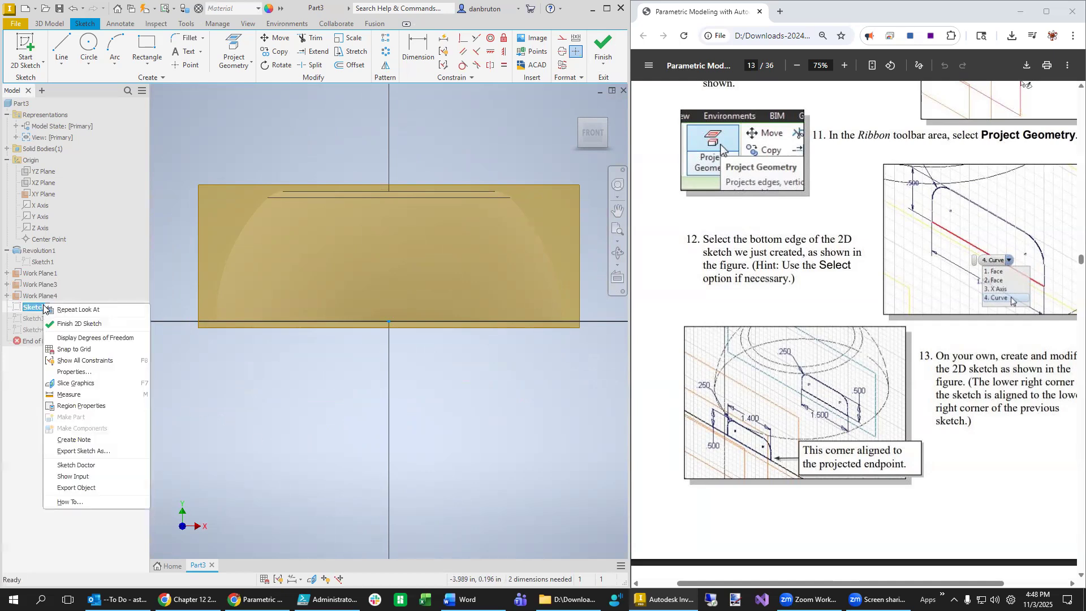
{"action": "left_click", "coordinate": [236, 453]}
{"action": "left_click", "coordinate": [602, 50]}
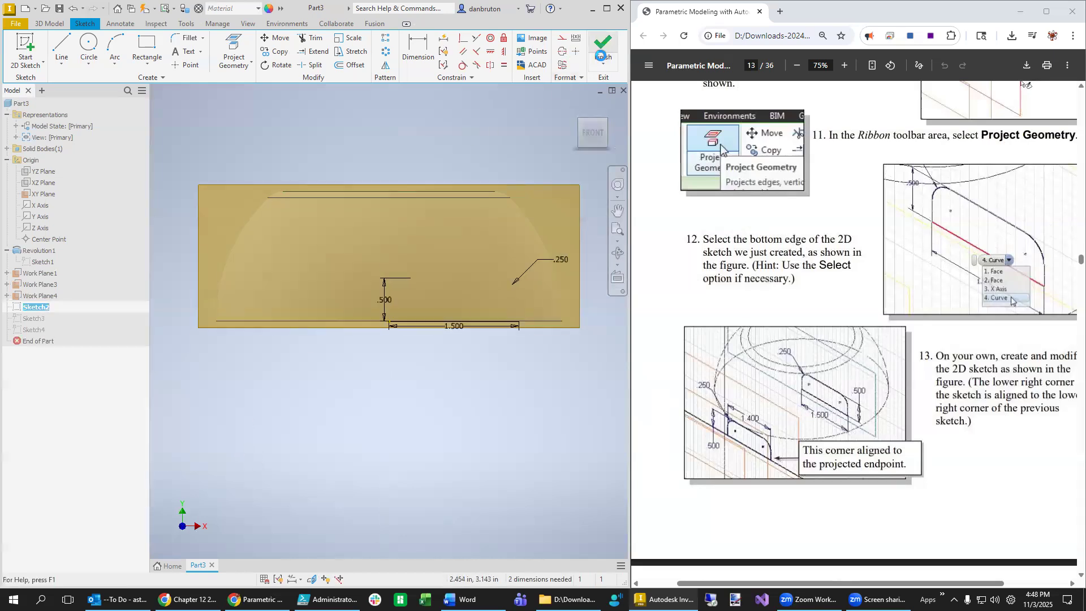
- Delete Sketch2 and Sketch4 from the model browser
{"action": "left_click", "coordinate": [34, 308]}
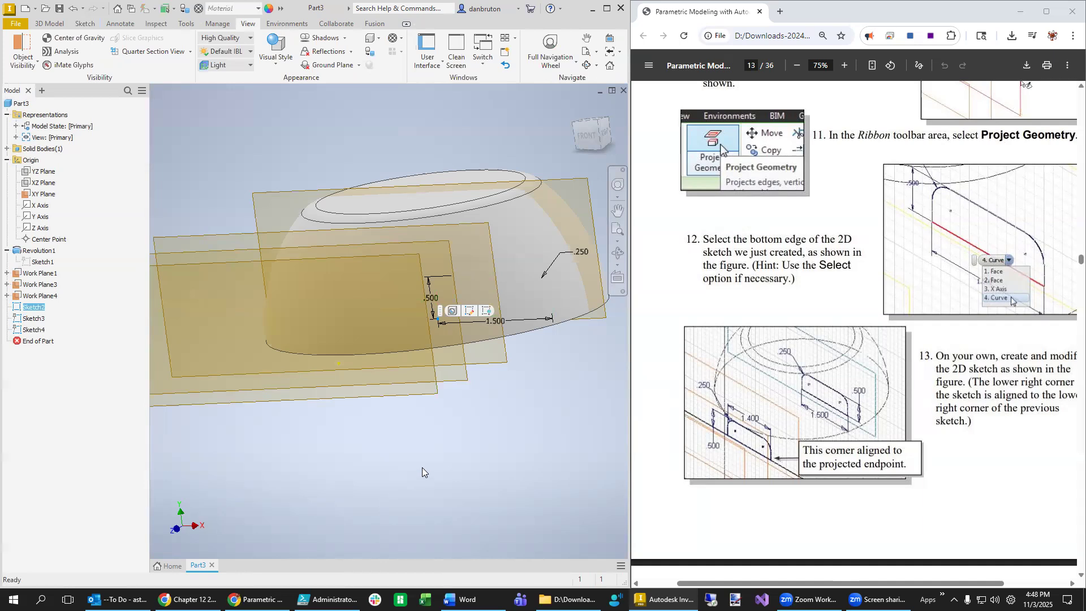
{"action": "key", "text": "Delete"}
{"action": "left_click", "coordinate": [34, 308]}
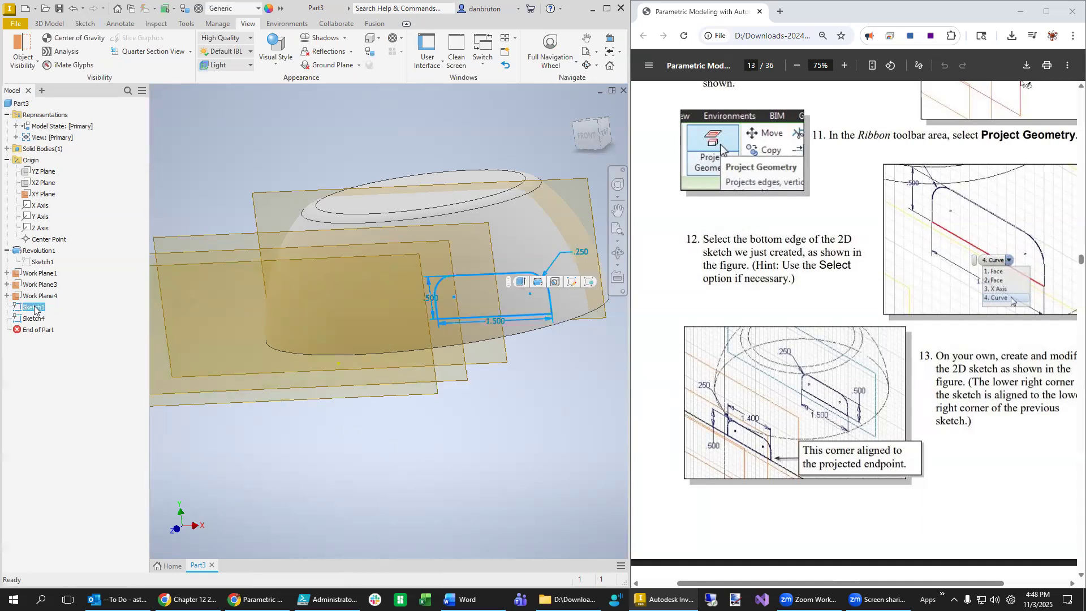
{"action": "left_click", "coordinate": [29, 320]}
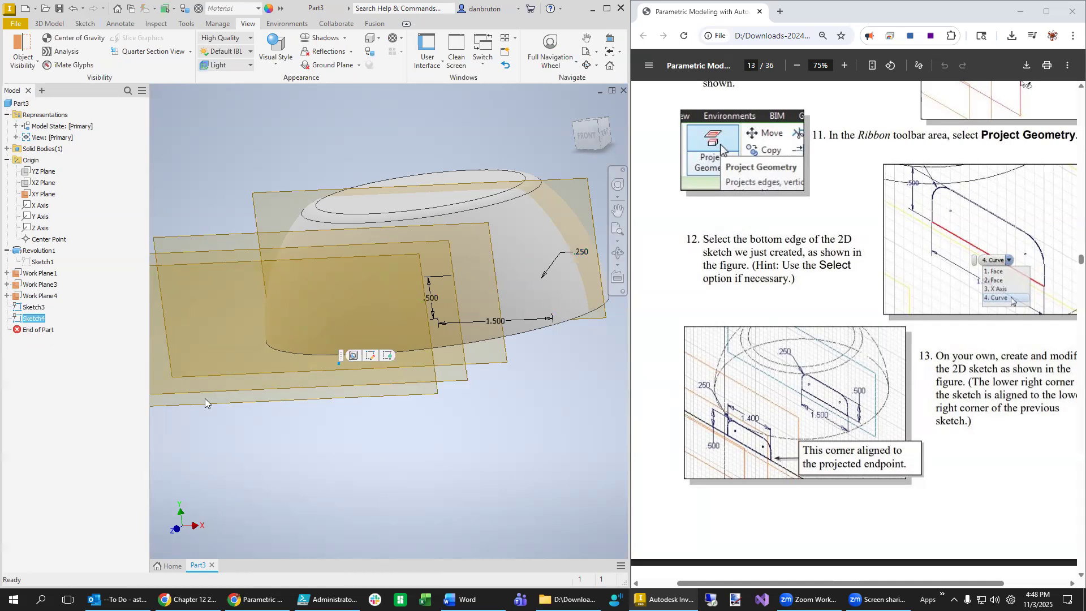
{"action": "key", "text": "Delete"}
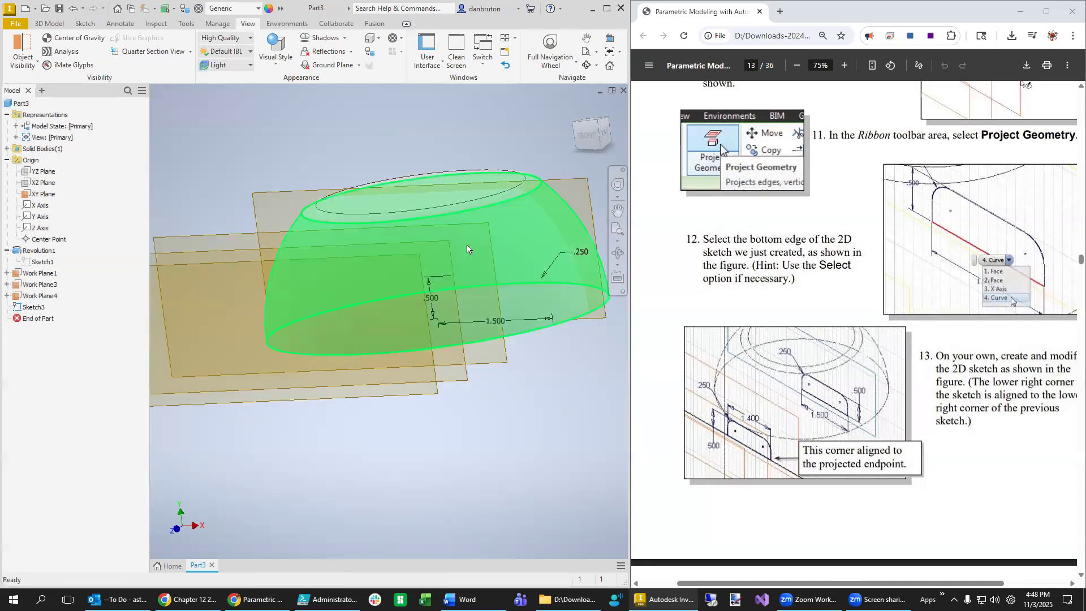
- Start Sketch5 on Work Plane2 and switch the visual style to Wireframe
{"action": "right_click", "coordinate": [207, 239]}
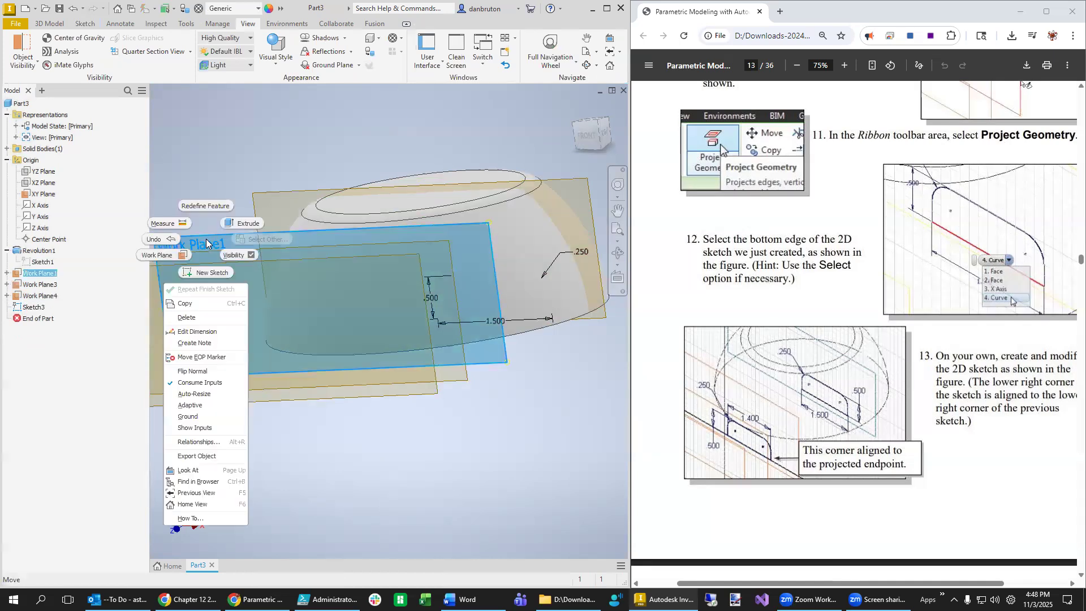
{"action": "left_click", "coordinate": [208, 271]}
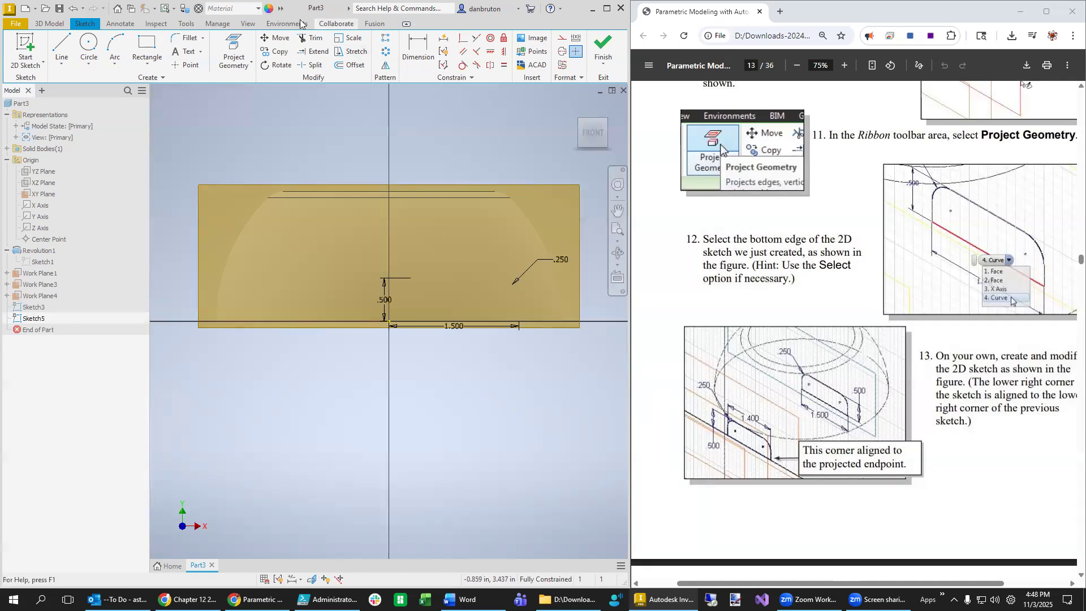
{"action": "left_click", "coordinate": [248, 24]}
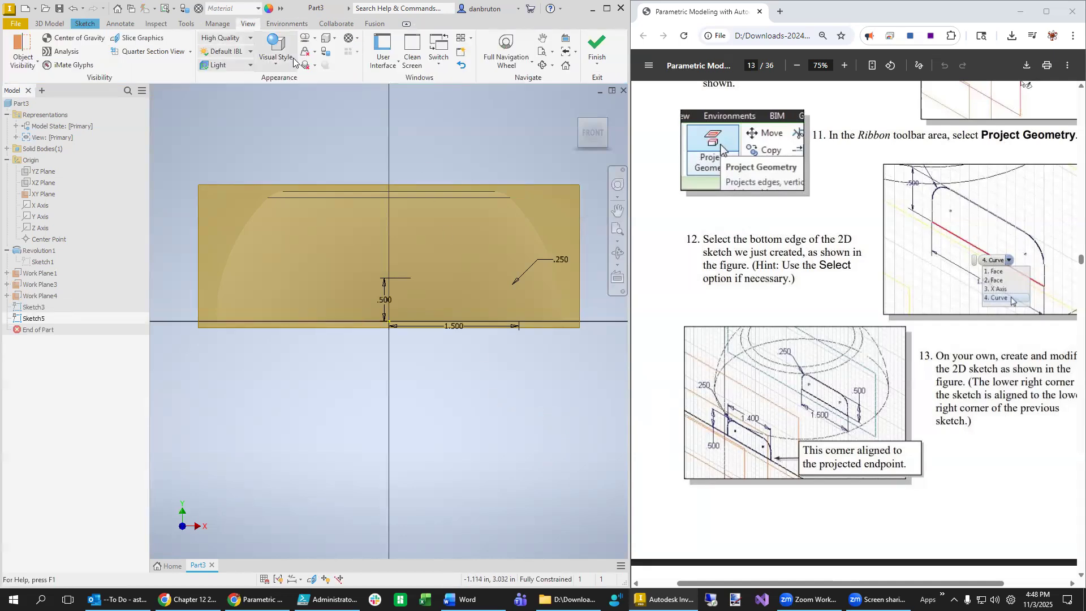
{"action": "left_click", "coordinate": [276, 57]}
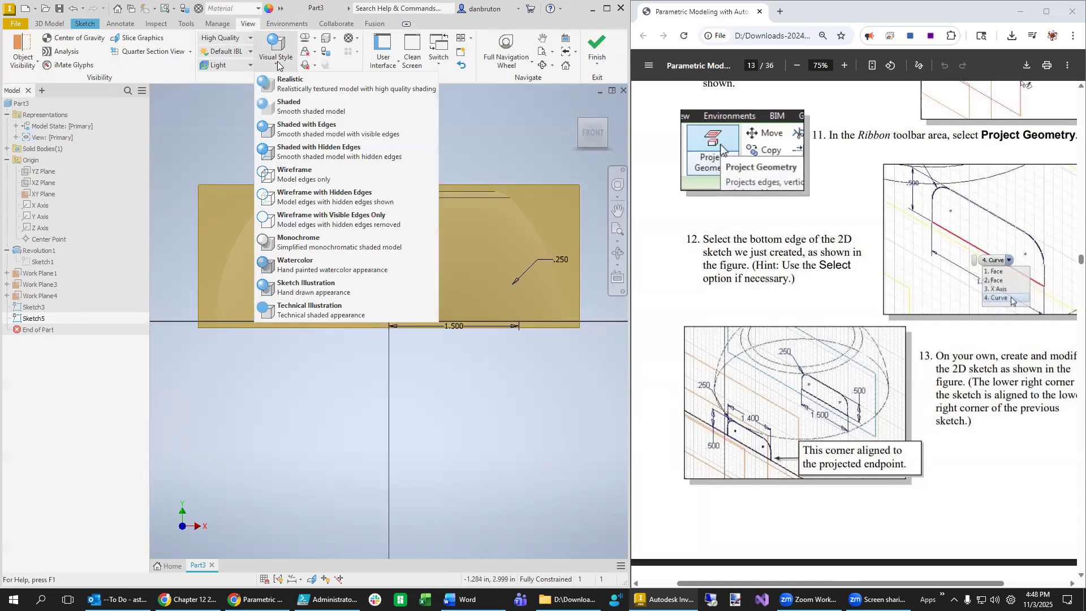
{"action": "left_click", "coordinate": [306, 164]}
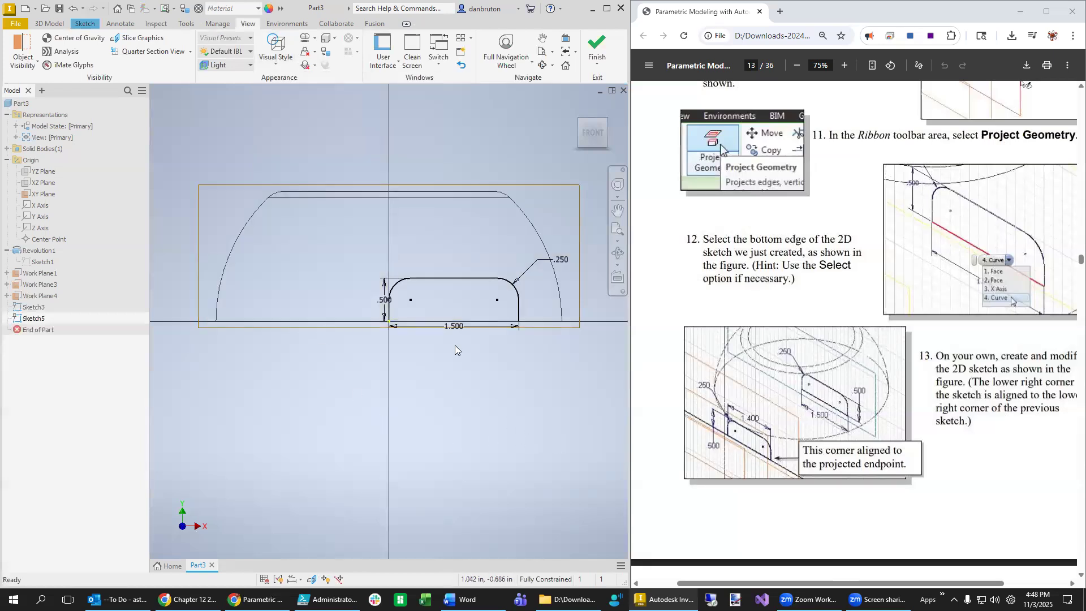
{"action": "left_click", "coordinate": [129, 26]}
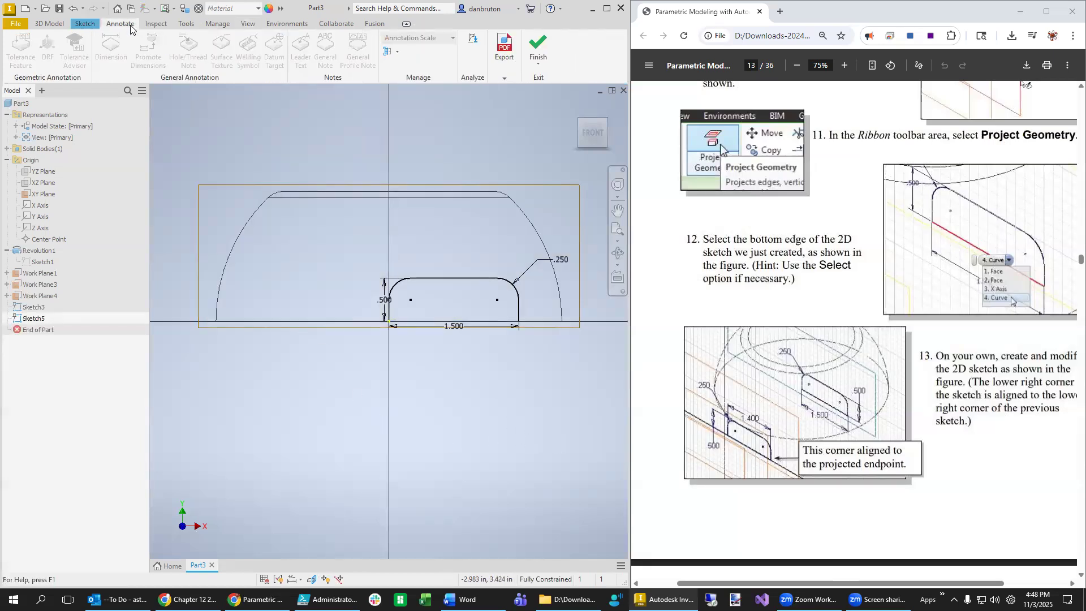
{"action": "left_click", "coordinate": [52, 23]}
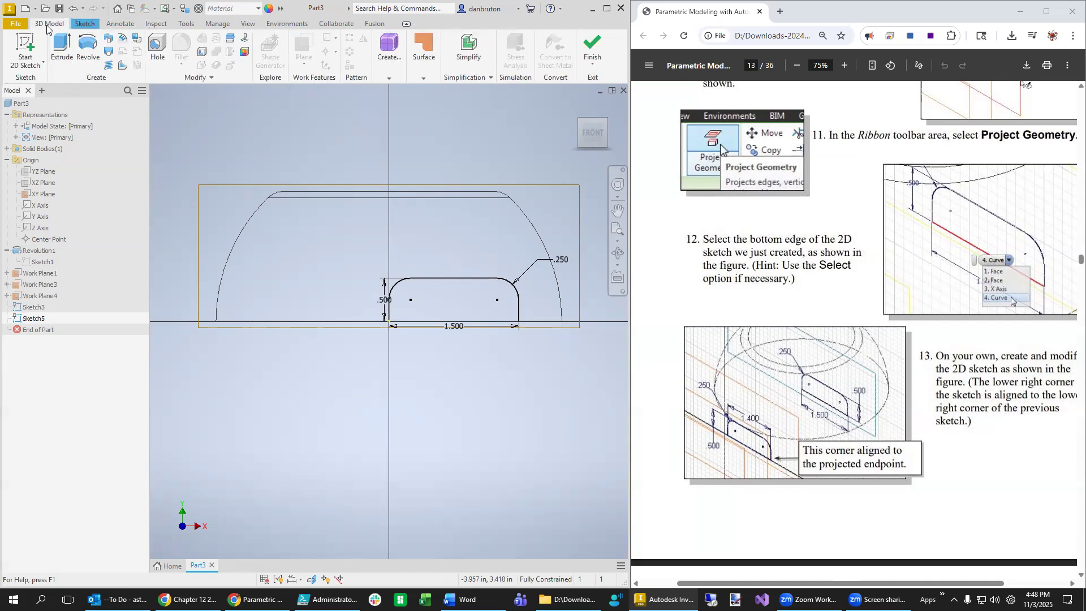
{"action": "left_click", "coordinate": [77, 25]}
- Project the earlier profile's right-hand fillet arc into Sketch5
{"action": "left_click", "coordinate": [234, 51]}
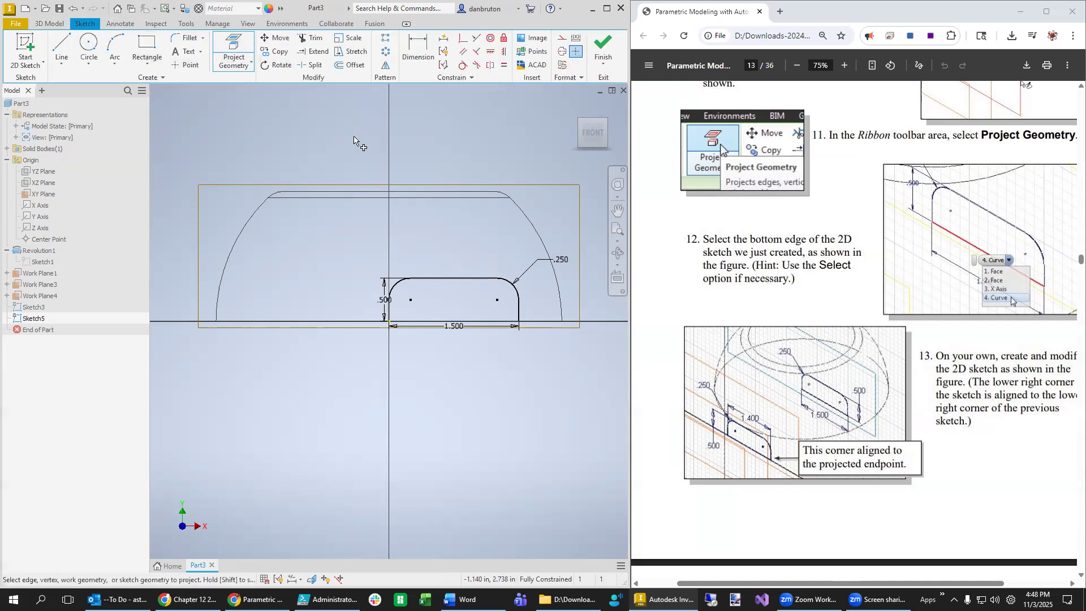
{"action": "scroll", "coordinate": [503, 336], "scroll_direction": "down", "scroll_amount": 2}
{"action": "scroll", "coordinate": [509, 333], "scroll_direction": "up", "scroll_amount": 3}
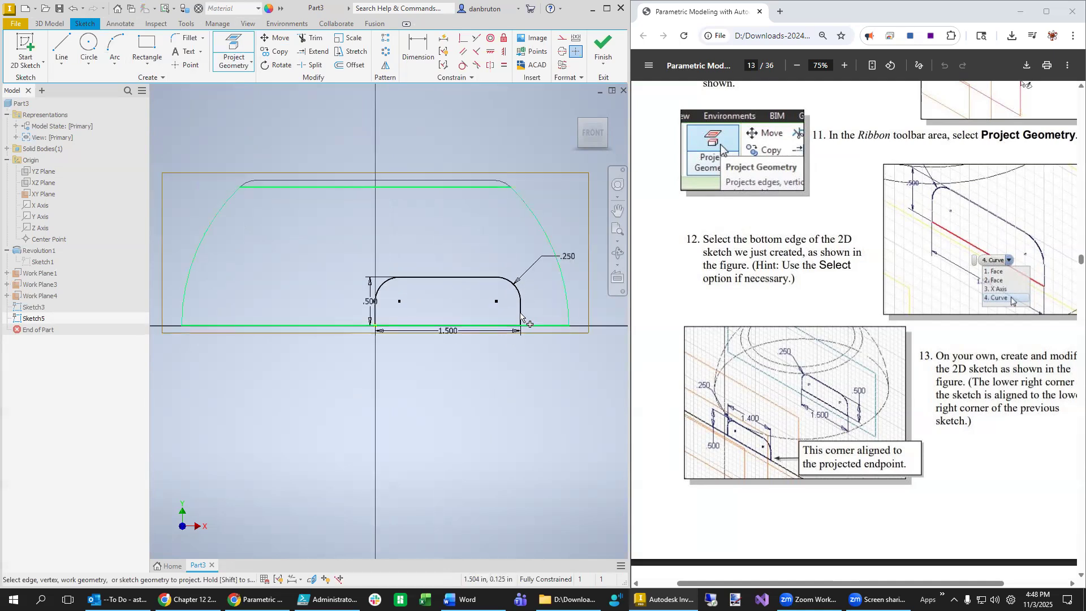
{"action": "left_click", "coordinate": [245, 62]}
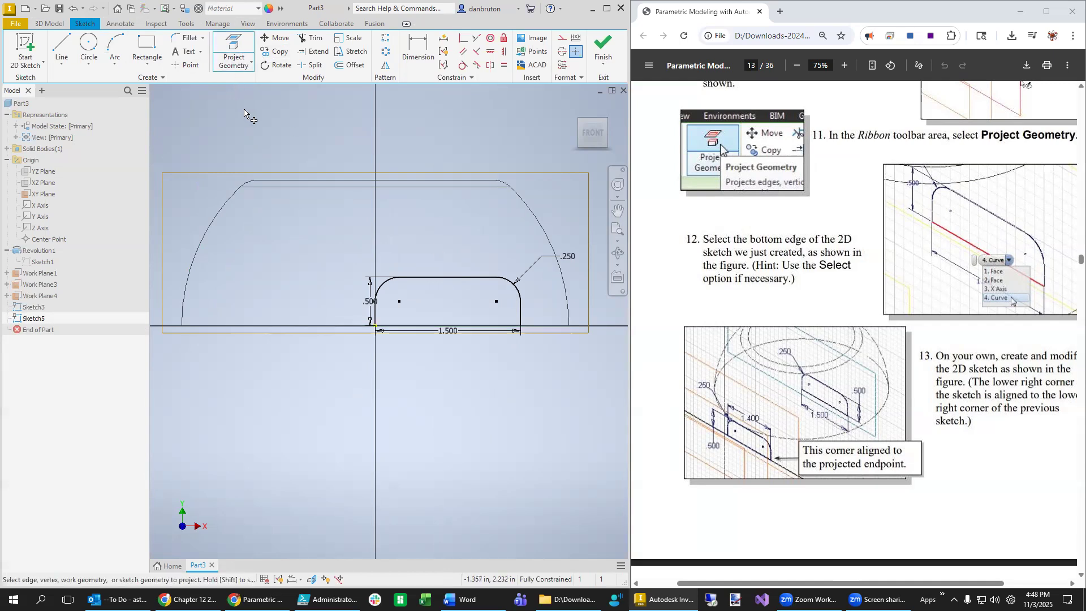
{"action": "left_click", "coordinate": [243, 65]}
{"action": "left_click", "coordinate": [253, 84]}
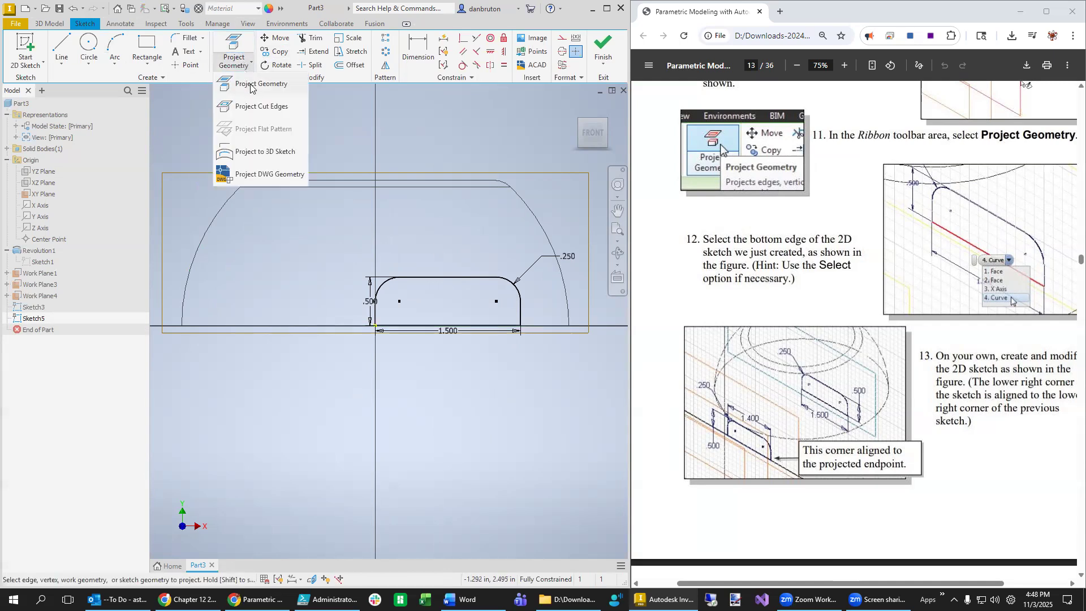
{"action": "key", "text": "Escape"}
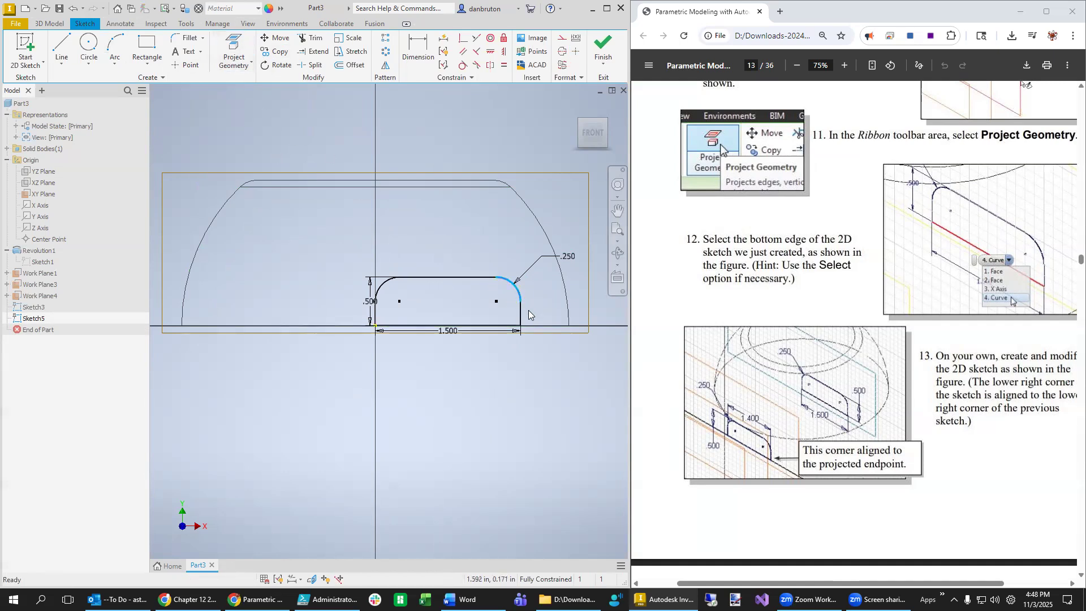
{"action": "key", "text": "p"}
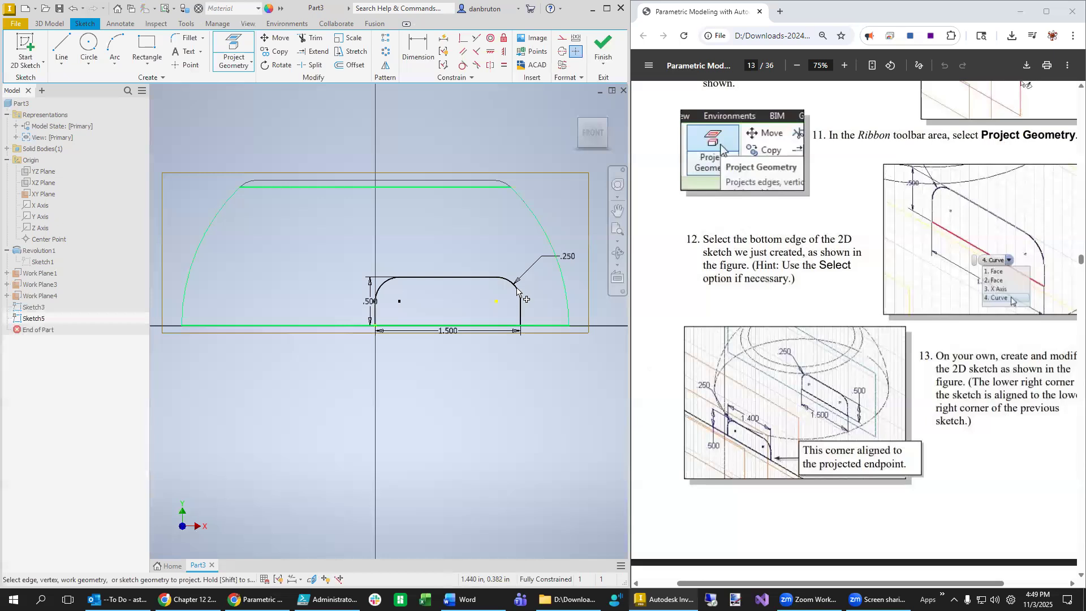
{"action": "key", "text": "shift"}
{"action": "mouse_move", "coordinate": [533, 419]}
{"action": "middle_mouse_down", "text": "shift"}
{"action": "mouse_move", "coordinate": [508, 417]}
{"action": "mouse_move", "coordinate": [547, 418]}
{"action": "mouse_move", "coordinate": [519, 450]}
{"action": "middle_mouse_up", "text": "shift"}
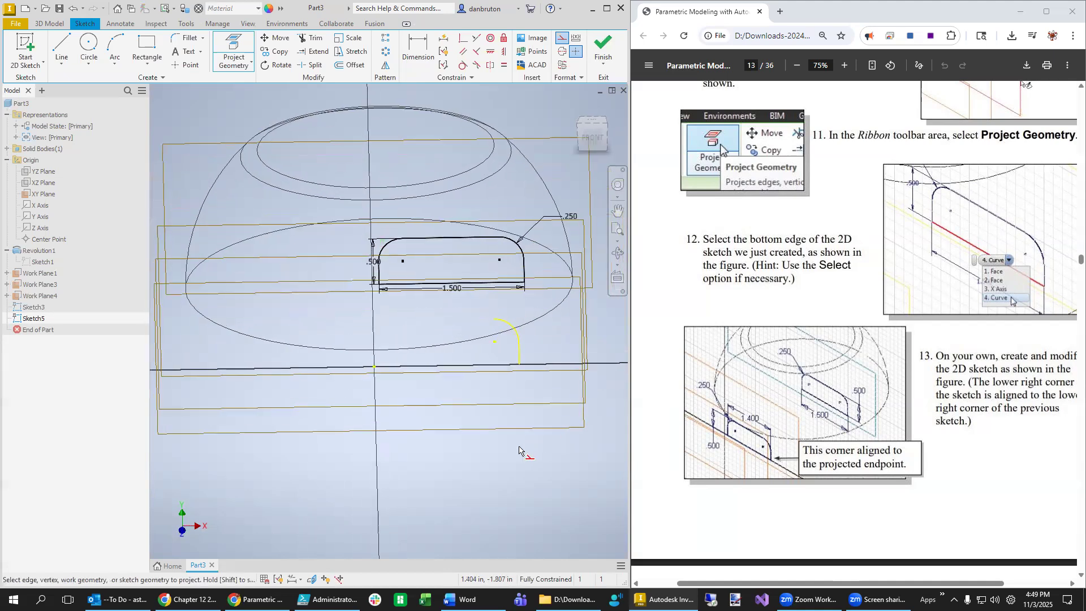
- Draw three lines from the projected arc's ends to close the profile
{"action": "left_click", "coordinate": [62, 48]}
{"action": "left_click", "coordinate": [495, 319]}
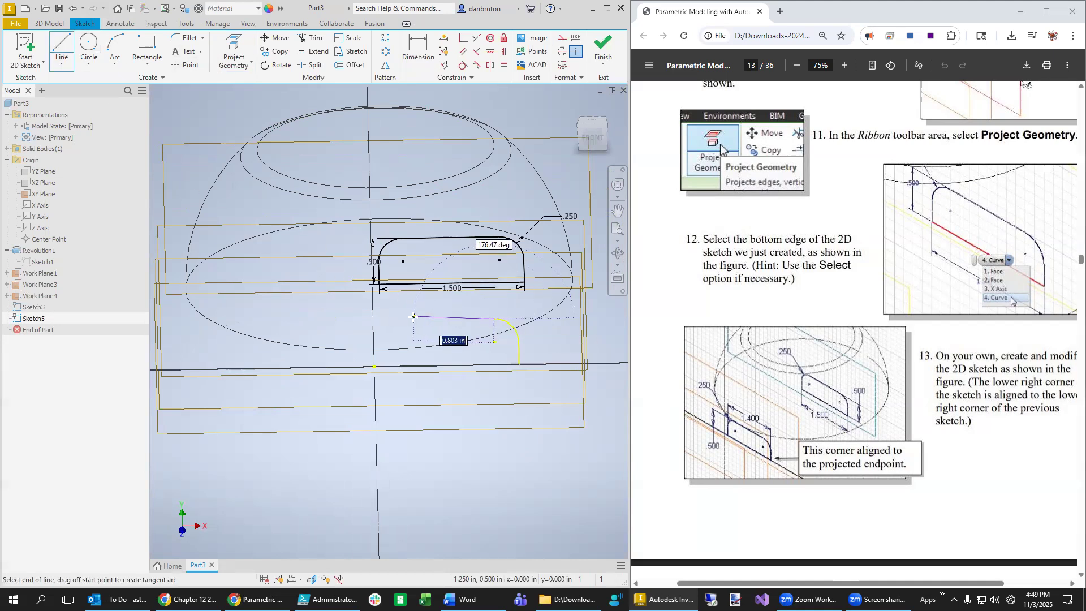
{"action": "left_click", "coordinate": [413, 320]}
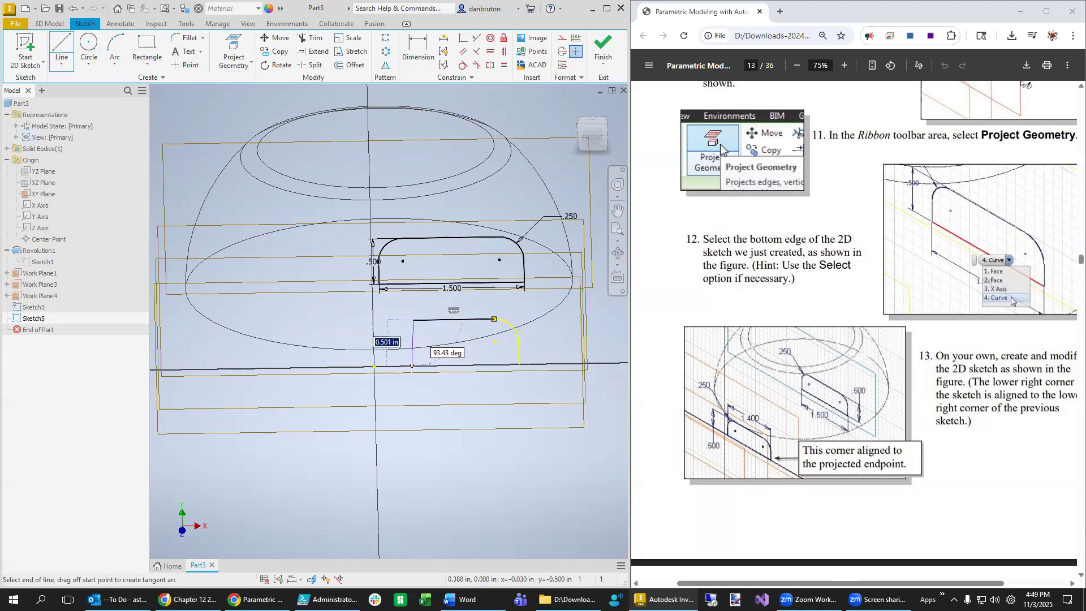
{"action": "left_click", "coordinate": [413, 366]}
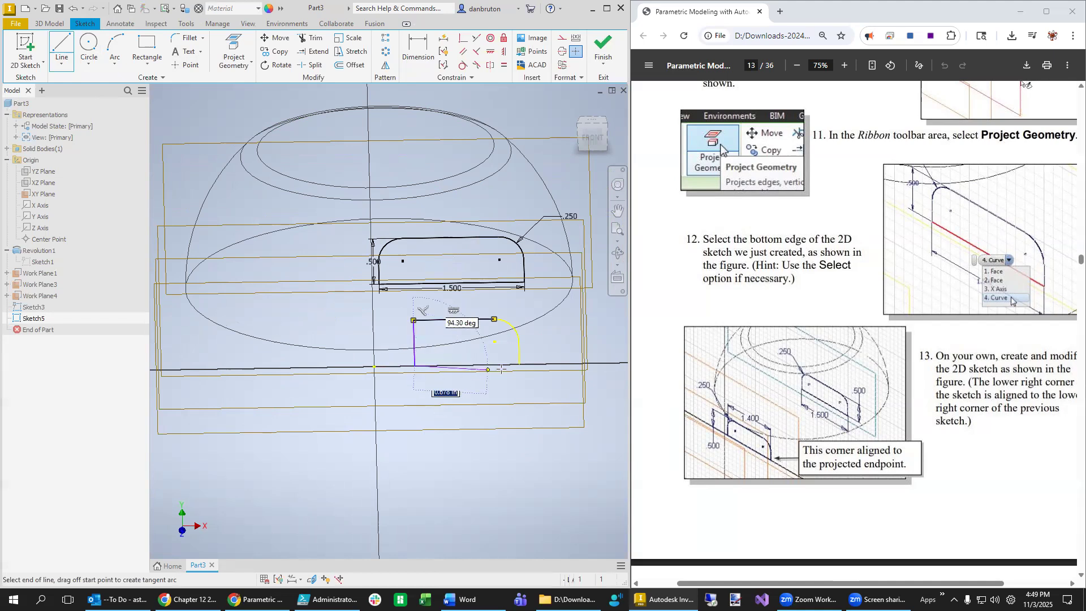
{"action": "left_click", "coordinate": [520, 366]}
{"action": "key", "text": "Escape"}
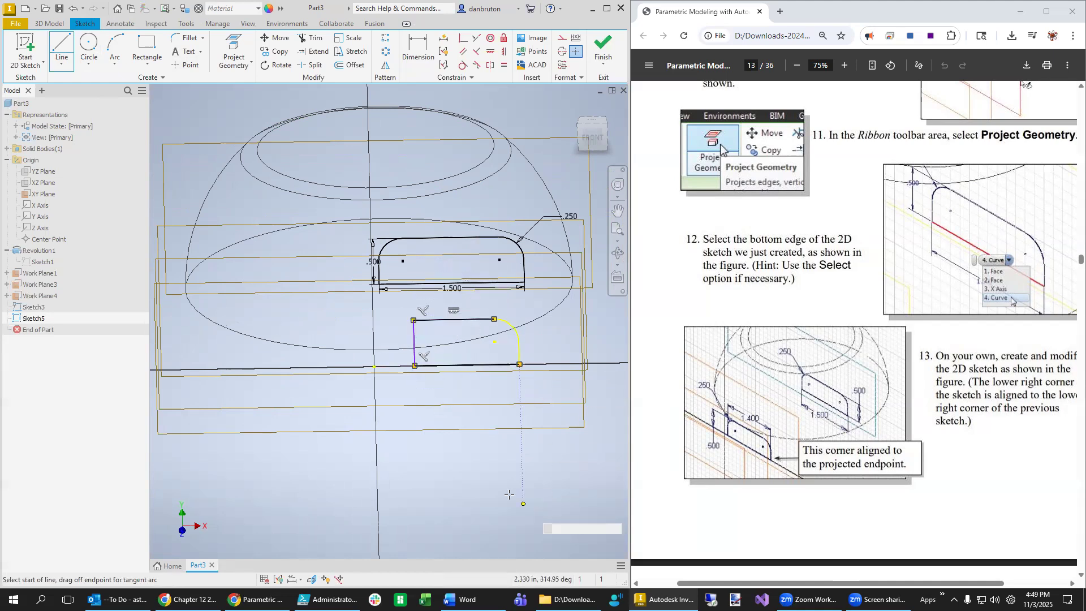
{"action": "mouse_move", "coordinate": [536, 472]}
{"action": "middle_mouse_down", "text": "shift"}
{"action": "mouse_move", "coordinate": [522, 469]}
{"action": "mouse_move", "coordinate": [533, 464]}
{"action": "middle_mouse_up", "text": "shift"}
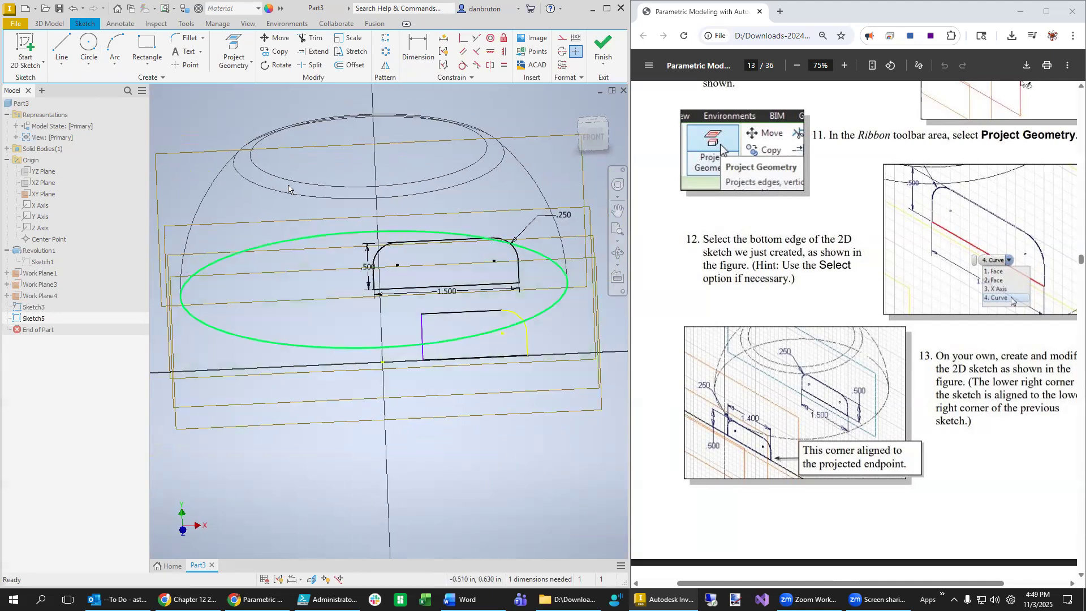
- Round the profile's upper-left corner with a .250 fillet
{"action": "left_click", "coordinate": [187, 38]}
{"action": "left_click", "coordinate": [434, 314]}
{"action": "left_click", "coordinate": [423, 339]}
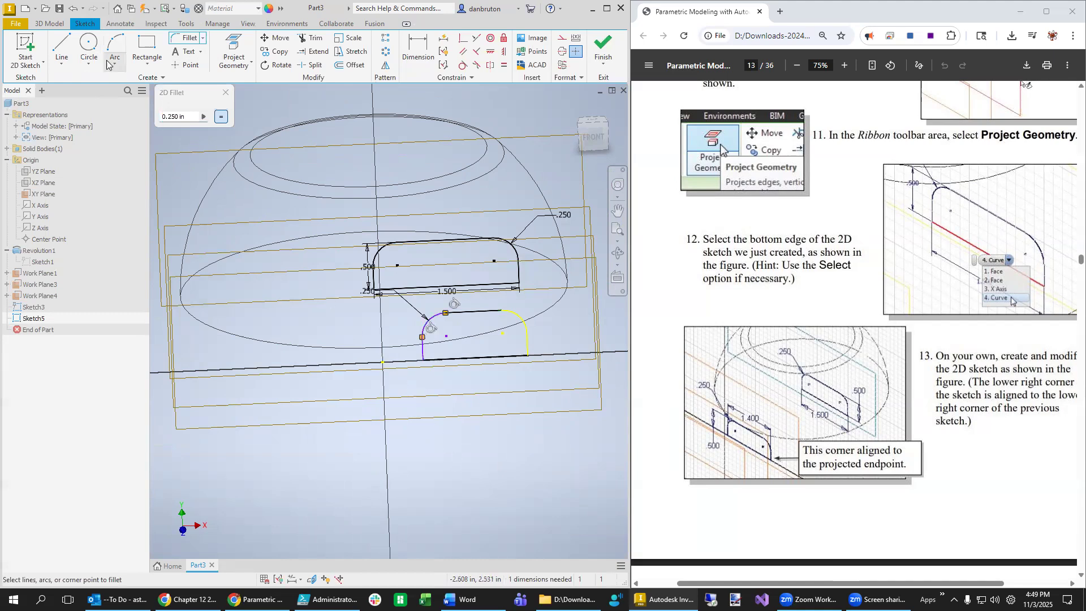
- Dimension the profile's bottom line to 1.400 wide
{"action": "key", "text": "d"}
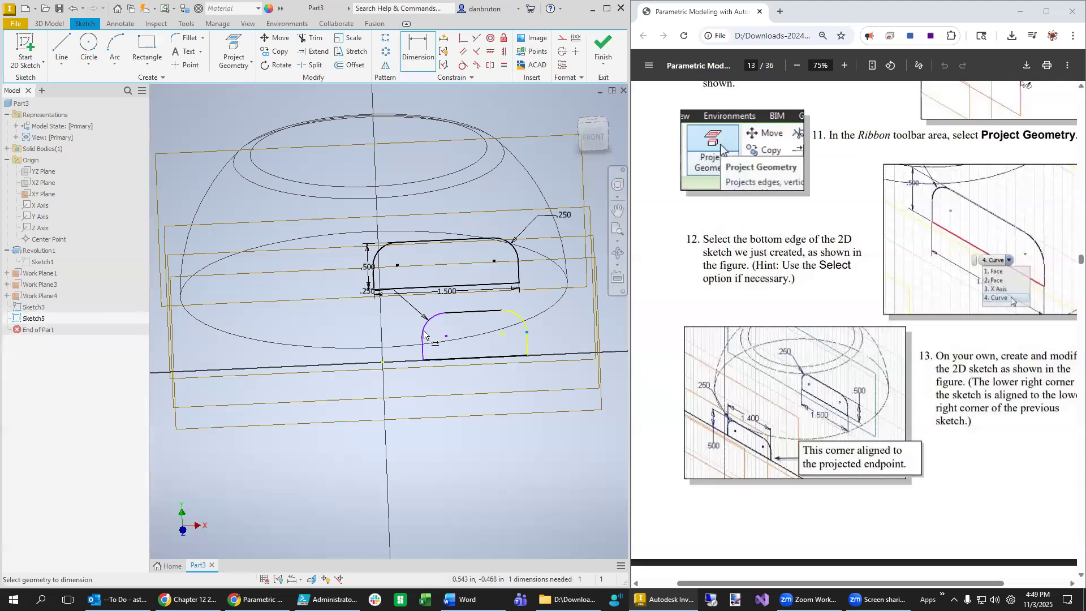
{"action": "left_click", "coordinate": [433, 360]}
{"action": "left_click", "coordinate": [475, 376]}
{"action": "left_click", "coordinate": [475, 374]}
{"action": "left_click", "coordinate": [475, 417]}
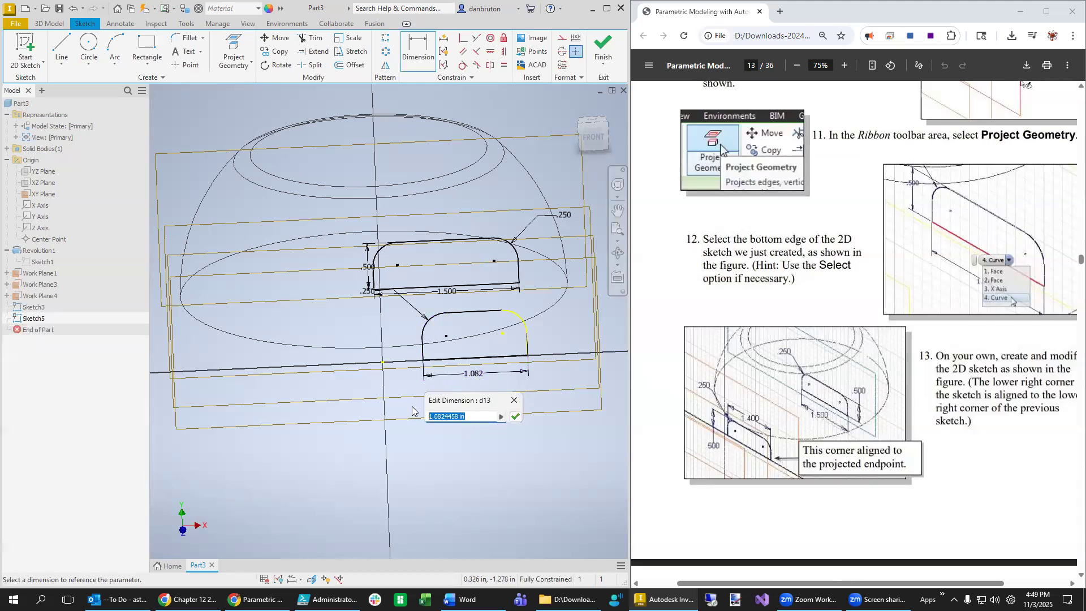
{"action": "type", "text": "1.4"}
{"action": "key", "text": "Return"}
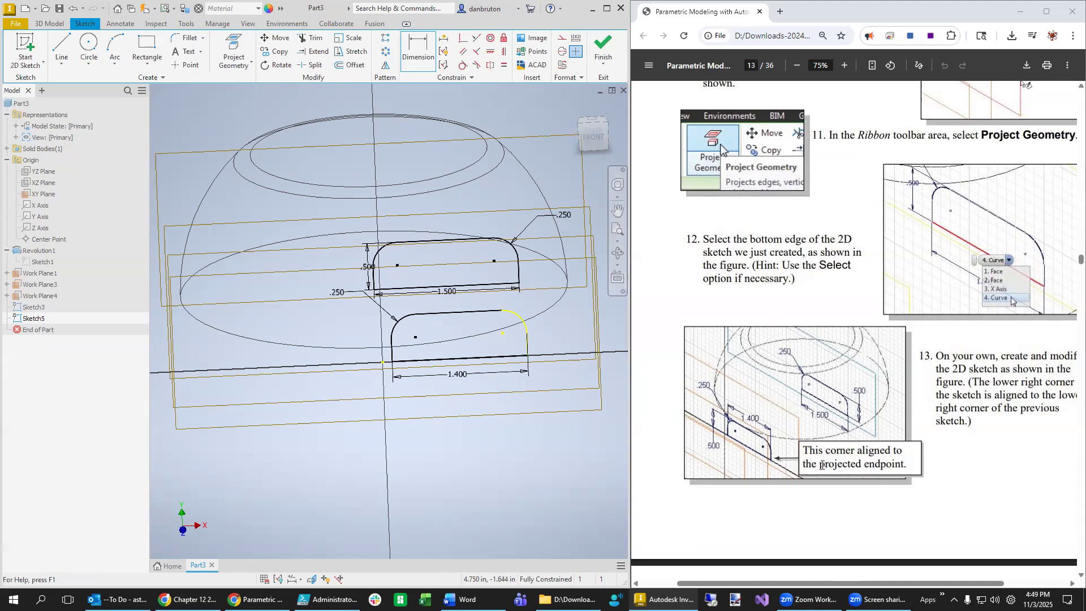
- Finish Sketch5 and open the context menu for Work Plane3
{"action": "scroll", "coordinate": [831, 433], "scroll_direction": "down", "scroll_amount": 10}
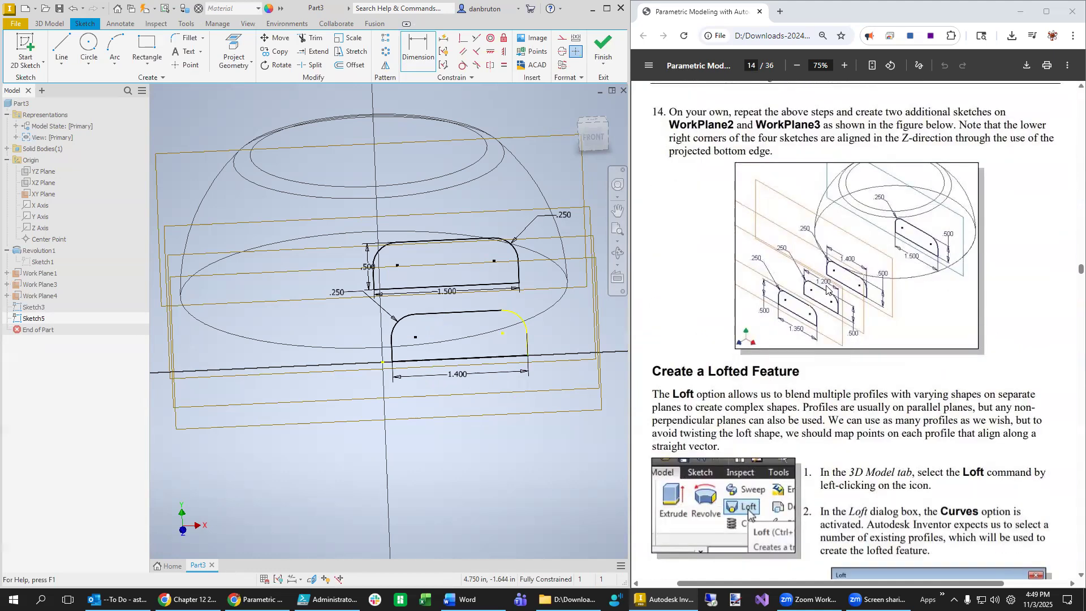
{"action": "mouse_move", "coordinate": [512, 480]}
{"action": "middle_mouse_down", "text": "shift"}
{"action": "mouse_move", "coordinate": [493, 484]}
{"action": "mouse_move", "coordinate": [508, 465]}
{"action": "middle_mouse_up", "text": "shift"}
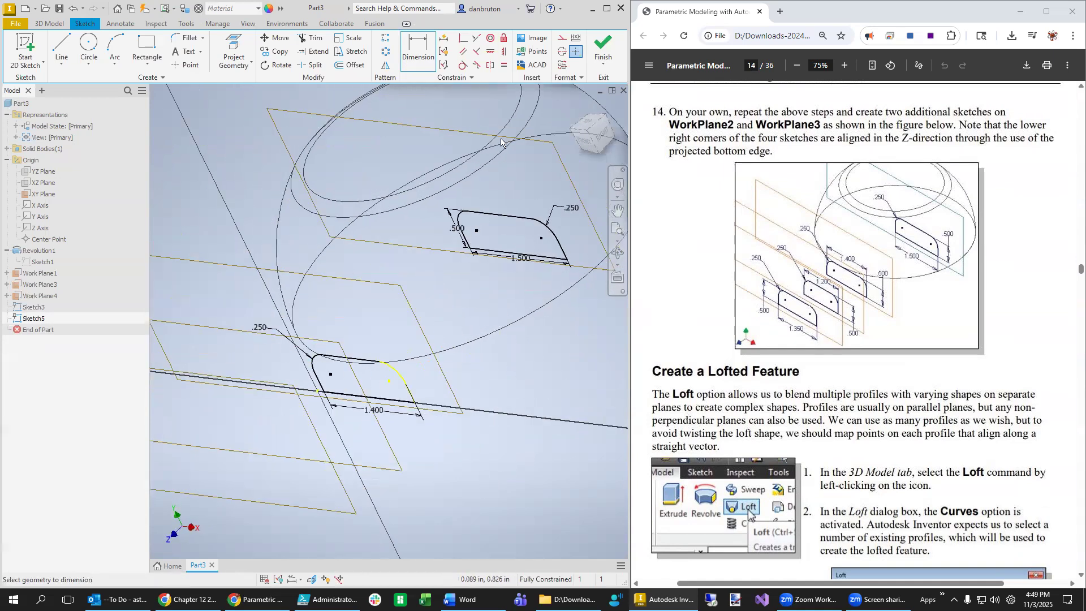
{"action": "left_click", "coordinate": [614, 48]}
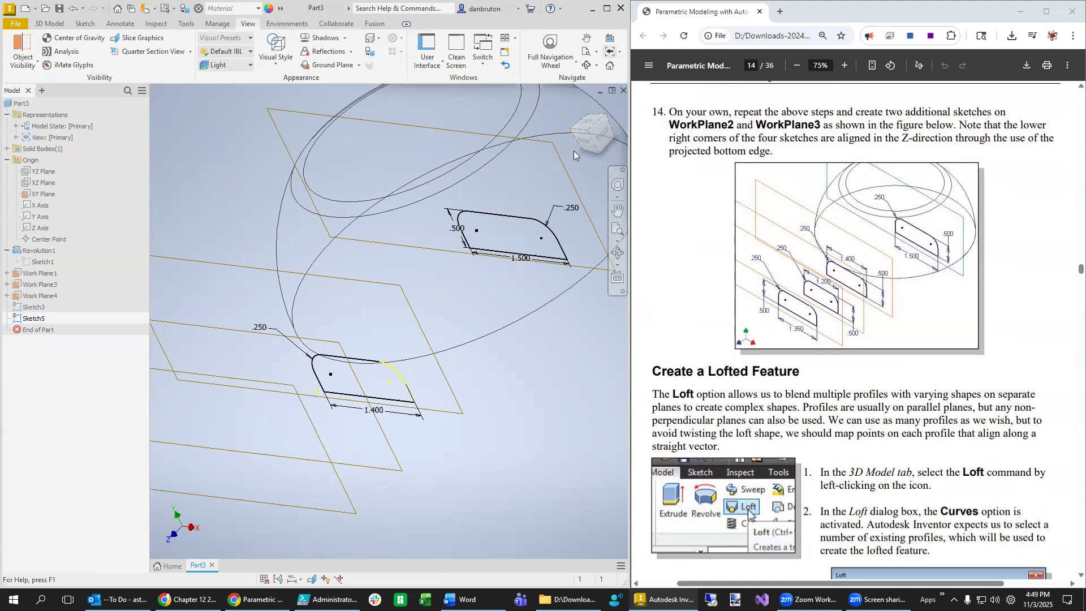
{"action": "right_click", "coordinate": [218, 332]}
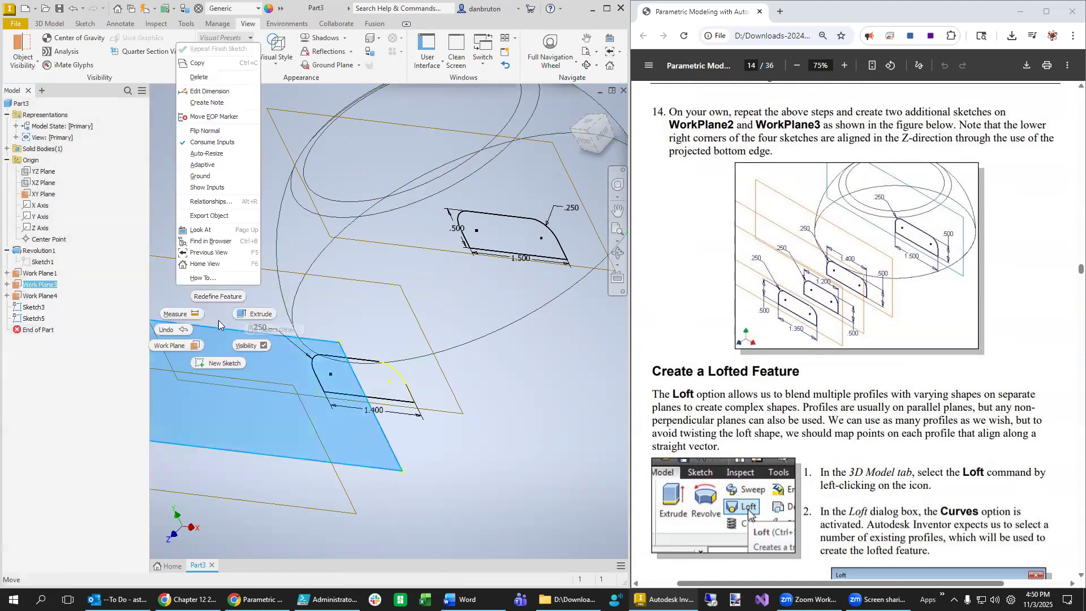
- Start a new sketch on Work Plane3 and orbit to an oblique view
{"action": "left_click", "coordinate": [220, 364]}
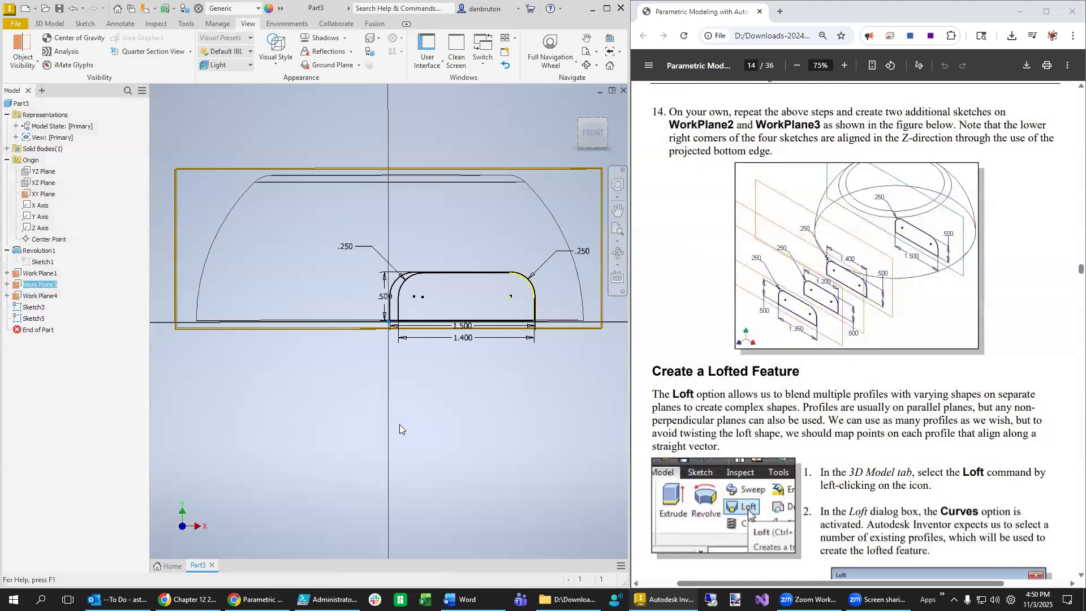
{"action": "middle_click_drag", "start_coordinate": [517, 433], "coordinate": [503, 456], "text": "shift"}
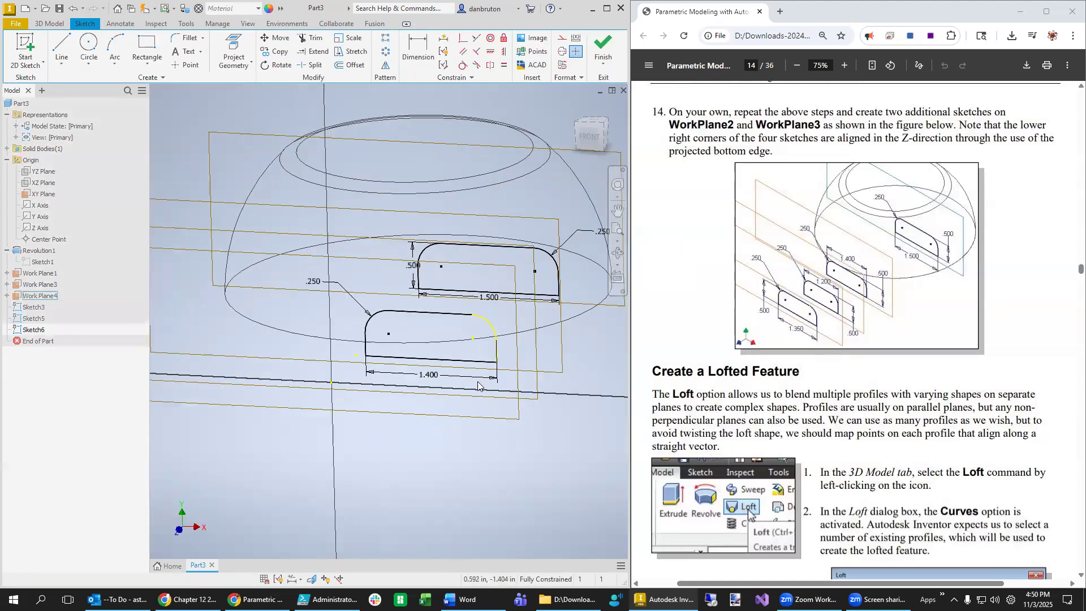
{"action": "left_click", "coordinate": [491, 326]}
{"action": "left_click", "coordinate": [497, 355], "text": "ctrl"}
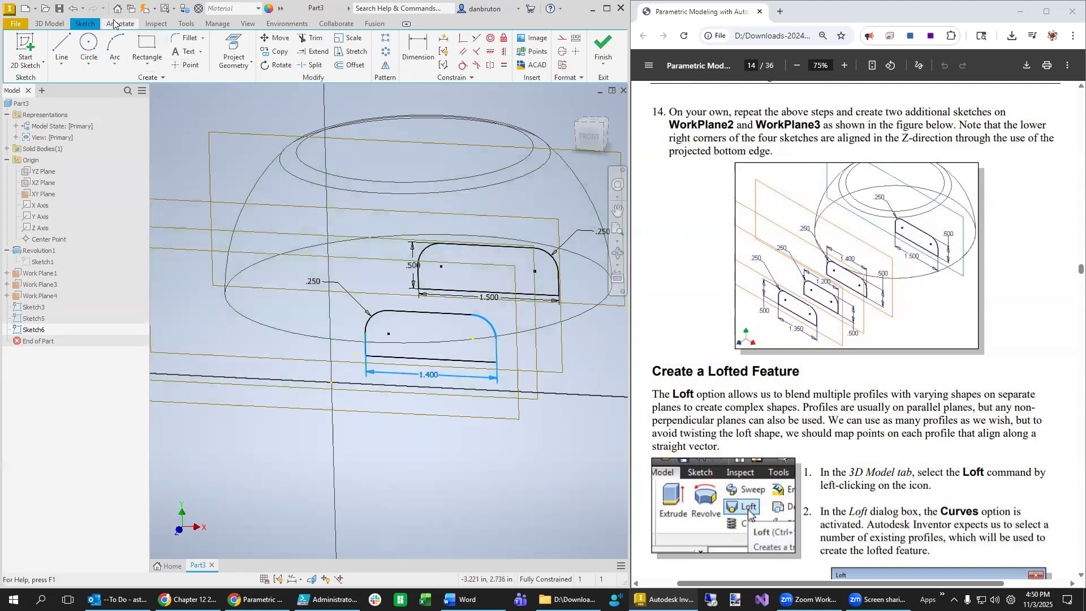
- Project the neighbouring profile's edges into the new sketch
{"action": "left_click", "coordinate": [47, 25]}
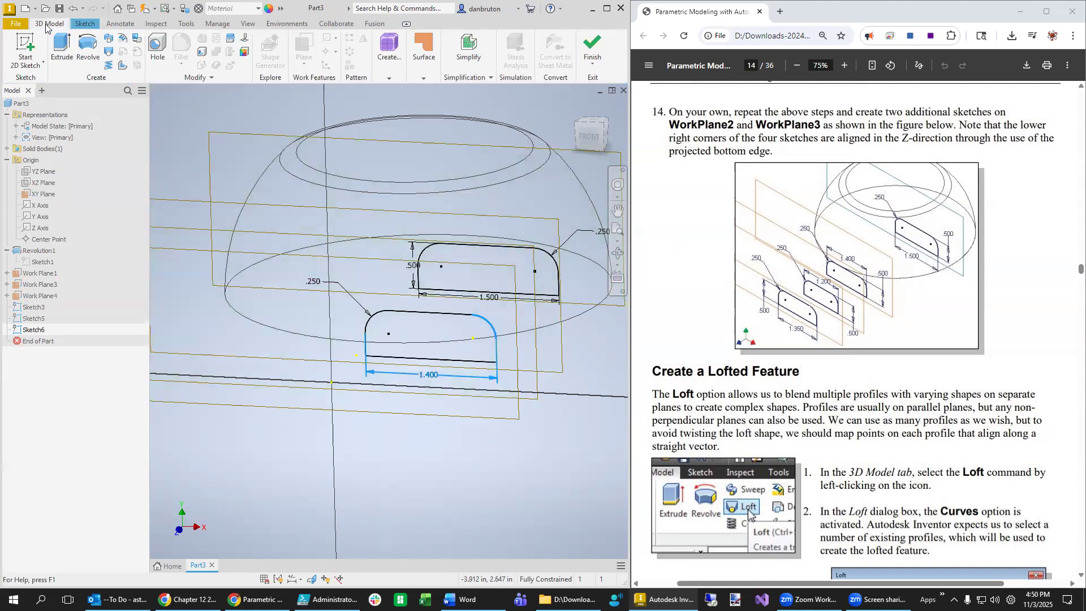
{"action": "left_click", "coordinate": [83, 25]}
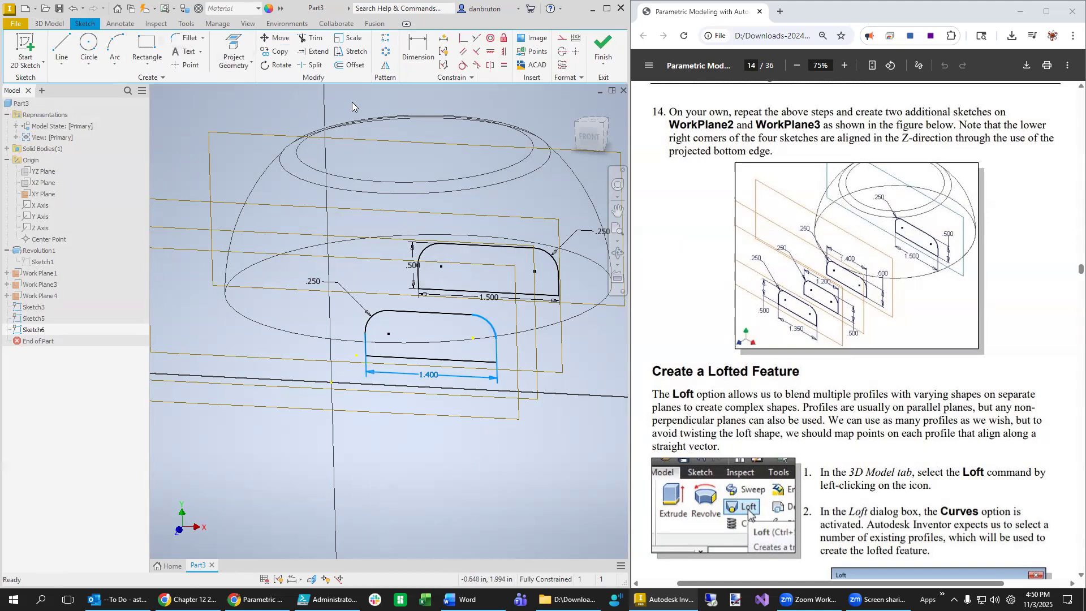
{"action": "left_click", "coordinate": [232, 47]}
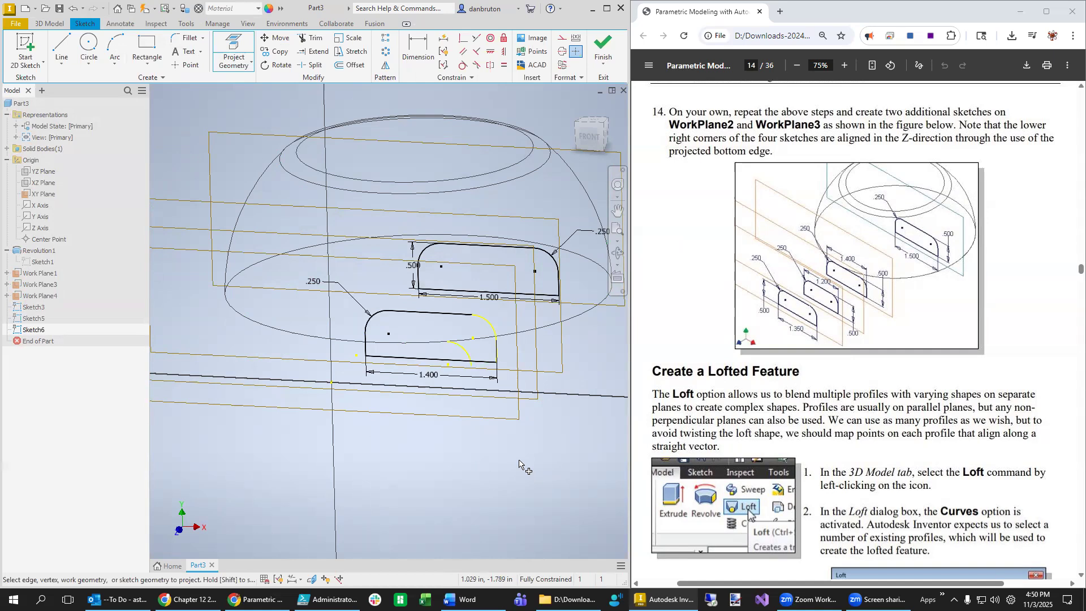
{"action": "scroll", "coordinate": [519, 462], "scroll_direction": "down", "scroll_amount": 1}
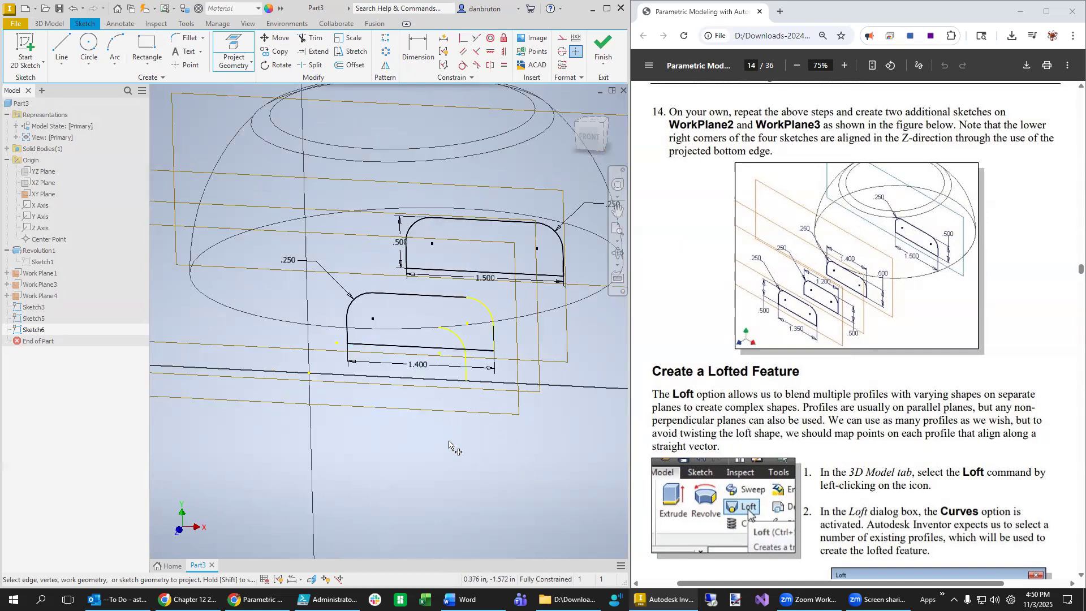
- Draw the profile's top and left-side lines and round their corner with a 0.250 fillet
{"action": "left_click", "coordinate": [62, 48]}
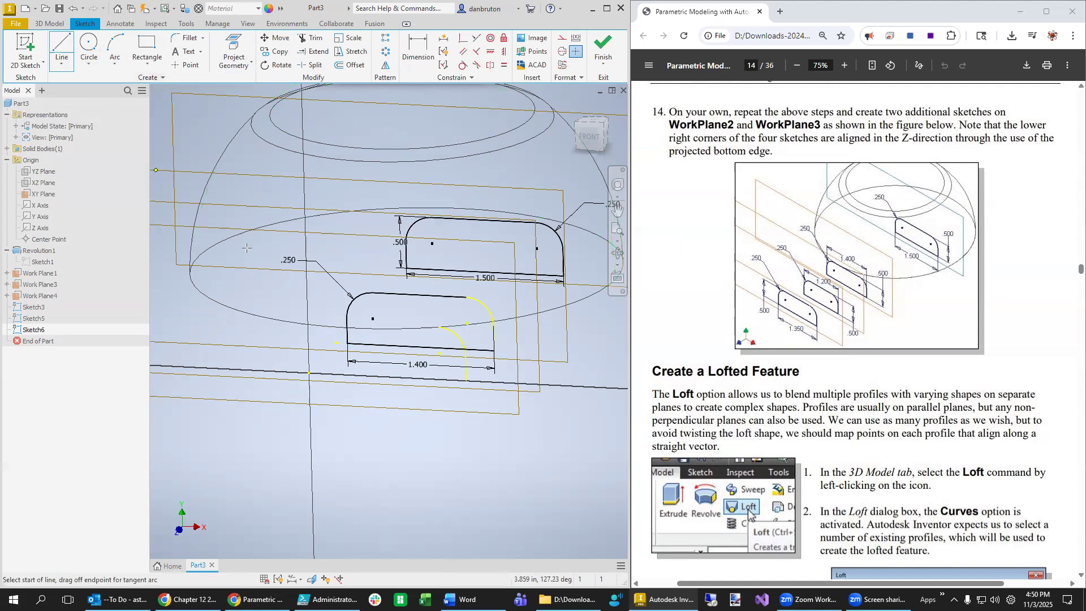
{"action": "left_click", "coordinate": [440, 327]}
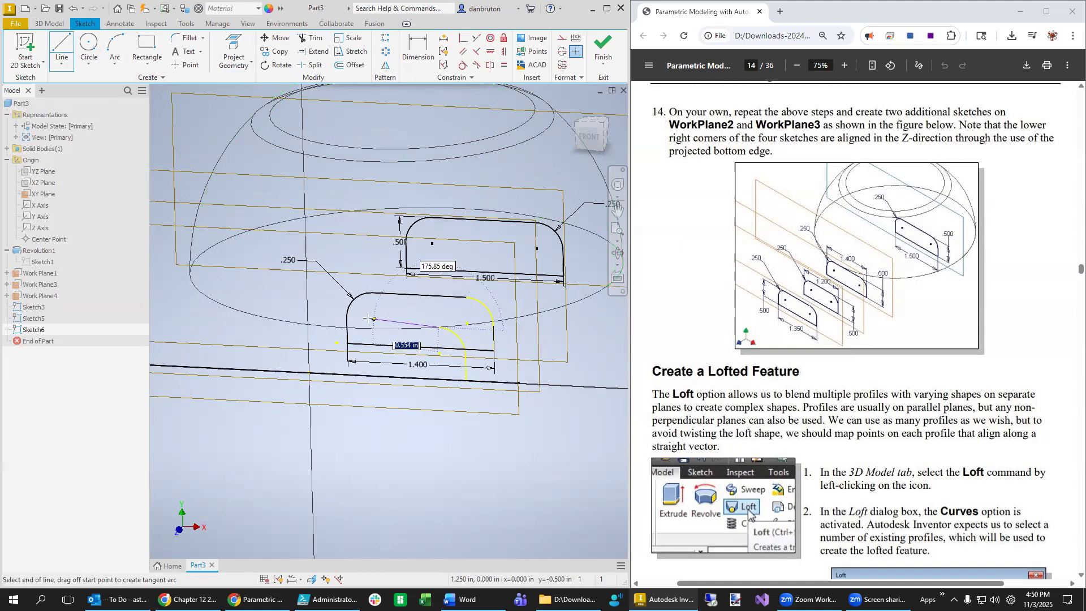
{"action": "left_click", "coordinate": [359, 323]}
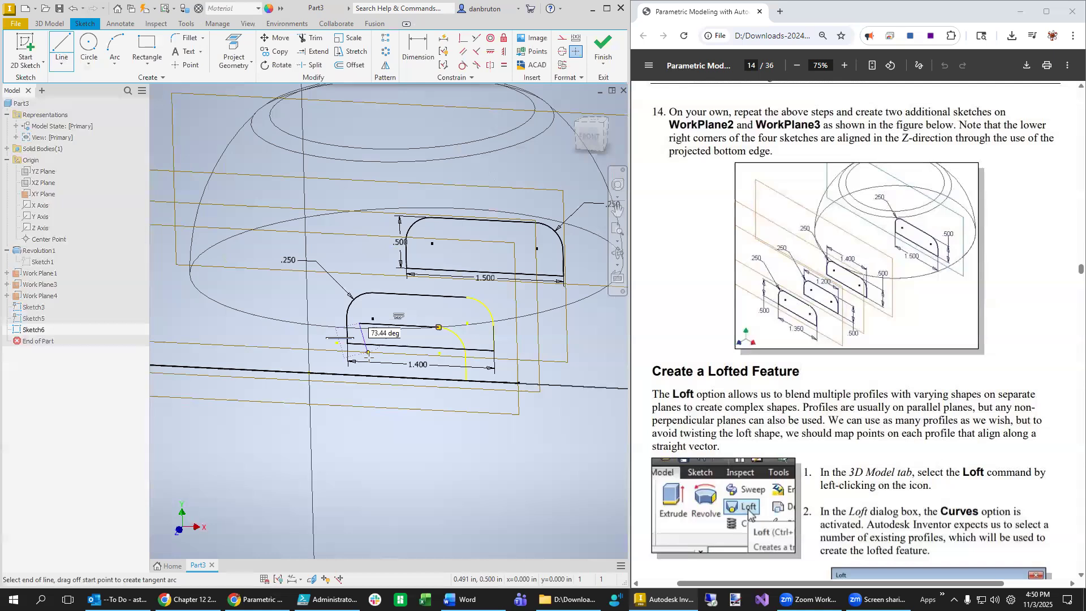
{"action": "double_click", "coordinate": [361, 375]}
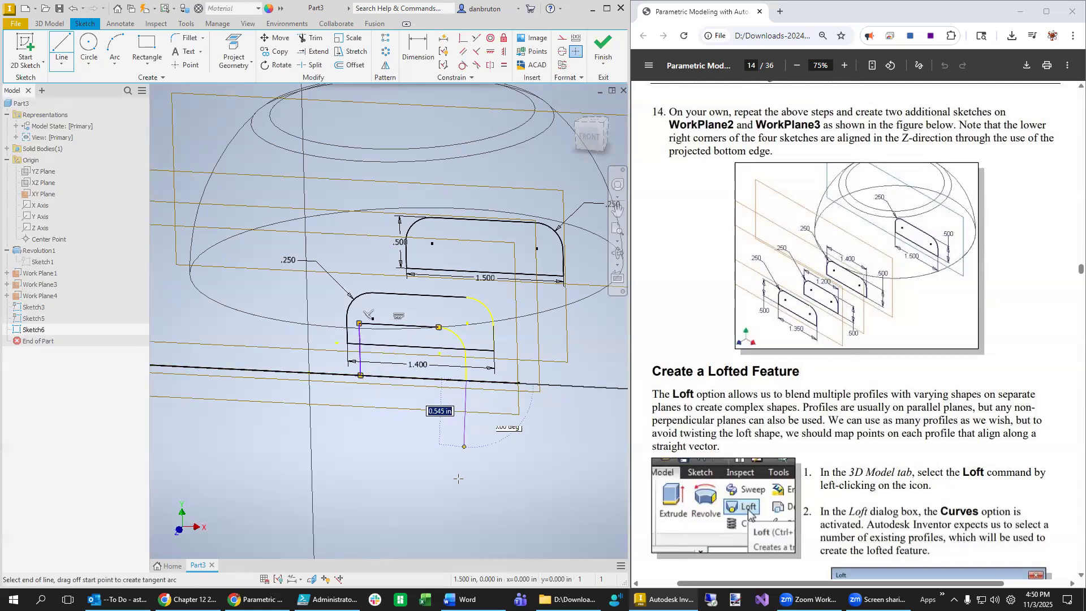
{"action": "key", "text": "Escape"}
{"action": "left_click", "coordinate": [186, 39]}
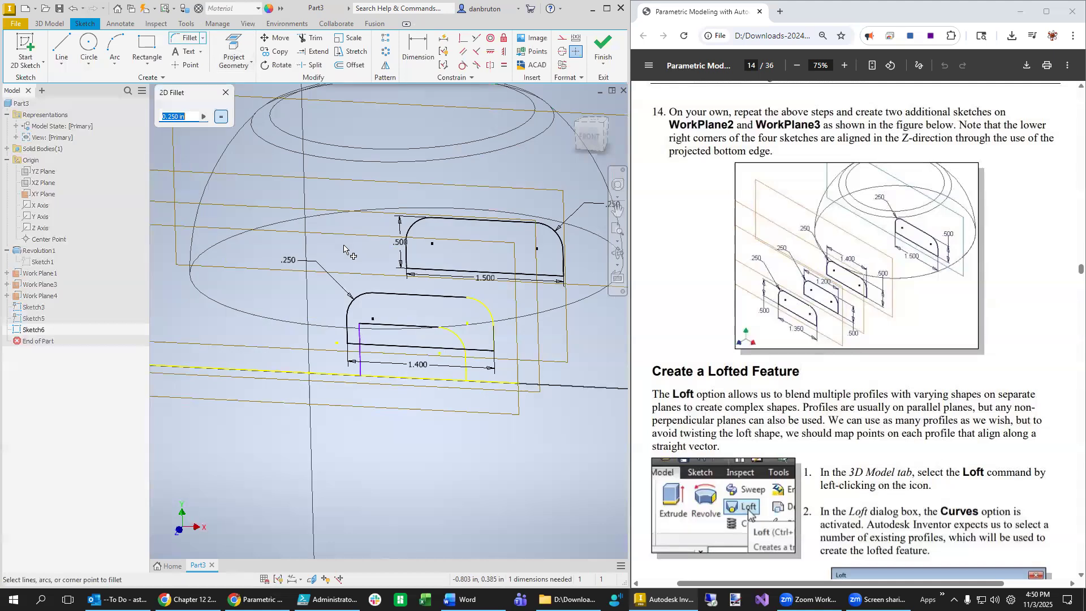
{"action": "left_click", "coordinate": [361, 344]}
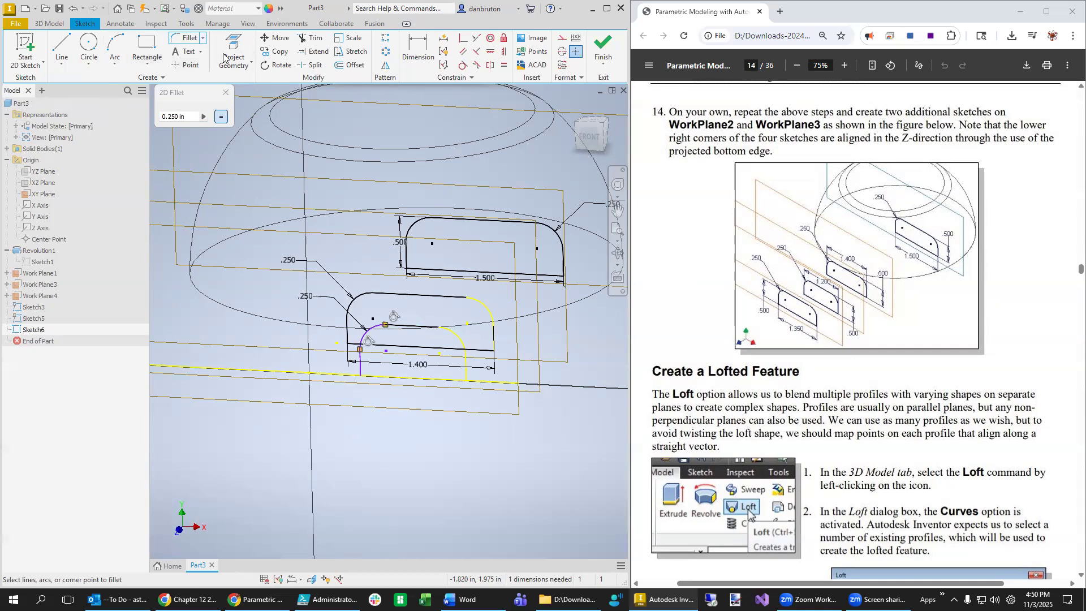
- Dimension the profile width to 1.200
{"action": "left_click", "coordinate": [419, 52]}
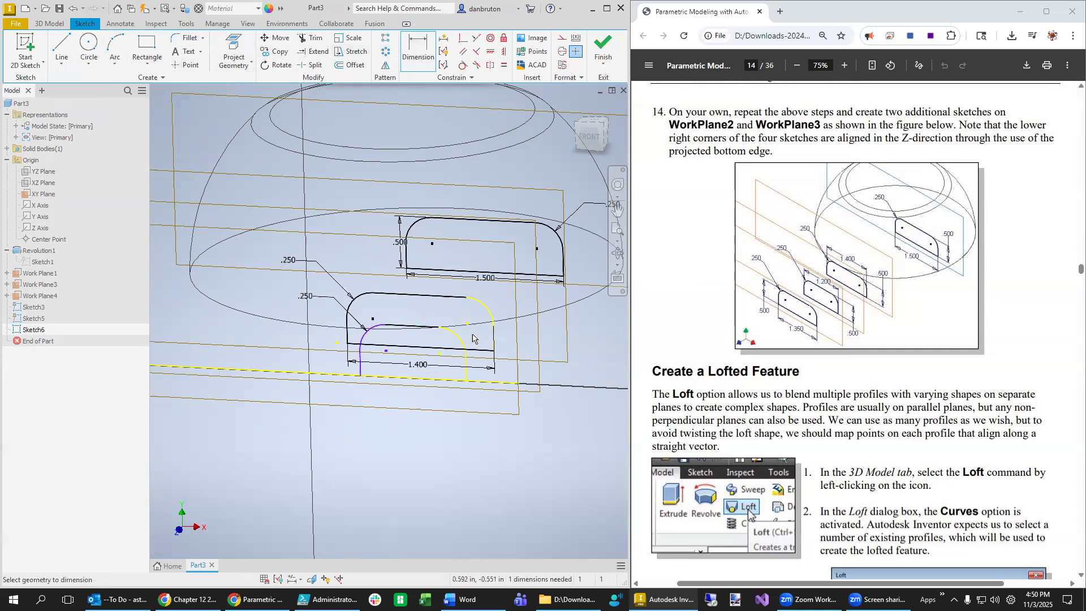
{"action": "left_click", "coordinate": [466, 374]}
{"action": "left_click", "coordinate": [361, 371]}
{"action": "left_click", "coordinate": [409, 393]}
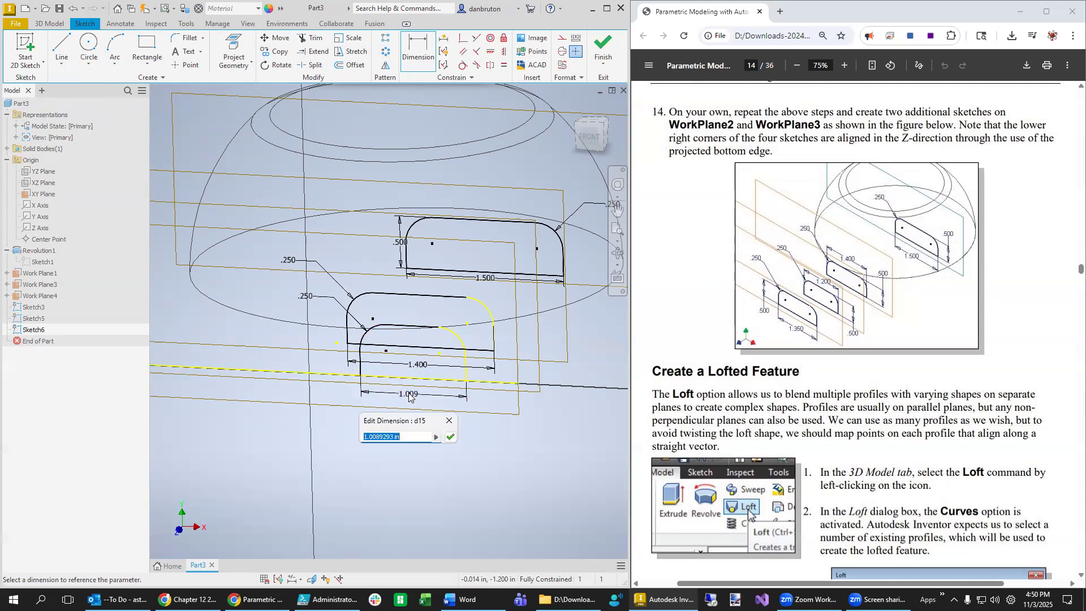
{"action": "type", "text": "1.2"}
{"action": "key", "text": "Return"}
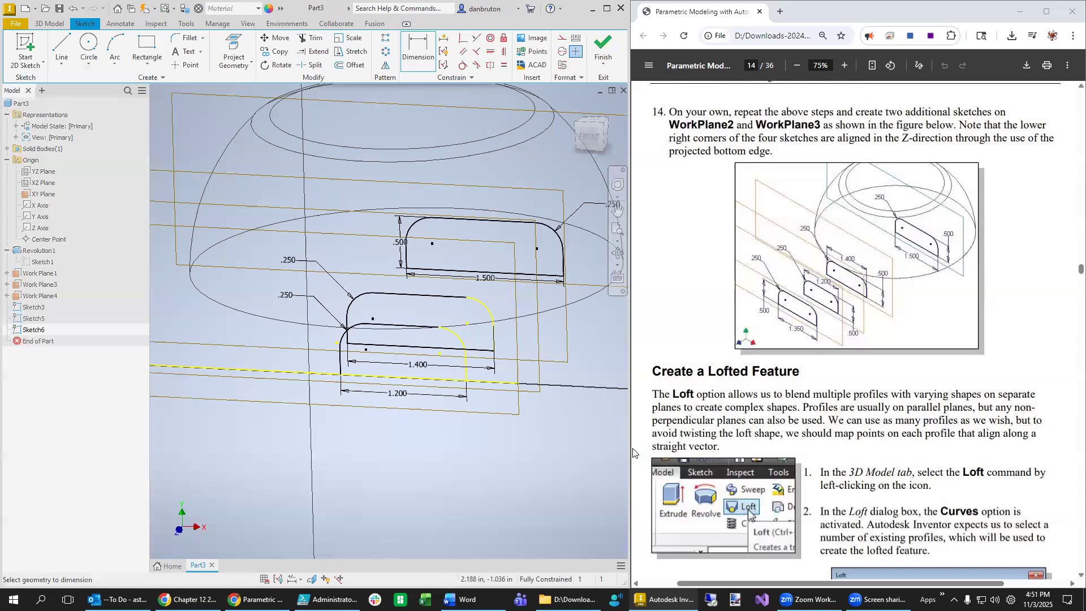
{"action": "mouse_move", "coordinate": [512, 466]}
{"action": "middle_mouse_down", "text": "shift"}
{"action": "mouse_move", "coordinate": [390, 488]}
{"action": "mouse_move", "coordinate": [389, 365]}
{"action": "middle_mouse_up", "text": "shift"}
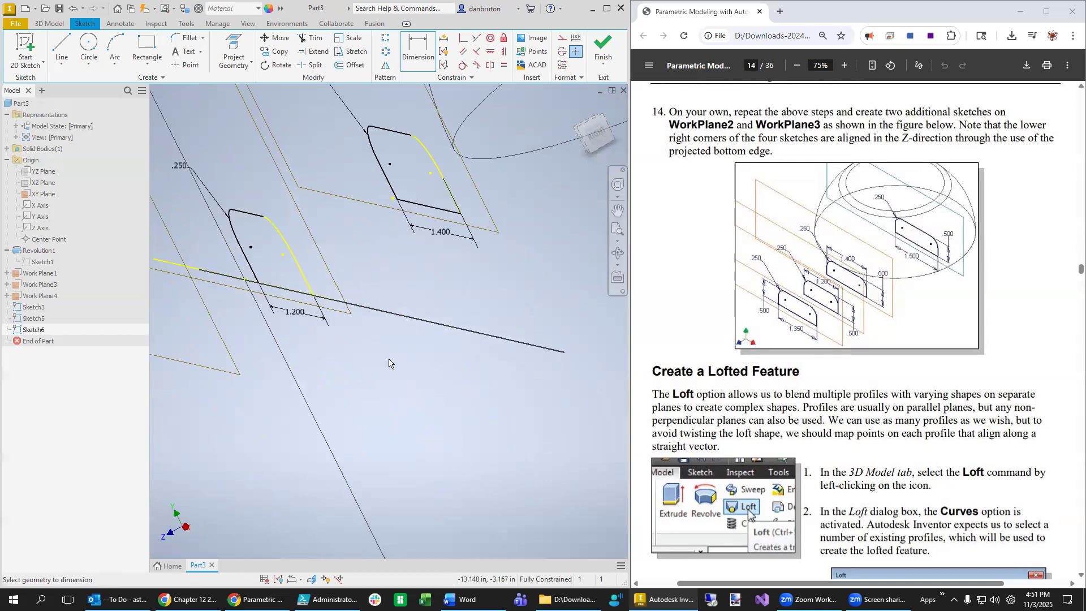
- Finish Sketch6 and start a new sketch on Work Plane4
{"action": "middle_click_drag", "start_coordinate": [387, 403], "coordinate": [532, 454]}
{"action": "scroll", "coordinate": [502, 461], "scroll_direction": "down", "scroll_amount": 5}
{"action": "scroll", "coordinate": [429, 352], "scroll_direction": "up", "scroll_amount": 6}
{"action": "scroll", "coordinate": [390, 340], "scroll_direction": "up", "scroll_amount": 5}
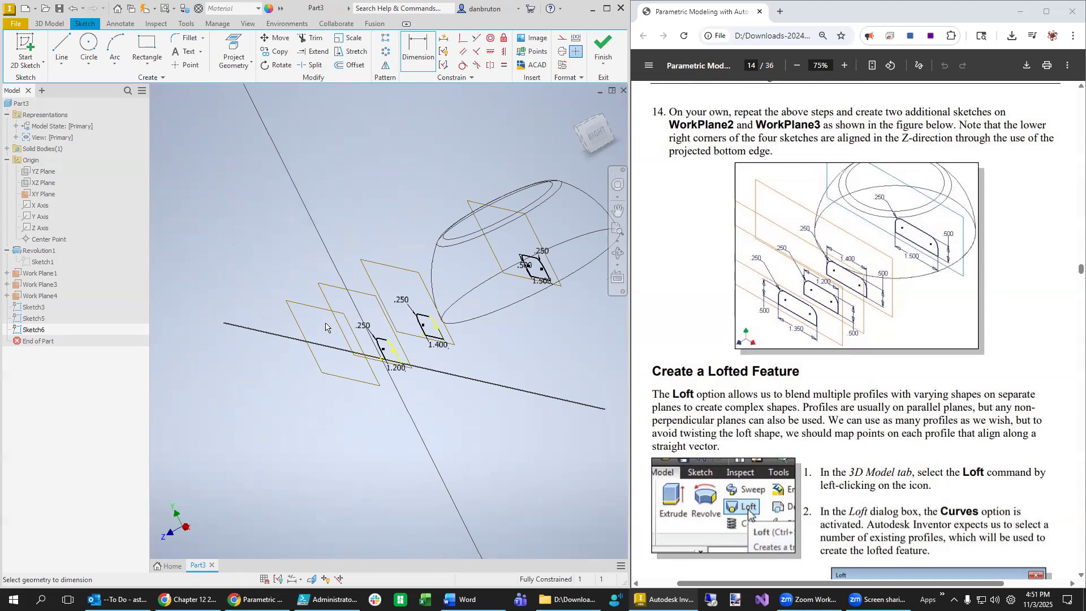
{"action": "left_click", "coordinate": [611, 39]}
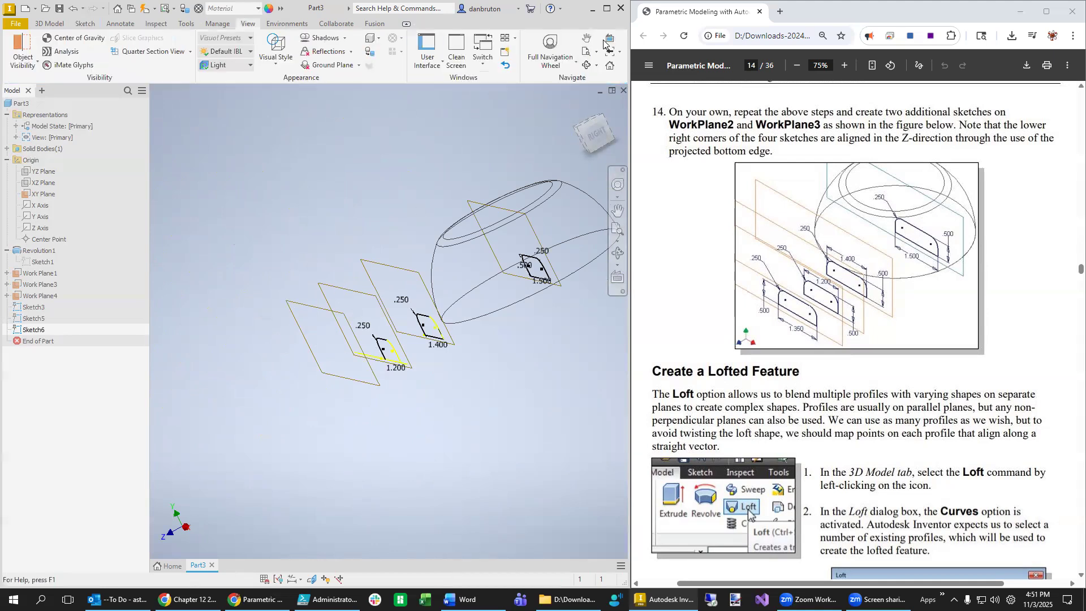
{"action": "left_click", "coordinate": [300, 310]}
{"action": "right_click", "coordinate": [300, 310]}
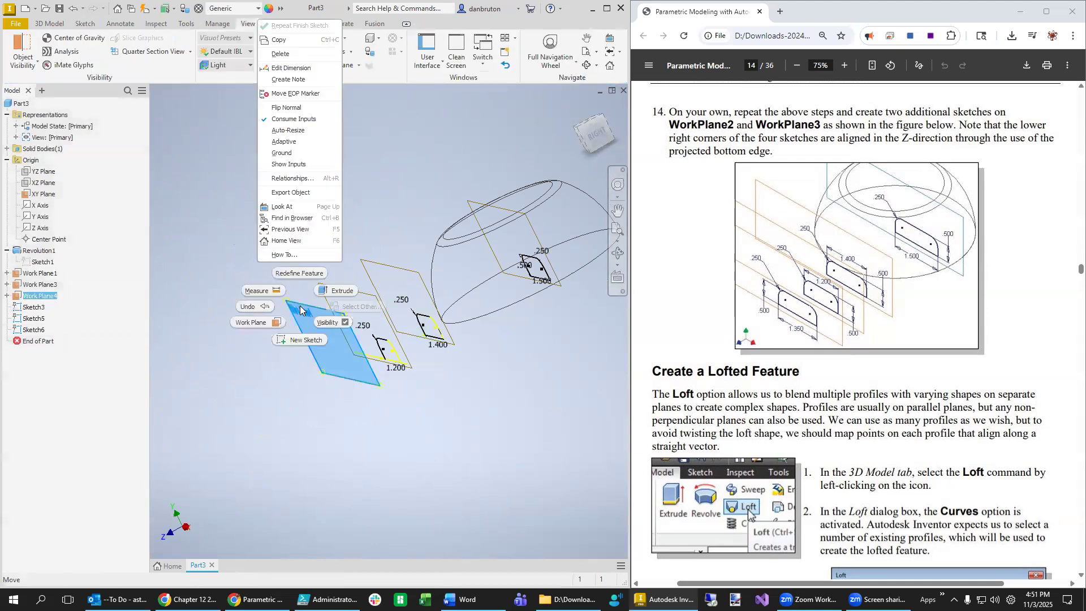
{"action": "left_click", "coordinate": [310, 346]}
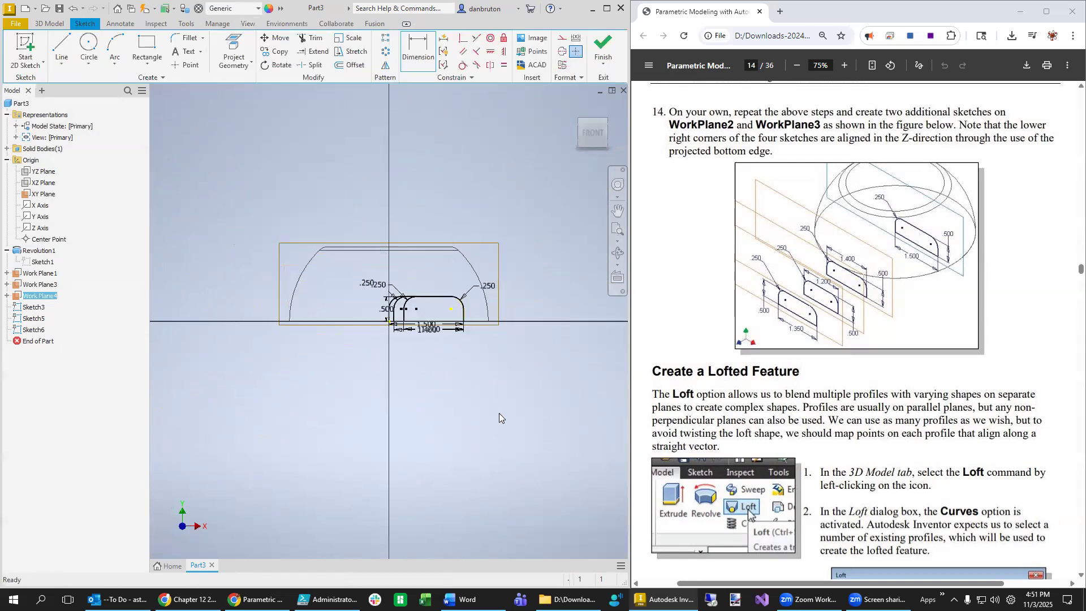
- Project the other profiles' edges into the Work Plane4 sketch
{"action": "middle_click_drag", "start_coordinate": [548, 300], "coordinate": [508, 337], "text": "shift"}
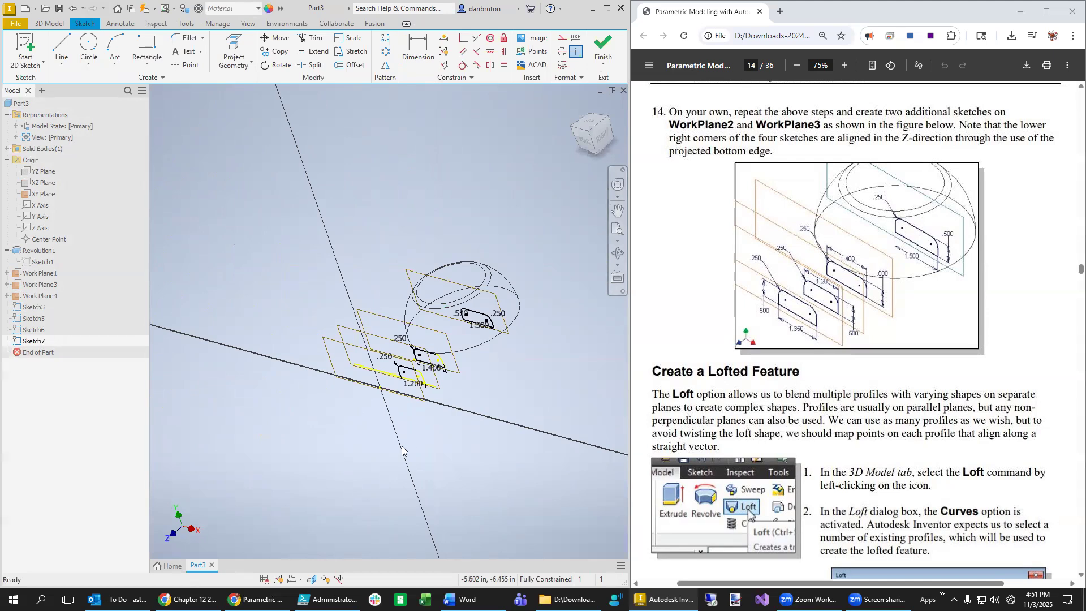
{"action": "scroll", "coordinate": [410, 440], "scroll_direction": "up", "scroll_amount": 5}
{"action": "scroll", "coordinate": [409, 439], "scroll_direction": "down", "scroll_amount": 8}
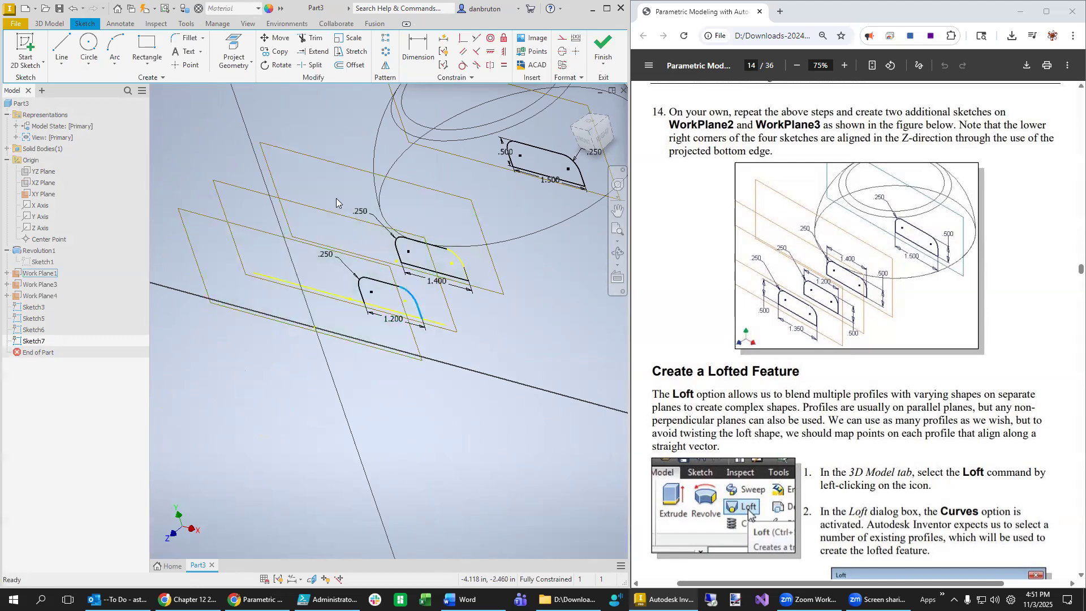
{"action": "left_click", "coordinate": [234, 51]}
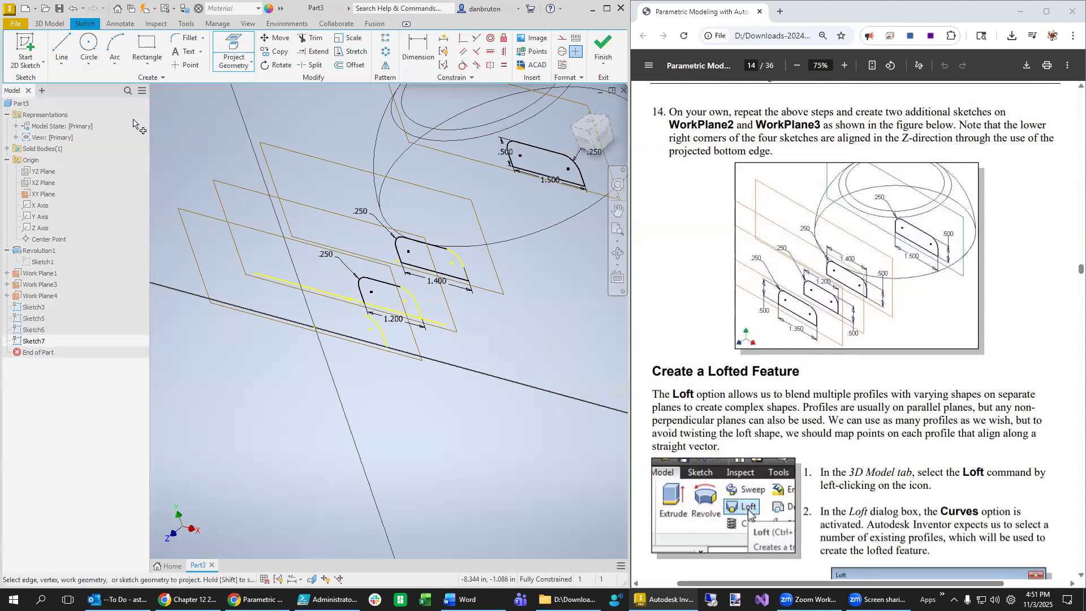
- Draw the lowest profile's top and left-side lines and round the corner with a 0.250 fillet
{"action": "left_click", "coordinate": [61, 50]}
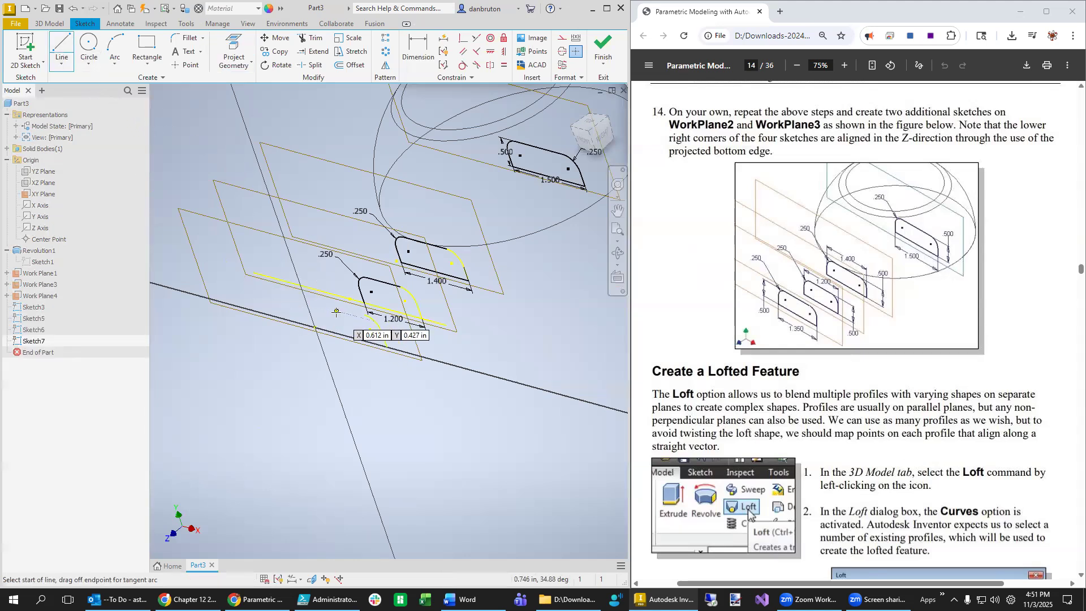
{"action": "mouse_move", "coordinate": [388, 422]}
{"action": "middle_mouse_down", "text": "shift"}
{"action": "mouse_move", "coordinate": [435, 421]}
{"action": "mouse_move", "coordinate": [430, 441]}
{"action": "mouse_move", "coordinate": [487, 396]}
{"action": "middle_mouse_up", "text": "shift"}
{"action": "left_click", "coordinate": [529, 362]}
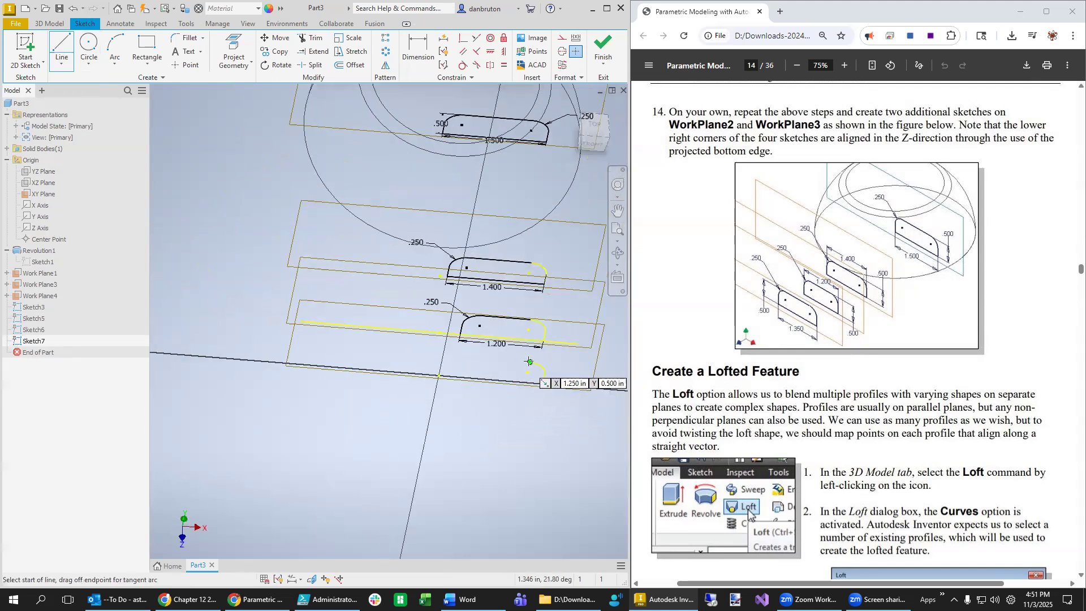
{"action": "left_click", "coordinate": [471, 358]}
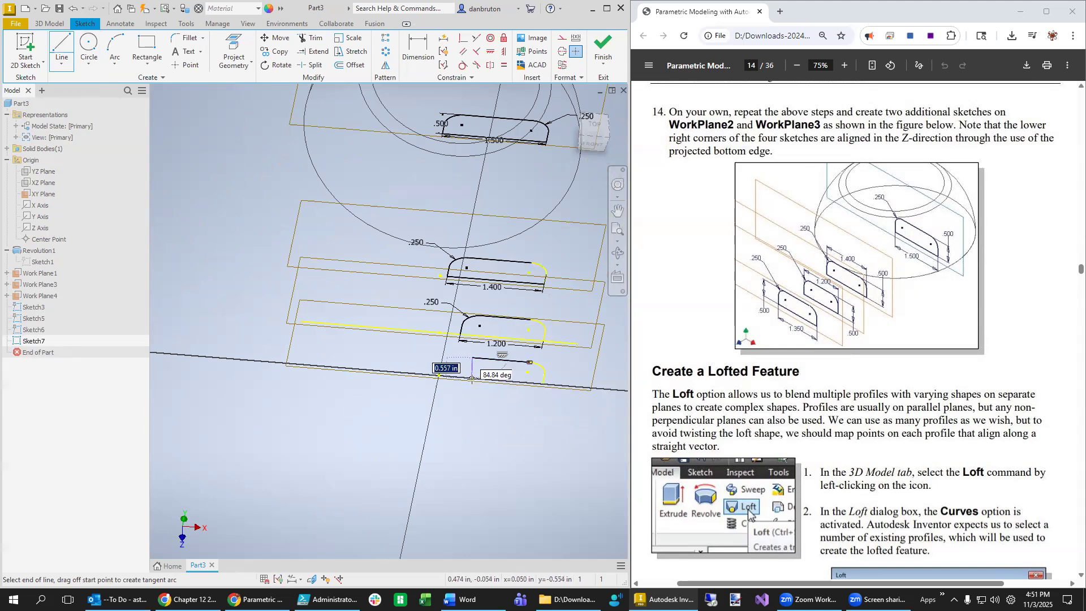
{"action": "left_click", "coordinate": [469, 378]}
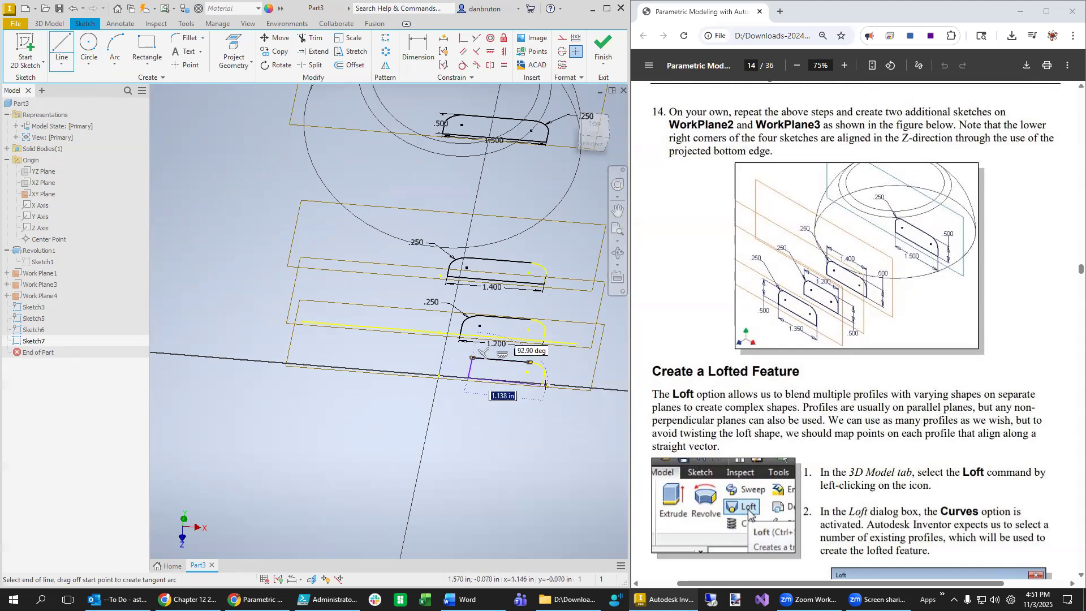
{"action": "key", "text": "Escape"}
{"action": "key", "text": "Escape"}
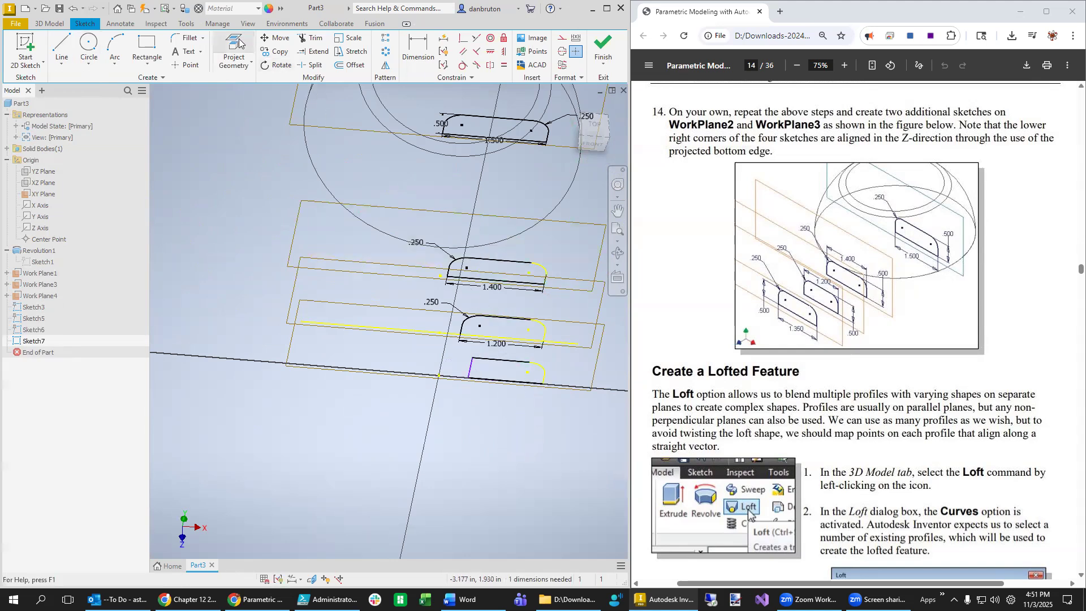
{"action": "left_click", "coordinate": [195, 39]}
{"action": "left_click", "coordinate": [492, 358]}
{"action": "left_click", "coordinate": [469, 369]}
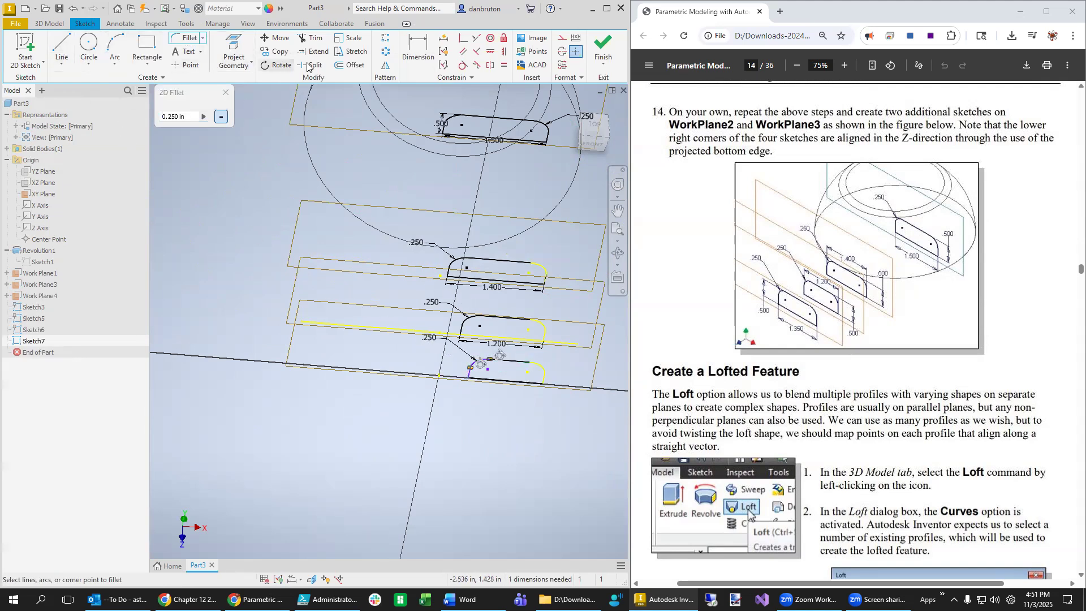
- Dimension the bottom profile's width to 1.350
{"action": "left_click", "coordinate": [418, 51]}
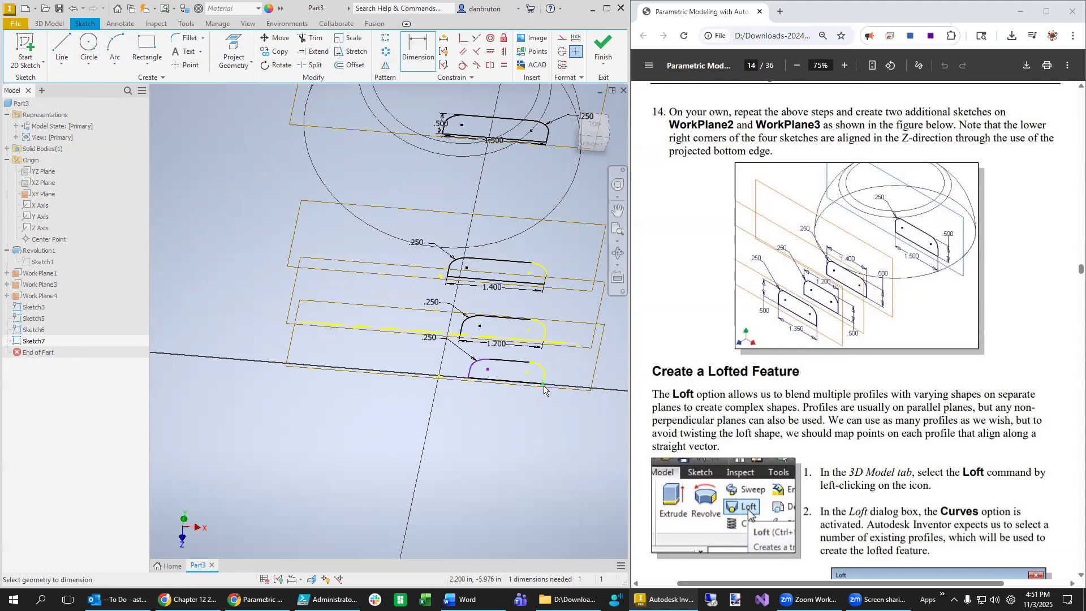
{"action": "left_click", "coordinate": [490, 388]}
{"action": "left_click", "coordinate": [499, 399]}
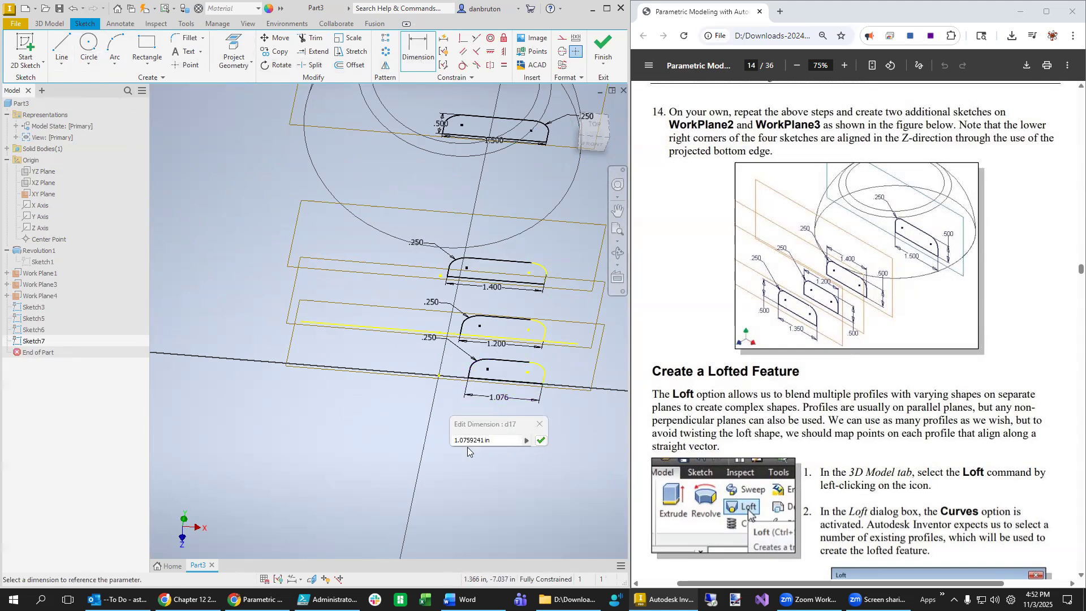
{"action": "type", "text": "1.35"}
{"action": "key", "text": "Return"}
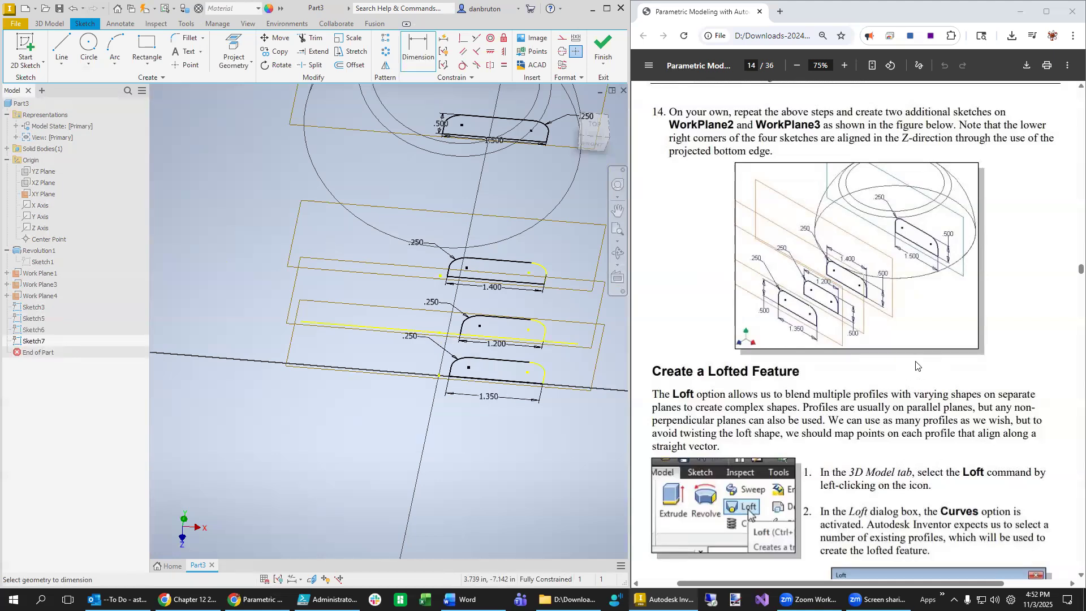
{"action": "scroll", "coordinate": [916, 365], "scroll_direction": "down", "scroll_amount": 1}
- Widen the model window on the 3D Model tab and open the Loft dialog
{"action": "scroll", "coordinate": [899, 382], "scroll_direction": "down", "scroll_amount": 4}
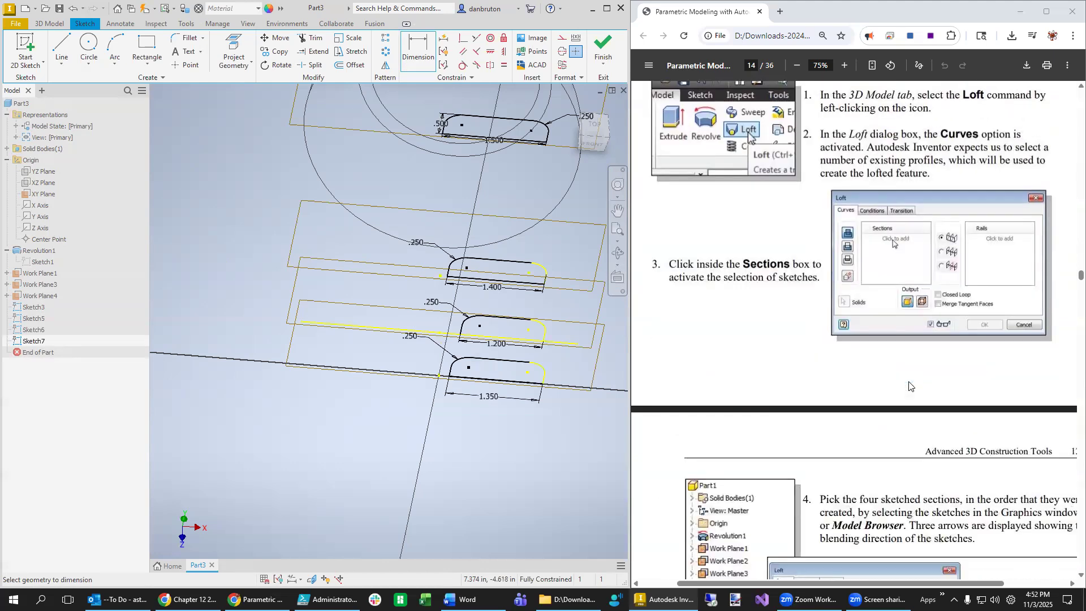
{"action": "scroll", "coordinate": [910, 386], "scroll_direction": "up", "scroll_amount": 1}
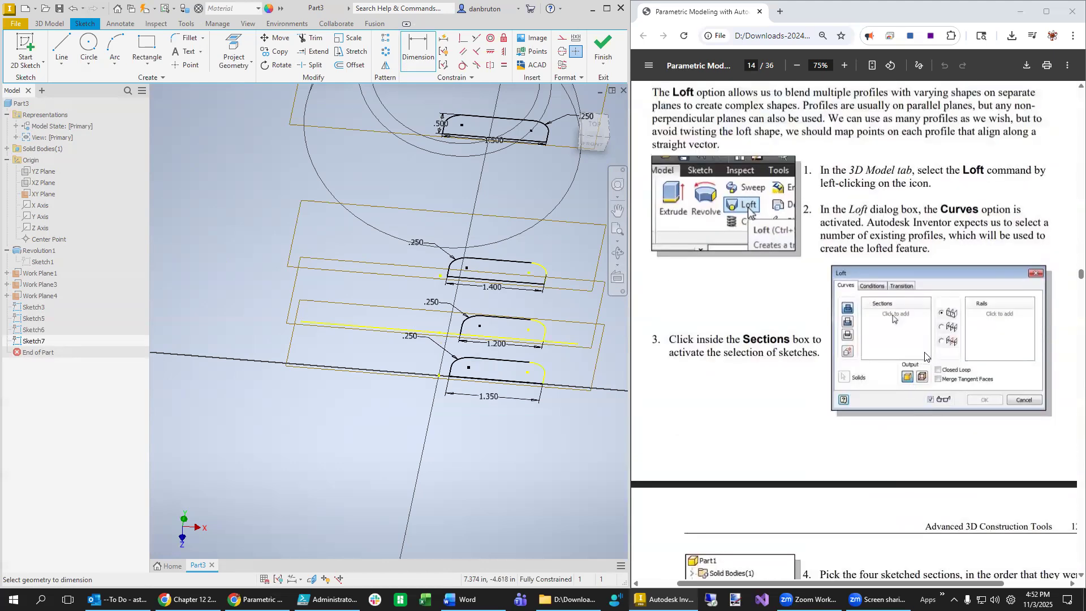
{"action": "scroll", "coordinate": [924, 354], "scroll_direction": "up", "scroll_amount": 2}
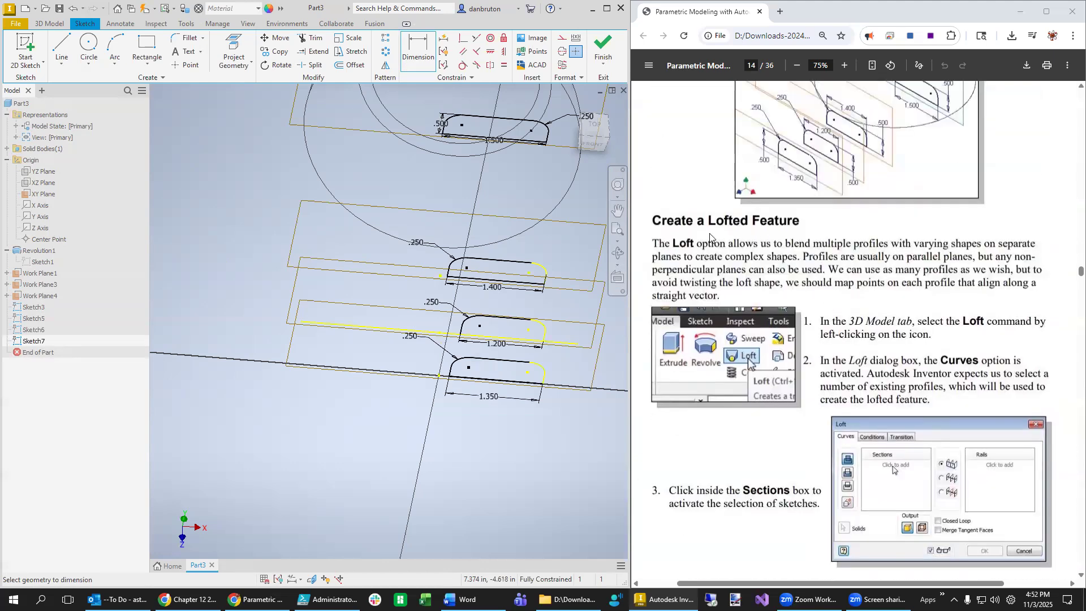
{"action": "left_click", "coordinate": [49, 24]}
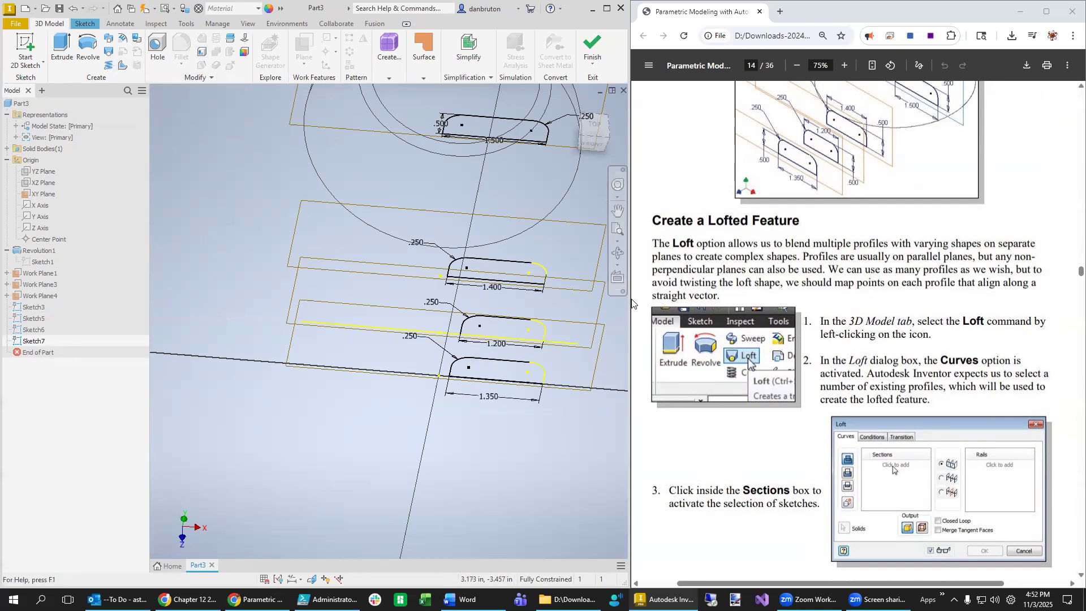
{"action": "left_click_drag", "start_coordinate": [629, 306], "coordinate": [795, 305]}
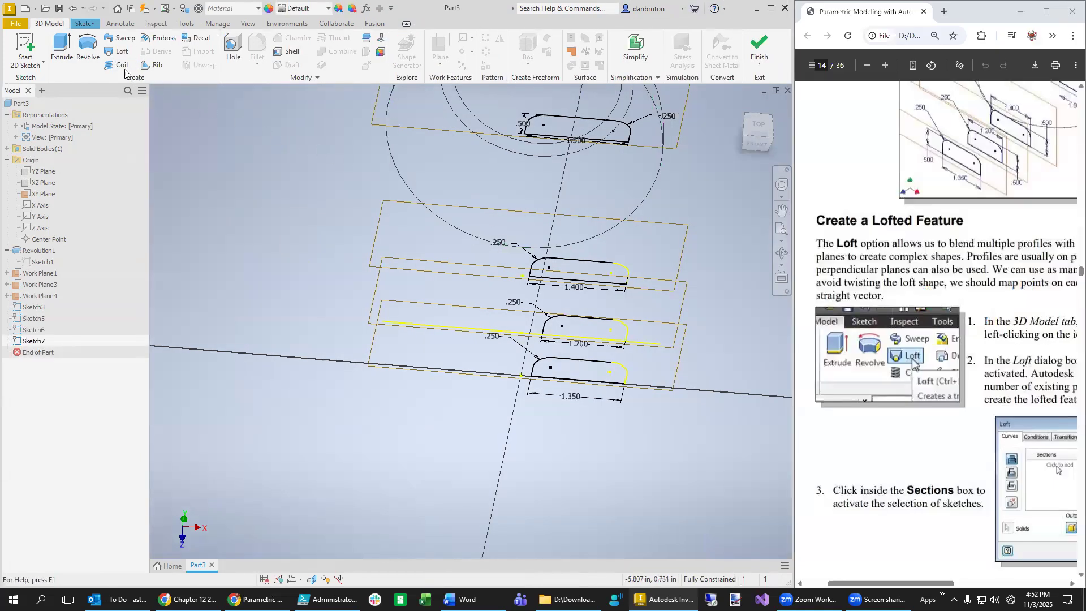
{"action": "left_click", "coordinate": [116, 52]}
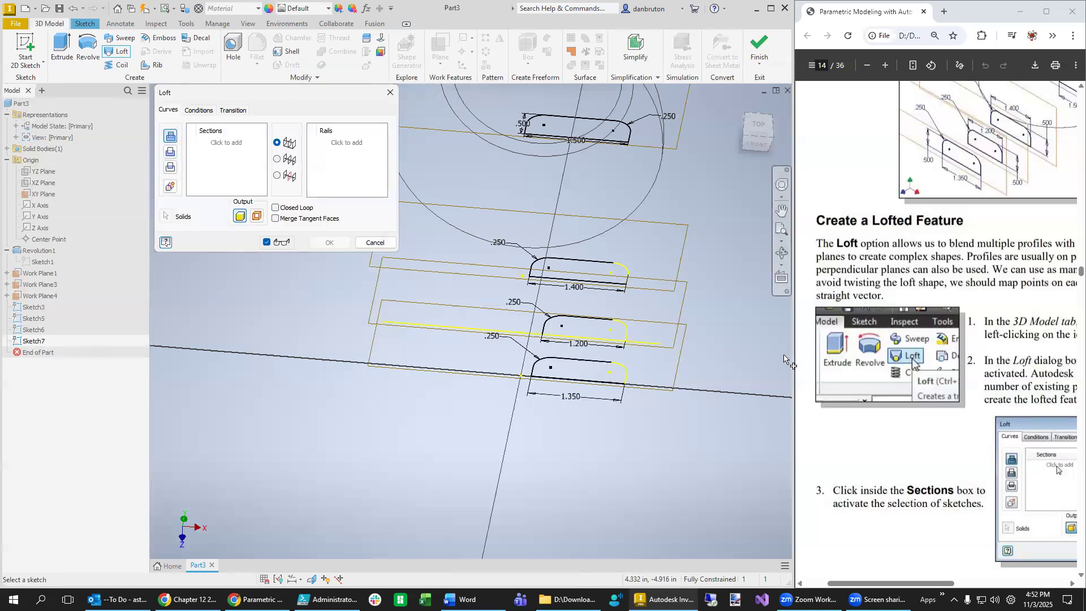
- Loft Sketch3, Sketch5, Sketch6 and Sketch7 in order into the handle solid
{"action": "left_click_drag", "start_coordinate": [794, 362], "coordinate": [665, 362]}
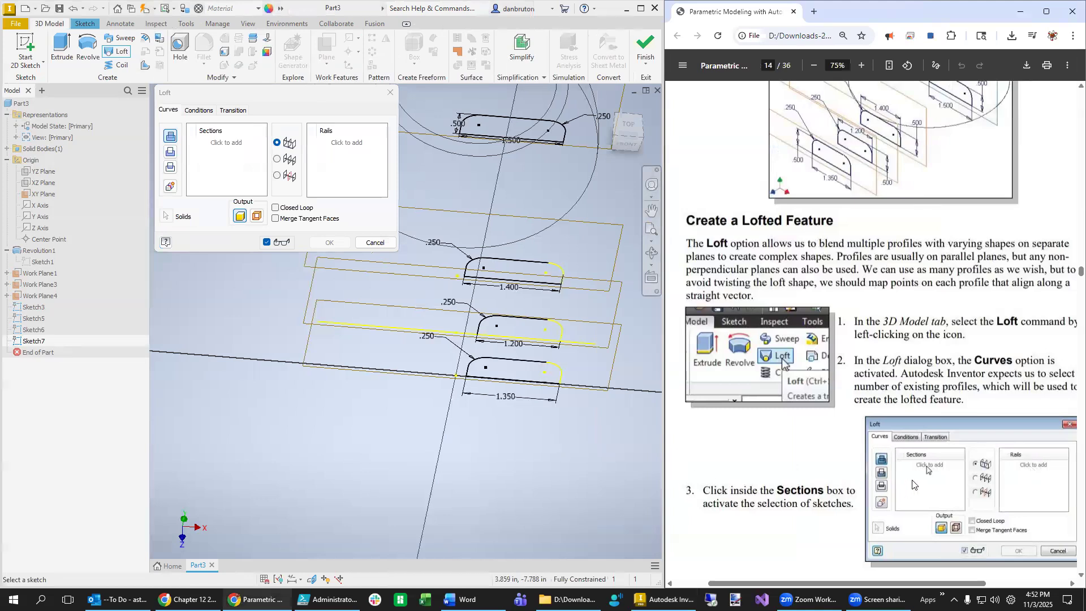
{"action": "left_click", "coordinate": [37, 307]}
{"action": "left_click", "coordinate": [34, 319]}
{"action": "left_click", "coordinate": [34, 330]}
{"action": "left_click", "coordinate": [39, 340]}
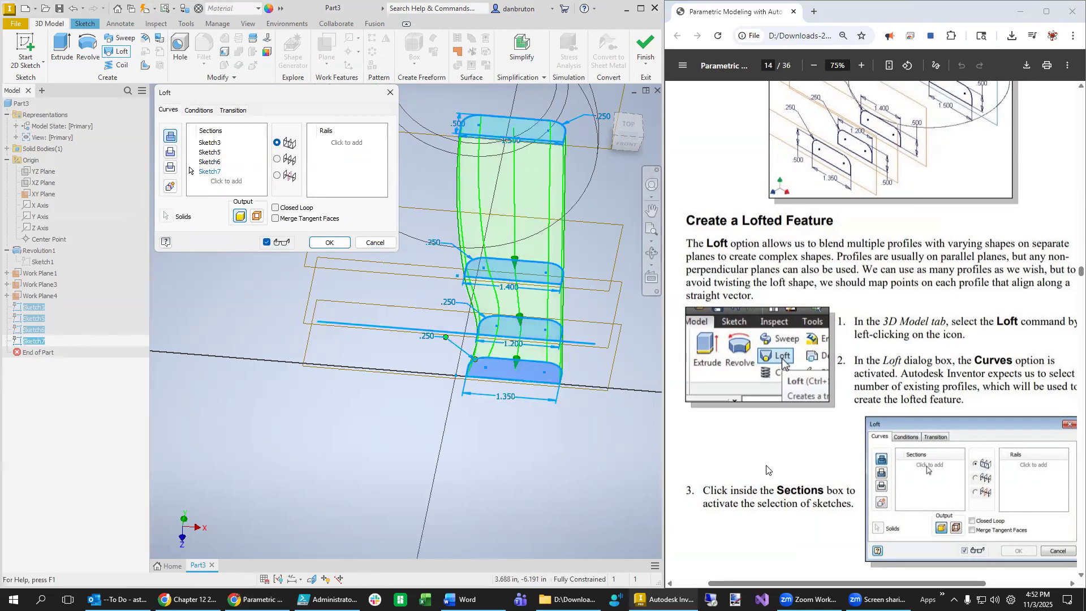
{"action": "scroll", "coordinate": [902, 498], "scroll_direction": "down", "scroll_amount": 10}
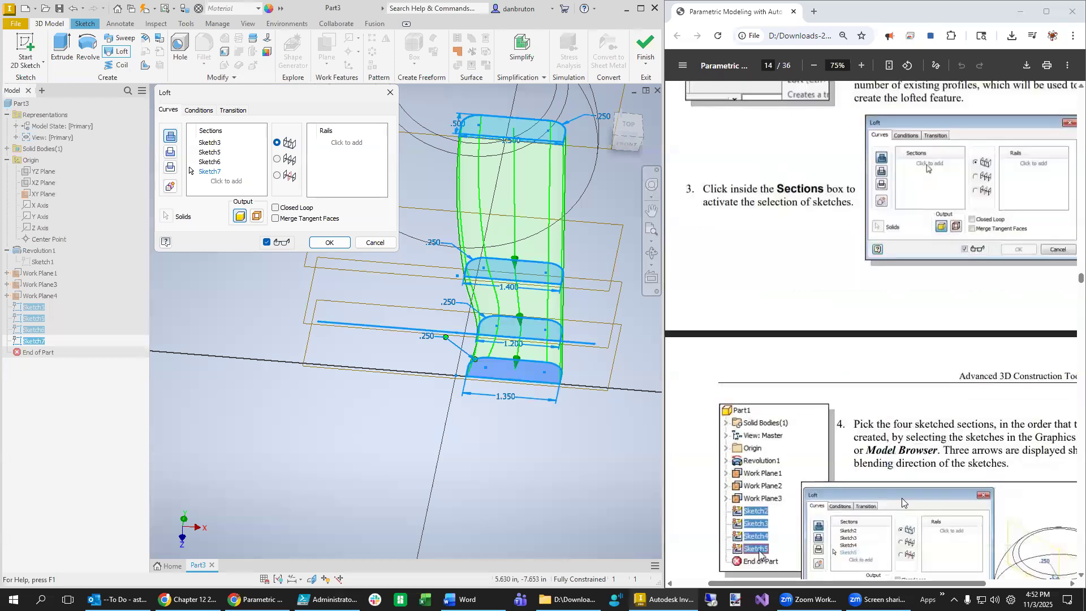
{"action": "scroll", "coordinate": [978, 451], "scroll_direction": "down", "scroll_amount": 2}
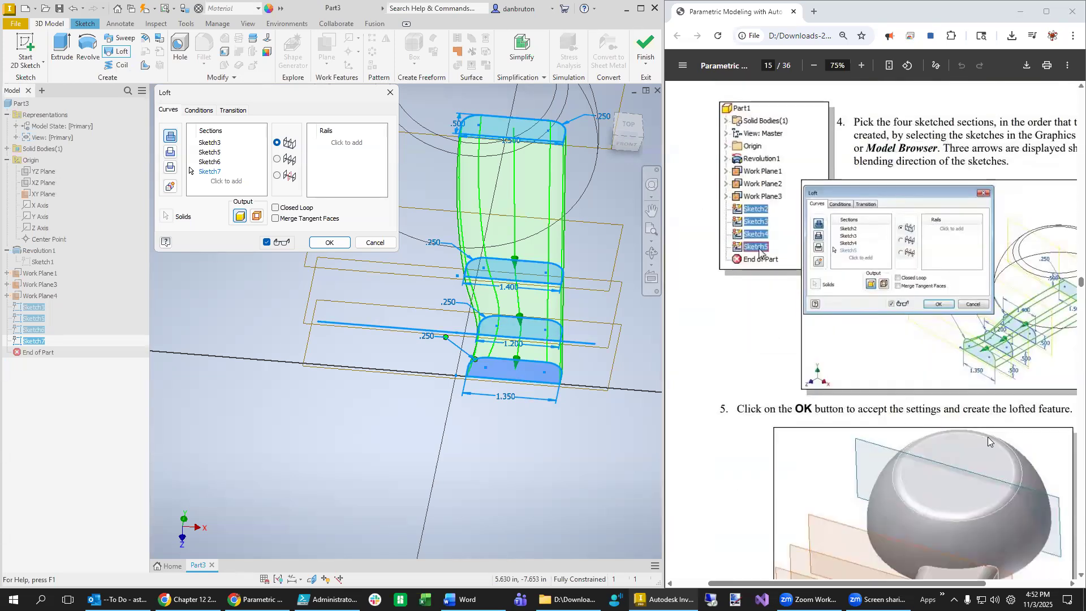
{"action": "scroll", "coordinate": [988, 437], "scroll_direction": "down", "scroll_amount": 4}
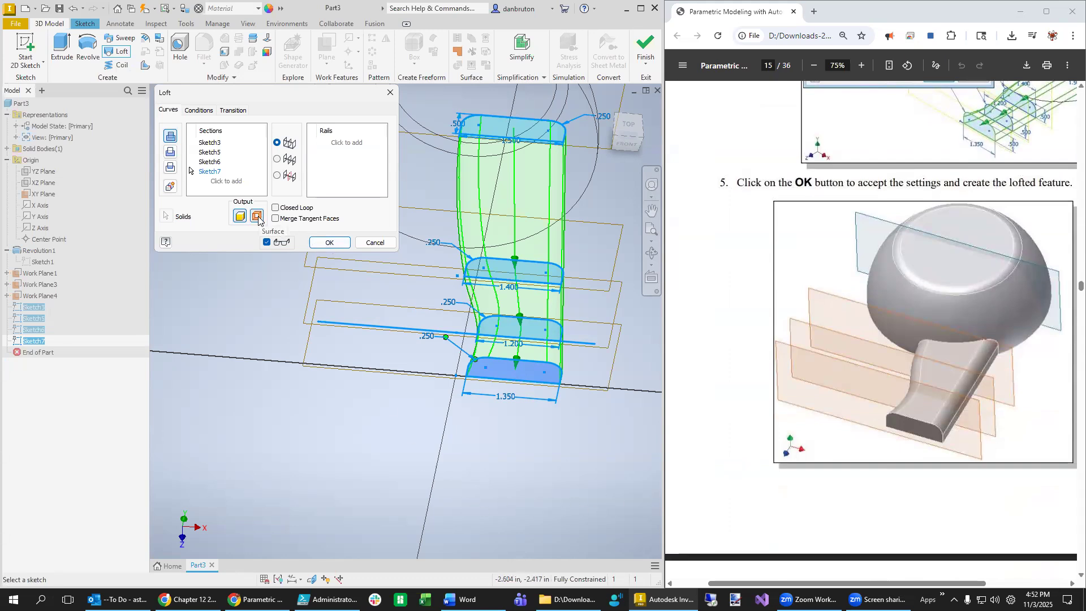
{"action": "left_click", "coordinate": [329, 242]}
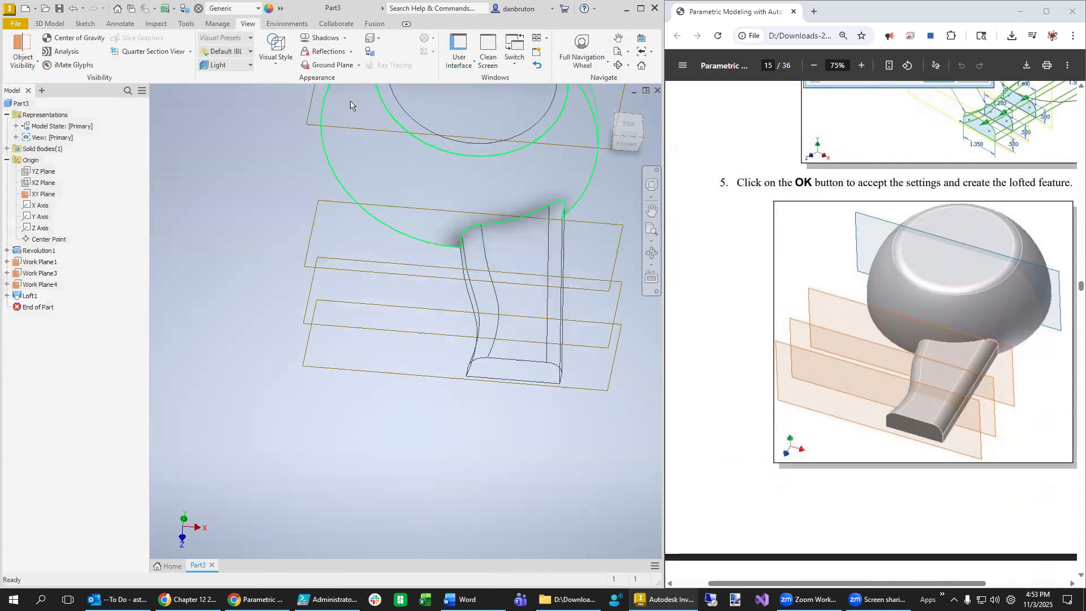
- Hide Work Plane1 through Work Plane4 and the XY Plane
{"action": "left_click", "coordinate": [41, 262]}
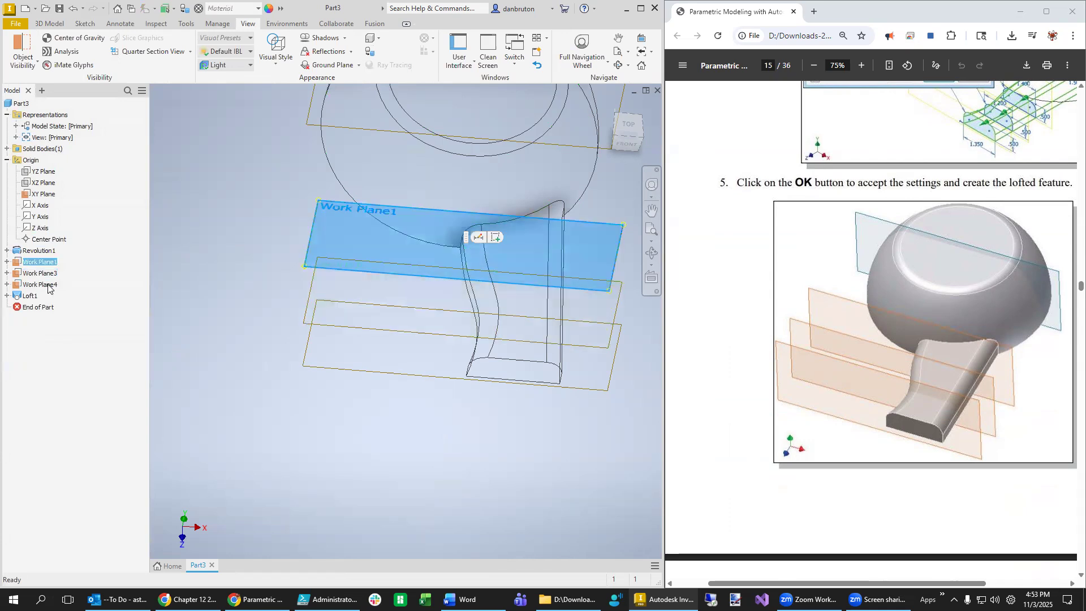
{"action": "left_click", "coordinate": [45, 286], "text": "shift"}
{"action": "right_click", "coordinate": [38, 259]}
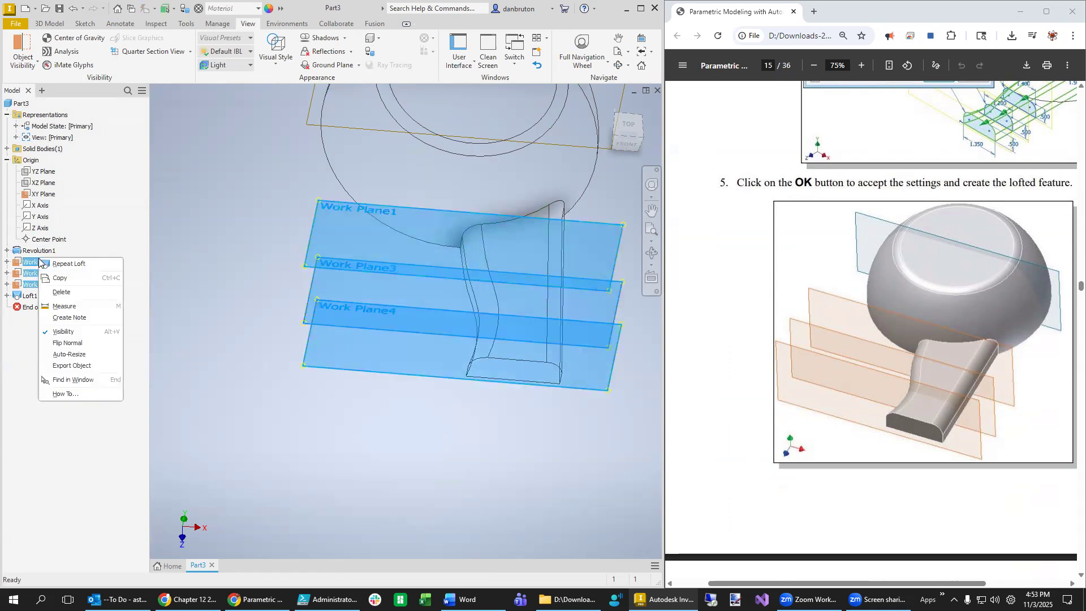
{"action": "left_click", "coordinate": [65, 333]}
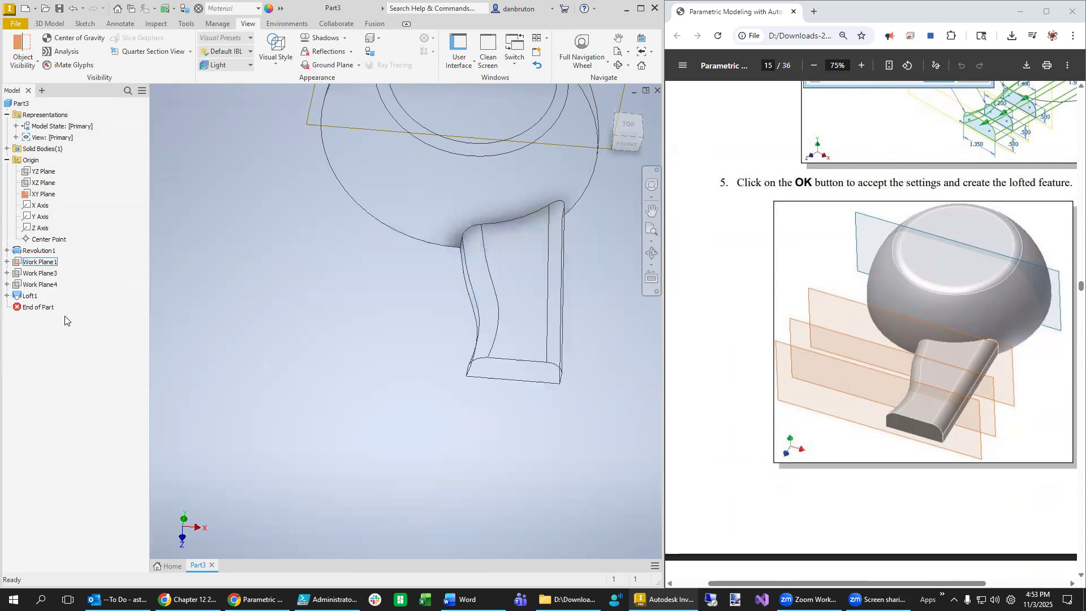
{"action": "left_click", "coordinate": [44, 194]}
{"action": "right_click", "coordinate": [44, 194]}
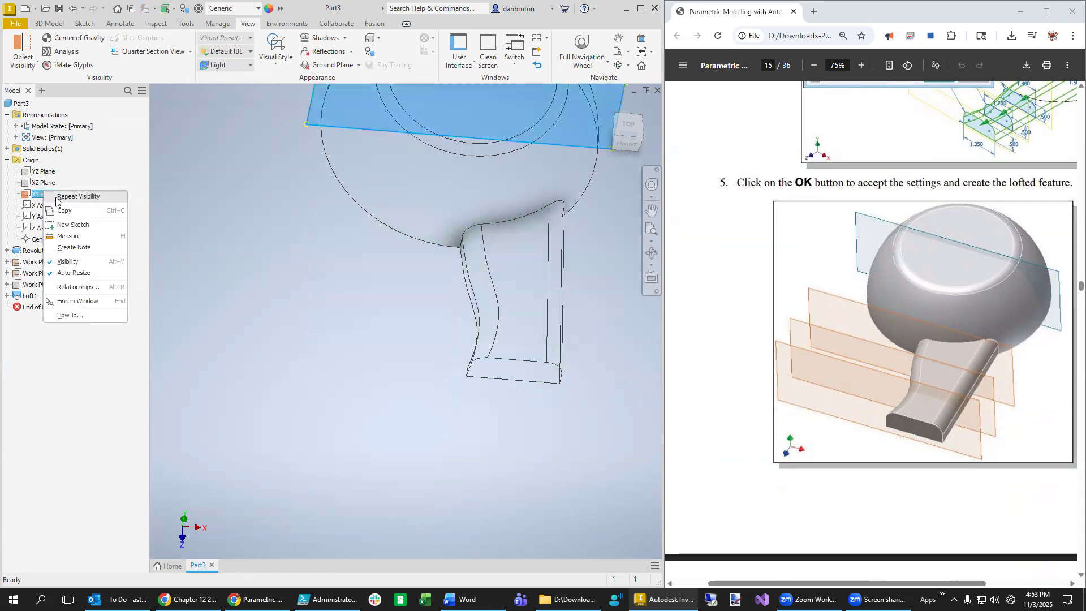
{"action": "left_click", "coordinate": [78, 263]}
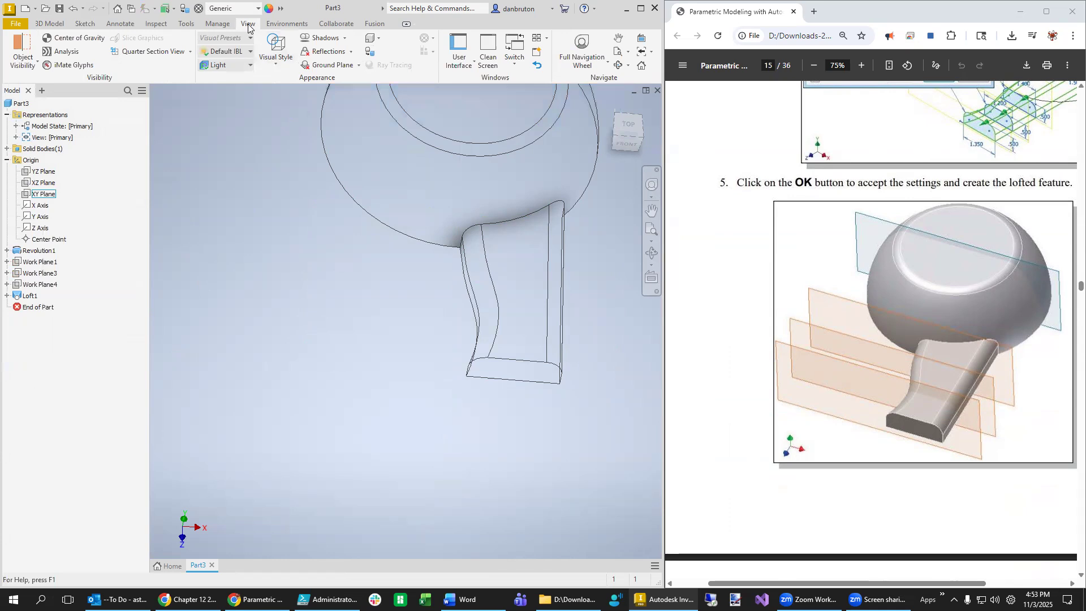
- Switch the visual style to Shaded with Edges and recentre the model
{"action": "left_click", "coordinate": [271, 59]}
{"action": "left_click", "coordinate": [309, 125]}
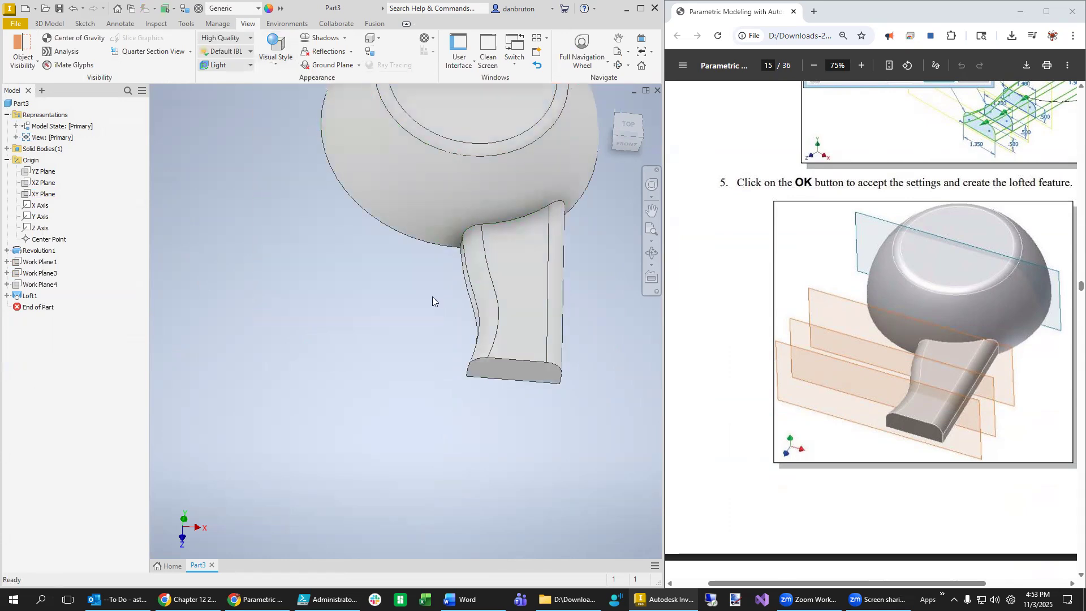
{"action": "middle_click_drag", "start_coordinate": [592, 435], "coordinate": [540, 556]}
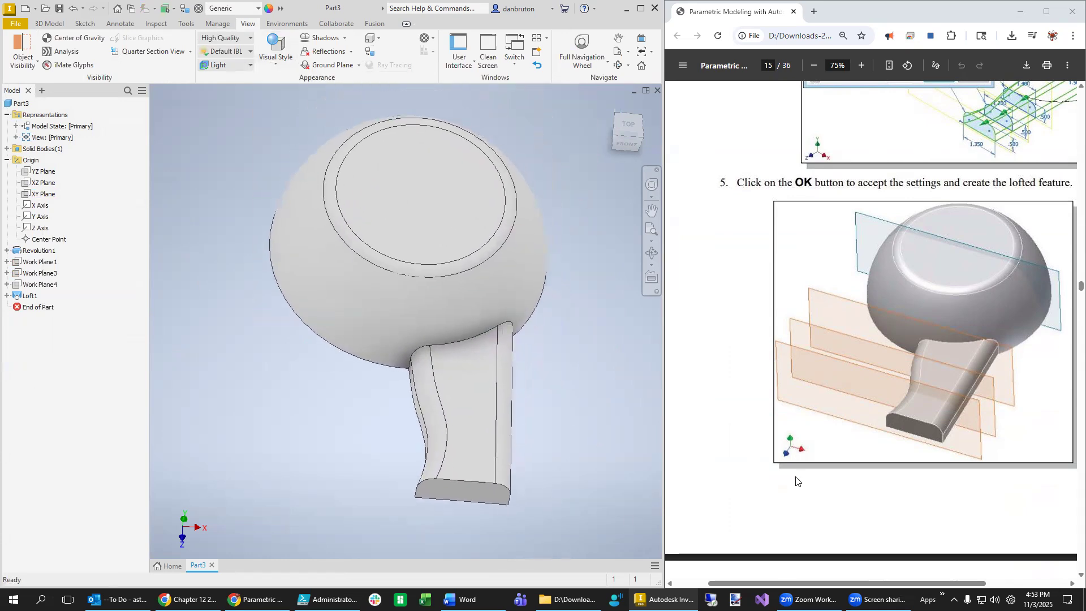
- Use the ViewCube to go from the Top view, rolled, to the Left view
{"action": "scroll", "coordinate": [889, 443], "scroll_direction": "down", "scroll_amount": 10}
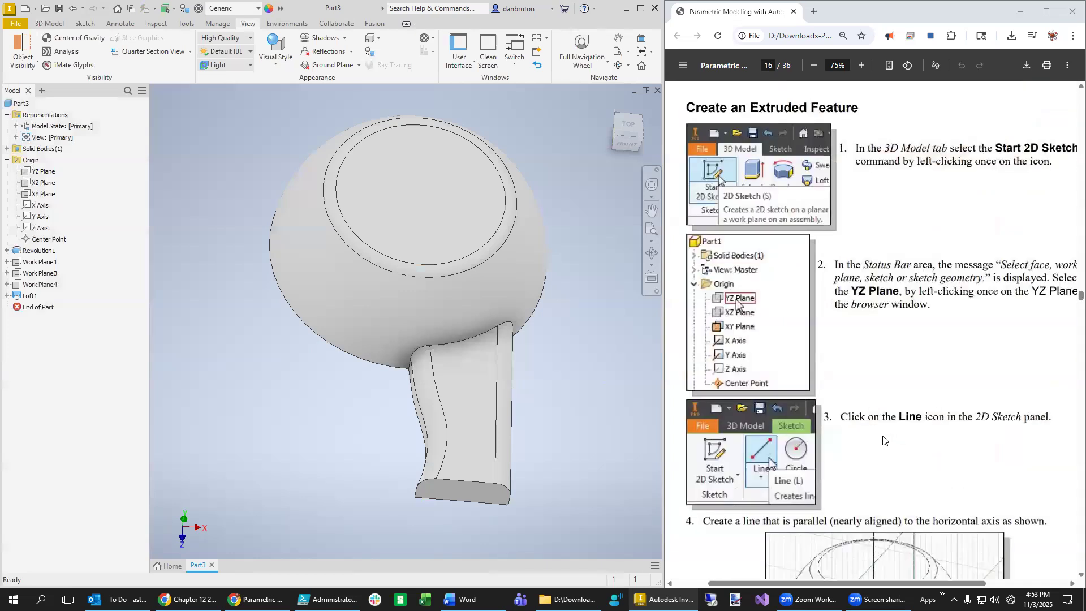
{"action": "scroll", "coordinate": [884, 439], "scroll_direction": "down", "scroll_amount": 4}
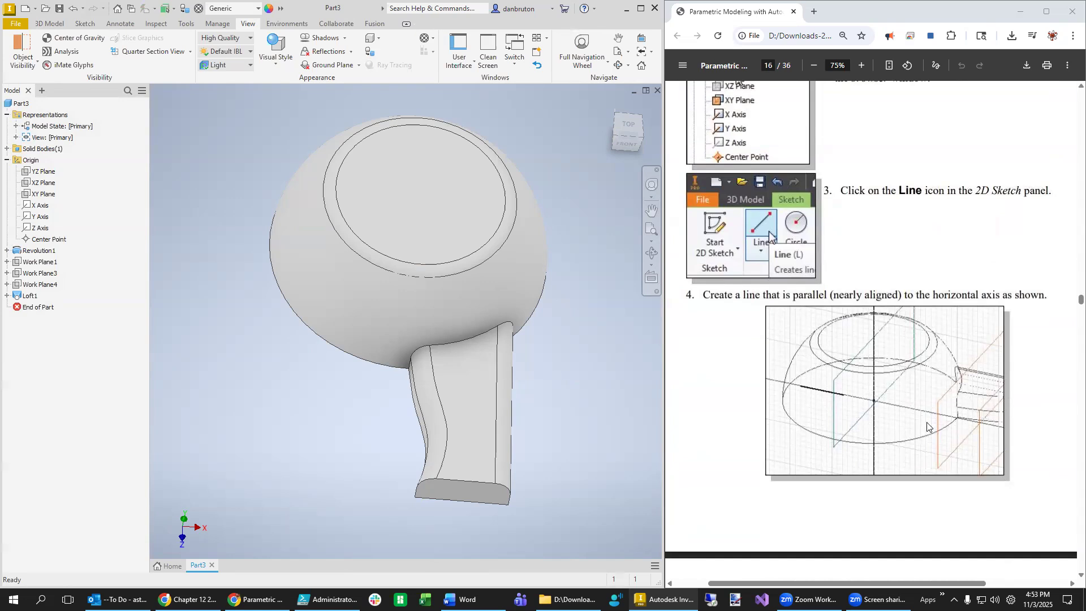
{"action": "scroll", "coordinate": [933, 427], "scroll_direction": "down", "scroll_amount": 8}
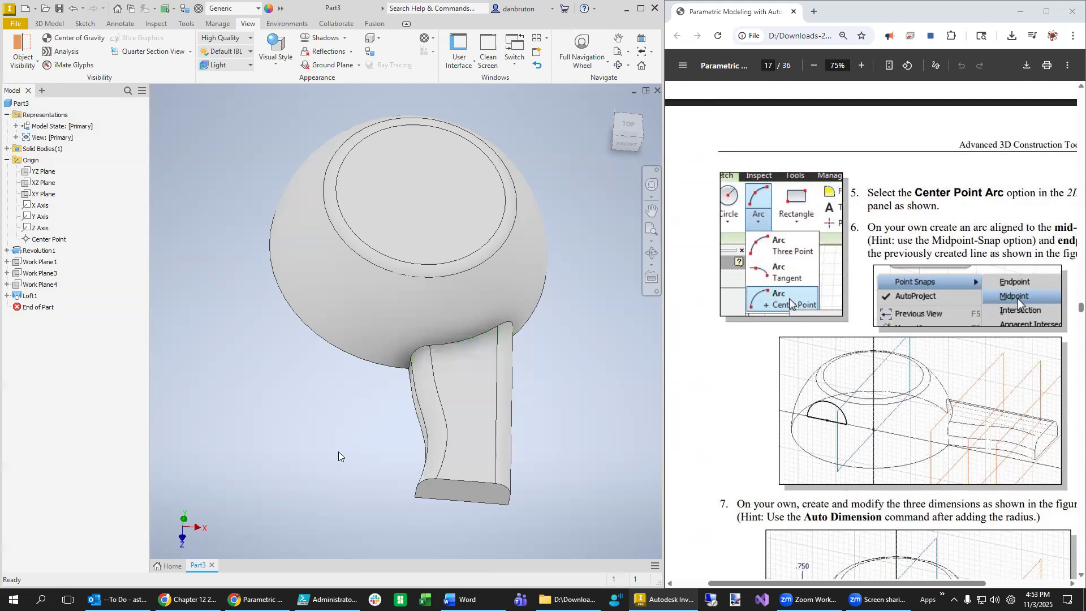
{"action": "left_click", "coordinate": [628, 126]}
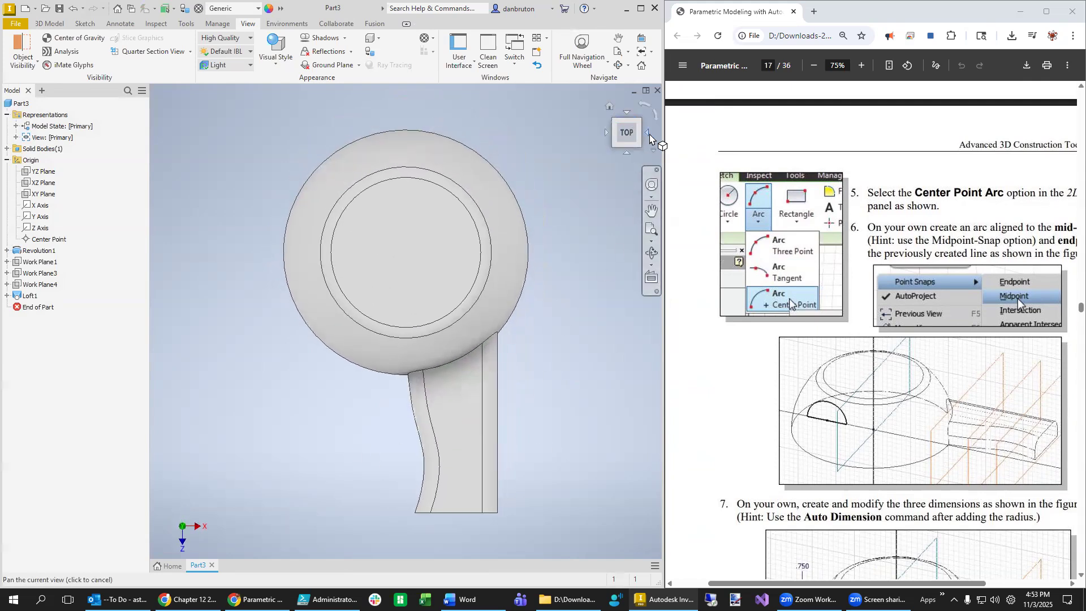
{"action": "left_click", "coordinate": [643, 107]}
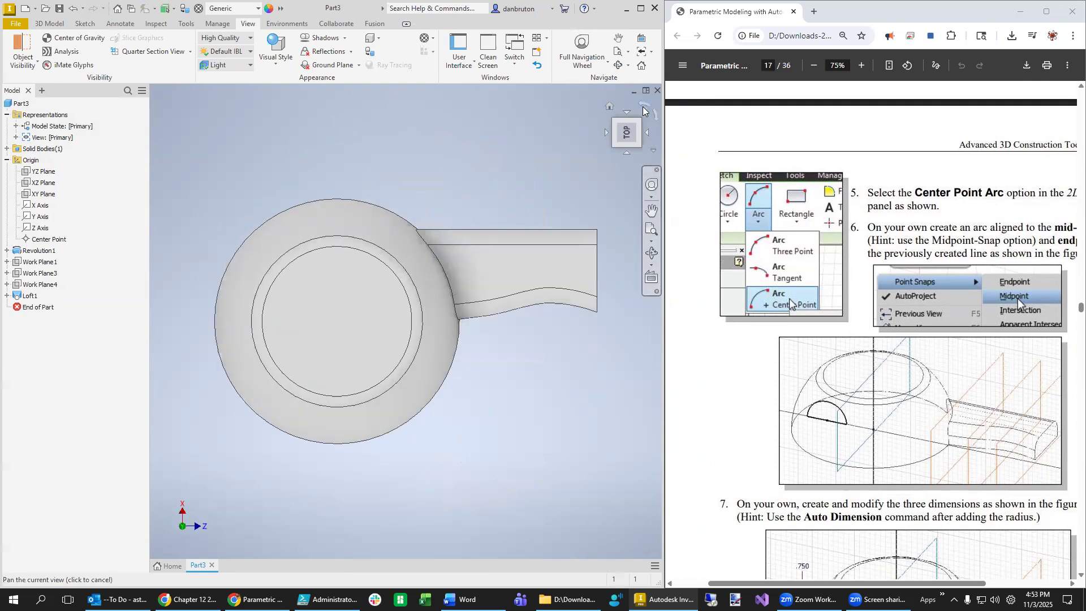
{"action": "left_click", "coordinate": [625, 154]}
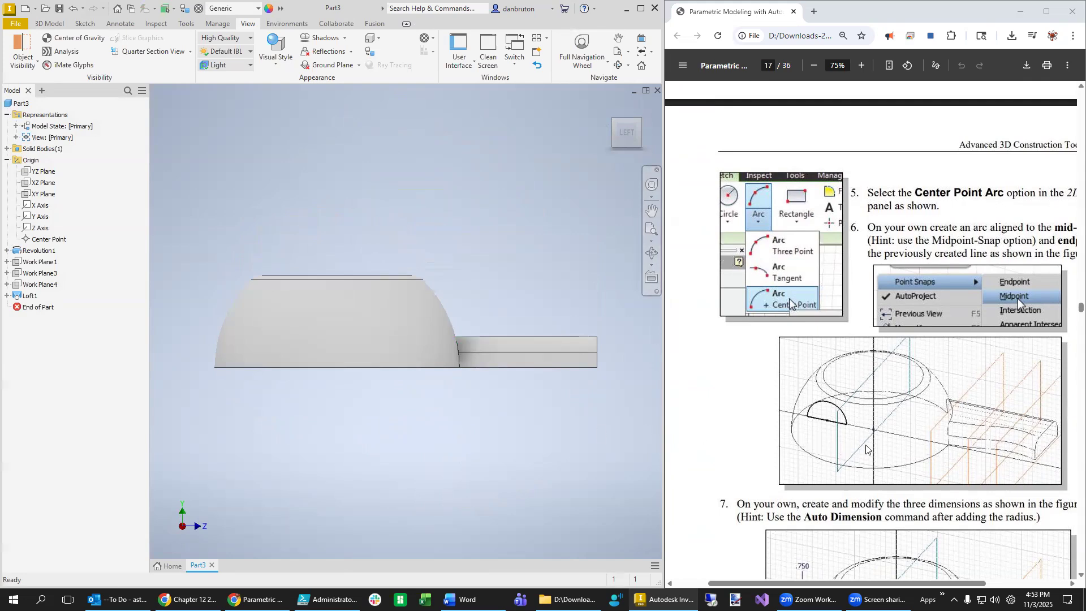
- Create a half section view through the YZ Plane at 0.000 offset
{"action": "left_click", "coordinate": [190, 52]}
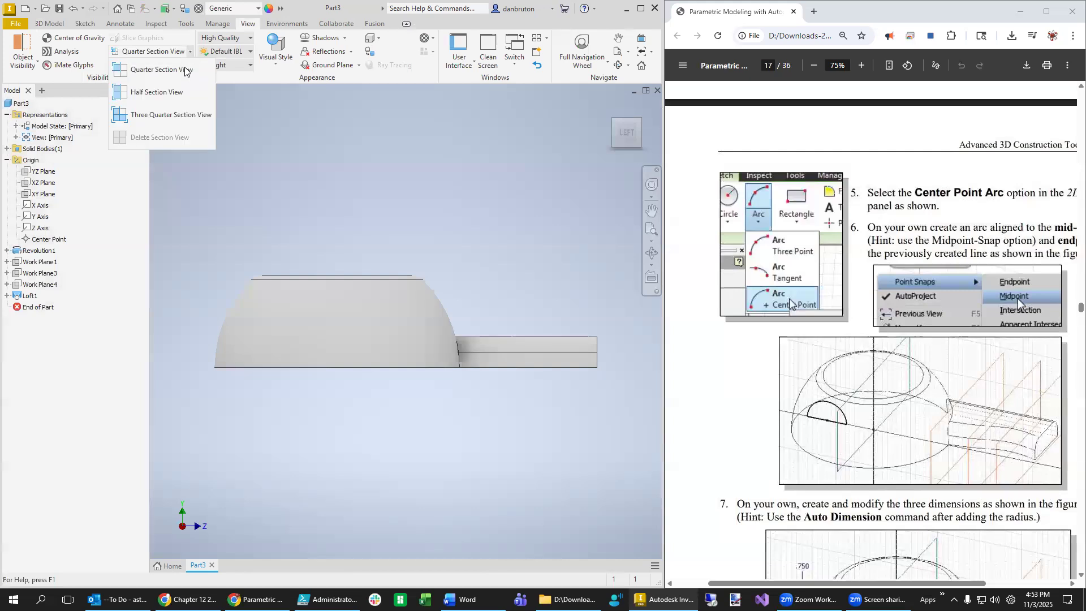
{"action": "left_click", "coordinate": [175, 94]}
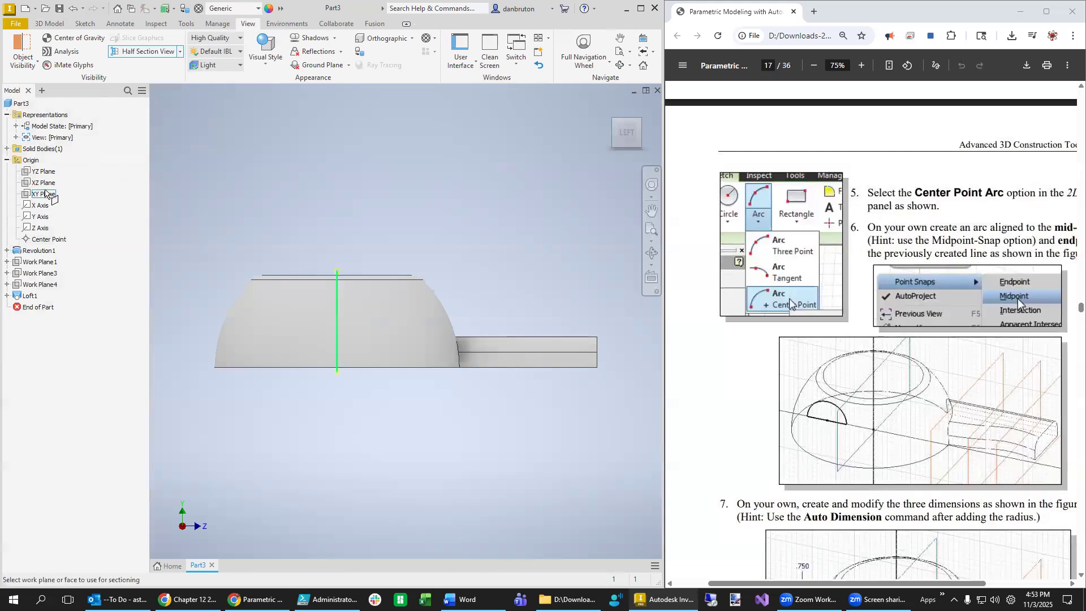
{"action": "left_click", "coordinate": [47, 171]}
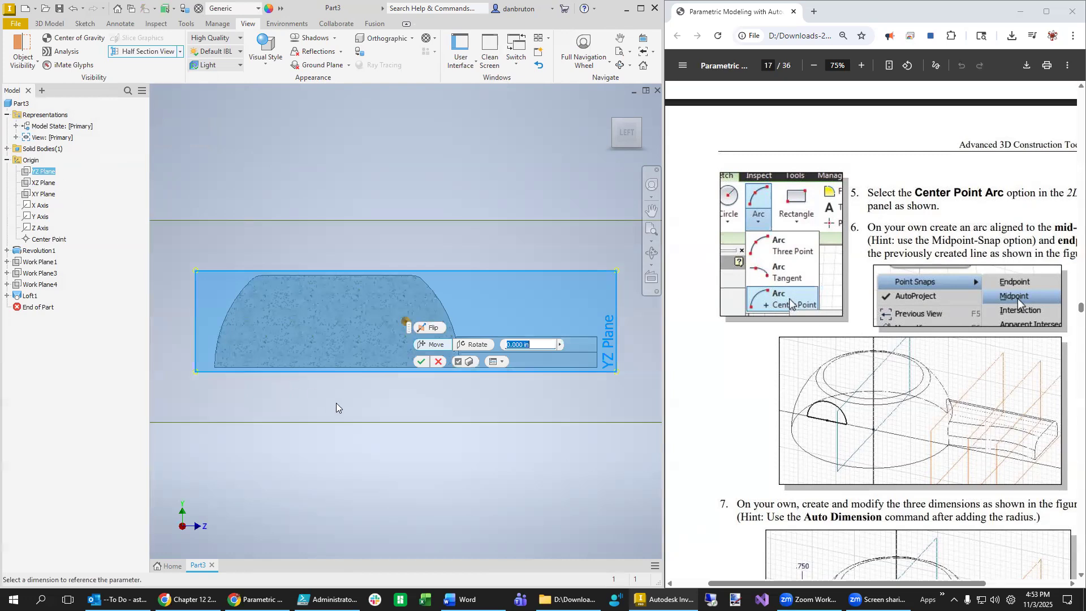
{"action": "left_click", "coordinate": [422, 361]}
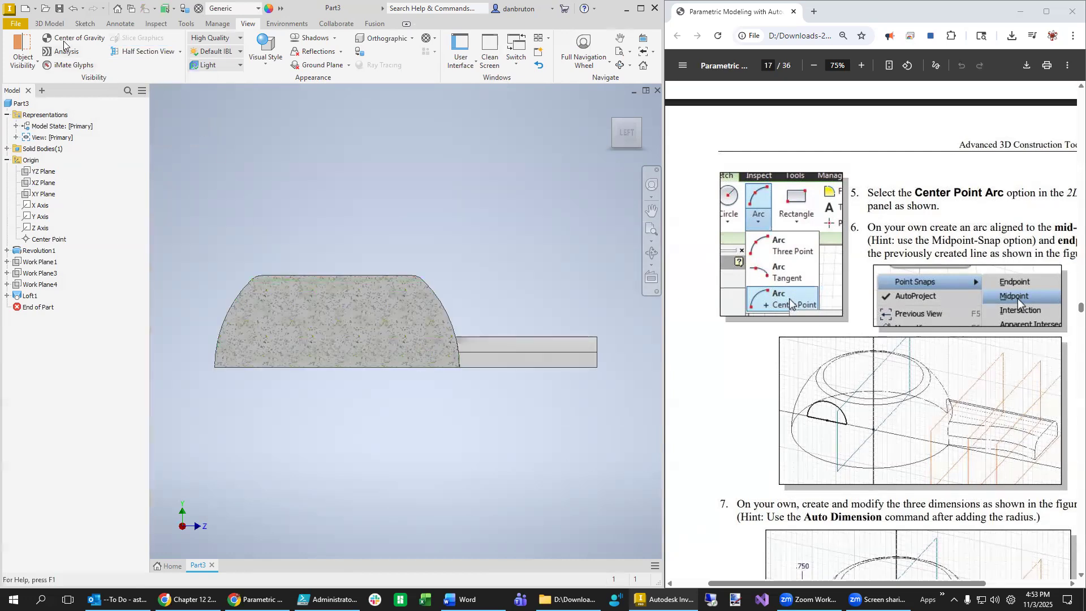
{"action": "left_click", "coordinate": [85, 24]}
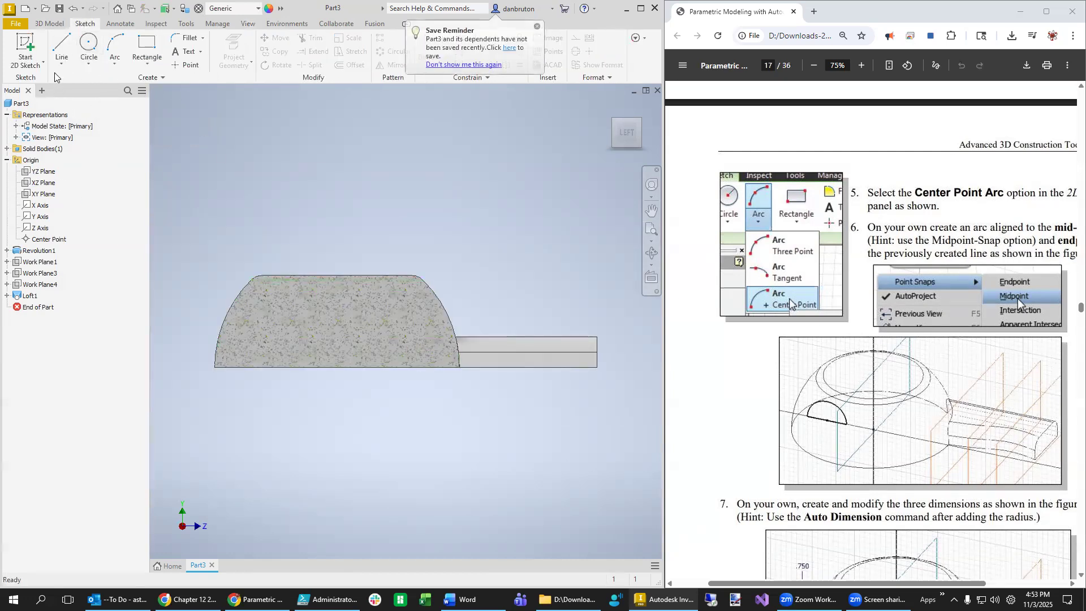
{"action": "right_click", "coordinate": [47, 173]}
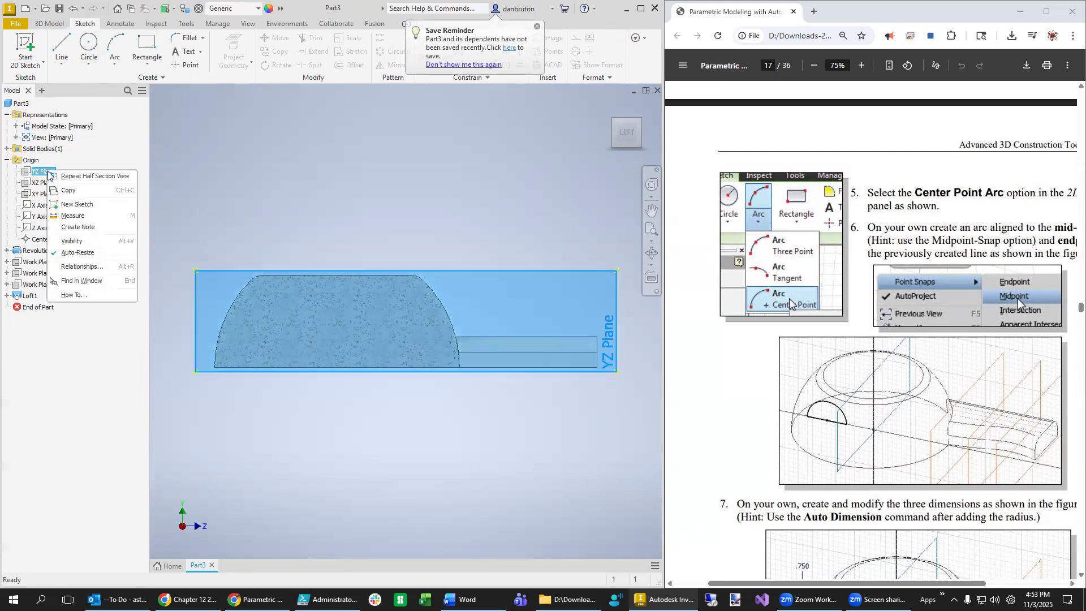
- Start a sketch on the YZ Plane and draw a half-circle center-point arc on the dome's base line
{"action": "left_click", "coordinate": [77, 204]}
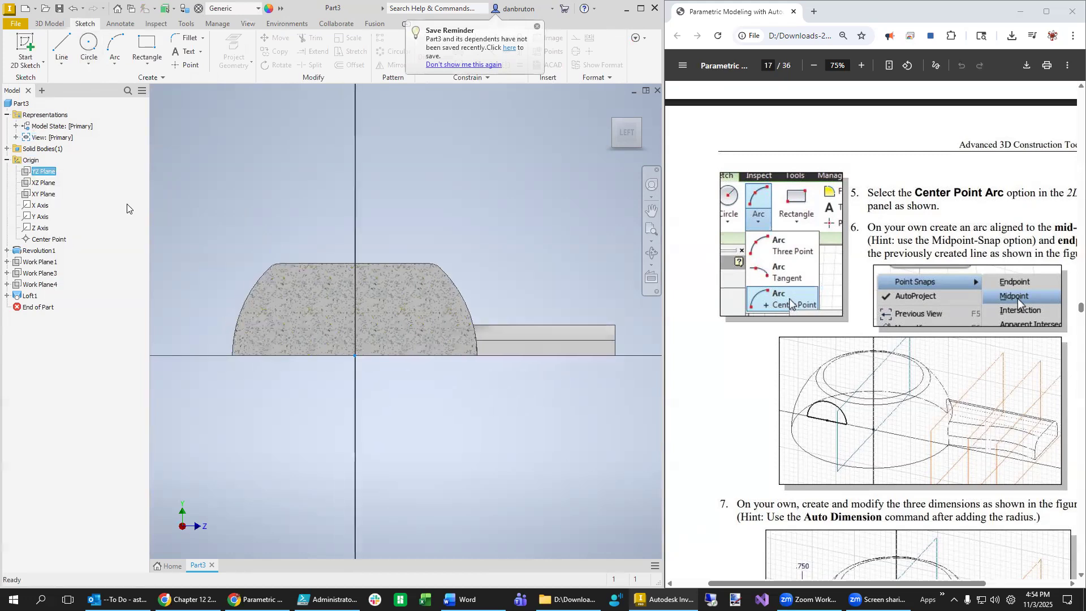
{"action": "left_click", "coordinate": [115, 64]}
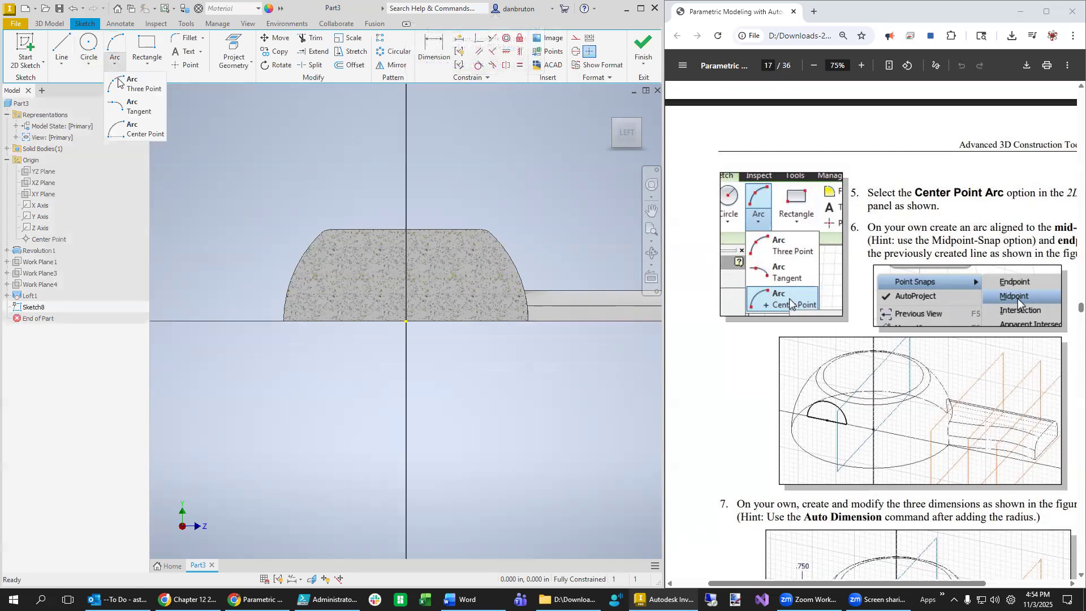
{"action": "left_click", "coordinate": [128, 133]}
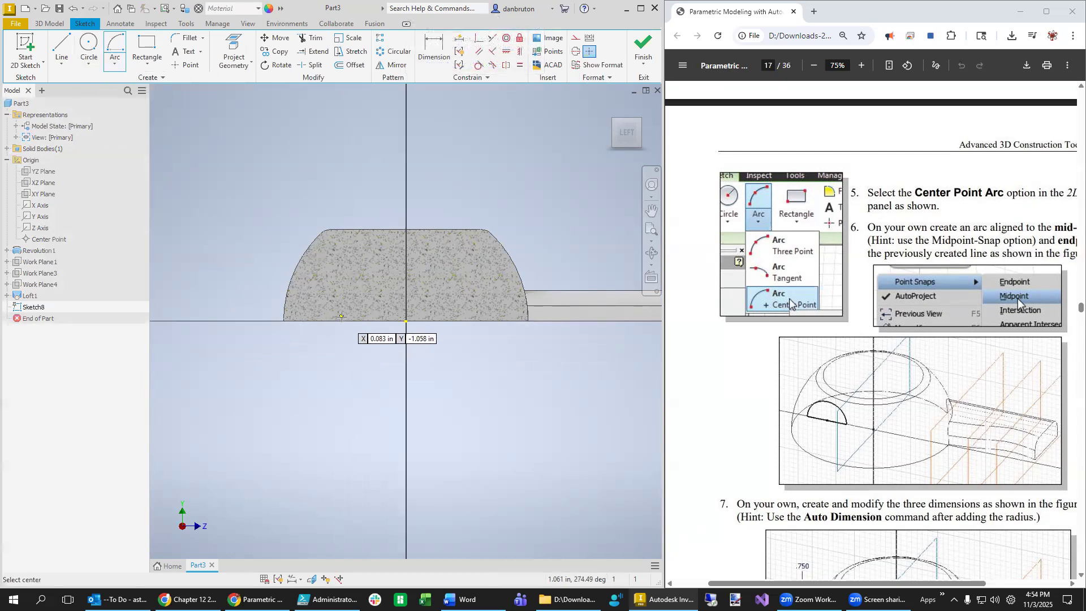
{"action": "left_click", "coordinate": [344, 321]}
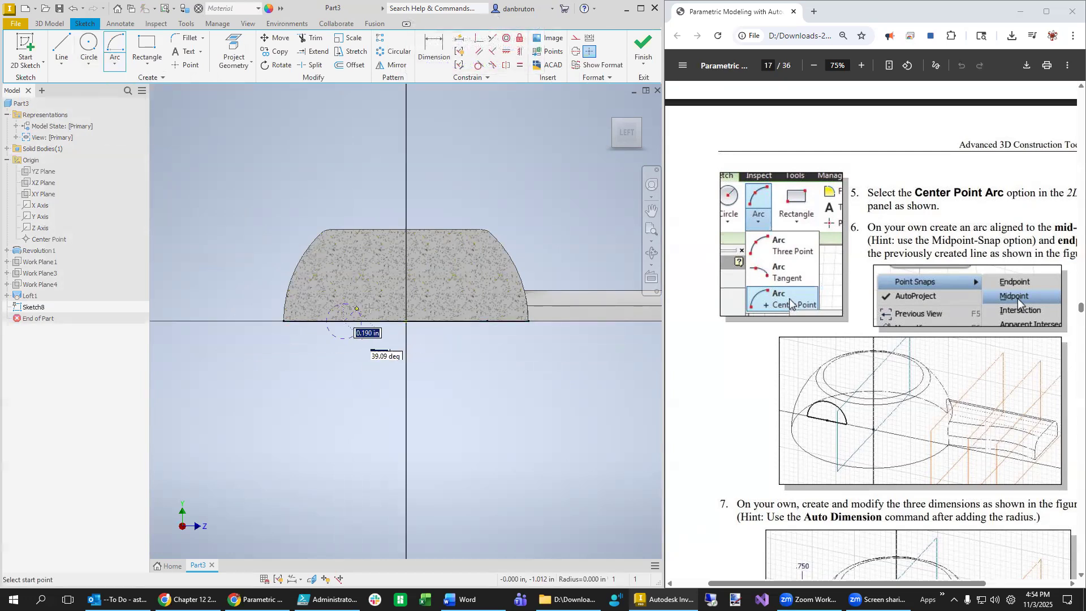
{"action": "left_click", "coordinate": [387, 320]}
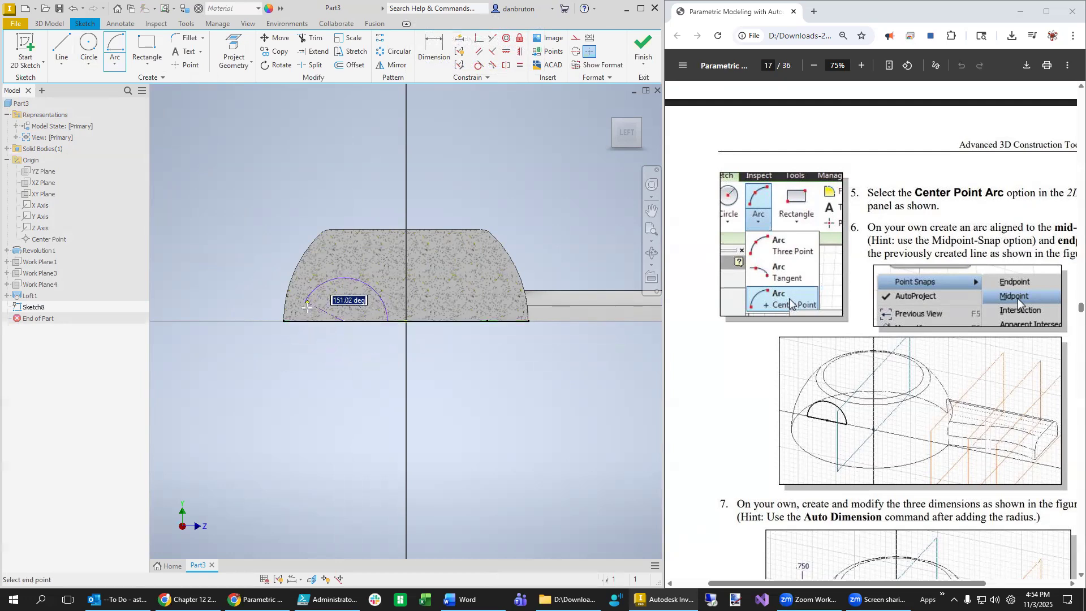
{"action": "left_click", "coordinate": [301, 321]}
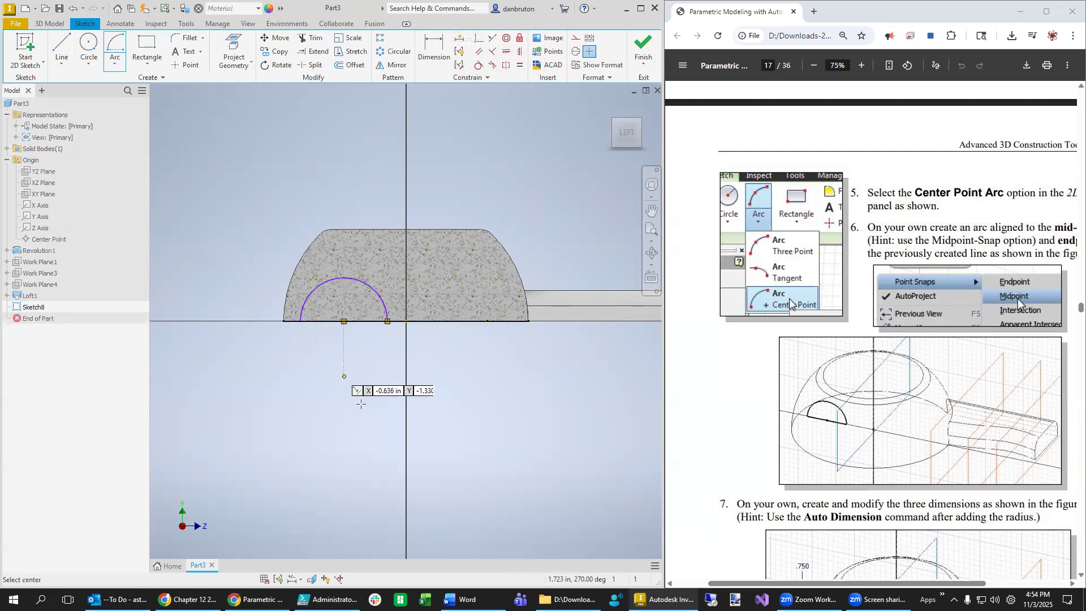
{"action": "key", "text": "Escape"}
- Open Auto Dimension for the new sketch
{"action": "left_click", "coordinate": [435, 51]}
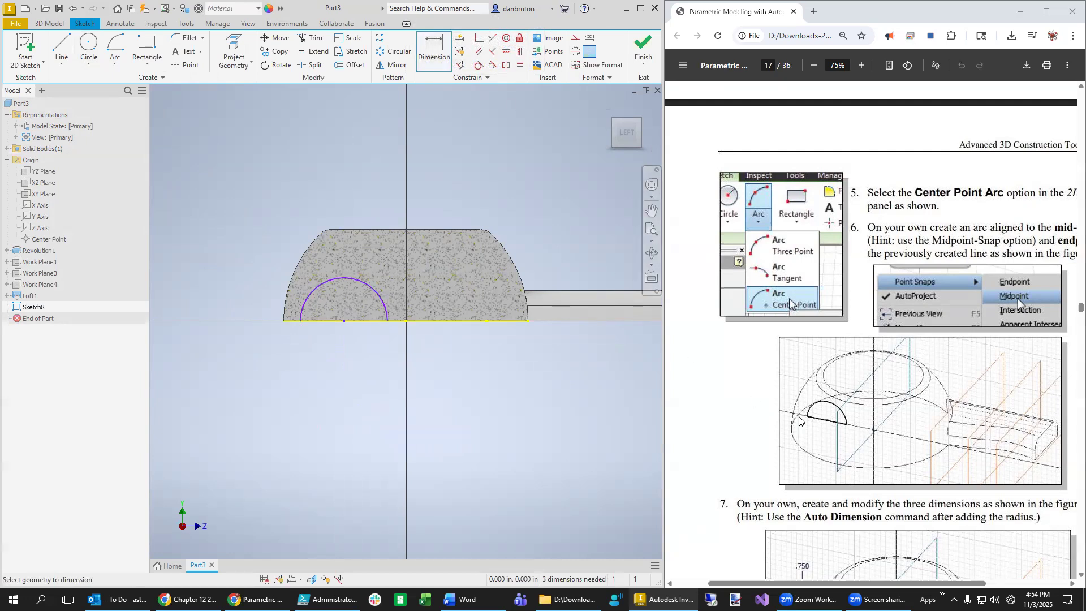
{"action": "scroll", "coordinate": [876, 440], "scroll_direction": "down", "scroll_amount": 4}
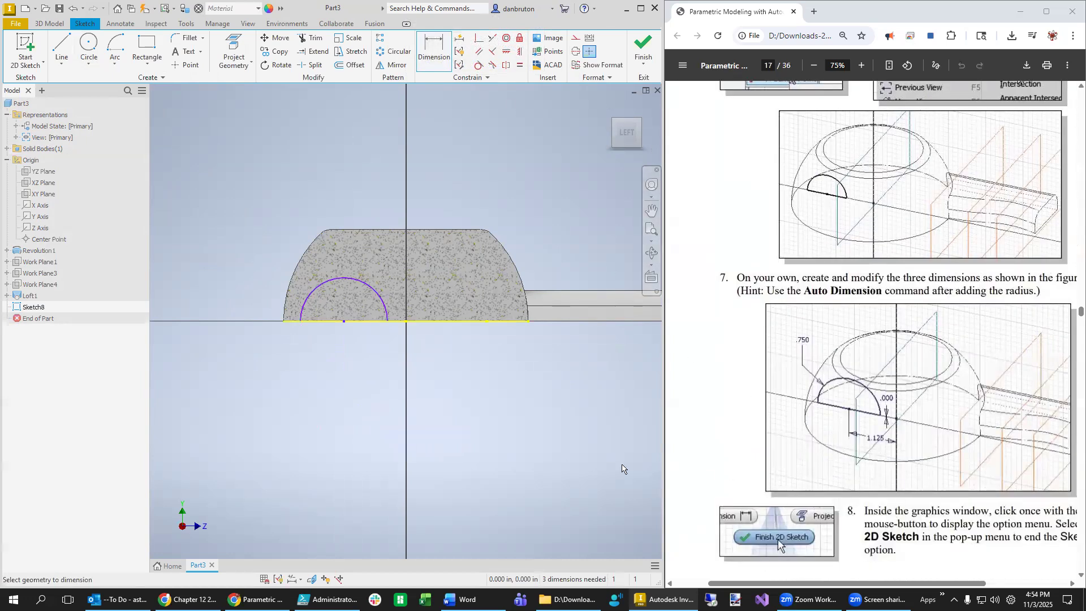
{"action": "left_click", "coordinate": [460, 39]}
- Apply the automatic dimensions, then remove them from the arc
{"action": "left_click", "coordinate": [200, 166]}
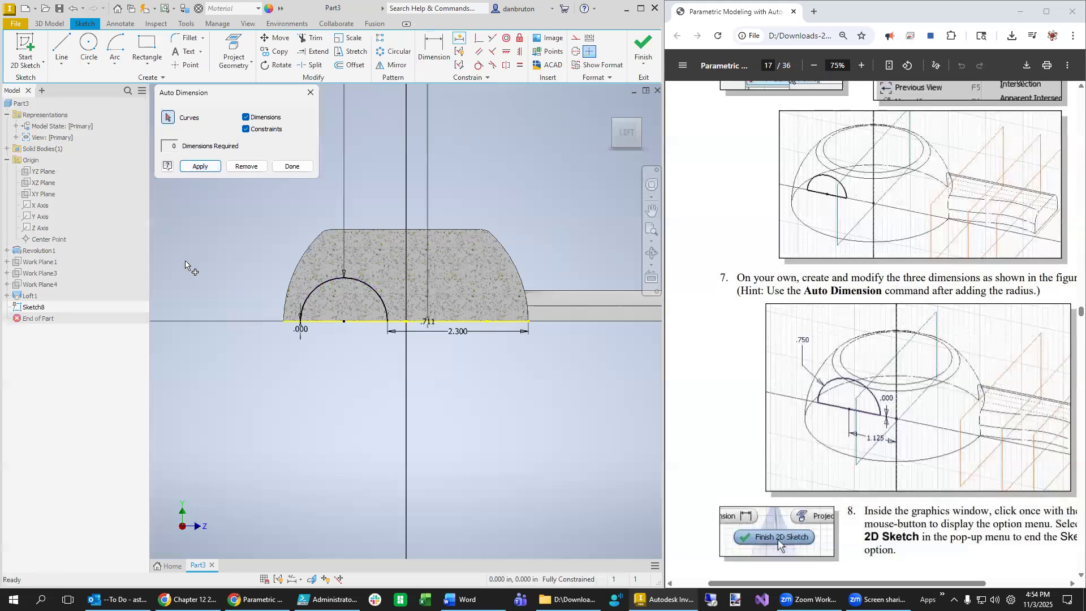
{"action": "scroll", "coordinate": [368, 416], "scroll_direction": "down", "scroll_amount": 5}
{"action": "scroll", "coordinate": [368, 416], "scroll_direction": "down", "scroll_amount": 3}
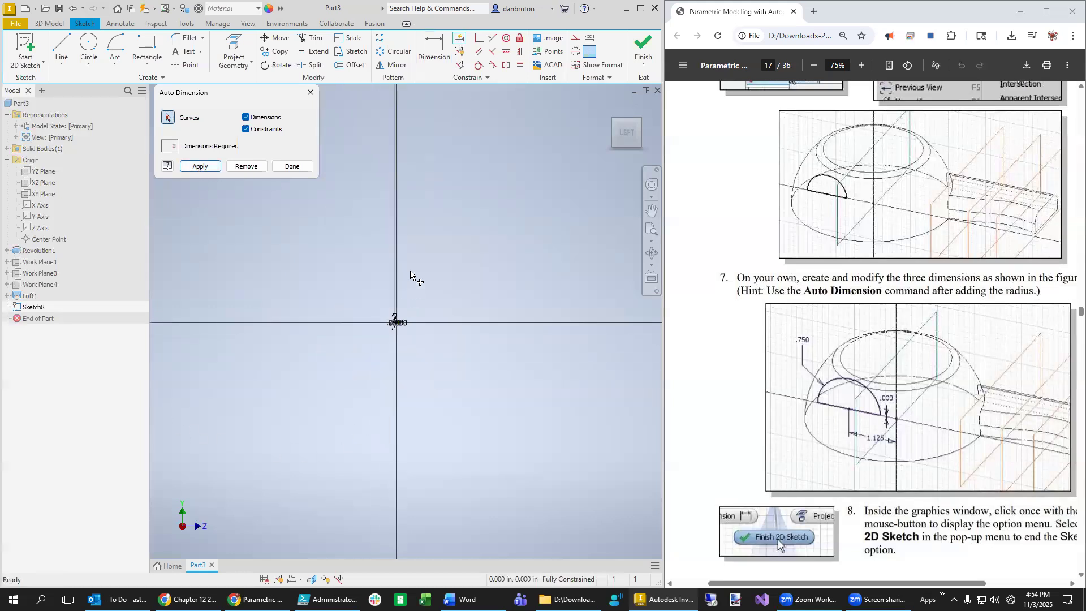
{"action": "scroll", "coordinate": [429, 201], "scroll_direction": "up", "scroll_amount": 4}
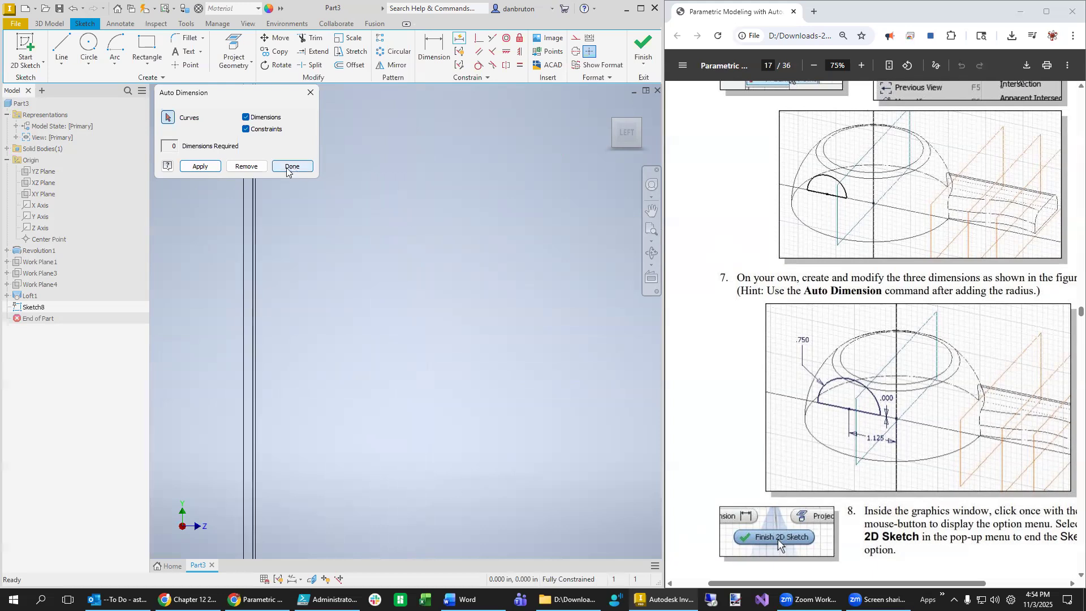
{"action": "left_click", "coordinate": [246, 165]}
{"action": "scroll", "coordinate": [339, 437], "scroll_direction": "up", "scroll_amount": 2}
{"action": "scroll", "coordinate": [367, 457], "scroll_direction": "down", "scroll_amount": 6}
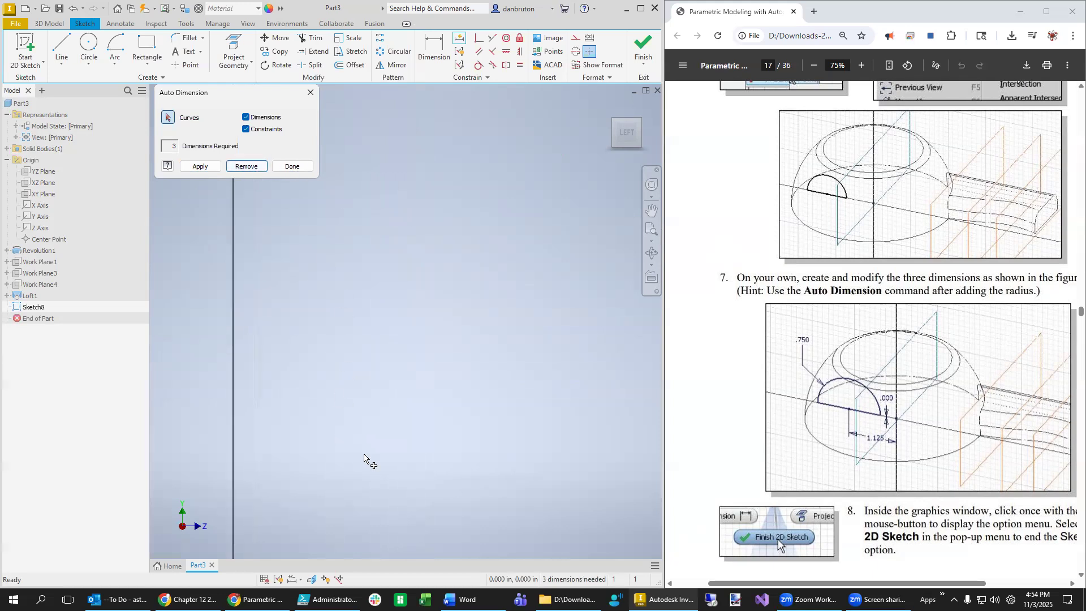
{"action": "scroll", "coordinate": [452, 487], "scroll_direction": "up", "scroll_amount": 4}
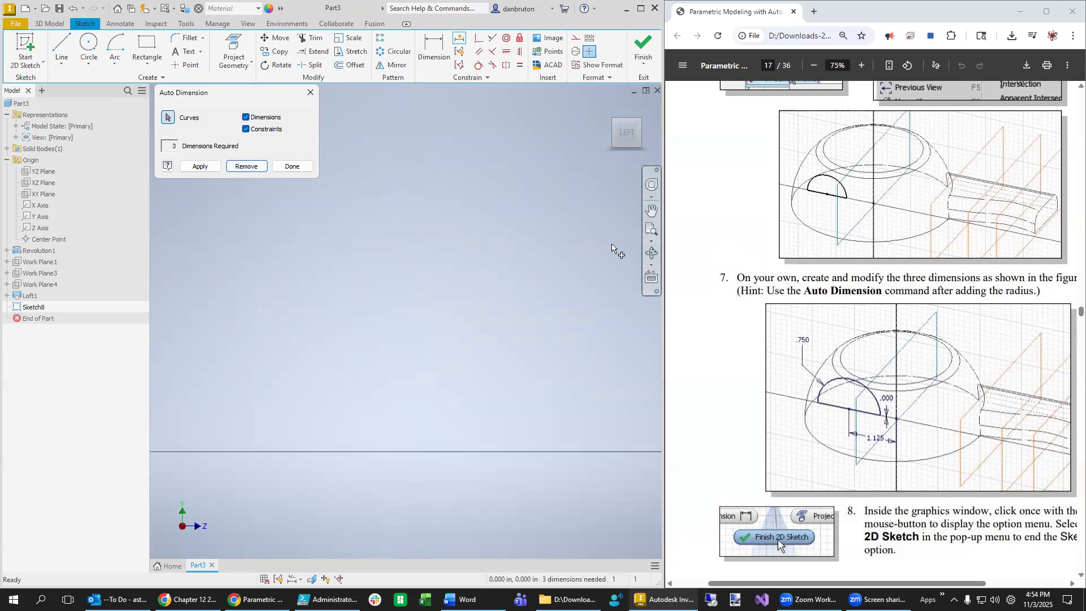
- Zoom to fit the whole sketch and close Auto Dimension
{"action": "left_click", "coordinate": [657, 232]}
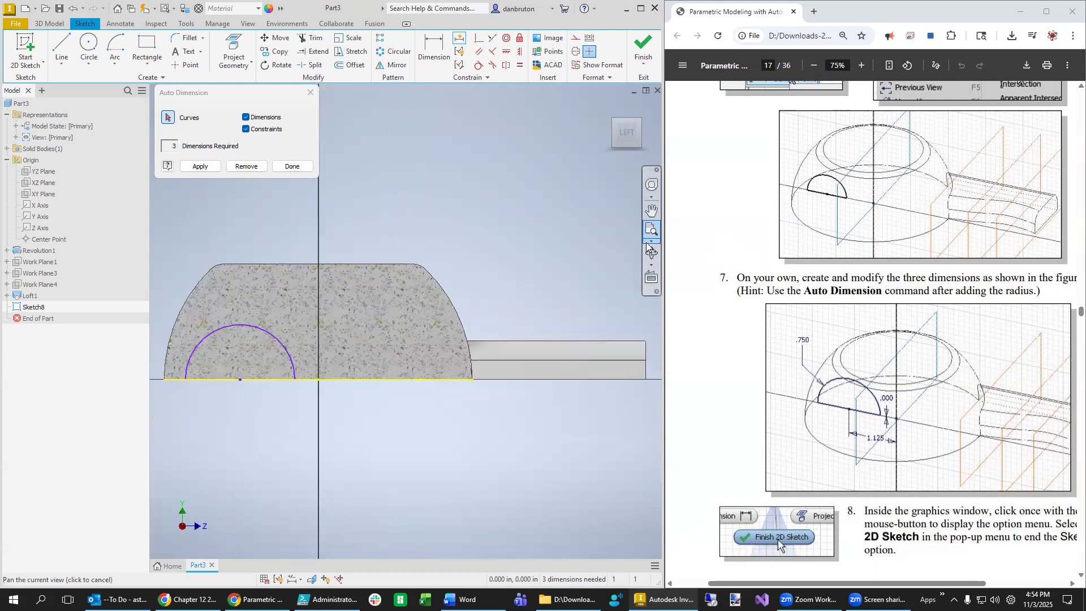
{"action": "middle_click_drag", "start_coordinate": [377, 466], "coordinate": [470, 472]}
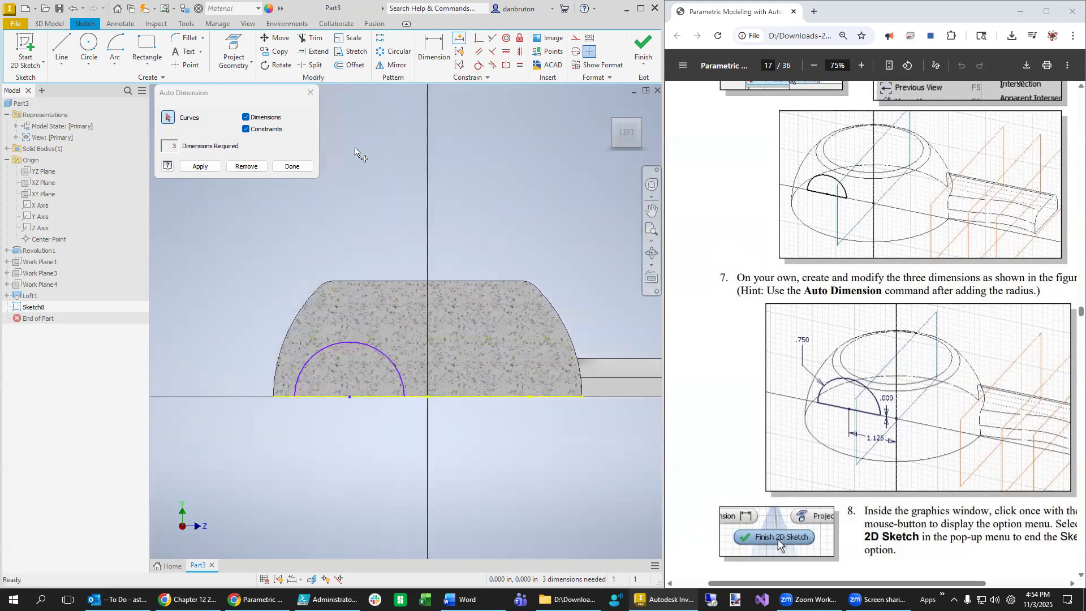
{"action": "left_click", "coordinate": [311, 92]}
{"action": "left_click", "coordinate": [433, 47]}
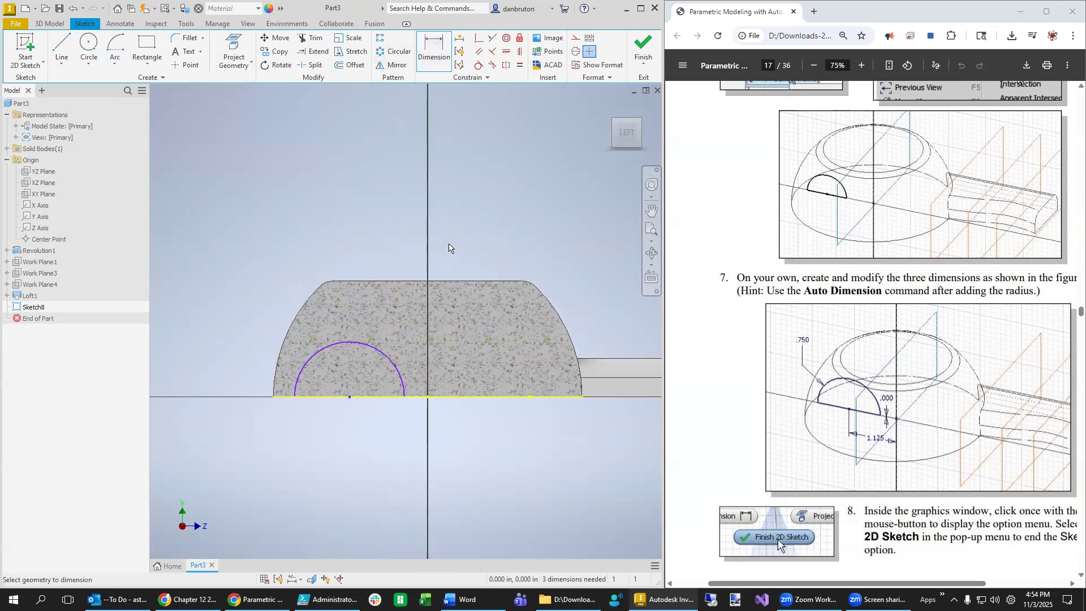
- Dimension the arc's radius as 0.75
{"action": "left_click", "coordinate": [310, 362]}
{"action": "left_click", "coordinate": [259, 317]}
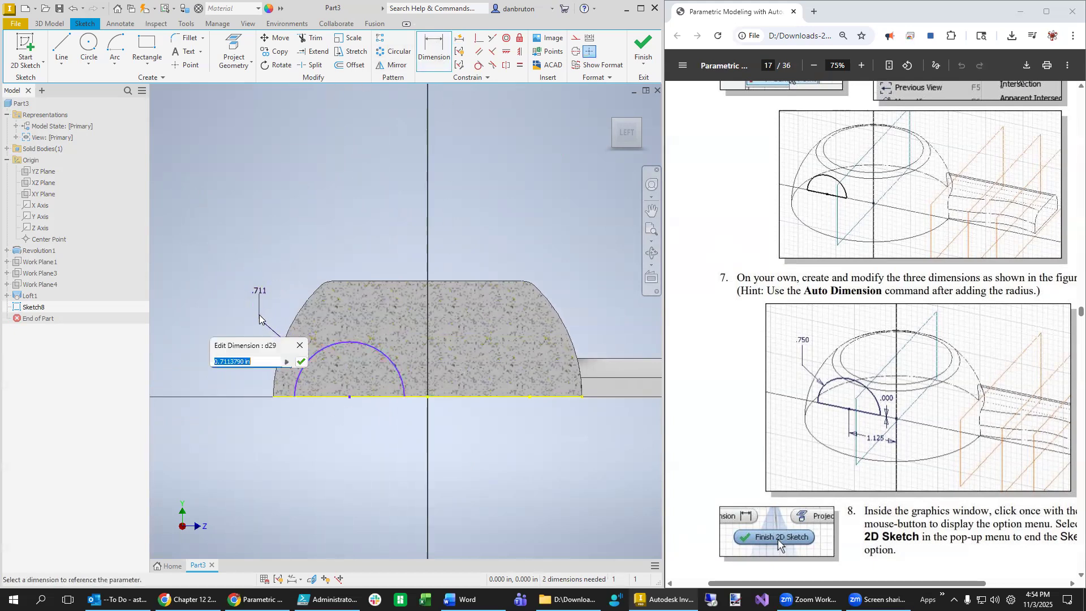
{"action": "type", "text": "0.75"}
{"action": "key", "text": "Return"}
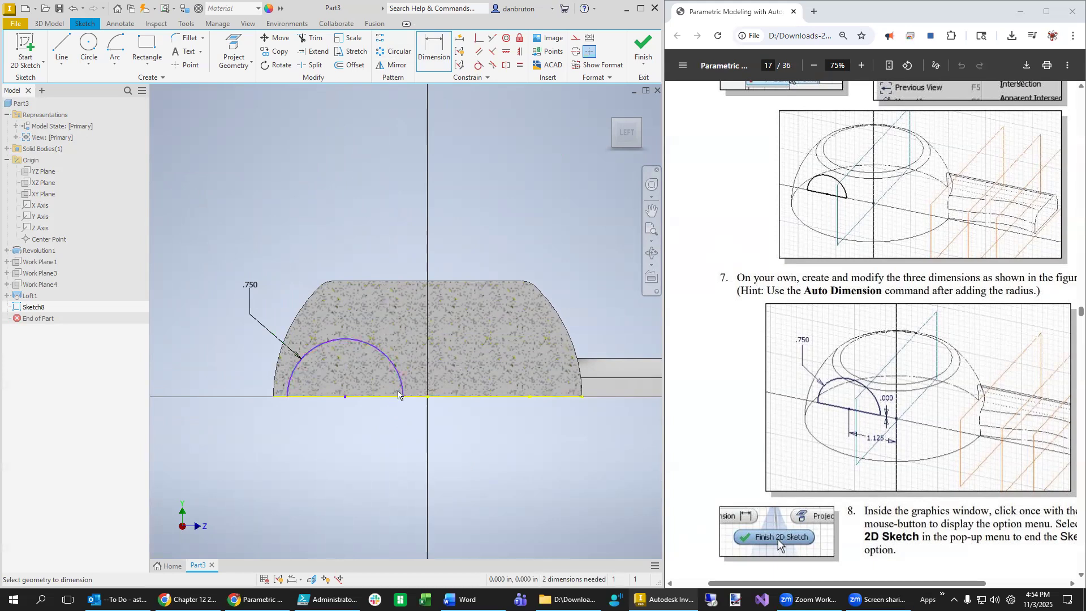
- Dimension the arc centre 1.125 from the origin along the base line
{"action": "left_click", "coordinate": [427, 397]}
{"action": "left_click", "coordinate": [345, 397]}
{"action": "left_click", "coordinate": [385, 422]}
{"action": "left_click", "coordinate": [385, 422]}
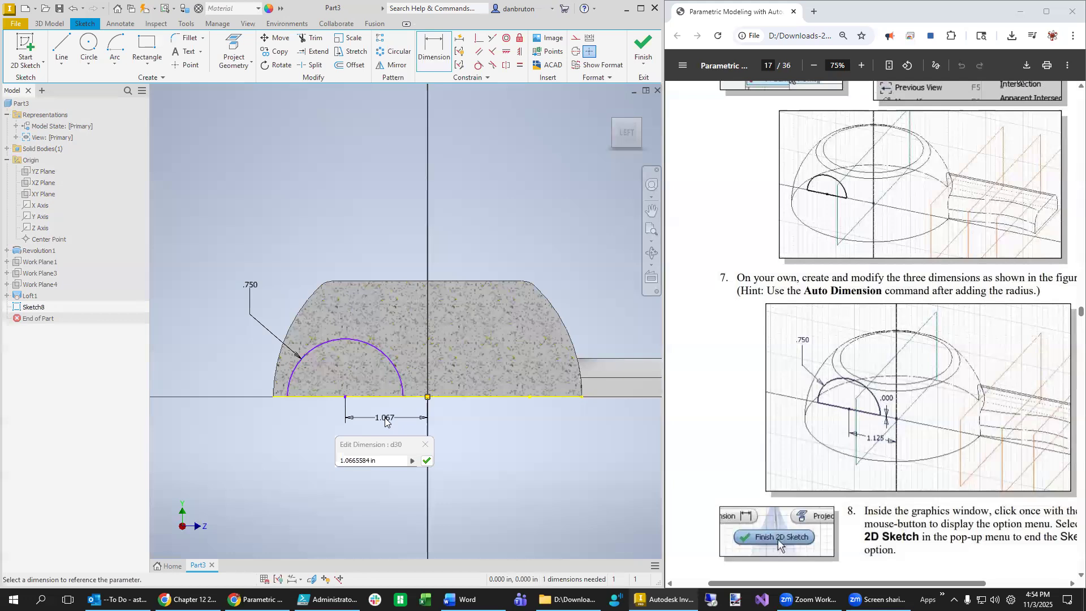
{"action": "left_click", "coordinate": [389, 461]}
{"action": "type", "text": "1.25"}
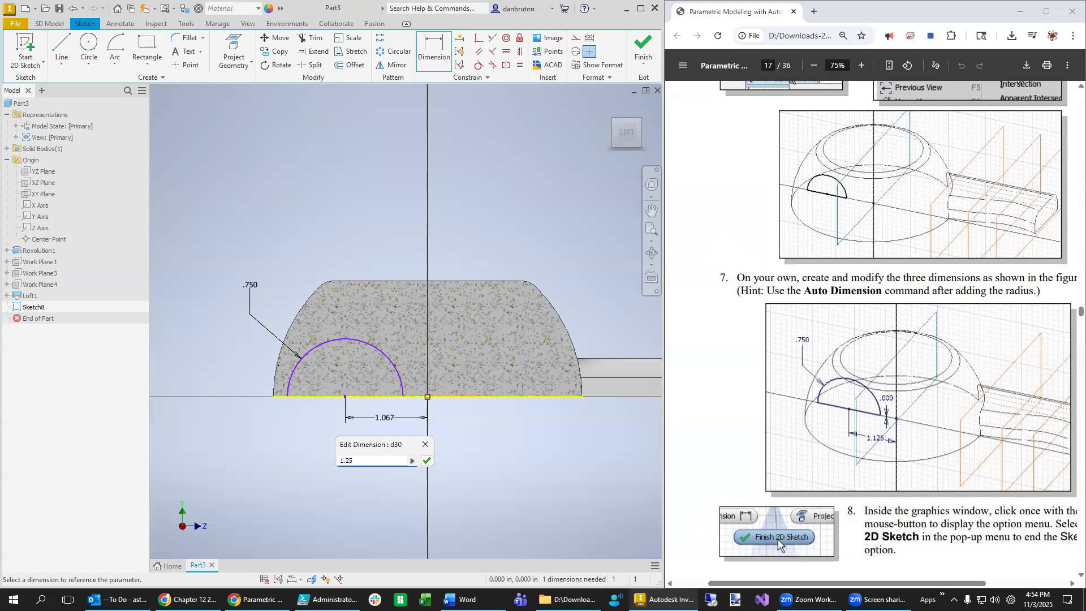
{"action": "type", "text": "1"}
{"action": "key", "text": "Return"}
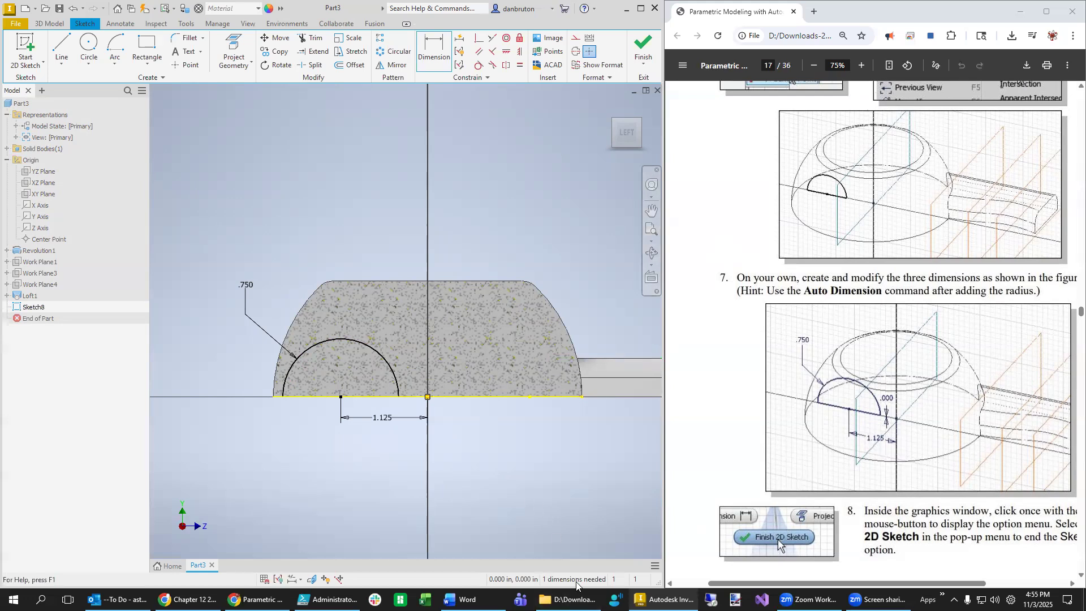
- End dimensioning, show all degrees of freedom, and drag the arc's left end below the base line
{"action": "right_click", "coordinate": [495, 462]}
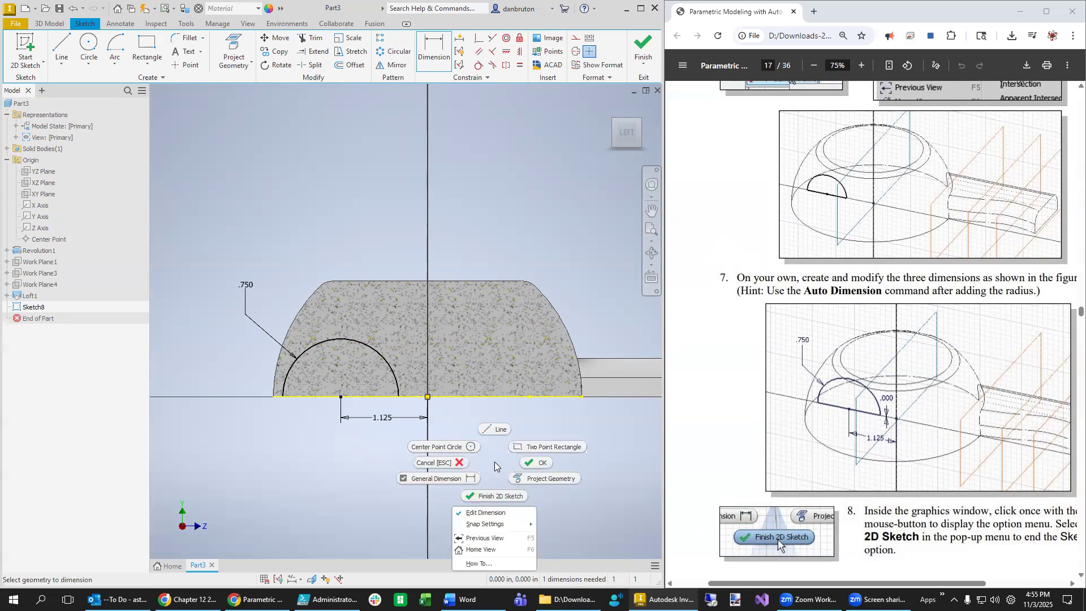
{"action": "left_click", "coordinate": [486, 185]}
{"action": "right_click", "coordinate": [486, 184]}
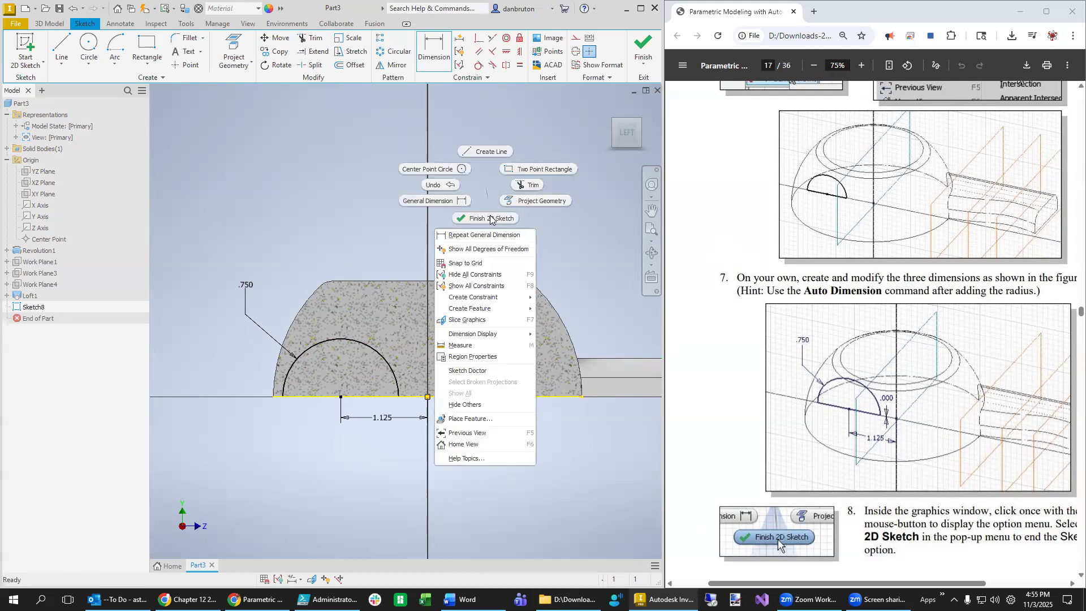
{"action": "left_click", "coordinate": [485, 252]}
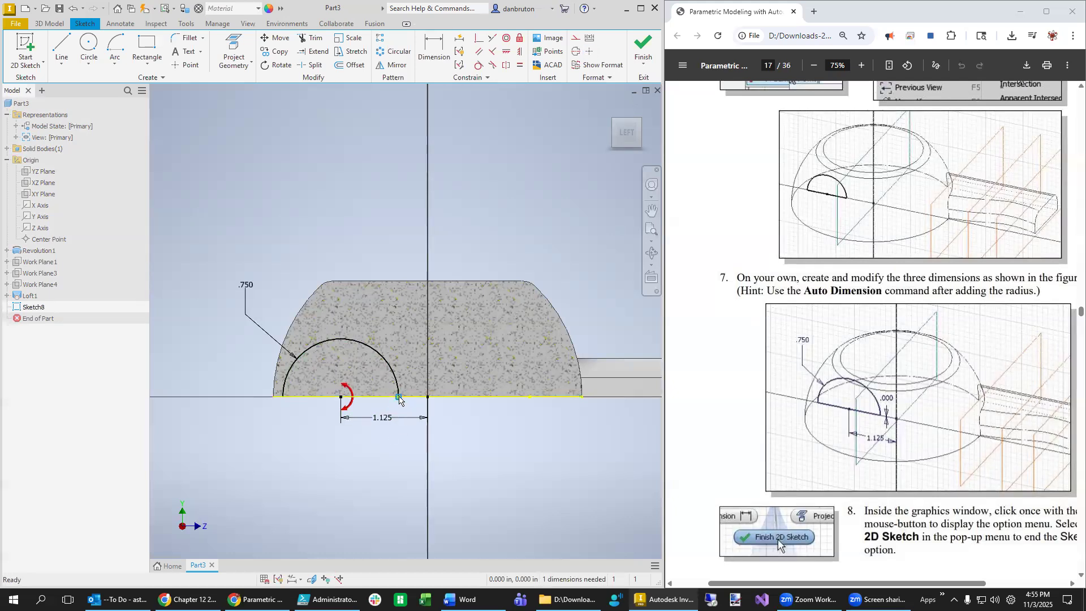
{"action": "left_click_drag", "start_coordinate": [284, 395], "coordinate": [346, 458]}
- Try a point-on-line constraint on the arc end, undo it, and drag the end back near the base line
{"action": "left_click", "coordinate": [479, 39]}
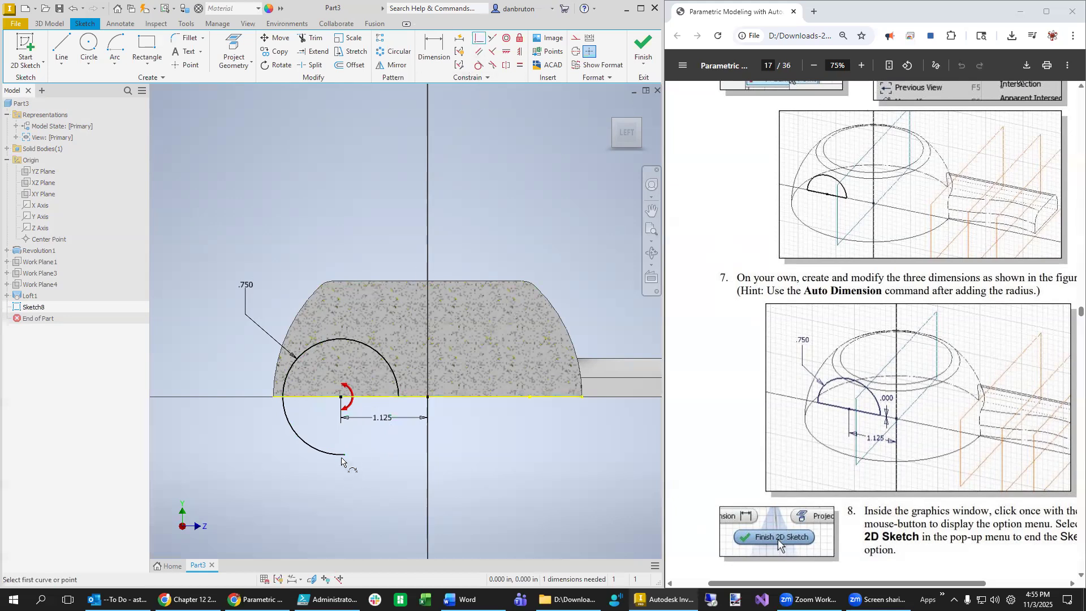
{"action": "left_click", "coordinate": [345, 454]}
{"action": "left_click", "coordinate": [356, 396]}
{"action": "key", "text": "ctrl+z"}
{"action": "key", "text": "Escape"}
{"action": "left_click_drag", "start_coordinate": [345, 455], "coordinate": [285, 412]}
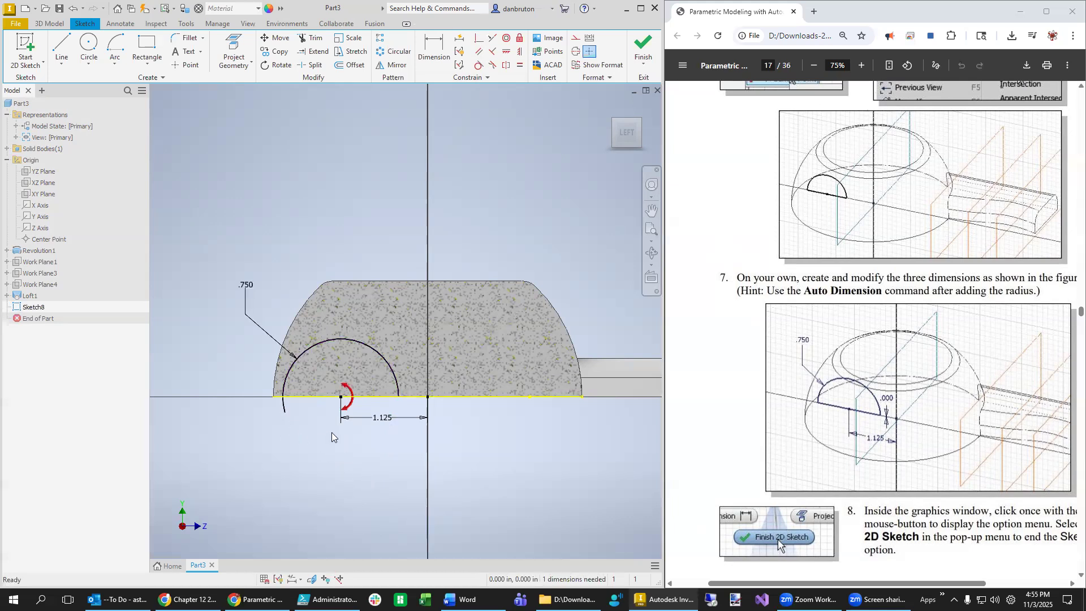
- Attach the arc's lower end to the base line so Sketch8 is fully constrained, then go to 3D Model
{"action": "left_click", "coordinate": [479, 37]}
{"action": "left_click", "coordinate": [285, 412]}
{"action": "left_click", "coordinate": [289, 398]}
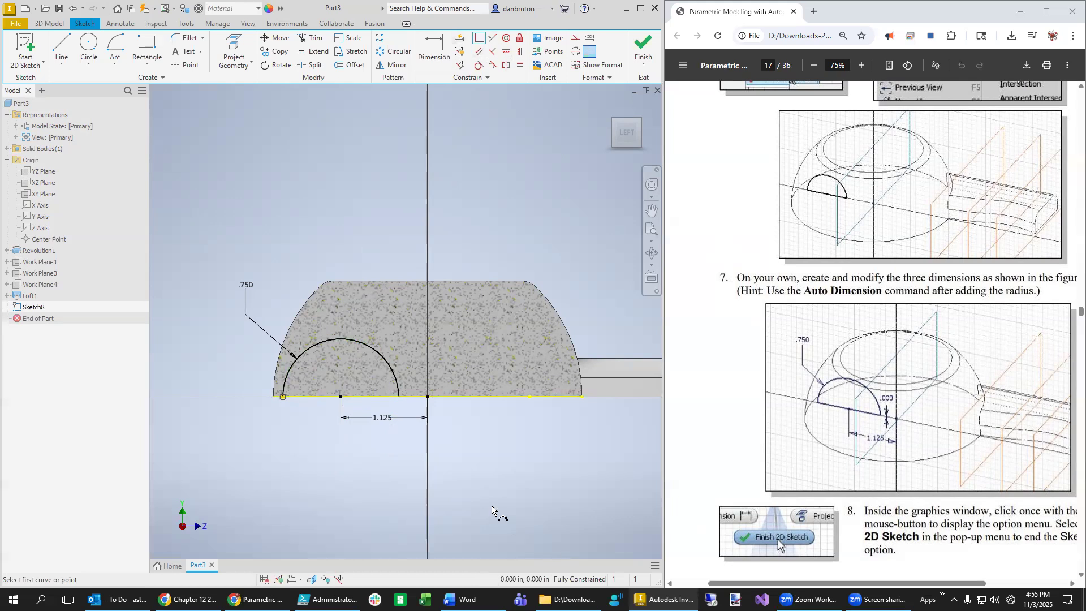
{"action": "scroll", "coordinate": [922, 404], "scroll_direction": "right", "scroll_amount": 1}
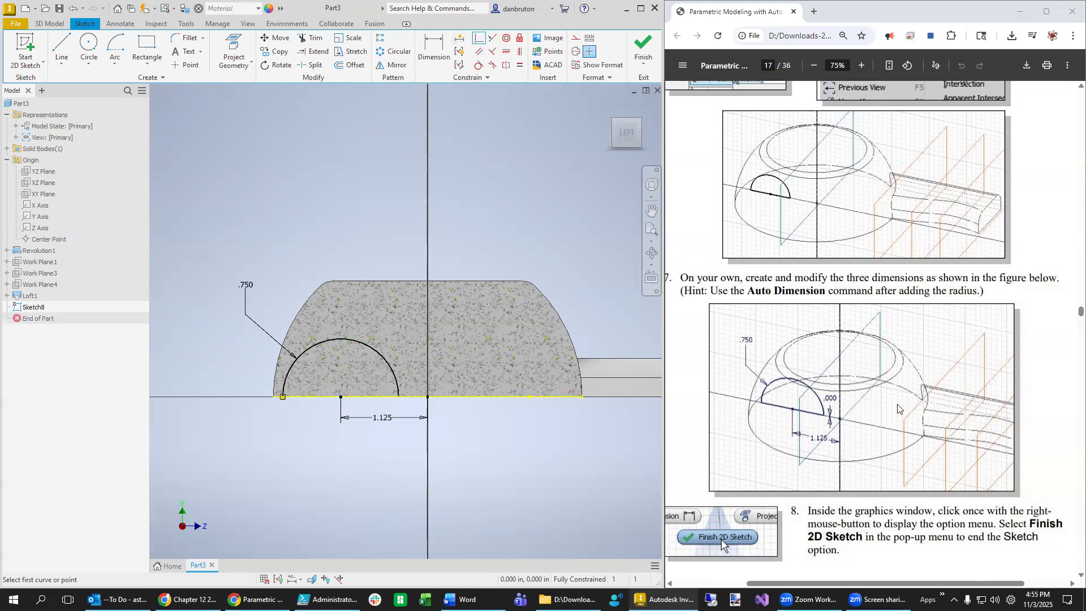
{"action": "scroll", "coordinate": [897, 408], "scroll_direction": "down", "scroll_amount": 1}
{"action": "scroll", "coordinate": [898, 408], "scroll_direction": "down", "scroll_amount": 6}
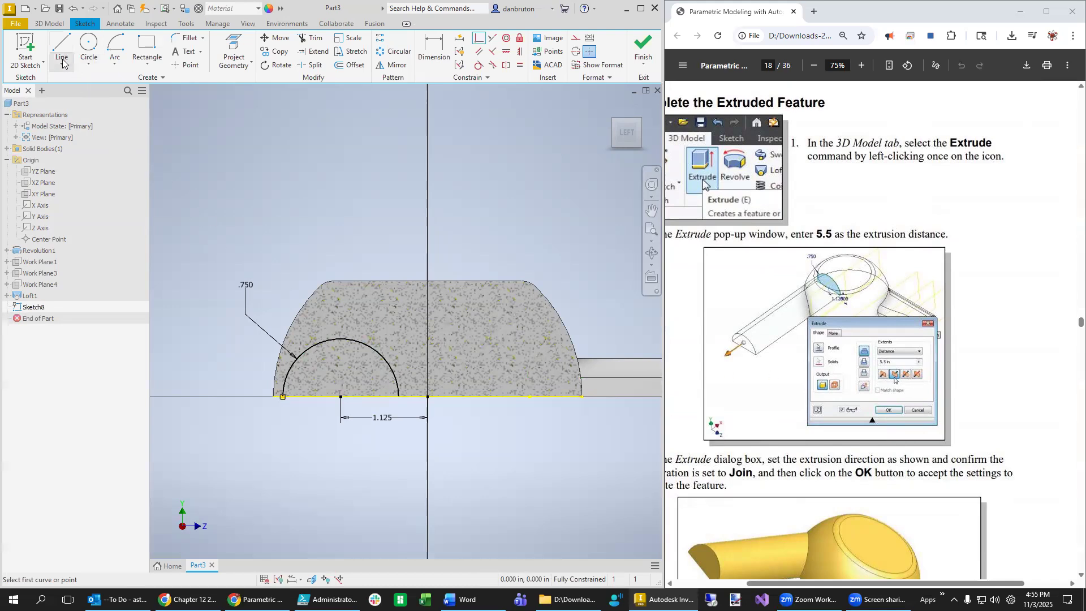
{"action": "left_click", "coordinate": [50, 25]}
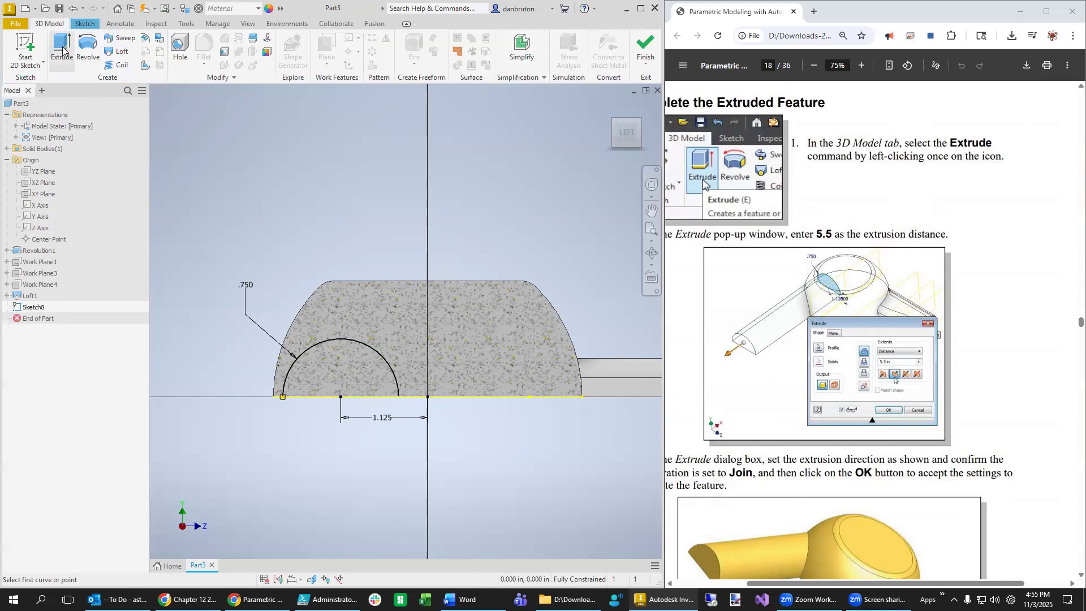
- Extrude the half-circle profile 5.5 in to form the nozzle
{"action": "left_click", "coordinate": [62, 50]}
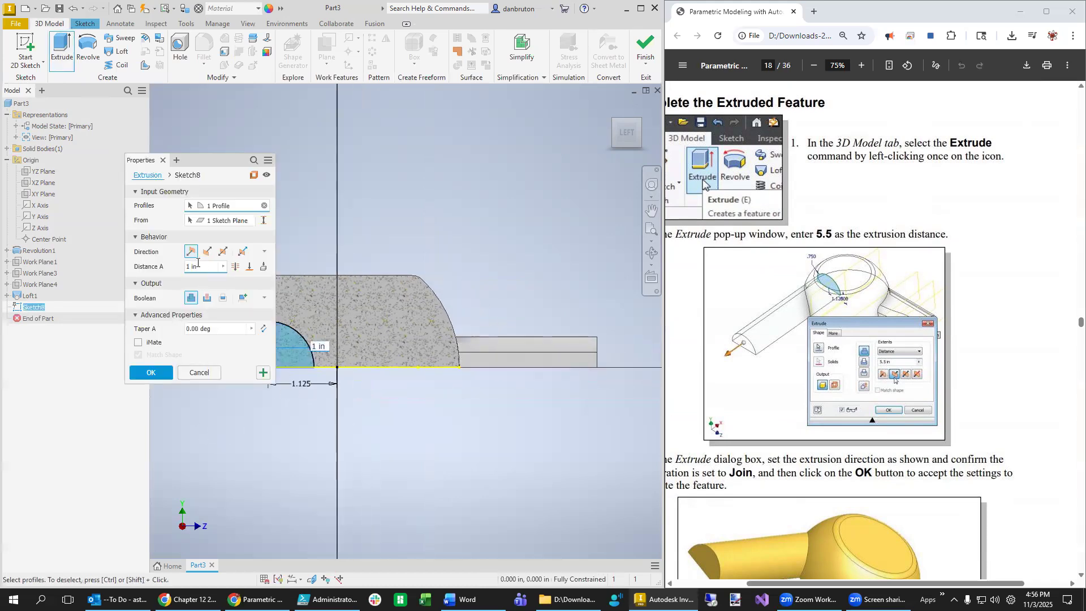
{"action": "type", "text": "5.5"}
{"action": "left_click", "coordinate": [144, 372]}
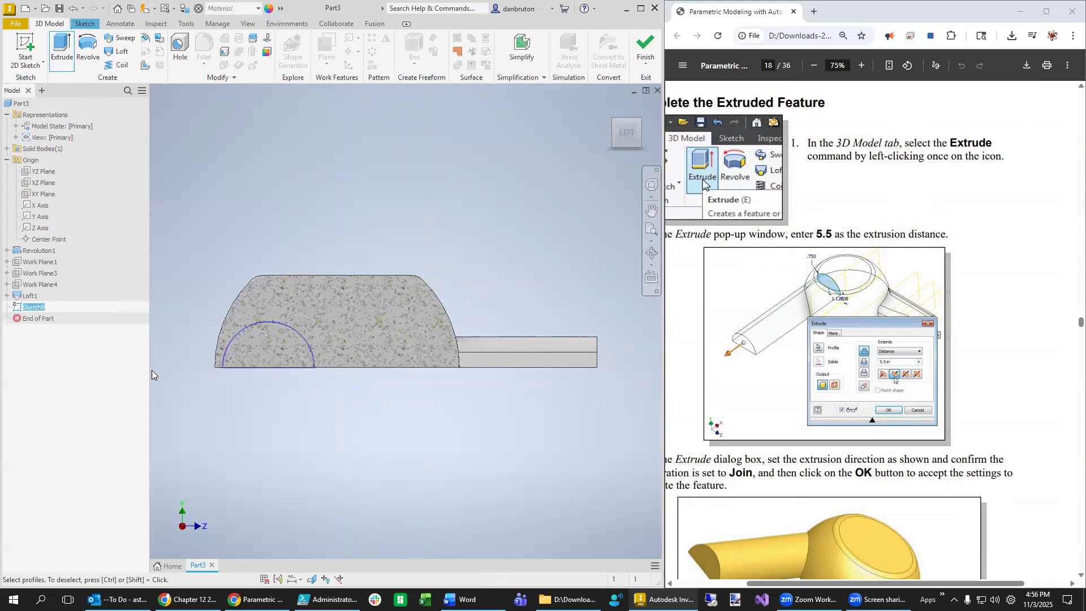
- Delete the section view and return to the isometric Home View
{"action": "left_click", "coordinate": [248, 25]}
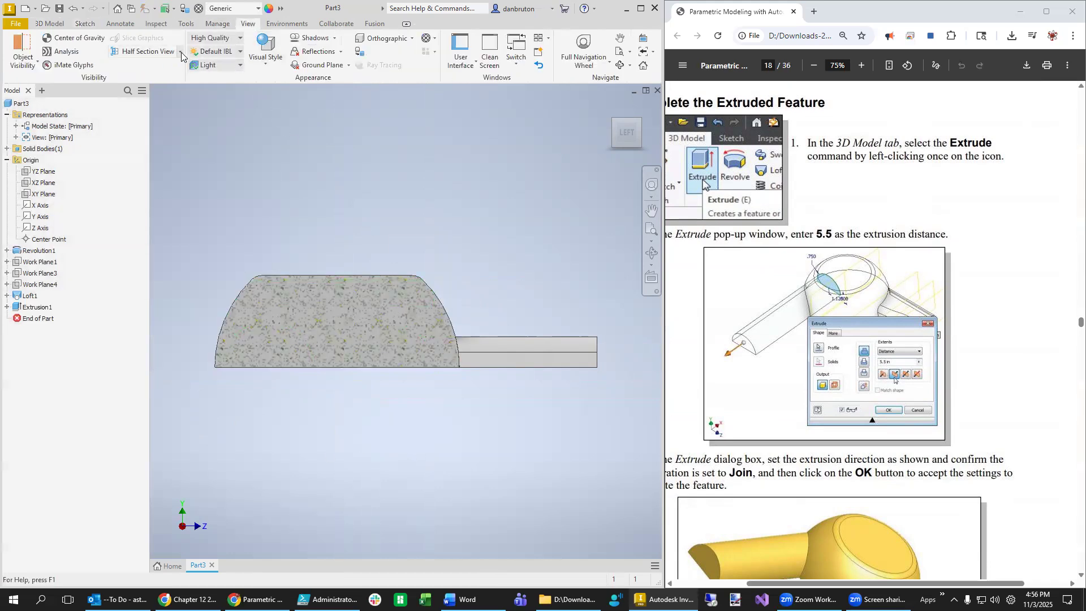
{"action": "left_click", "coordinate": [180, 51]}
{"action": "left_click", "coordinate": [185, 139]}
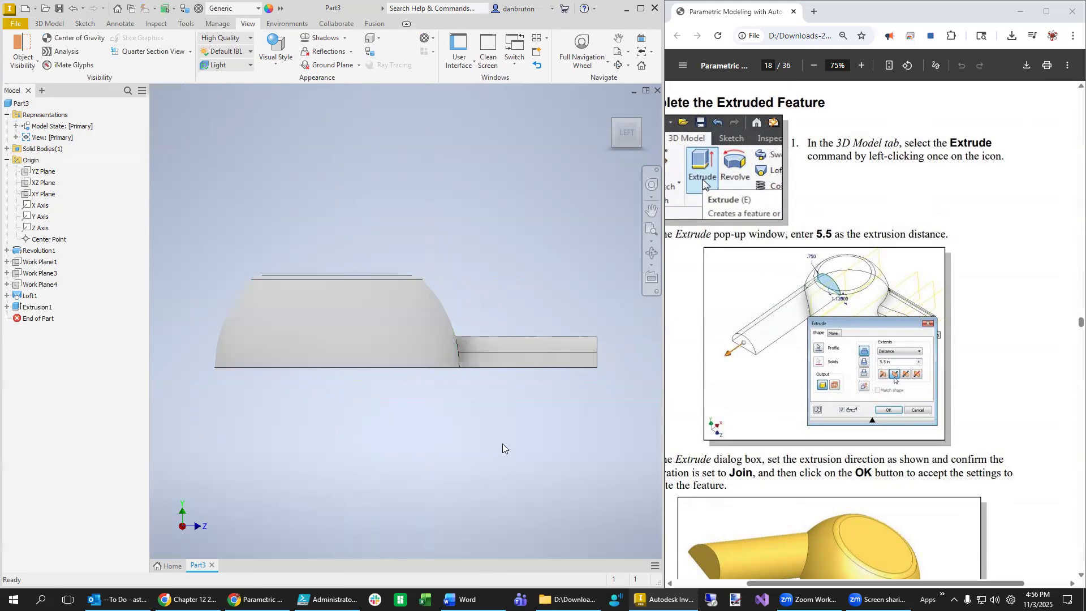
{"action": "key", "text": "F6"}
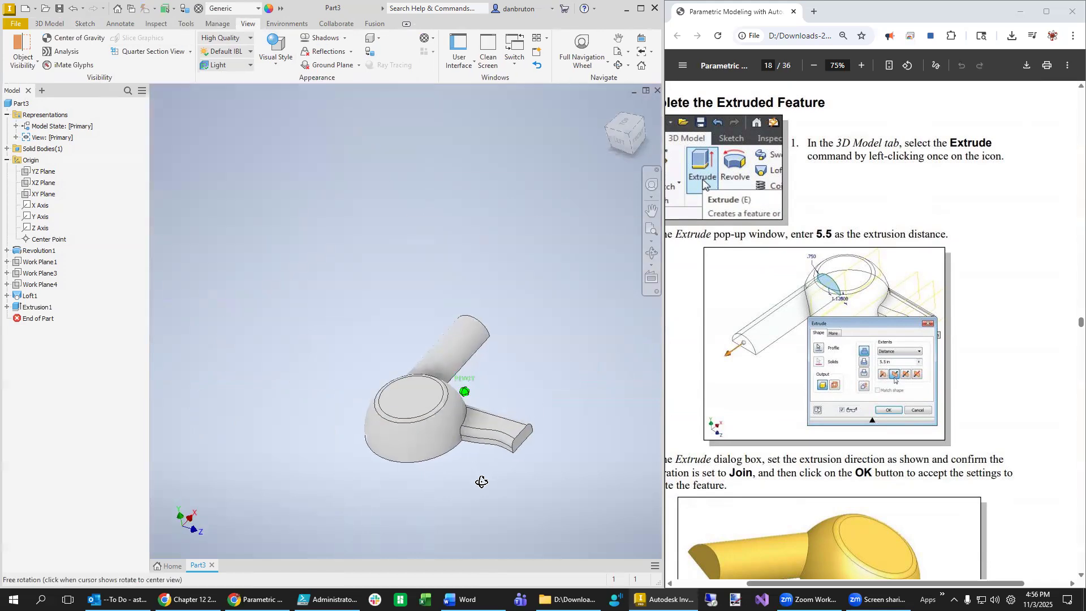
- Edit Extrusion1 and flip its direction so the 5.5 in nozzle points away from the dome
{"action": "right_click", "coordinate": [35, 308]}
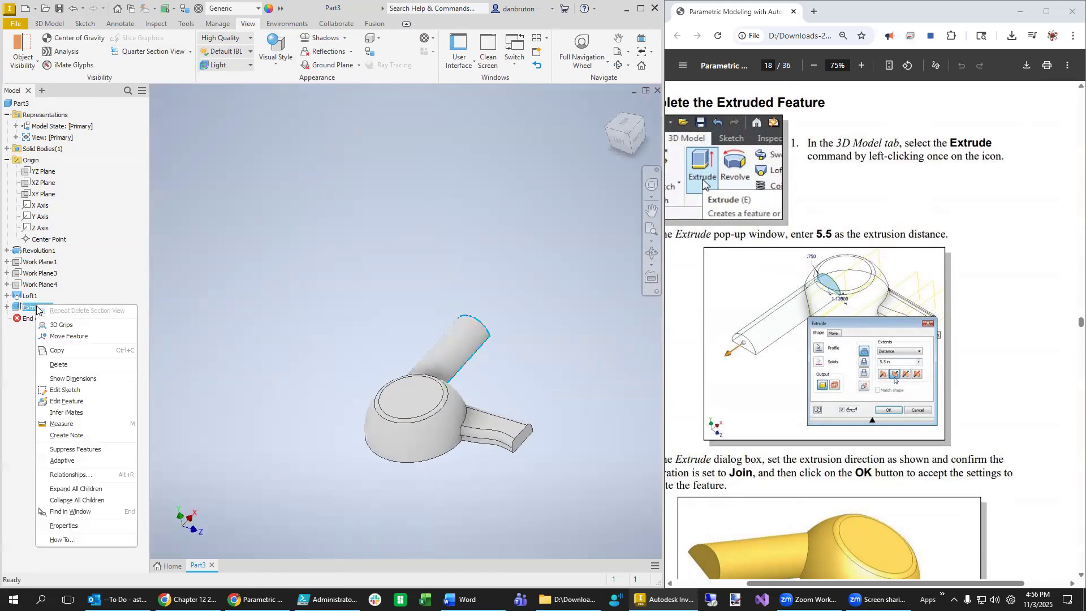
{"action": "left_click", "coordinate": [78, 403]}
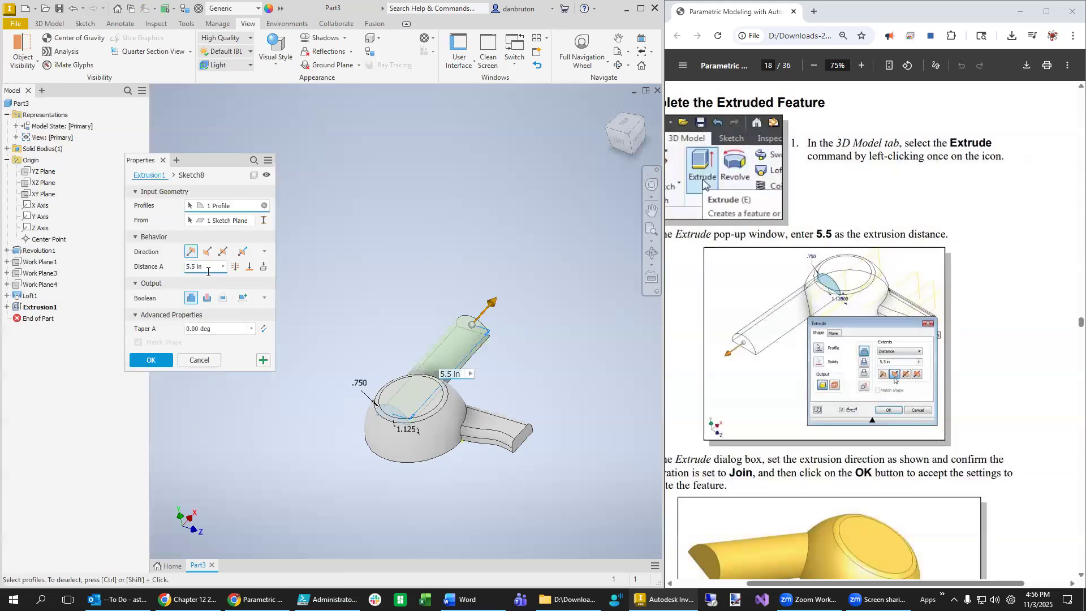
{"action": "left_click", "coordinate": [207, 251]}
{"action": "left_click", "coordinate": [155, 361]}
{"action": "scroll", "coordinate": [910, 414], "scroll_direction": "down", "scroll_amount": 5}
{"action": "scroll", "coordinate": [911, 415], "scroll_direction": "down", "scroll_amount": 3}
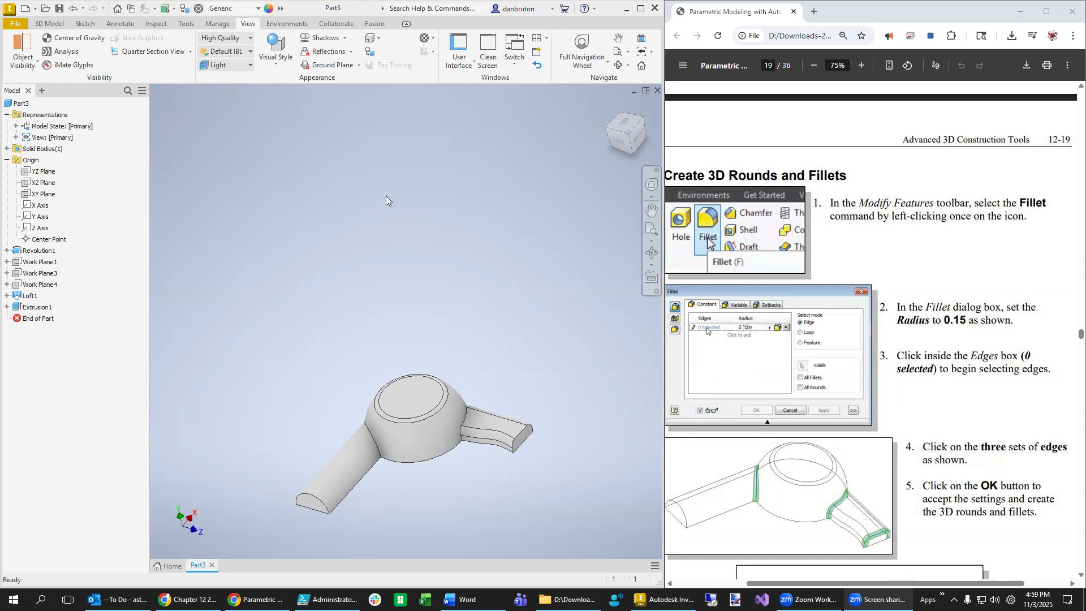
- Fillet the nozzle-dome, handle-dome and handle-end edges with a 0.15 in radius
{"action": "left_click", "coordinate": [51, 24]}
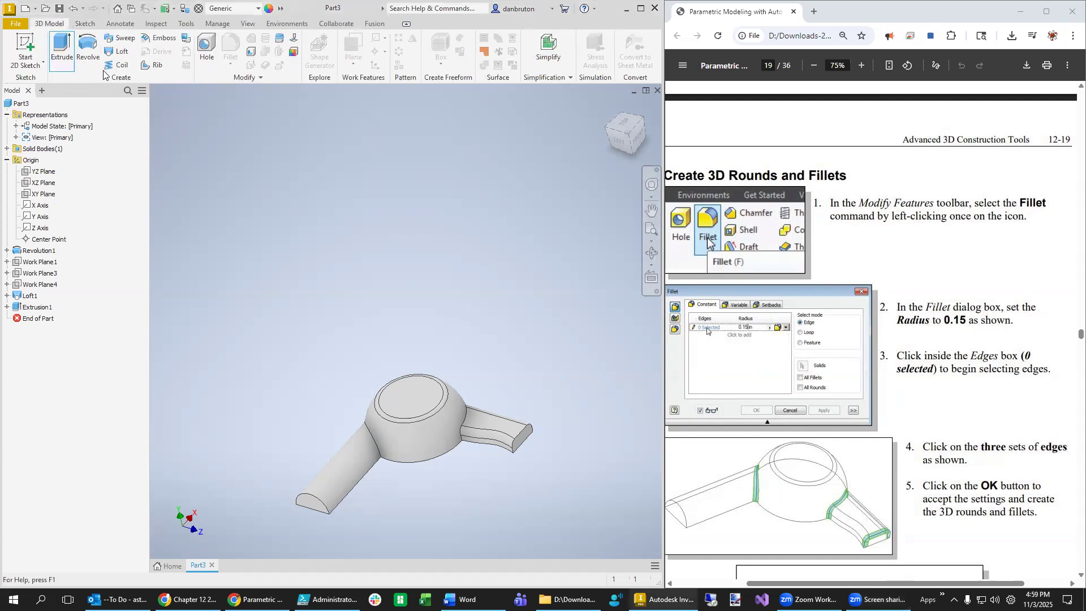
{"action": "left_click", "coordinate": [205, 54]}
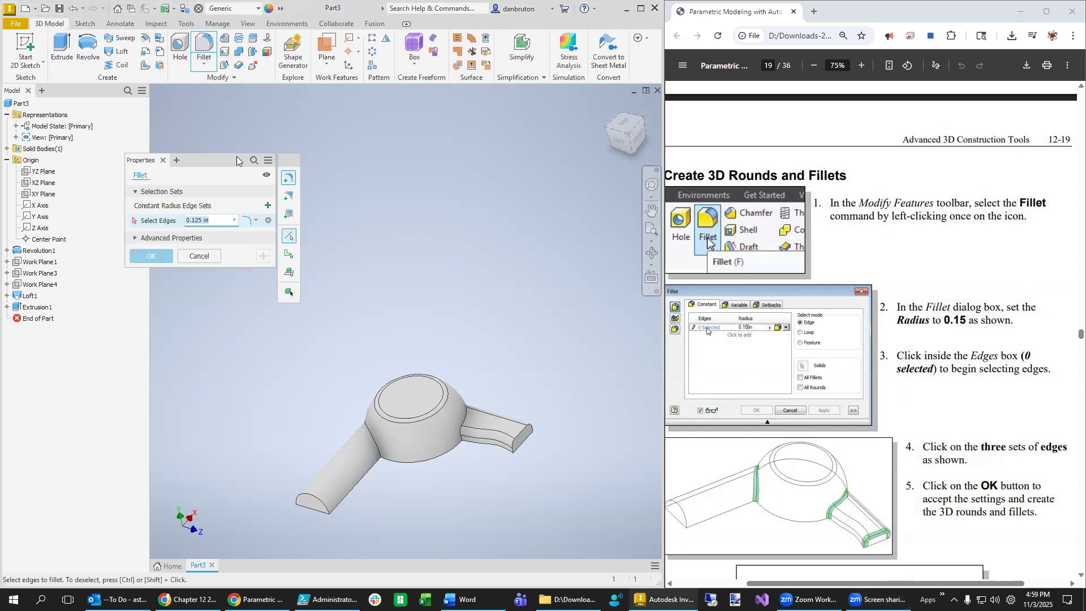
{"action": "type", "text": "0.12"}
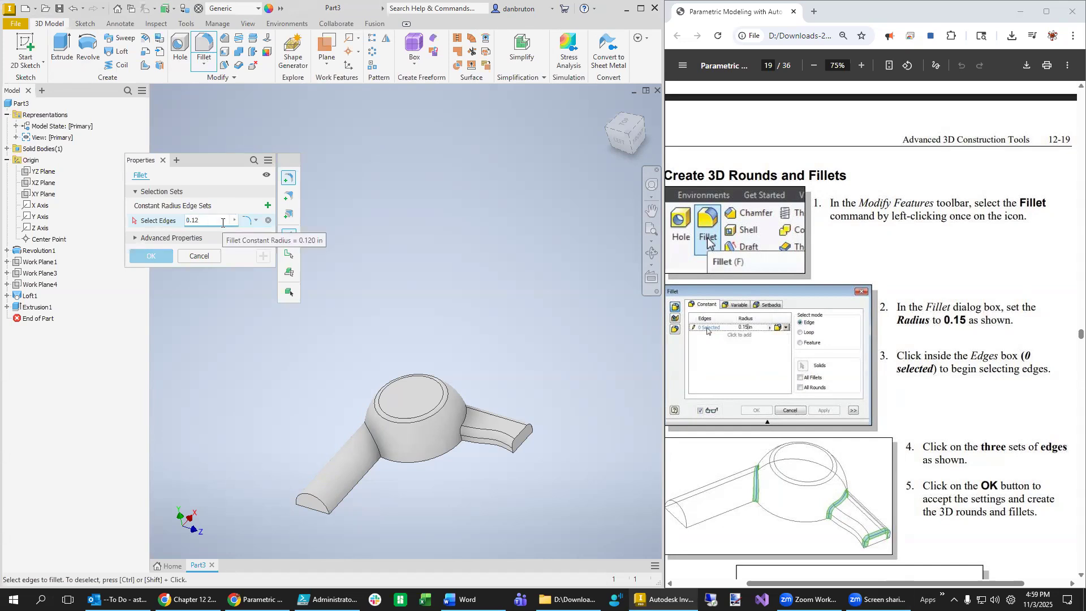
{"action": "left_click", "coordinate": [375, 446]}
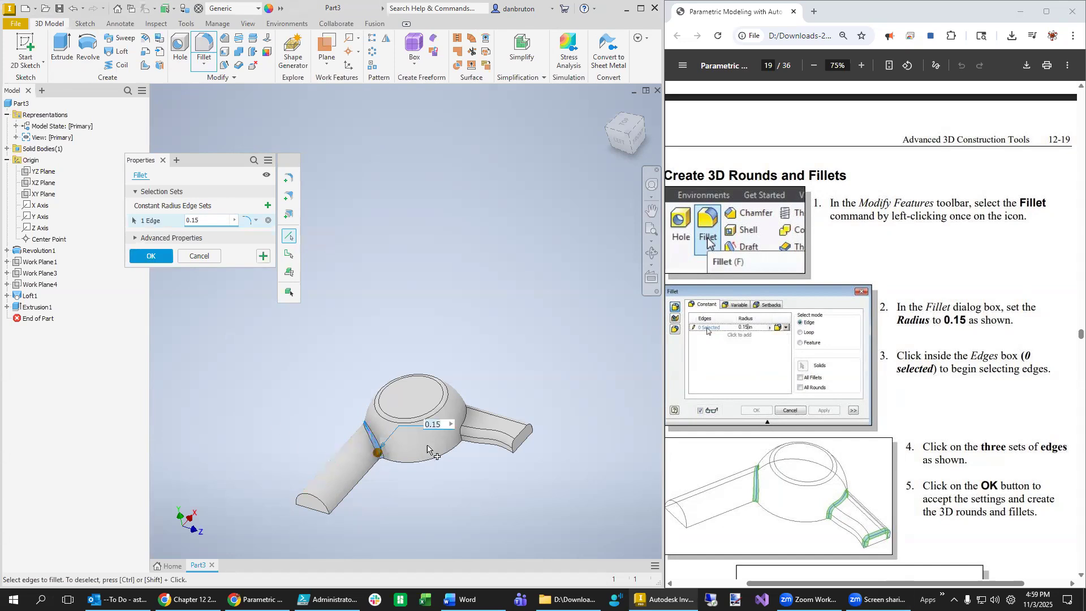
{"action": "left_click", "coordinate": [464, 425]}
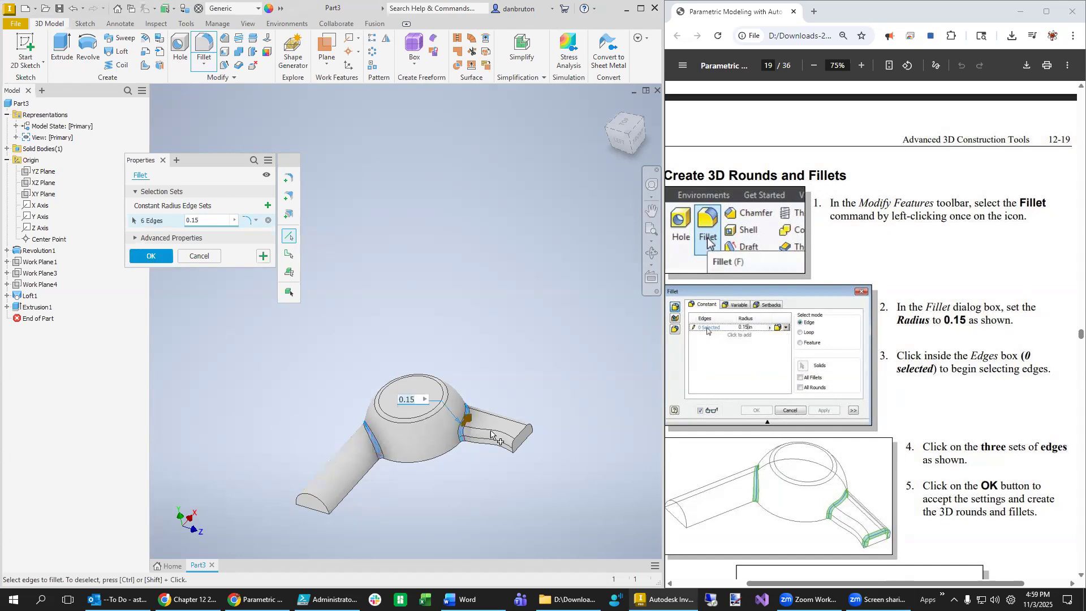
{"action": "left_click", "coordinate": [521, 433]}
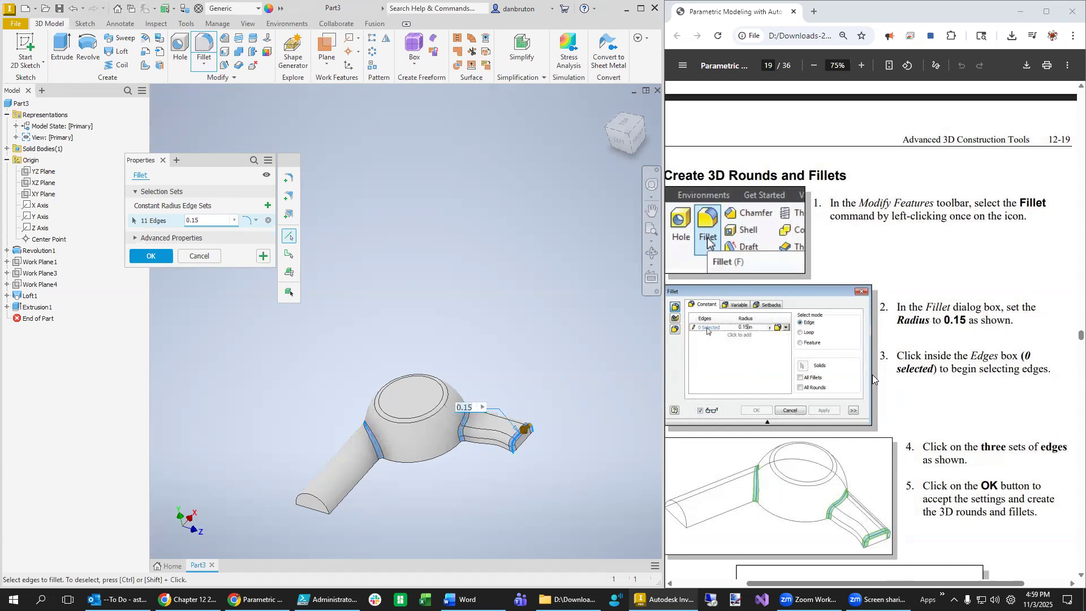
{"action": "scroll", "coordinate": [874, 378], "scroll_direction": "down", "scroll_amount": 5}
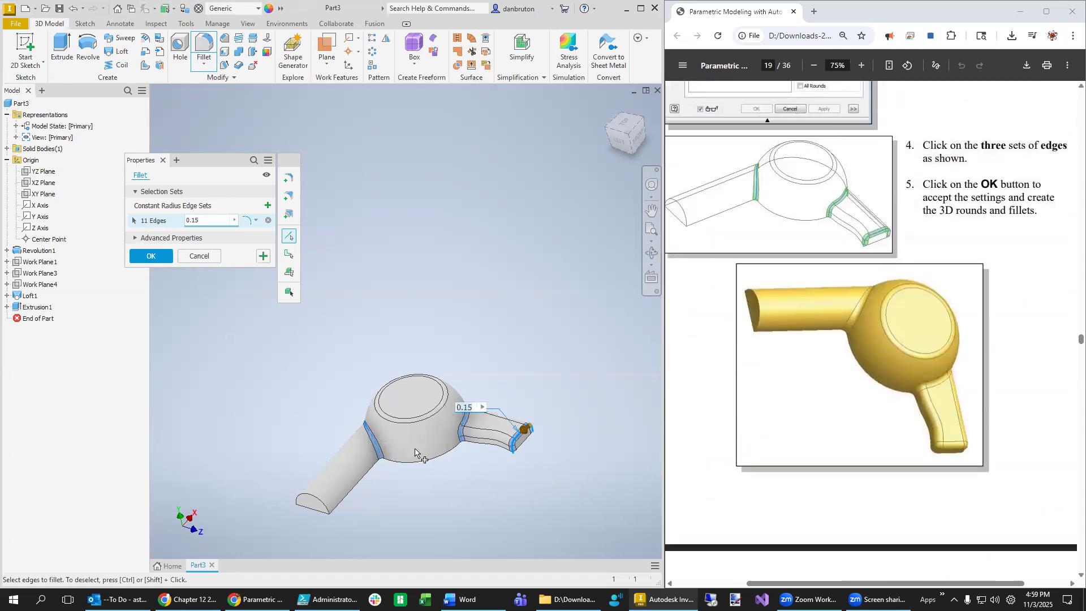
{"action": "left_click", "coordinate": [151, 255]}
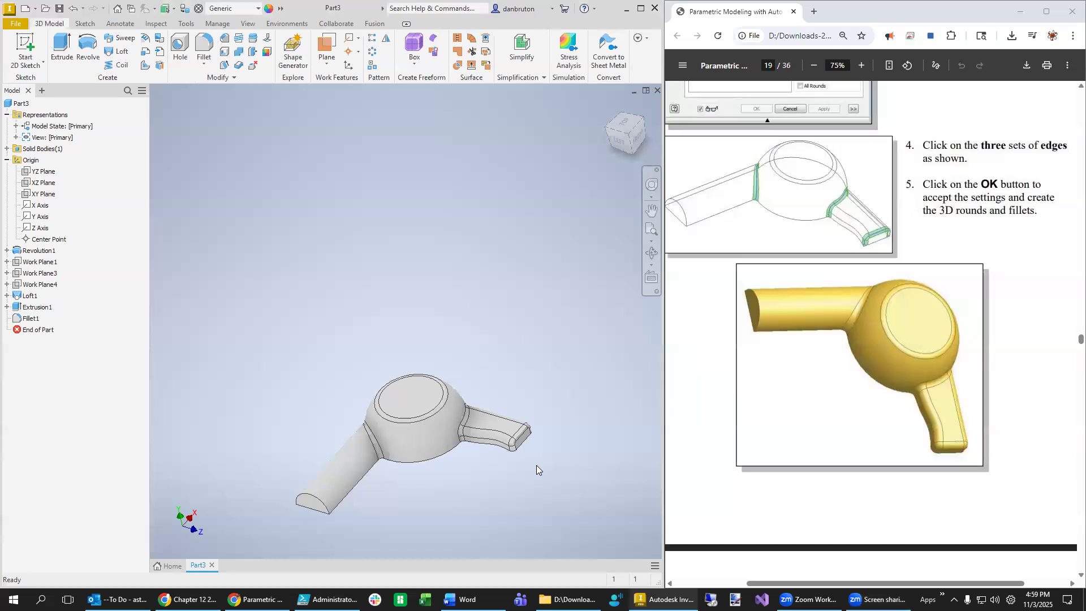
- Reposition the view, leave the material list at Generic, and maximize the Inventor window
{"action": "mouse_move", "coordinate": [443, 475]}
{"action": "middle_mouse_down", "text": "shift"}
{"action": "mouse_move", "coordinate": [456, 467]}
{"action": "mouse_move", "coordinate": [402, 483]}
{"action": "mouse_move", "coordinate": [449, 474]}
{"action": "middle_mouse_up", "text": "shift"}
{"action": "scroll", "coordinate": [878, 403], "scroll_direction": "down", "scroll_amount": 1}
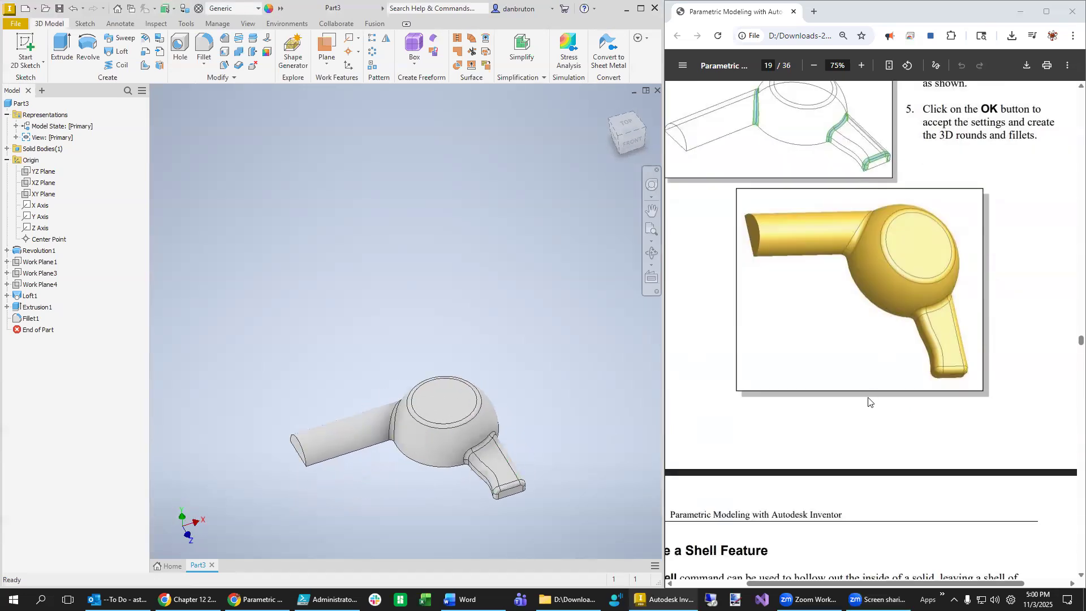
{"action": "middle_click_drag", "start_coordinate": [573, 417], "coordinate": [569, 279]}
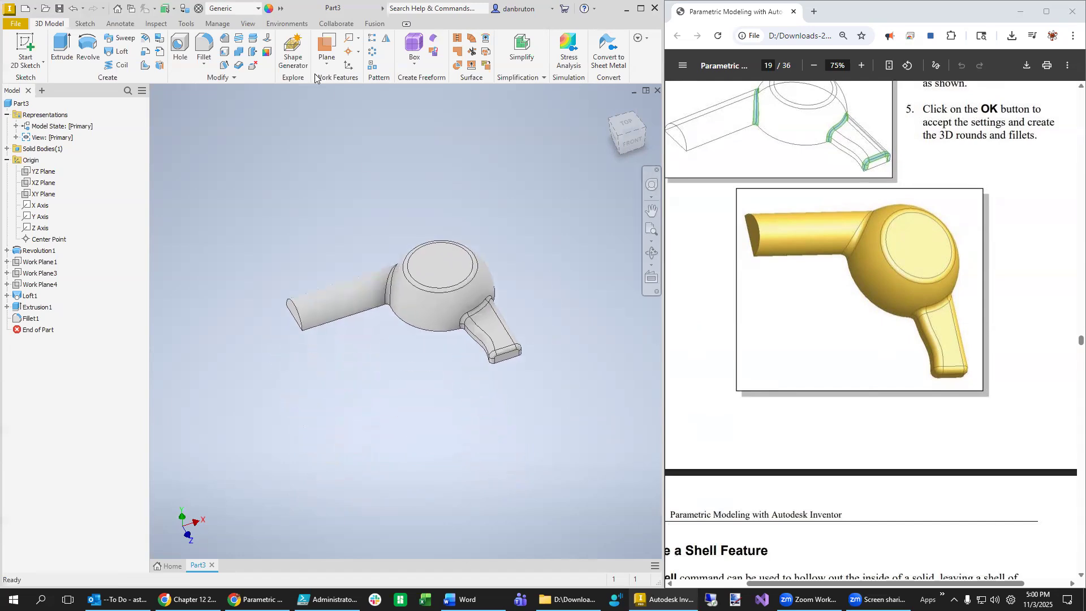
{"action": "left_click", "coordinate": [259, 9]}
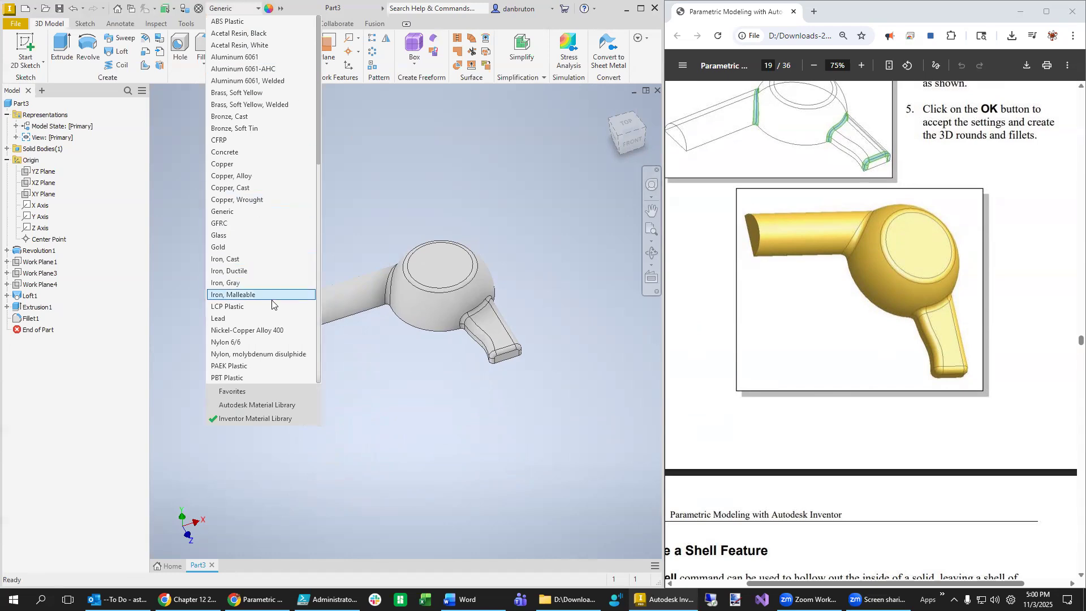
{"action": "scroll", "coordinate": [319, 117], "scroll_direction": "down", "scroll_amount": 1}
{"action": "left_click_drag", "start_coordinate": [323, 151], "coordinate": [323, 114]}
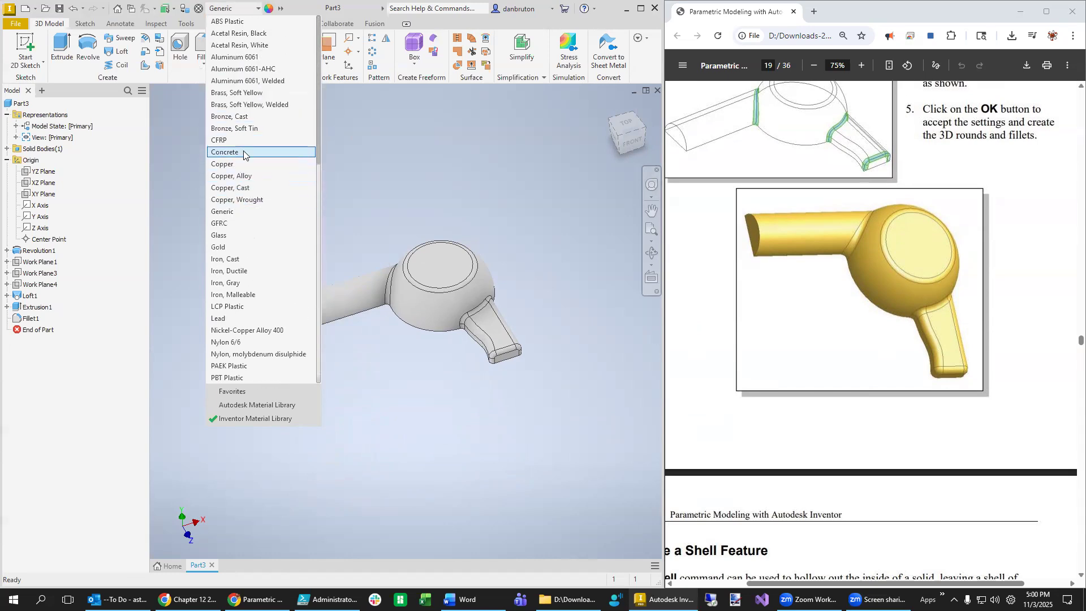
{"action": "left_click", "coordinate": [318, 116]}
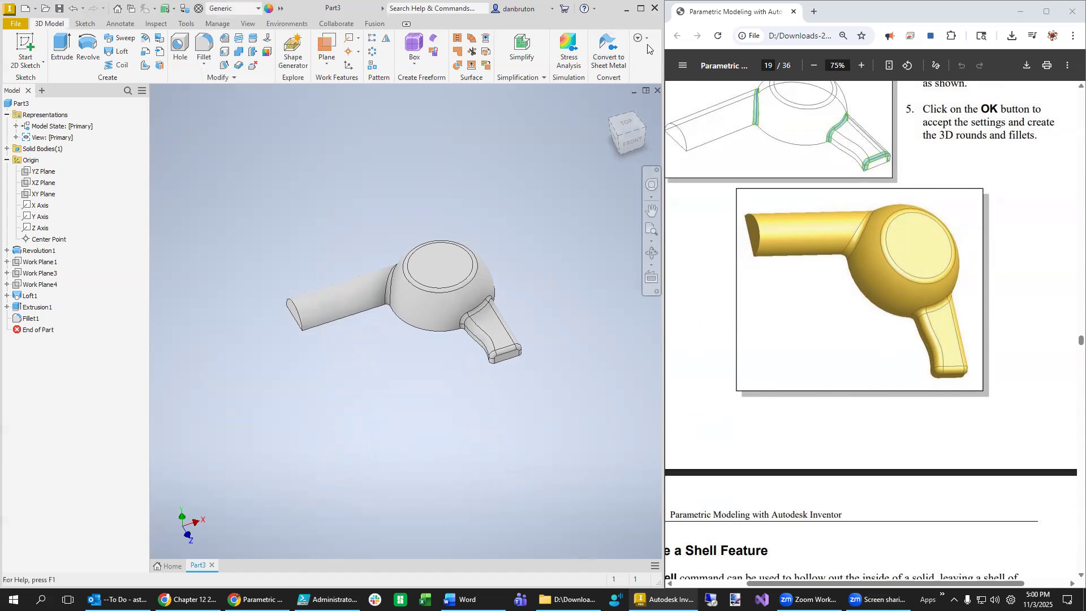
{"action": "left_click", "coordinate": [641, 8]}
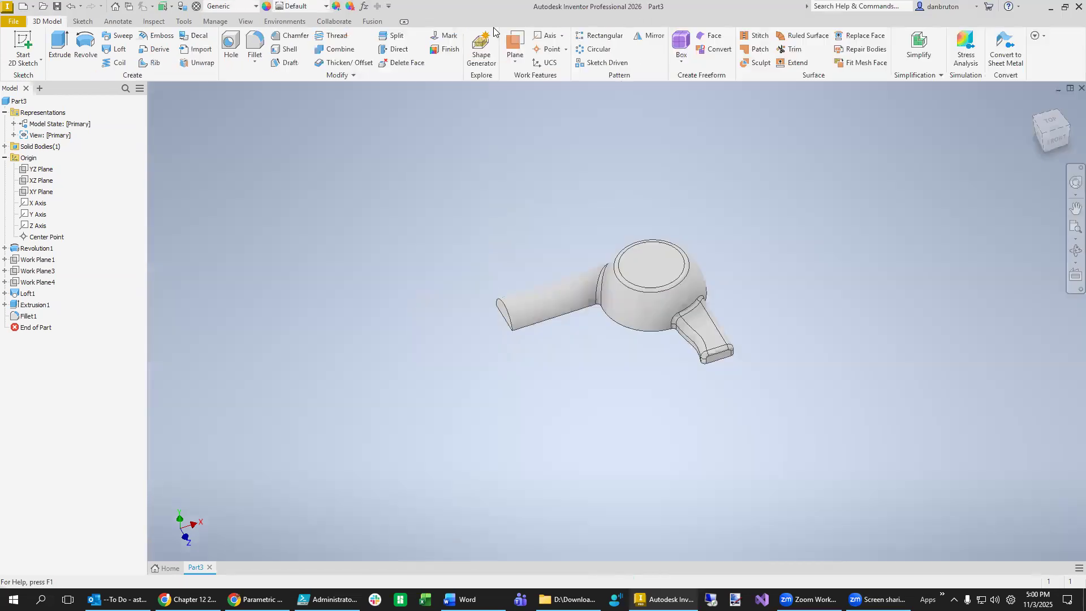
- Apply the Glossy - Gold appearance to the whole solid, then restore the window beside the PDF
{"action": "left_click", "coordinate": [326, 11]}
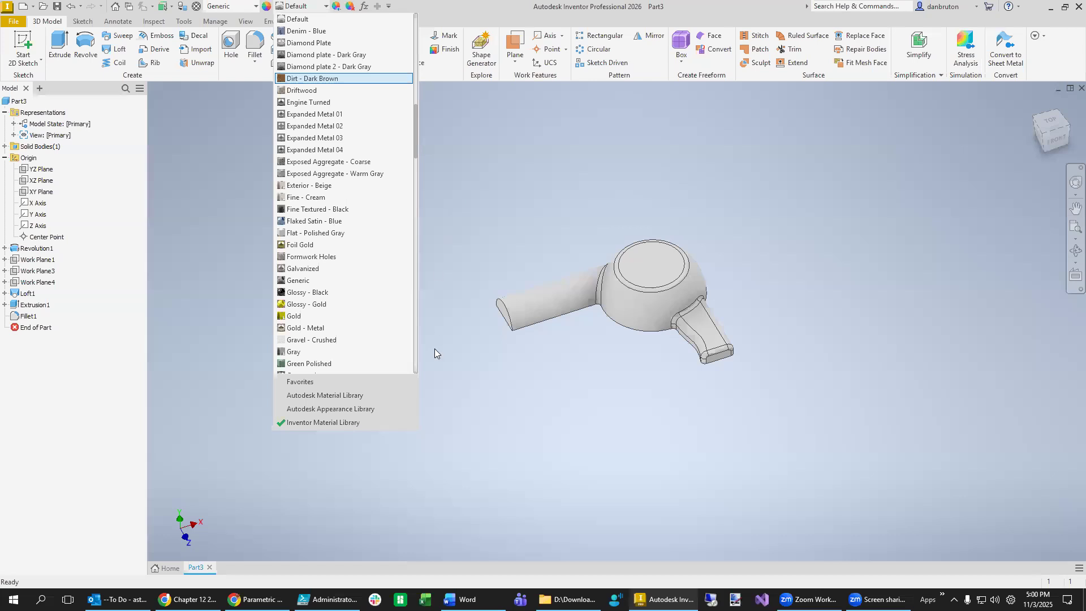
{"action": "left_click", "coordinate": [212, 368]}
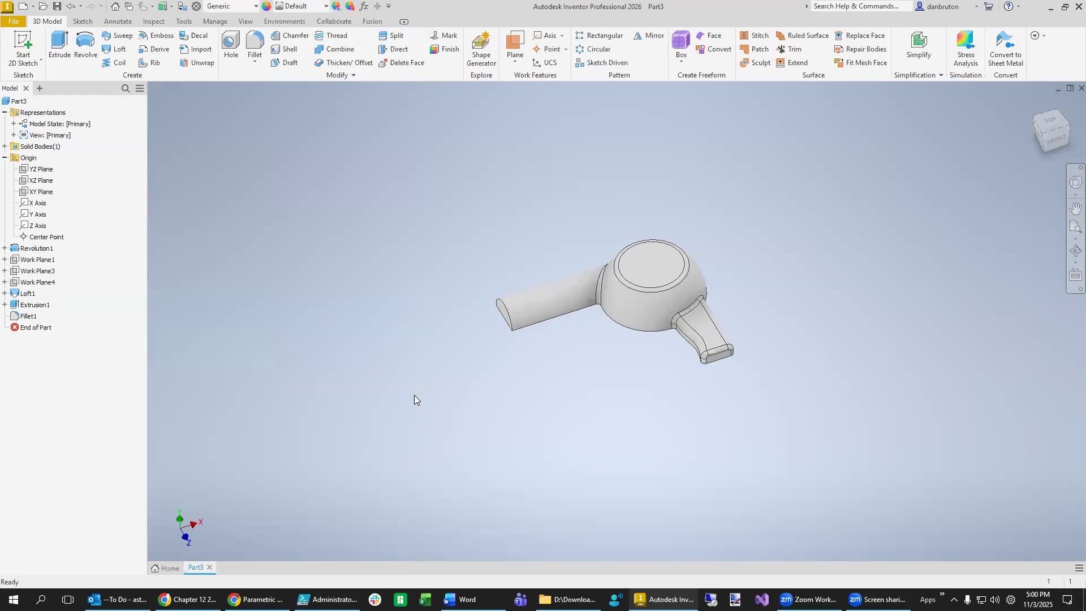
{"action": "left_click_drag", "start_coordinate": [455, 220], "coordinate": [767, 394]}
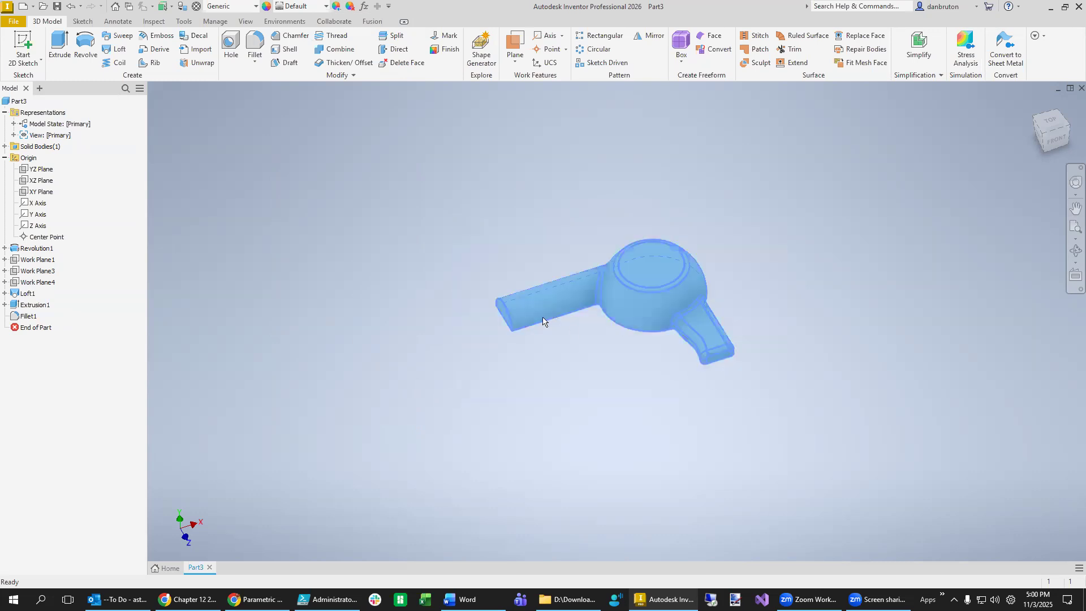
{"action": "left_click", "coordinate": [326, 7]}
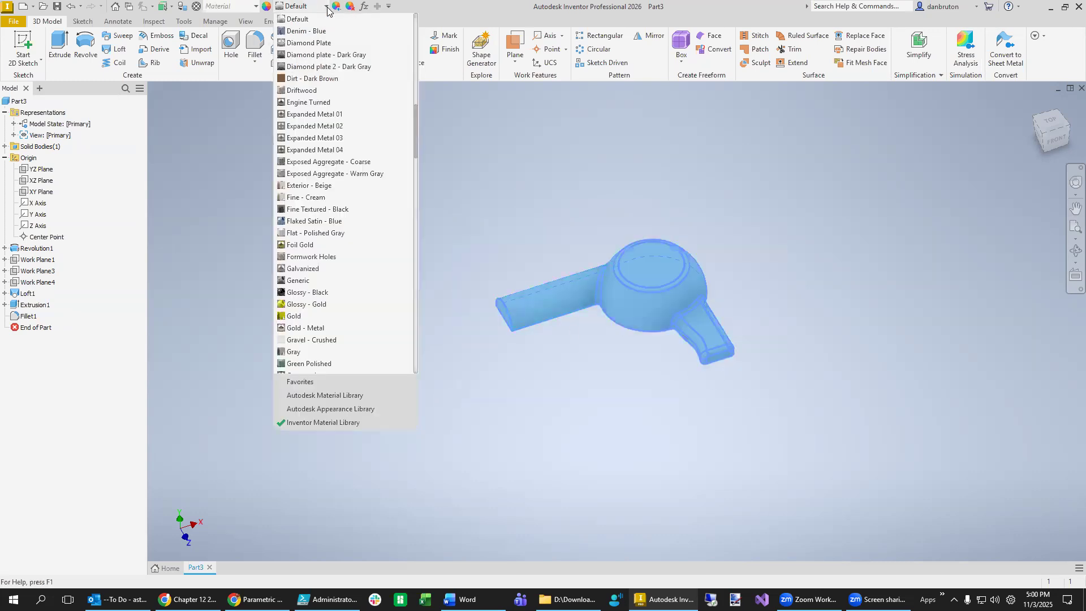
{"action": "left_click", "coordinate": [337, 306]}
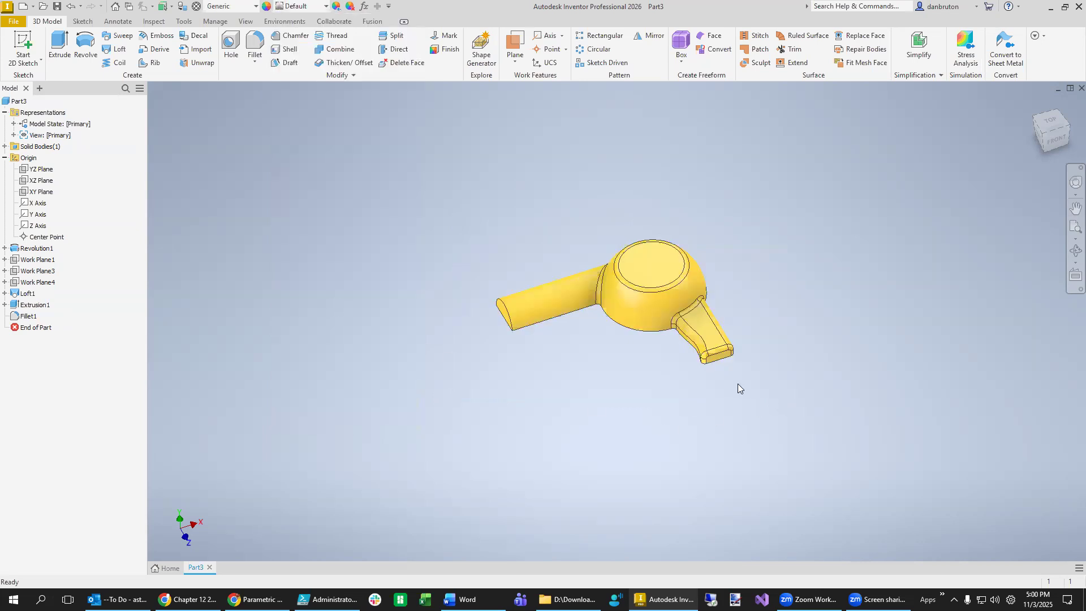
{"action": "left_click", "coordinate": [1064, 7]}
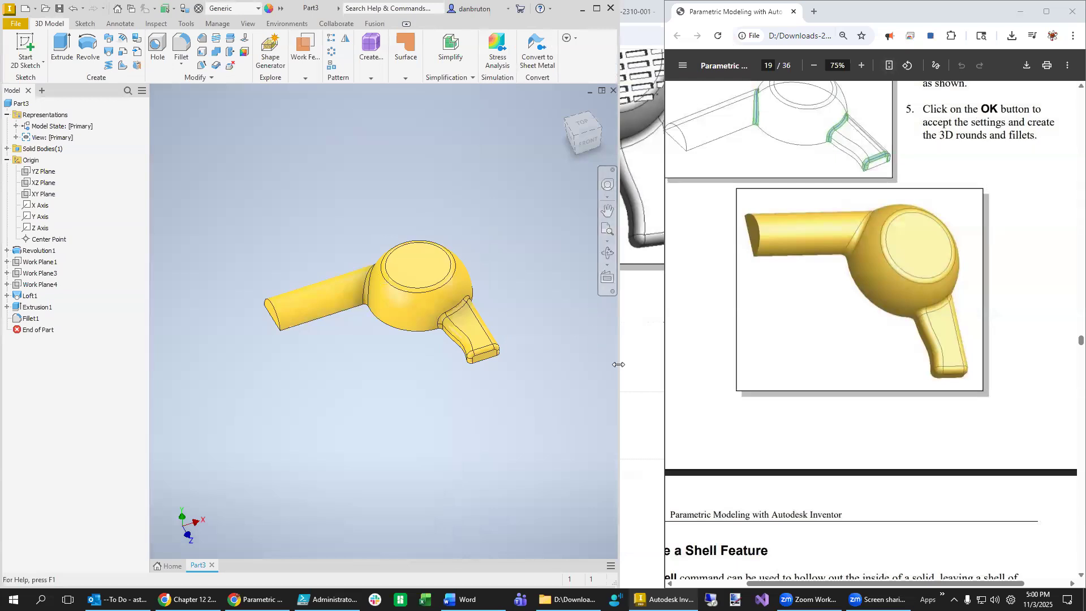
- Resize the Inventor window to sit beside the tutorial PDF
{"action": "left_click_drag", "start_coordinate": [618, 365], "coordinate": [666, 364]}
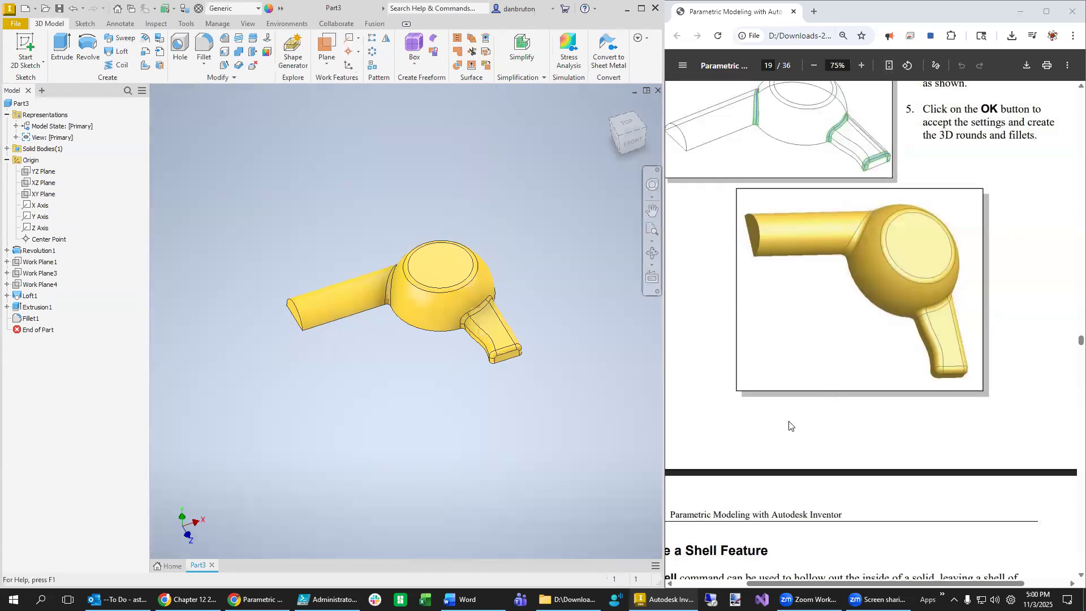
{"action": "scroll", "coordinate": [788, 429], "scroll_direction": "down", "scroll_amount": 4}
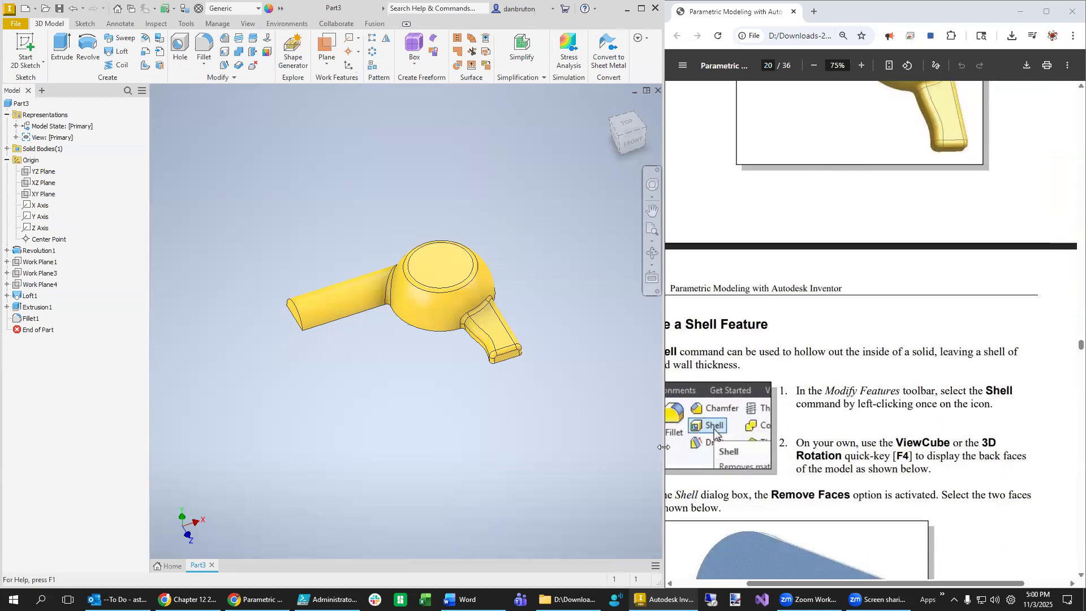
{"action": "left_click_drag", "start_coordinate": [664, 447], "coordinate": [645, 451]}
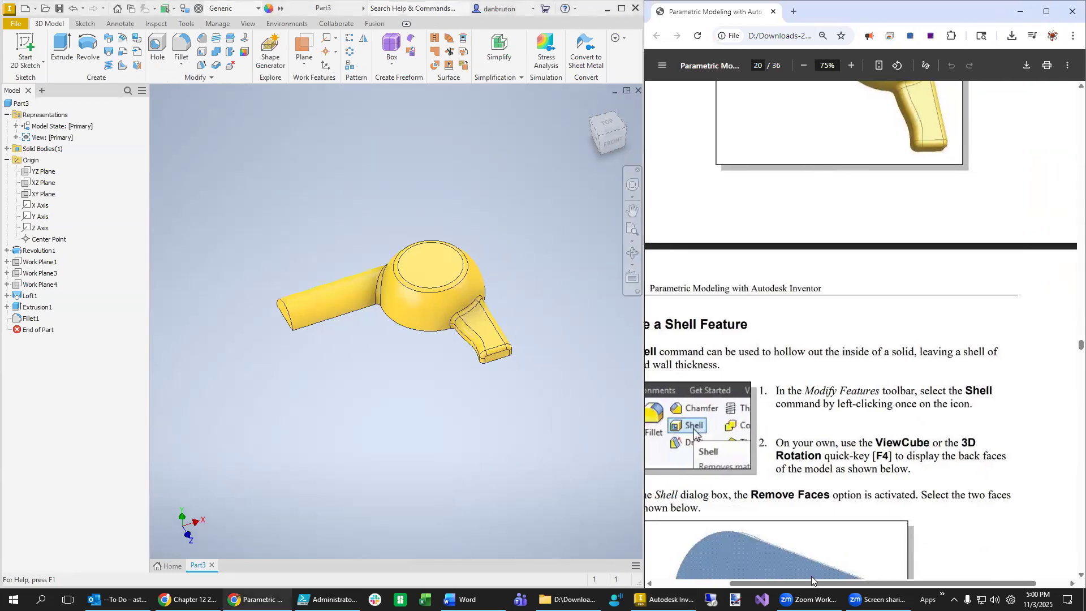
{"action": "left_click_drag", "start_coordinate": [813, 583], "coordinate": [768, 582]}
{"action": "scroll", "coordinate": [876, 465], "scroll_direction": "down", "scroll_amount": 5}
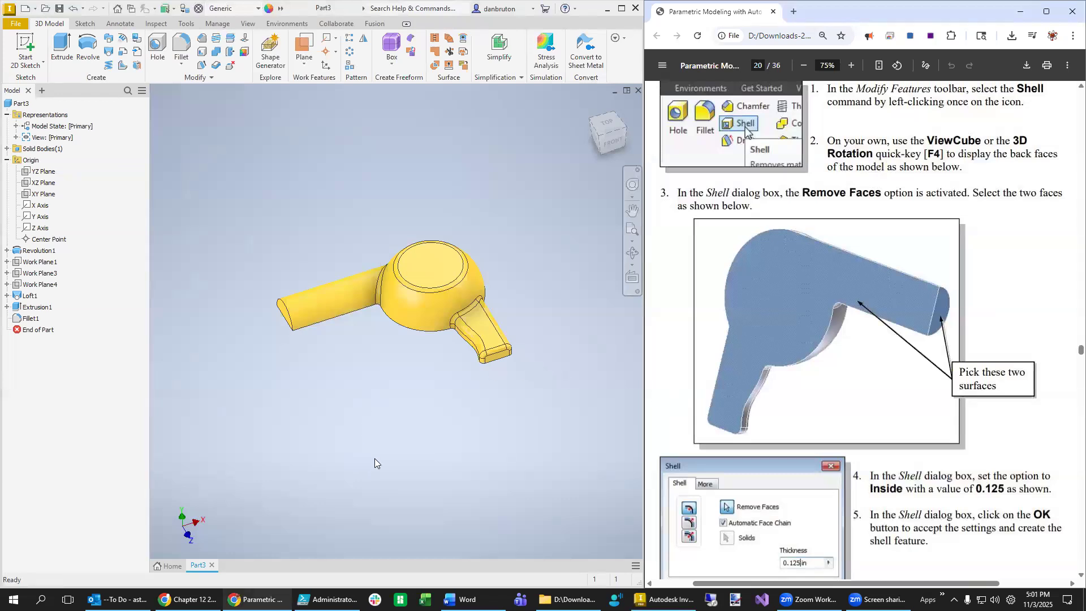
{"action": "scroll", "coordinate": [844, 214], "scroll_direction": "up", "scroll_amount": 1}
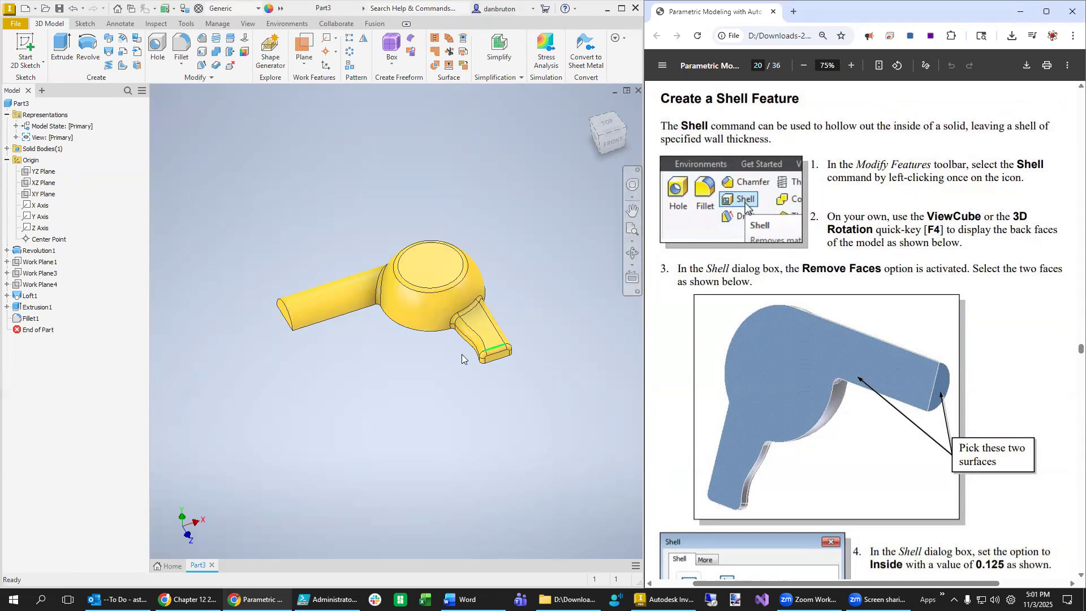
- Turn the dryer to its back using the ViewCube and orbit, then select the nozzle's end face
{"action": "left_click_drag", "start_coordinate": [339, 383], "coordinate": [350, 373]}
{"action": "left_click_drag", "start_coordinate": [600, 138], "coordinate": [616, 137]}
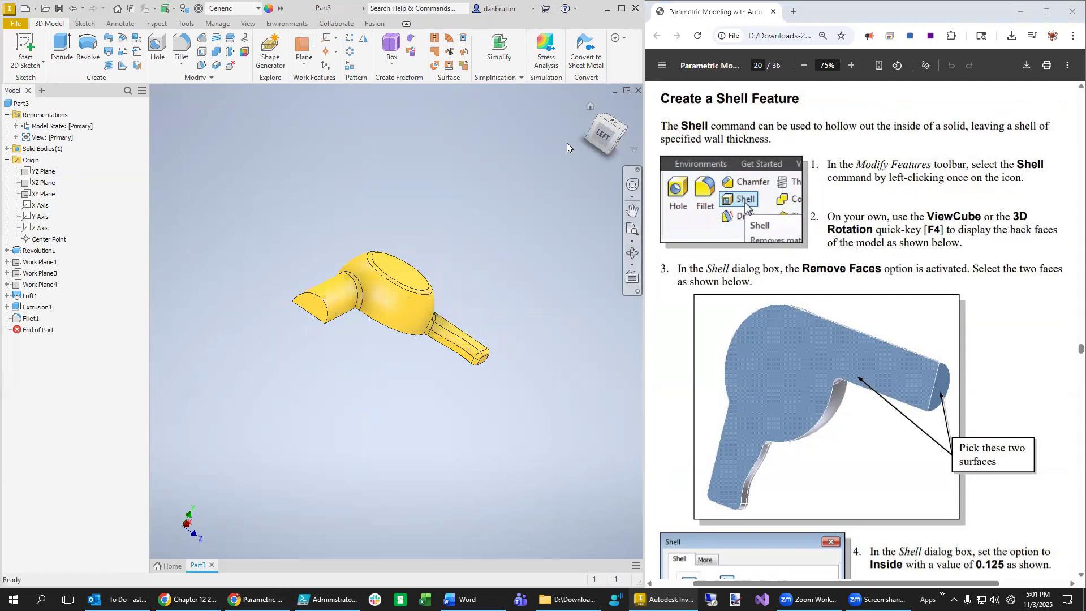
{"action": "left_click", "coordinate": [601, 141]}
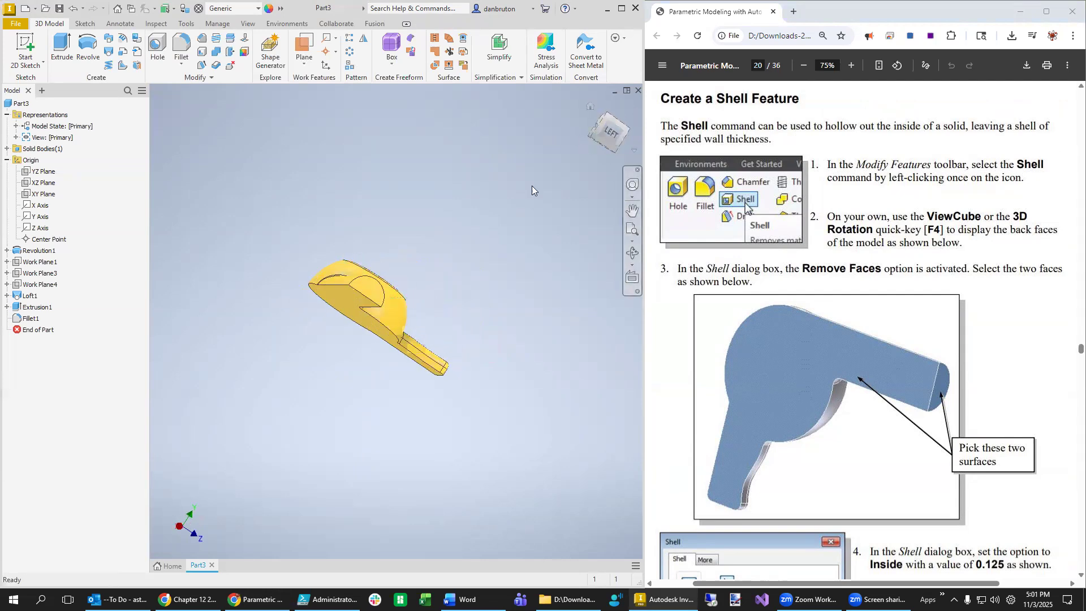
{"action": "mouse_move", "coordinate": [428, 283]}
{"action": "middle_mouse_down", "text": "shift"}
{"action": "mouse_move", "coordinate": [478, 269]}
{"action": "mouse_move", "coordinate": [485, 230]}
{"action": "mouse_move", "coordinate": [444, 226]}
{"action": "mouse_move", "coordinate": [478, 265]}
{"action": "middle_mouse_up", "text": "shift"}
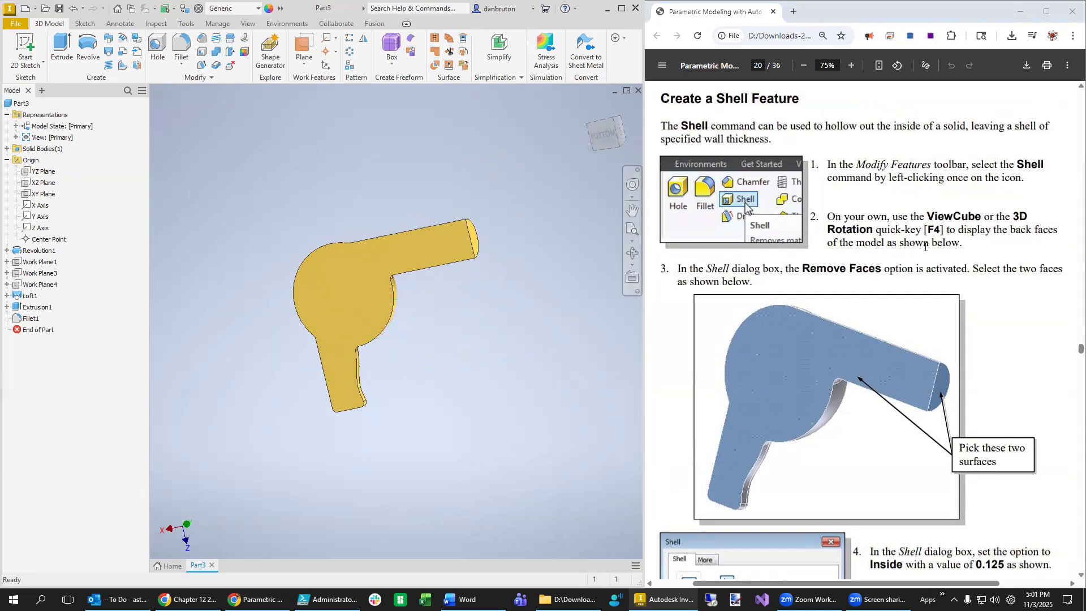
{"action": "left_click", "coordinate": [474, 243]}
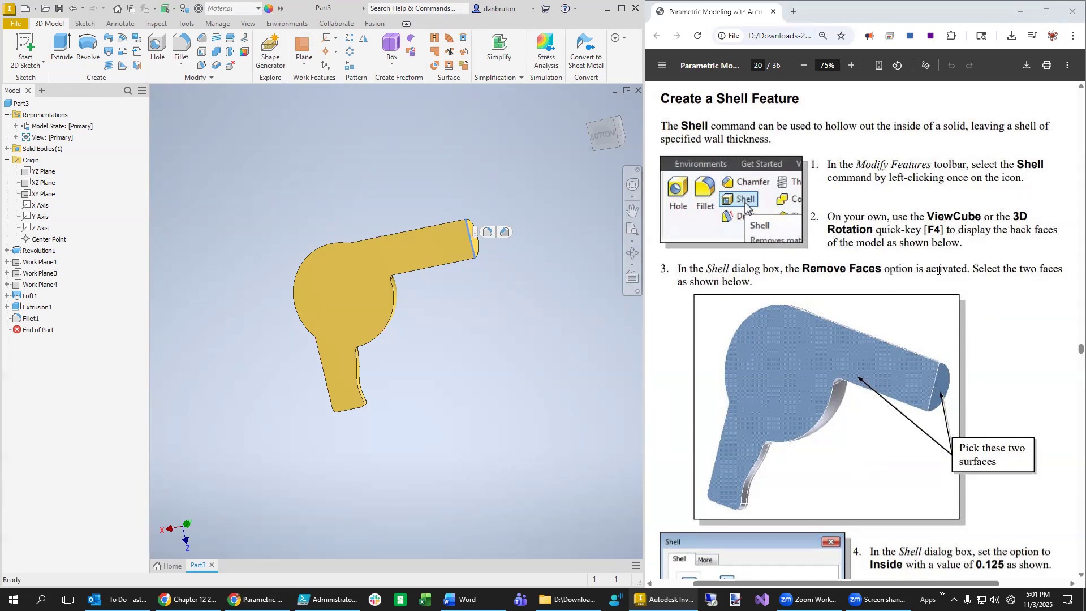
- Clear the edge selection and select the large flat face of the dryer body
{"action": "scroll", "coordinate": [996, 408], "scroll_direction": "down", "scroll_amount": 3}
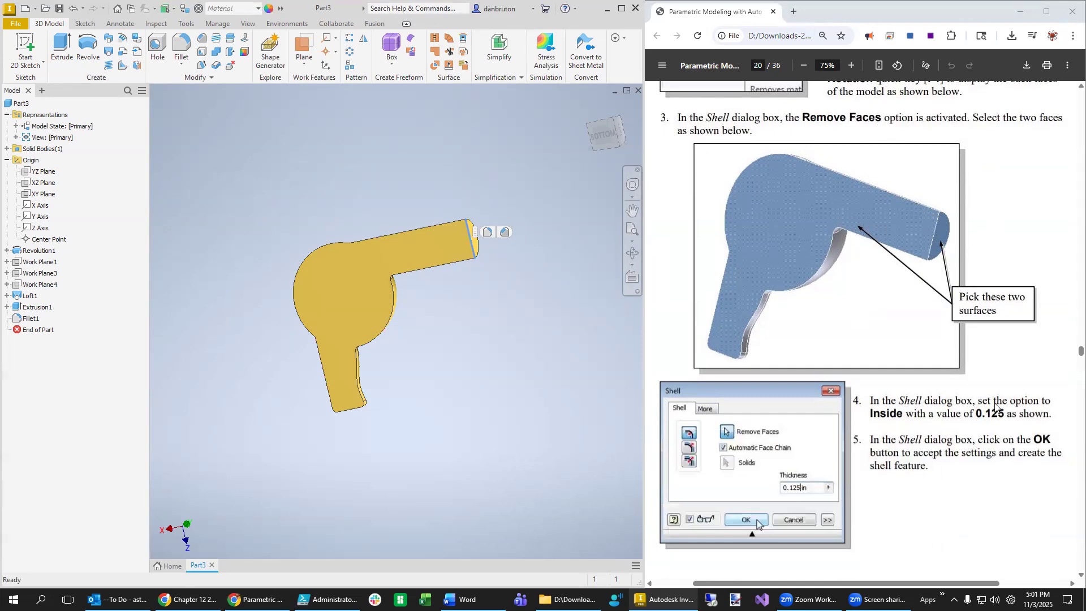
{"action": "scroll", "coordinate": [515, 379], "scroll_direction": "up", "scroll_amount": 2}
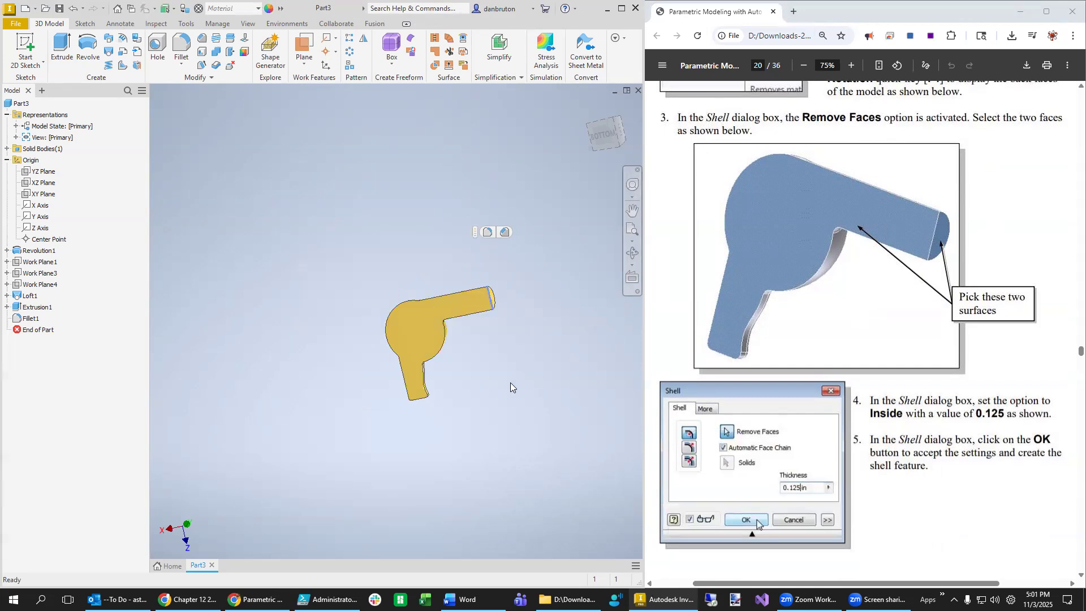
{"action": "left_click", "coordinate": [498, 372]}
{"action": "scroll", "coordinate": [498, 370], "scroll_direction": "up", "scroll_amount": 4}
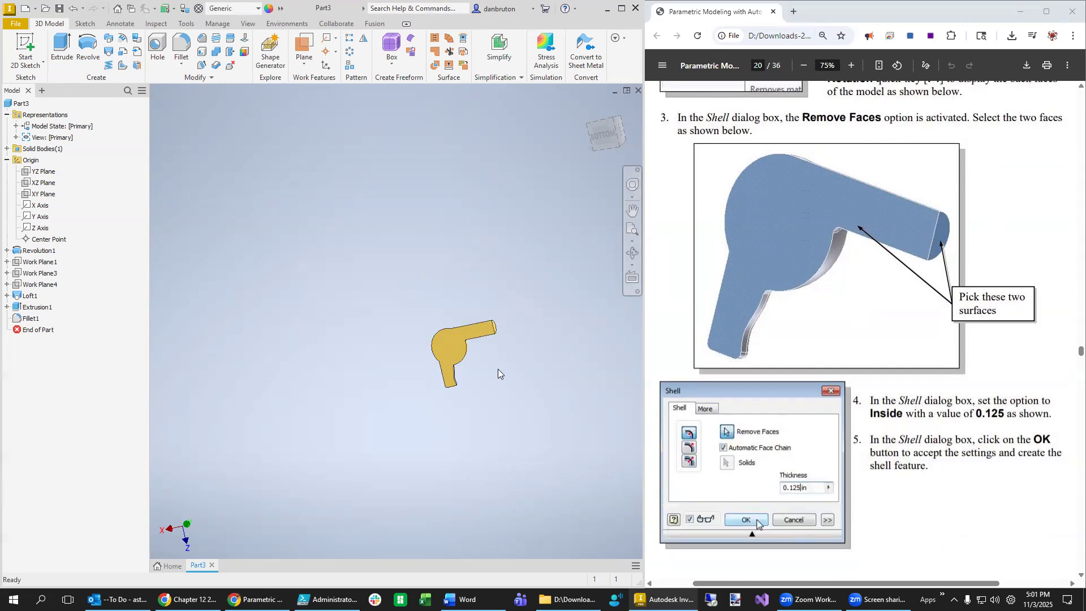
{"action": "scroll", "coordinate": [498, 369], "scroll_direction": "down", "scroll_amount": 5}
{"action": "scroll", "coordinate": [498, 327], "scroll_direction": "down", "scroll_amount": 3}
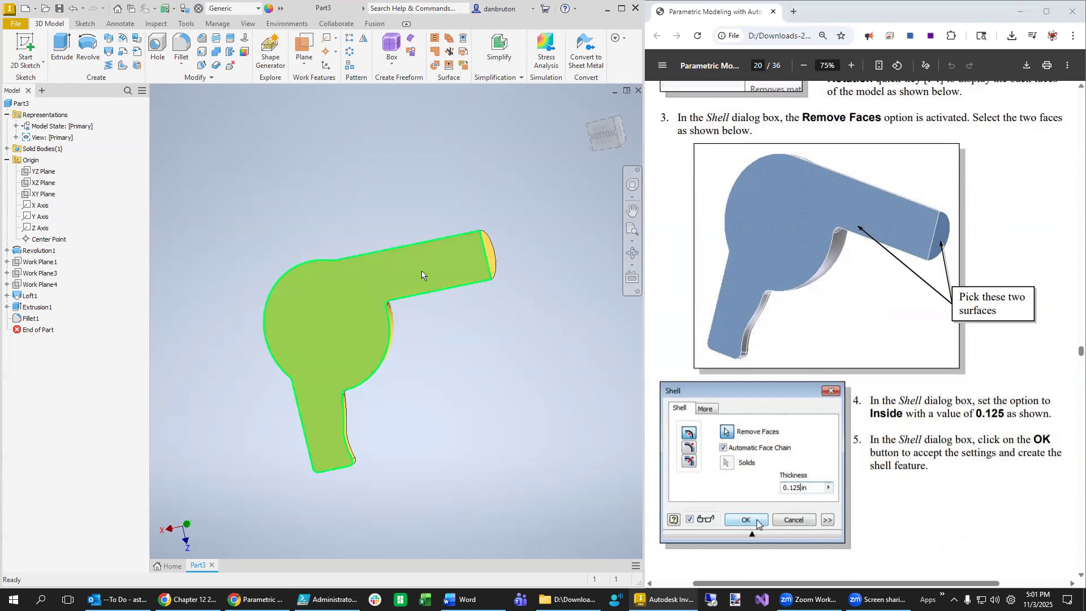
{"action": "left_click", "coordinate": [465, 278]}
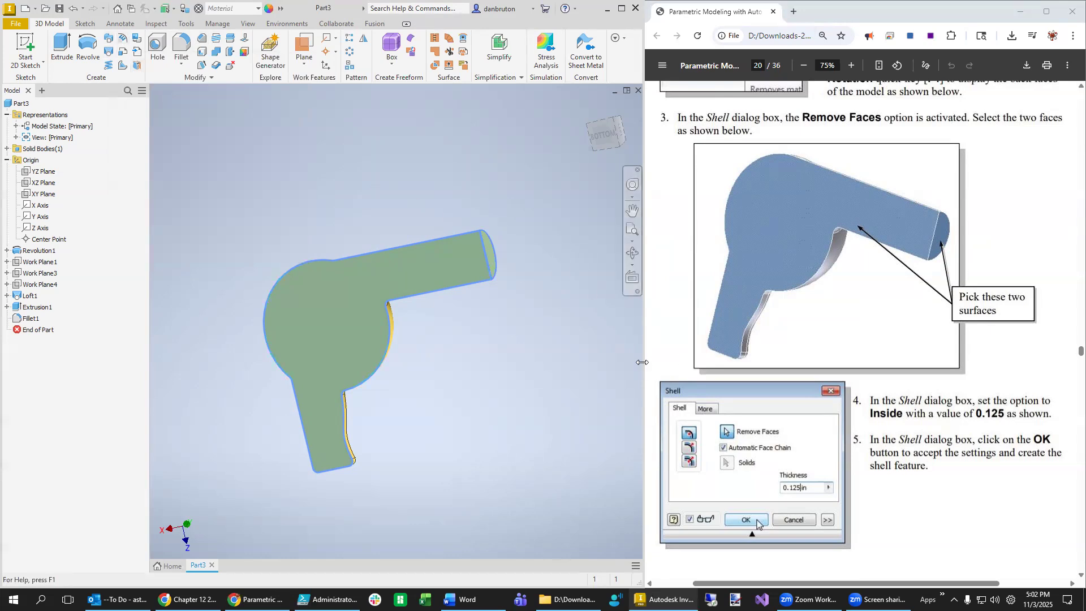
- Resize the modelling window so it sits next to the PDF guide
{"action": "left_click_drag", "start_coordinate": [642, 362], "coordinate": [982, 388]}
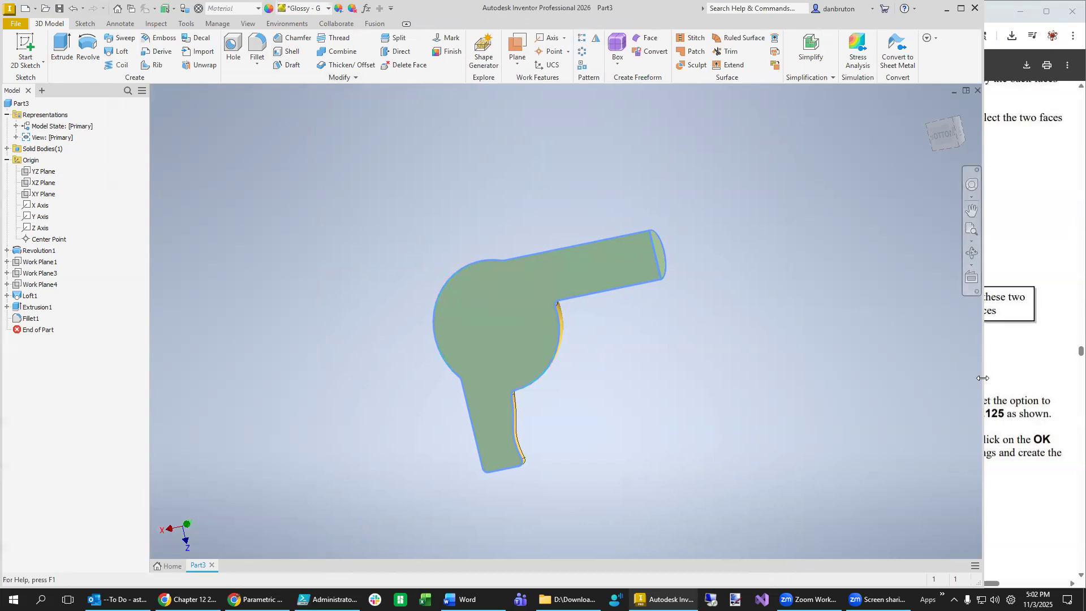
{"action": "left_click_drag", "start_coordinate": [983, 378], "coordinate": [678, 373]}
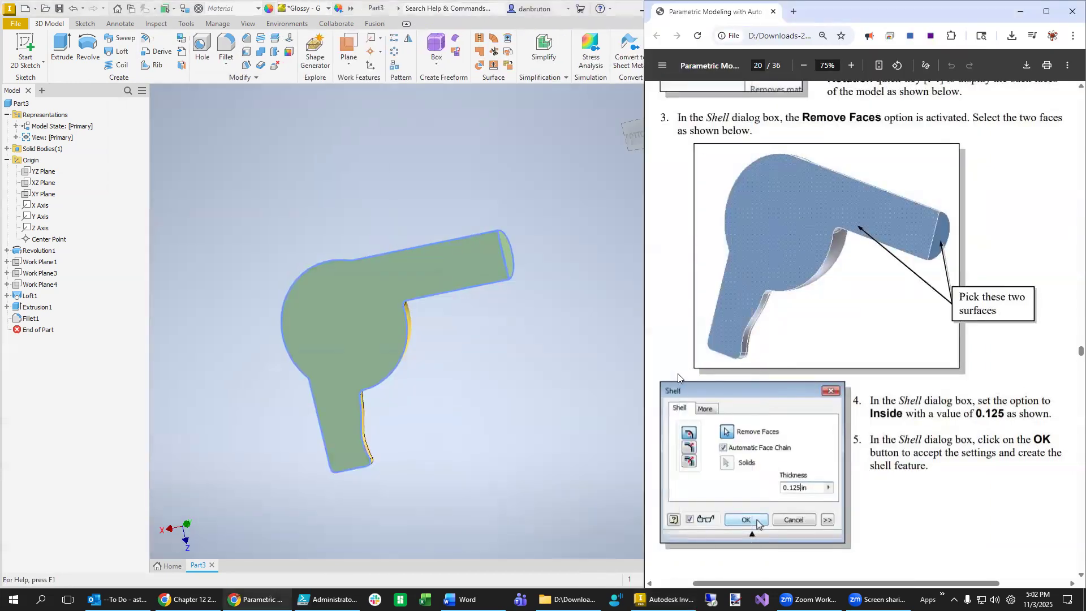
{"action": "left_click", "coordinate": [604, 345]}
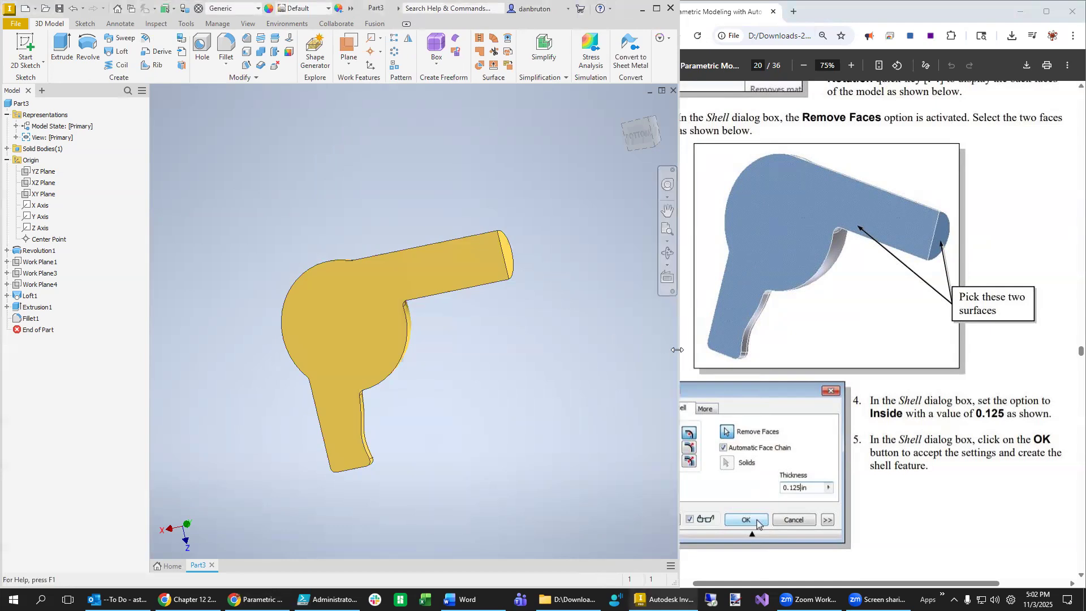
{"action": "left_click_drag", "start_coordinate": [678, 351], "coordinate": [642, 352]}
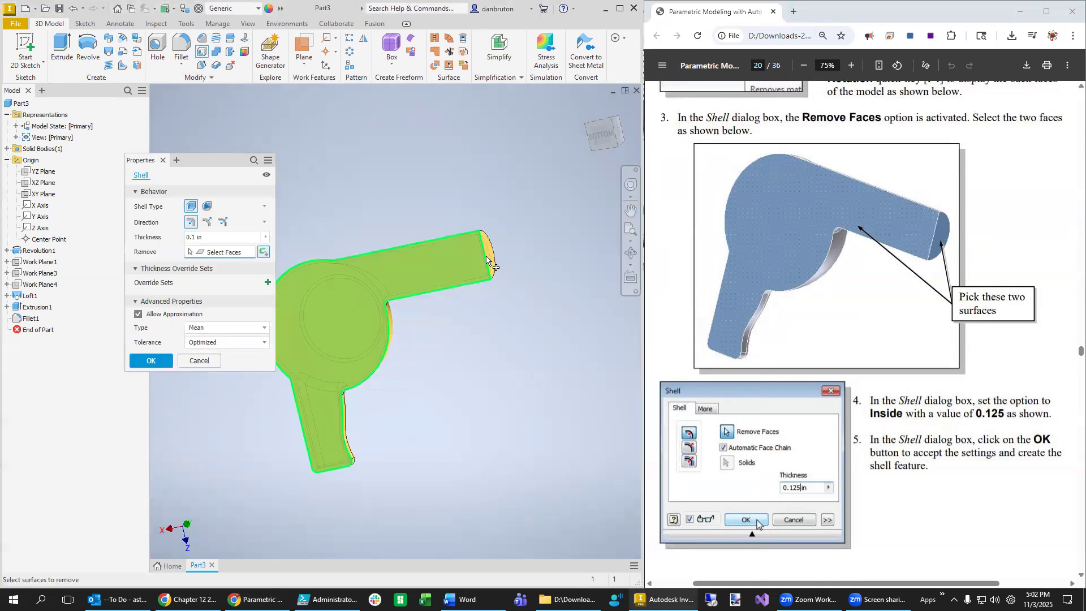
- Shell the body at 0.125 in, removing the nozzle end face and large round face
{"action": "left_click", "coordinate": [490, 260]}
{"action": "left_click", "coordinate": [376, 310]}
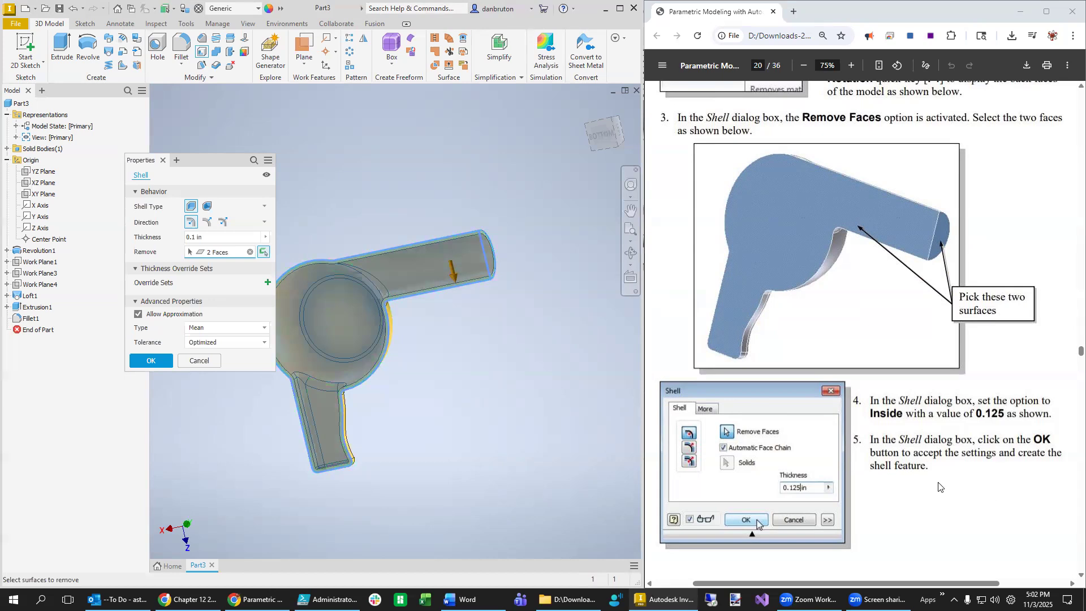
{"action": "scroll", "coordinate": [894, 475], "scroll_direction": "down", "scroll_amount": 3}
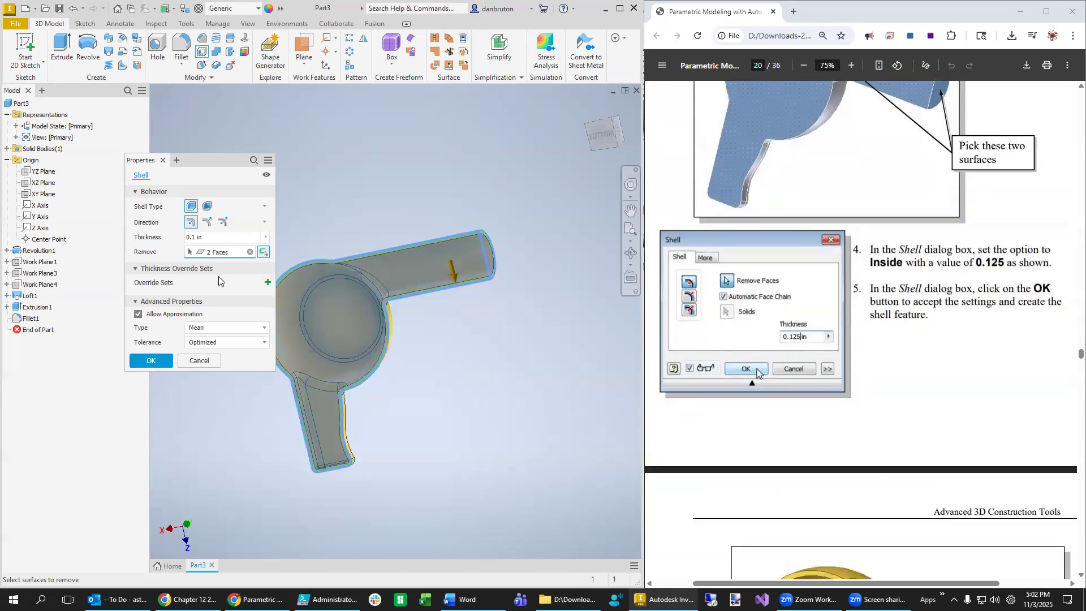
{"action": "left_click", "coordinate": [195, 238]}
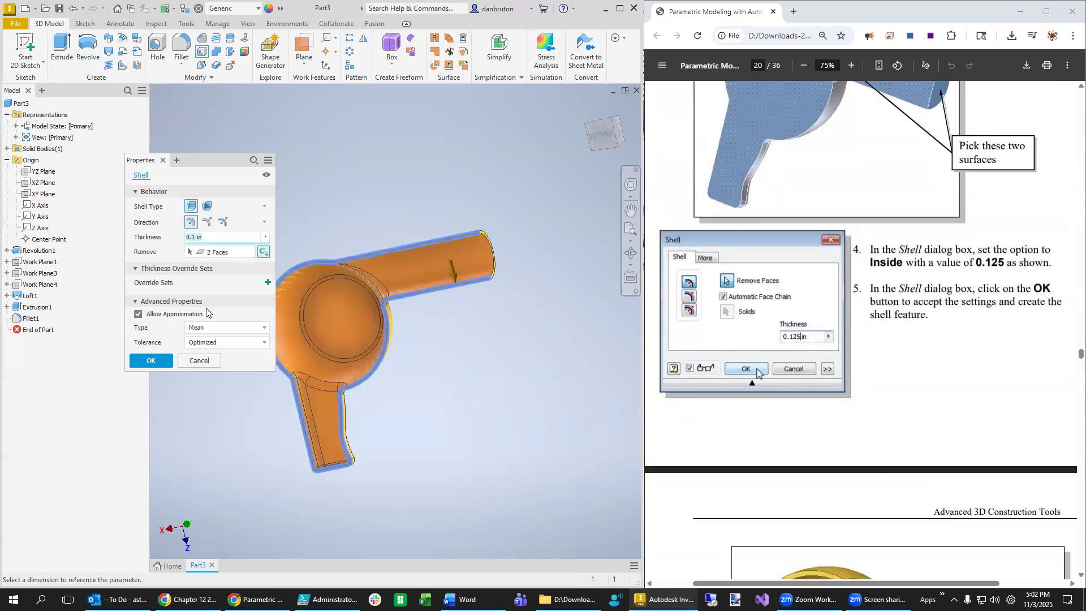
{"action": "type", "text": "0.12"}
{"action": "scroll", "coordinate": [952, 418], "scroll_direction": "down", "scroll_amount": 4}
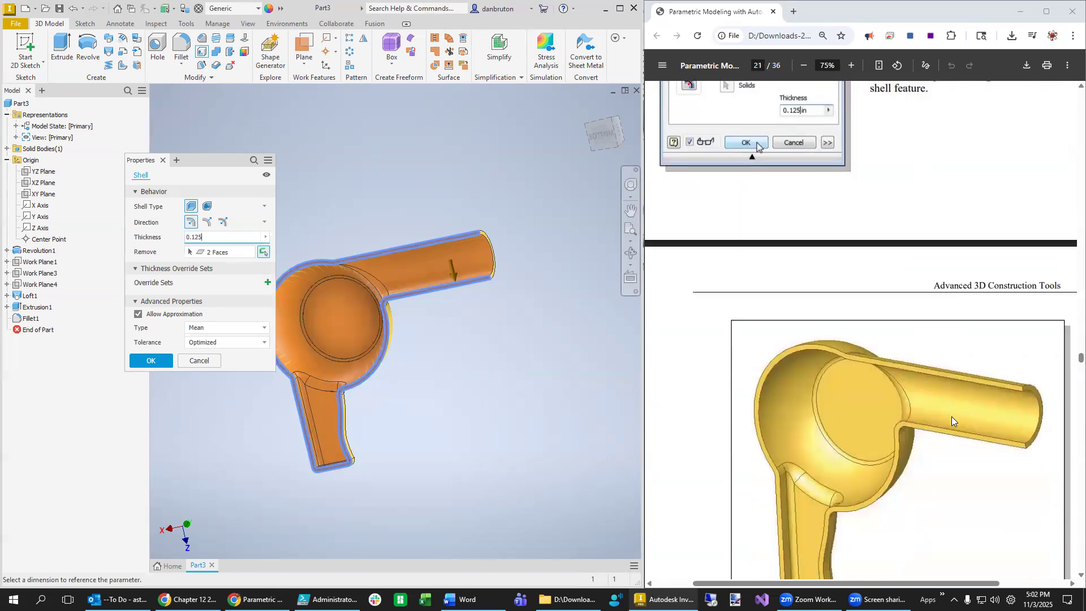
{"action": "scroll", "coordinate": [951, 416], "scroll_direction": "down", "scroll_amount": 4}
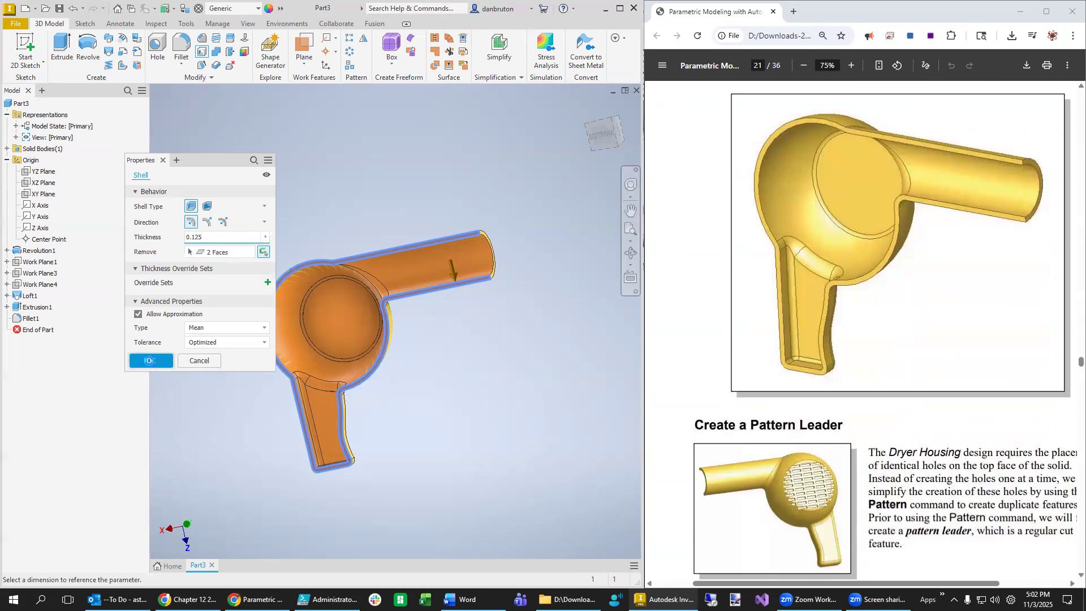
{"action": "left_click", "coordinate": [150, 360]}
{"action": "scroll", "coordinate": [332, 477], "scroll_direction": "up", "scroll_amount": 3}
{"action": "scroll", "coordinate": [332, 477], "scroll_direction": "down", "scroll_amount": 4}
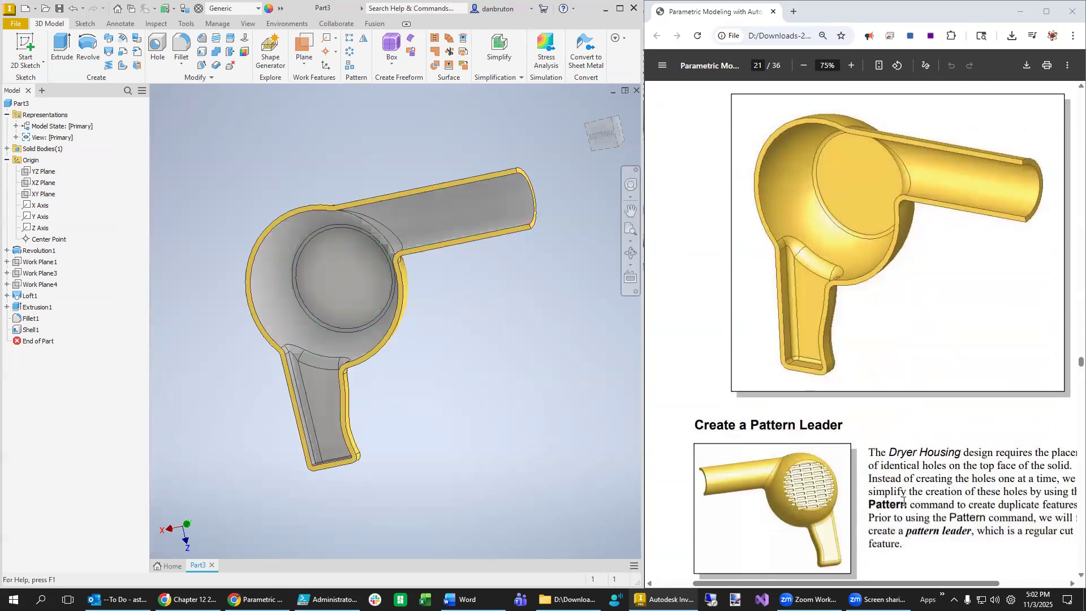
{"action": "scroll", "coordinate": [903, 503], "scroll_direction": "down", "scroll_amount": 5}
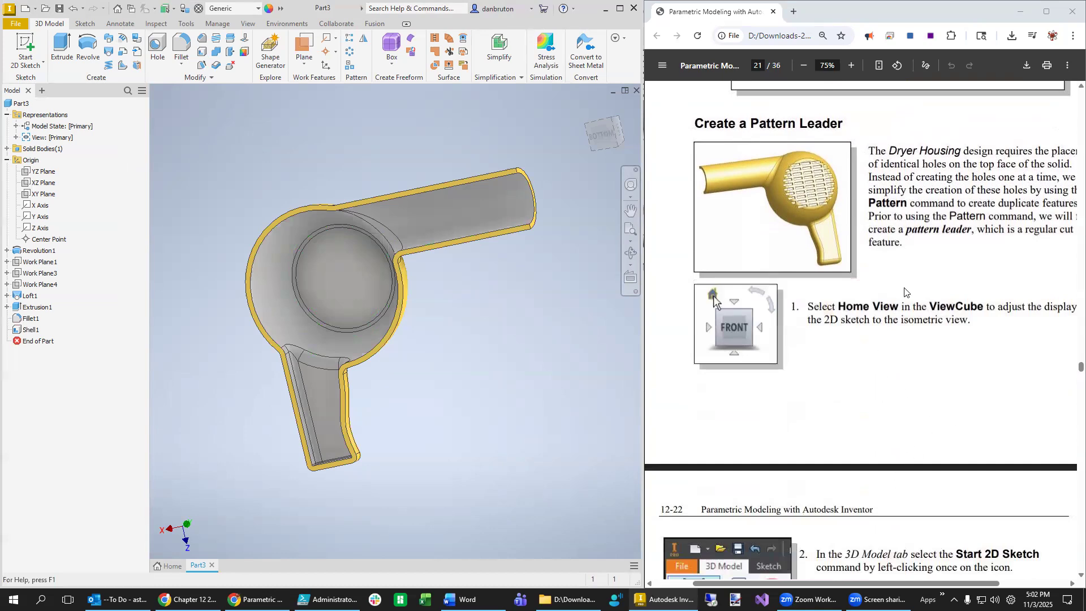
- Return the model to the Home view and adjust zoom and pan around the housing
{"action": "left_click", "coordinate": [589, 107]}
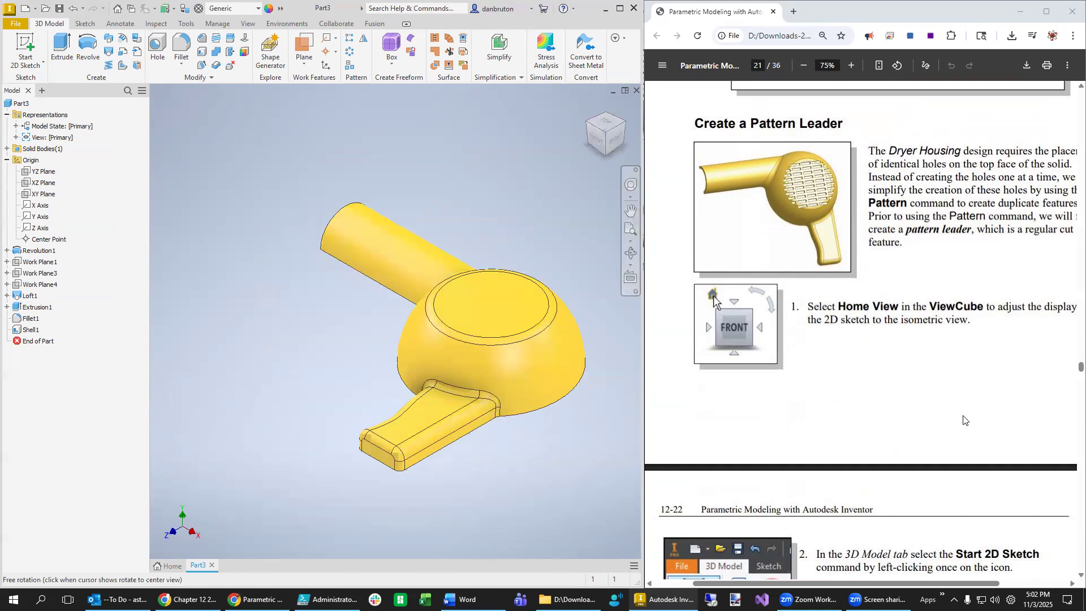
{"action": "scroll", "coordinate": [959, 407], "scroll_direction": "up", "scroll_amount": 1}
{"action": "scroll", "coordinate": [959, 407], "scroll_direction": "left", "scroll_amount": 1}
{"action": "middle_click", "coordinate": [968, 458]}
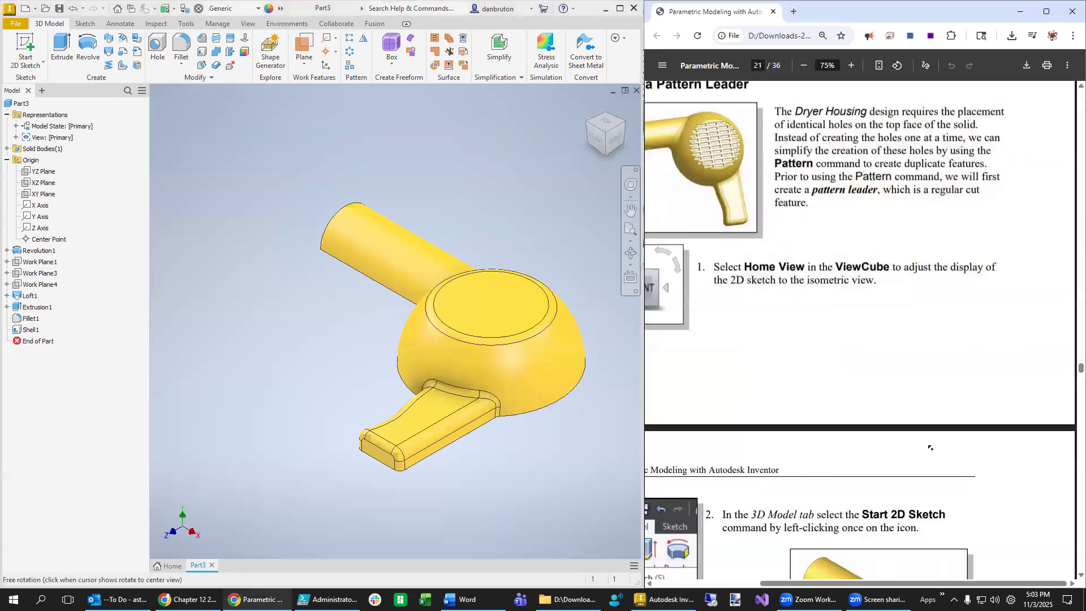
{"action": "middle_click", "coordinate": [806, 210]}
{"action": "scroll", "coordinate": [808, 400], "scroll_direction": "down", "scroll_amount": 4}
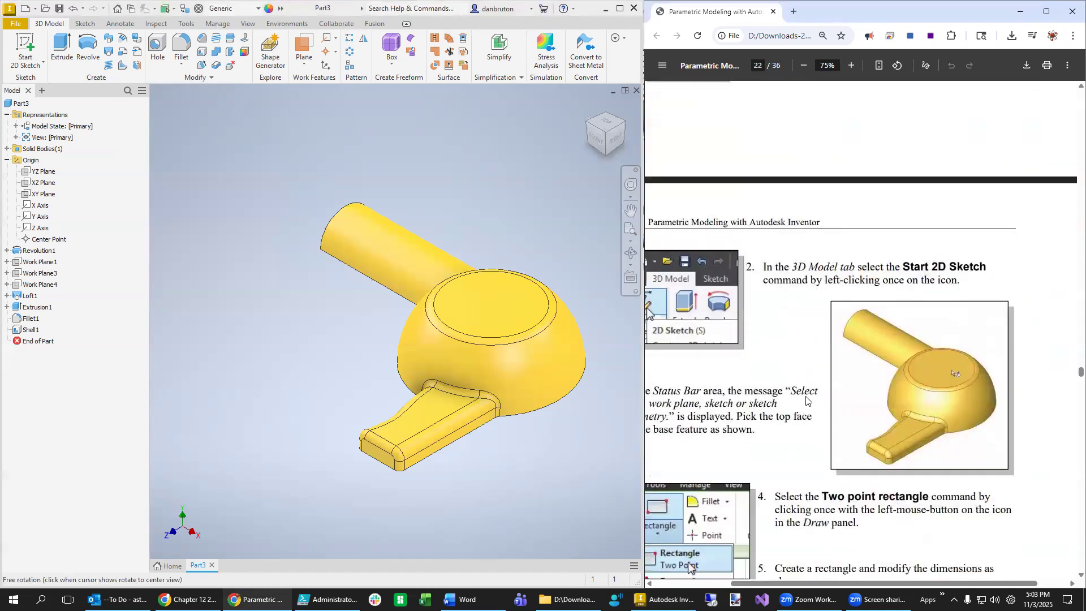
{"action": "scroll", "coordinate": [806, 400], "scroll_direction": "up", "scroll_amount": 1}
{"action": "scroll", "coordinate": [806, 401], "scroll_direction": "up", "scroll_amount": 3}
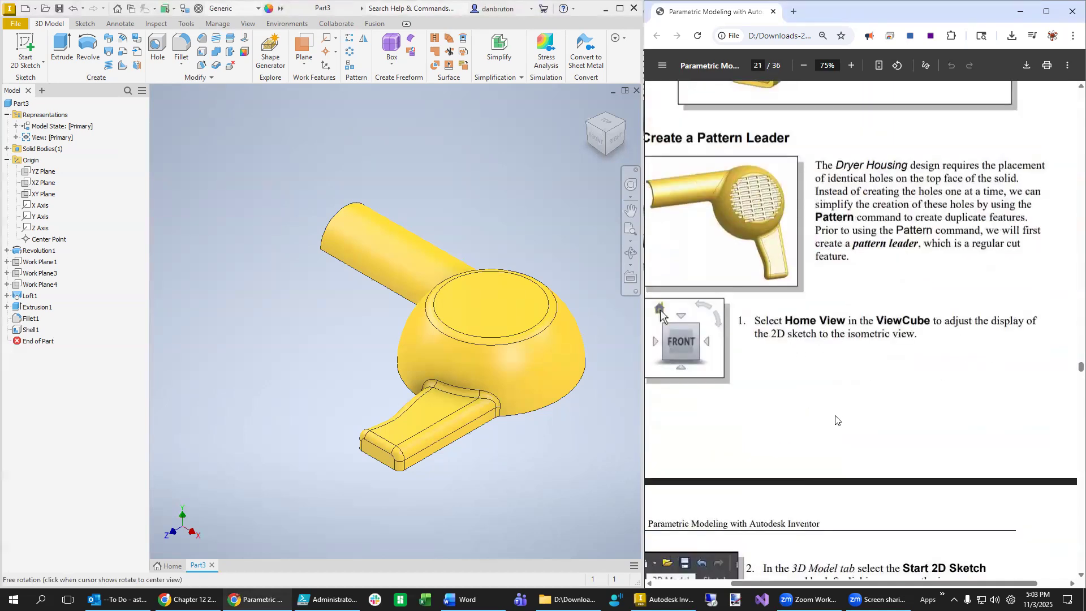
{"action": "scroll", "coordinate": [831, 447], "scroll_direction": "down", "scroll_amount": 3}
{"action": "scroll", "coordinate": [828, 447], "scroll_direction": "down", "scroll_amount": 2}
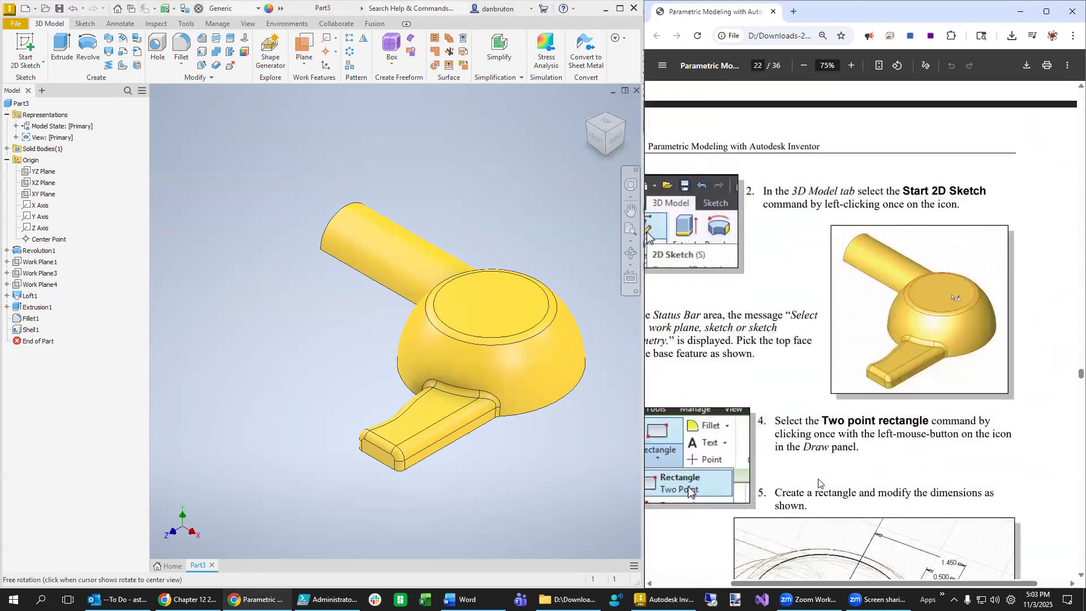
{"action": "left_click_drag", "start_coordinate": [825, 583], "coordinate": [782, 590]}
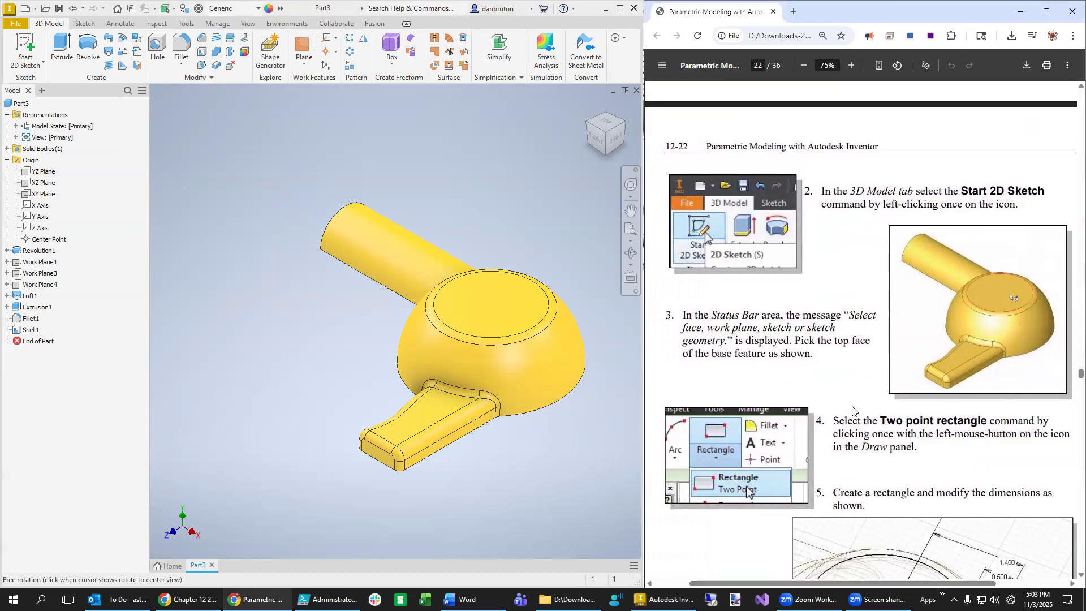
- Select the flat top face of the round body and bring up its New Sketch menu
{"action": "left_click", "coordinate": [512, 311]}
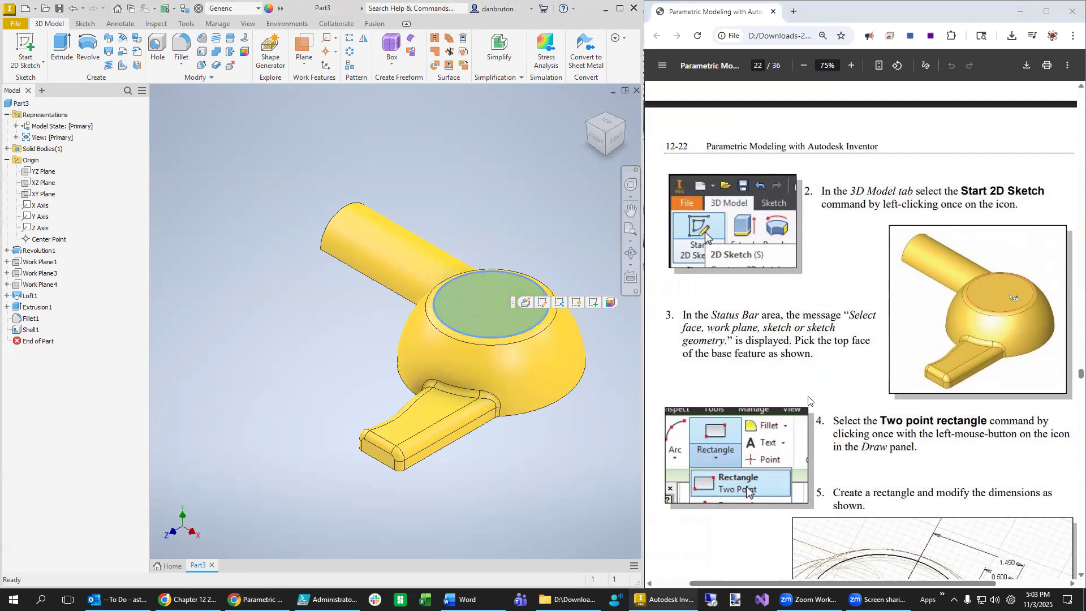
{"action": "scroll", "coordinate": [806, 402], "scroll_direction": "down", "scroll_amount": 3}
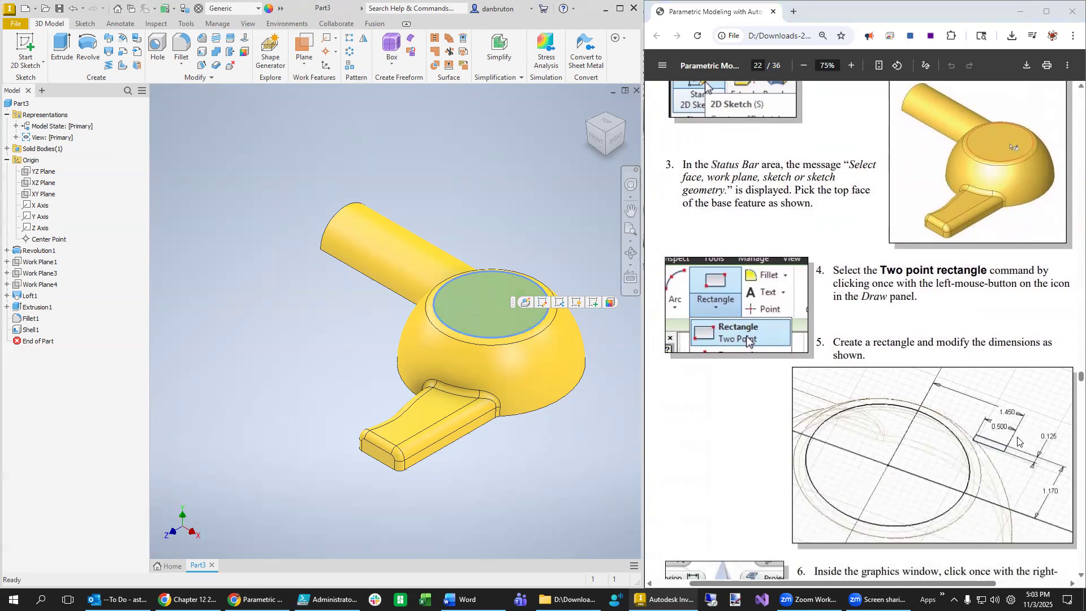
{"action": "right_click", "coordinate": [491, 316]}
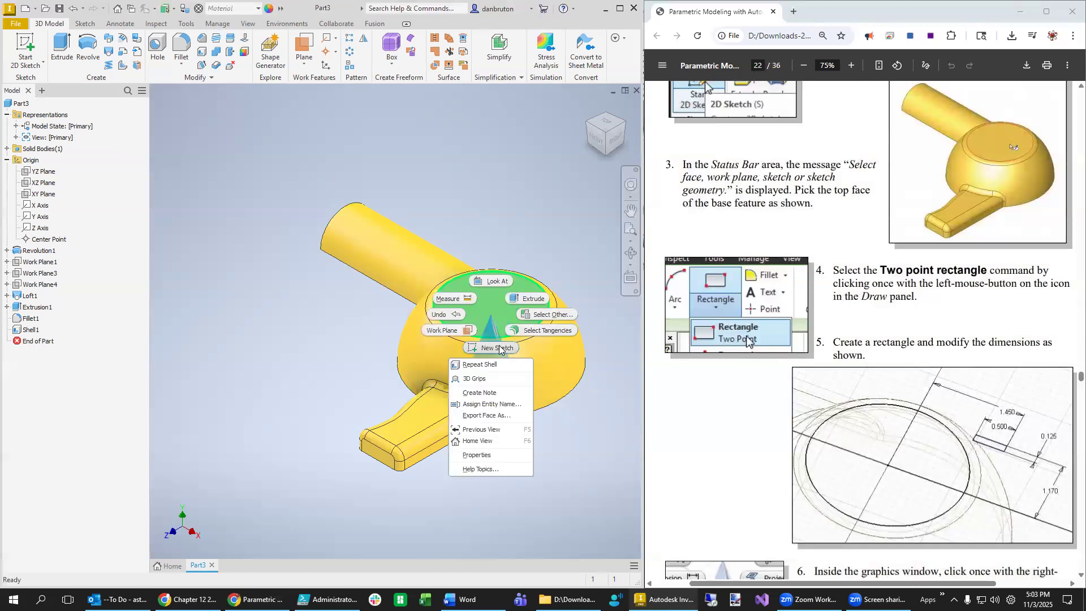
{"action": "scroll", "coordinate": [817, 321], "scroll_direction": "up", "scroll_amount": 3}
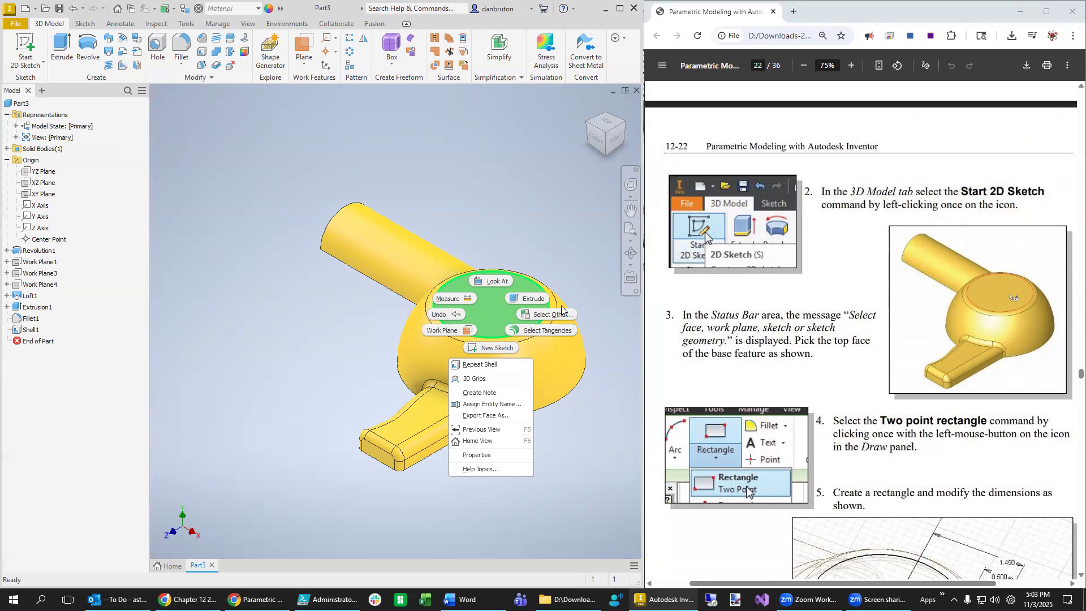
{"action": "left_click", "coordinate": [487, 347]}
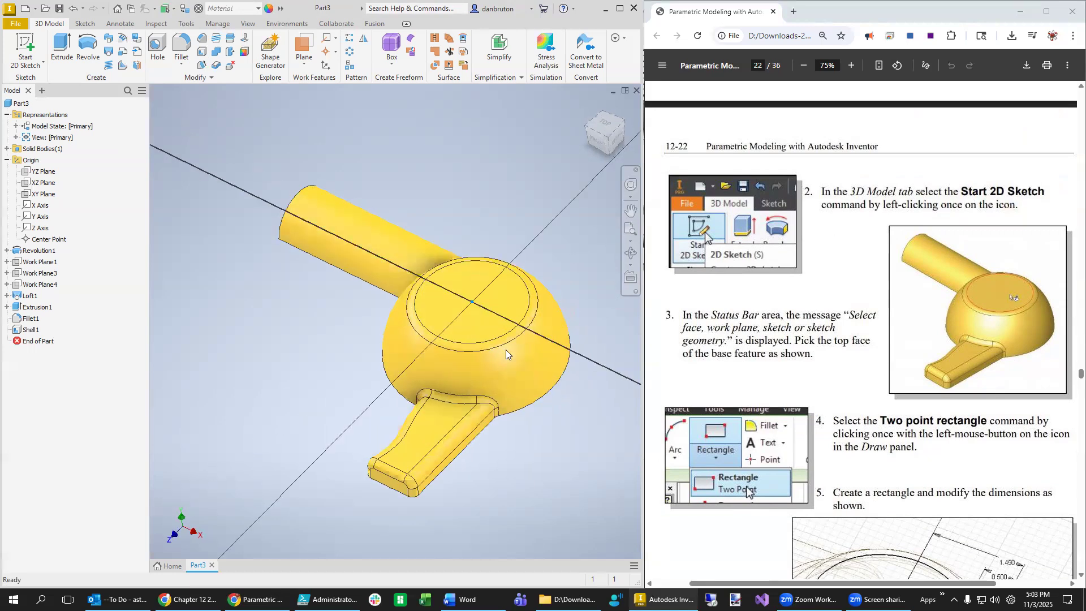
{"action": "left_click", "coordinate": [146, 48]}
{"action": "left_click", "coordinate": [450, 199]}
{"action": "left_click", "coordinate": [512, 206]}
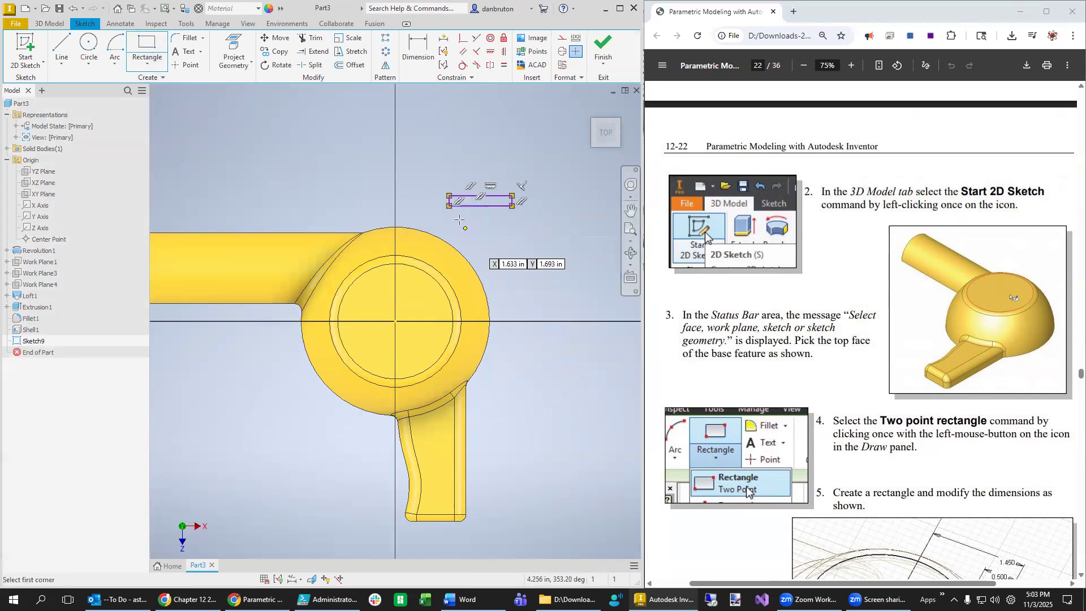
{"action": "left_click", "coordinate": [445, 40]}
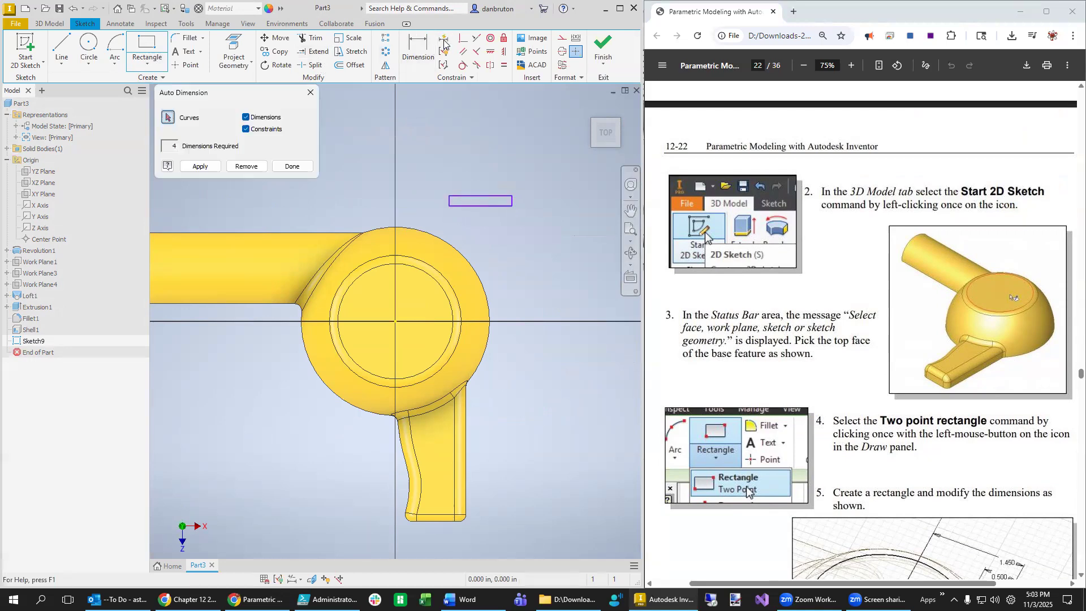
{"action": "left_click", "coordinate": [200, 166]}
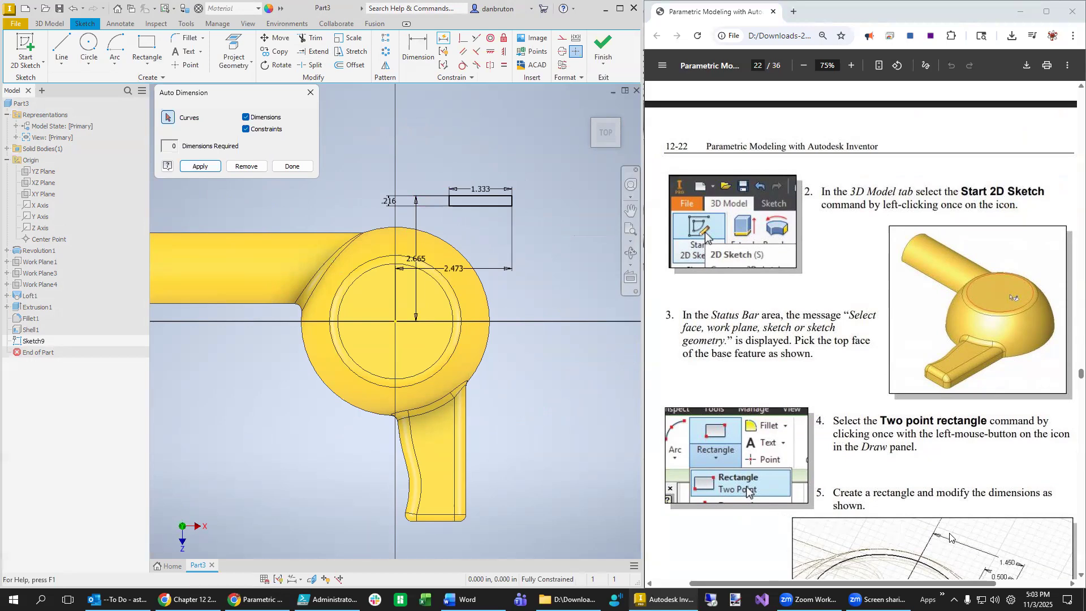
{"action": "scroll", "coordinate": [962, 535], "scroll_direction": "down", "scroll_amount": 3}
{"action": "middle_click", "coordinate": [977, 517]}
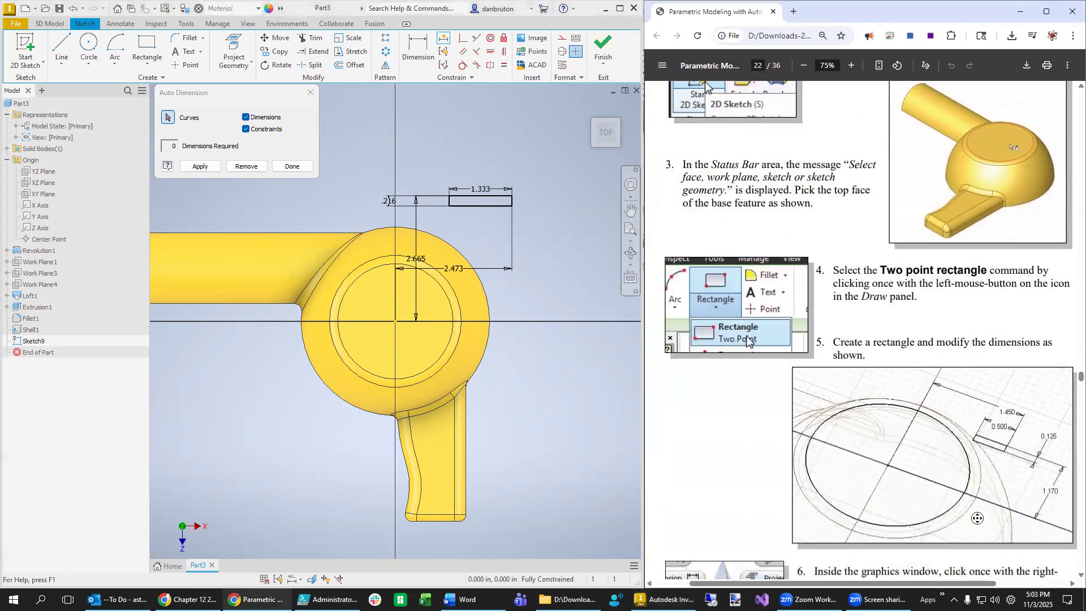
{"action": "mouse_move", "coordinate": [977, 518]}
{"action": "middle_mouse_down"}
{"action": "mouse_move", "coordinate": [961, 492]}
{"action": "mouse_move", "coordinate": [966, 551]}
{"action": "mouse_move", "coordinate": [973, 516]}
{"action": "middle_mouse_up"}
{"action": "scroll", "coordinate": [973, 516], "scroll_direction": "down", "scroll_amount": 10}
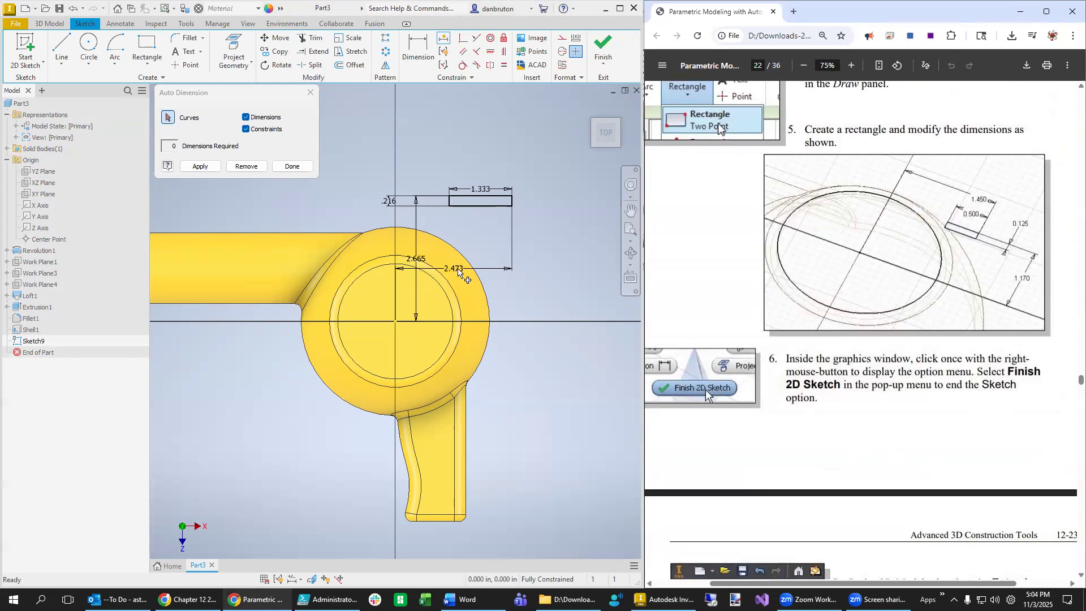
- Close Auto Dimension and set the rectangle's horizontal distance to 1.450
{"action": "left_click", "coordinate": [459, 274]}
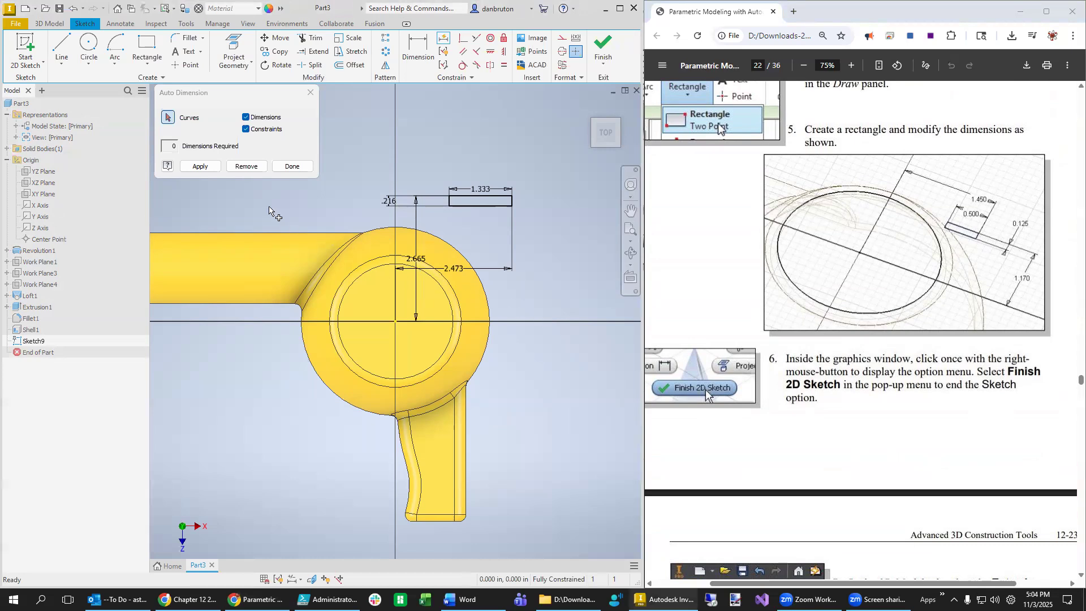
{"action": "left_click", "coordinate": [291, 166]}
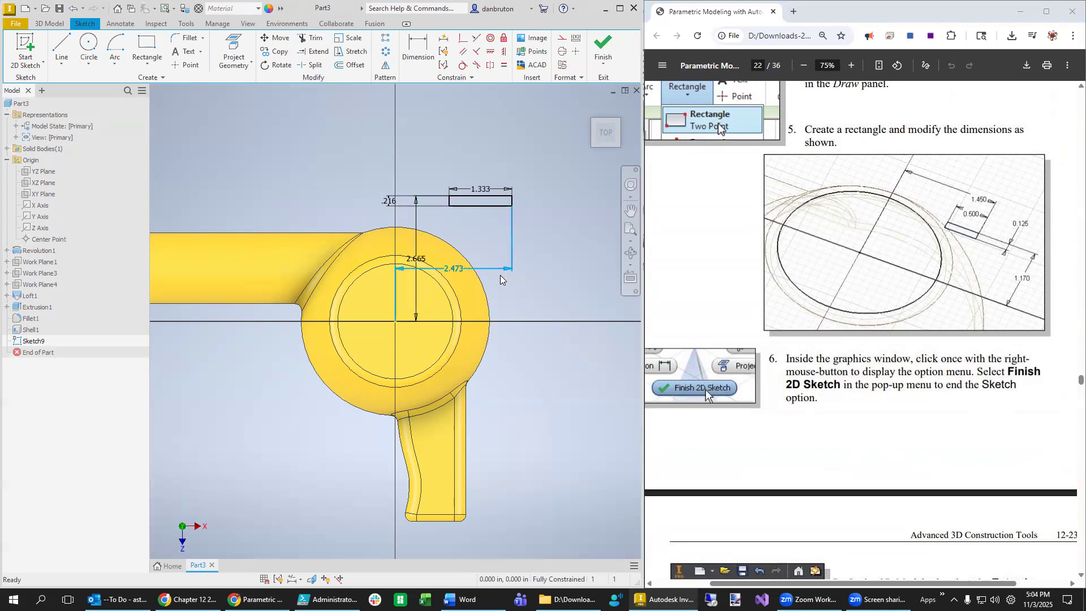
{"action": "left_click_drag", "start_coordinate": [454, 269], "coordinate": [463, 164]}
{"action": "double_click", "coordinate": [464, 164]}
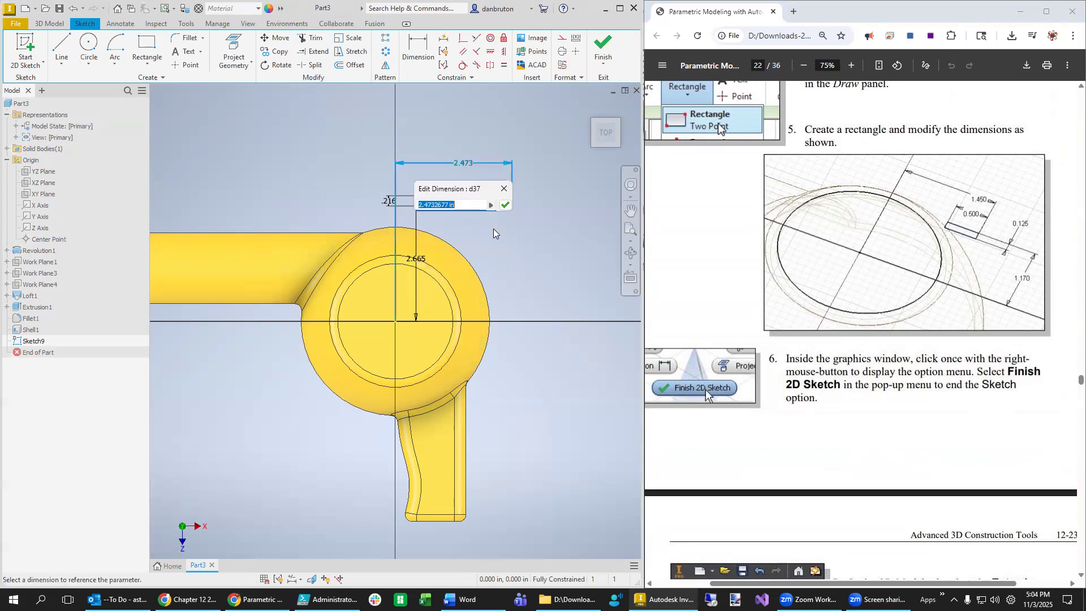
{"action": "type", "text": "1.45"}
{"action": "key", "text": "Return"}
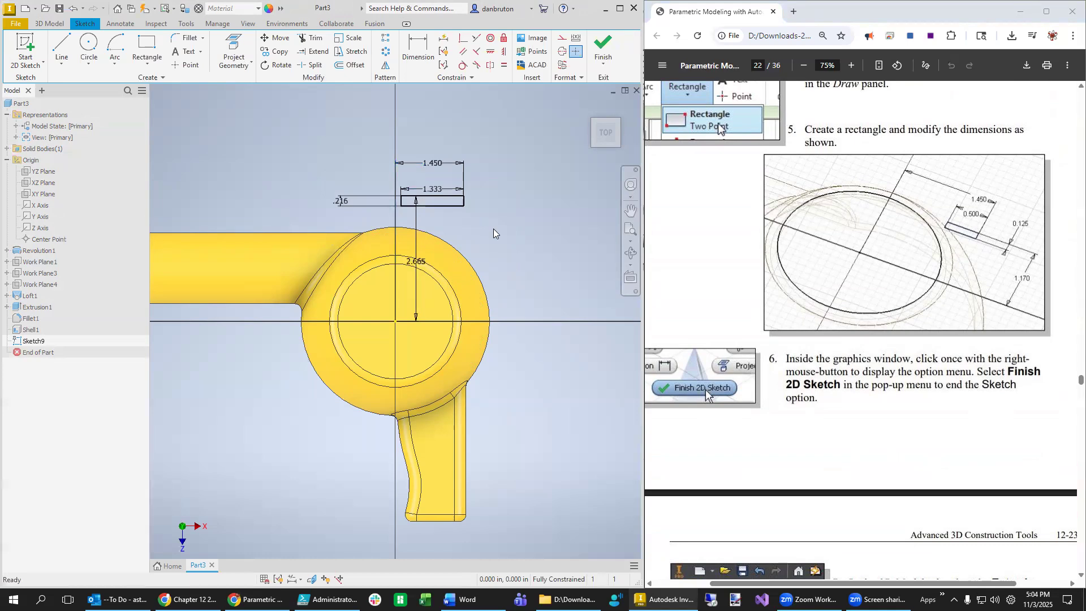
- Set the rectangle's width to 0.500 and its height to 0.125
{"action": "double_click", "coordinate": [439, 192]}
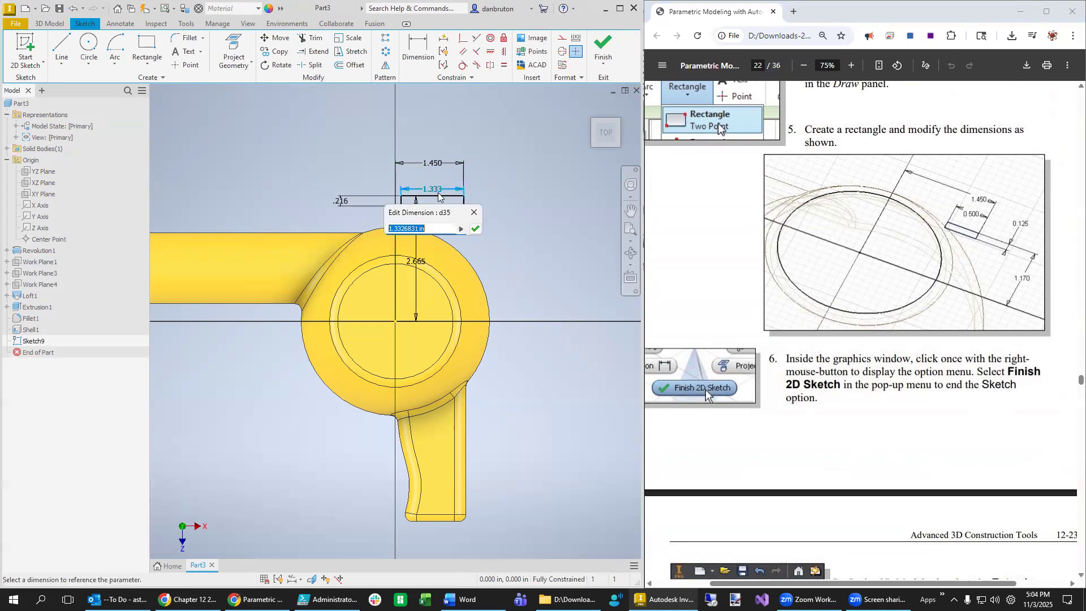
{"action": "type", "text": "0"}
{"action": "type", "text": ".05"}
{"action": "key", "text": "Left"}
{"action": "key", "text": "BackSpace"}
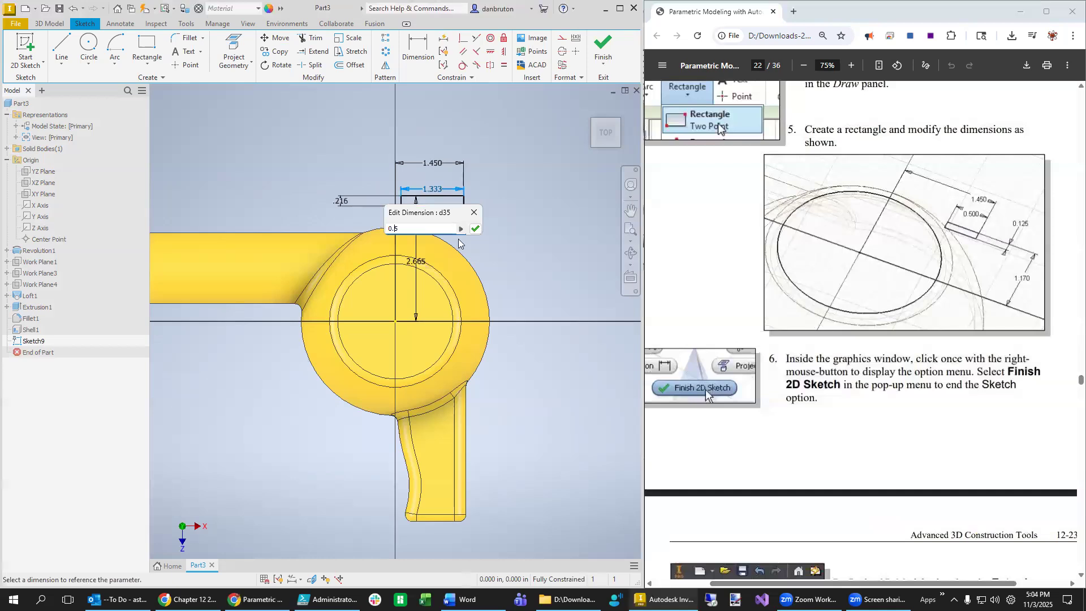
{"action": "key", "text": "Return"}
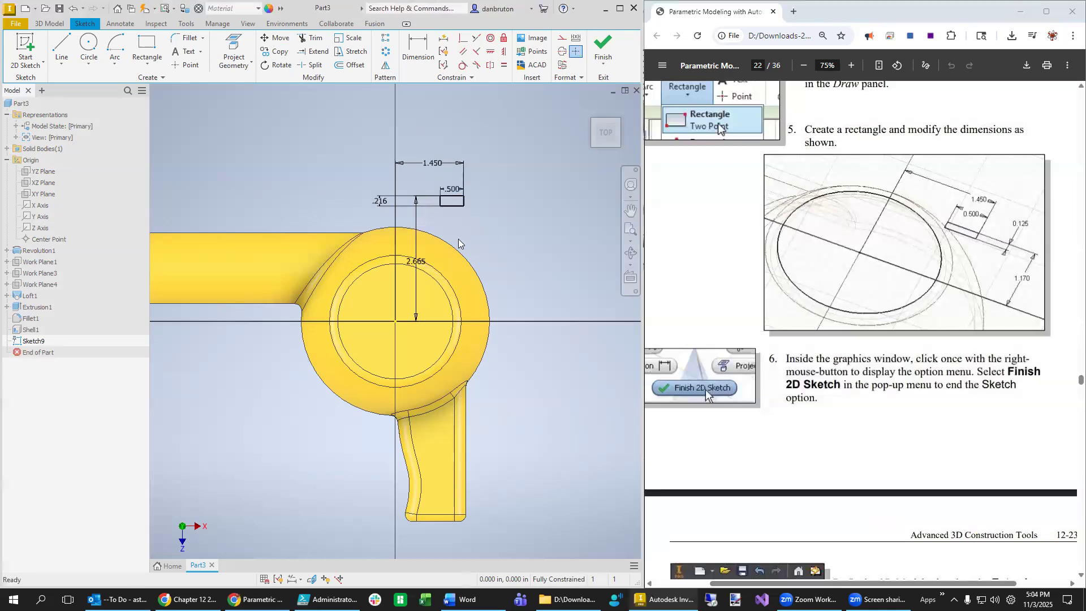
{"action": "double_click", "coordinate": [381, 202]}
{"action": "type", "text": "0.125"}
{"action": "key", "text": "Return"}
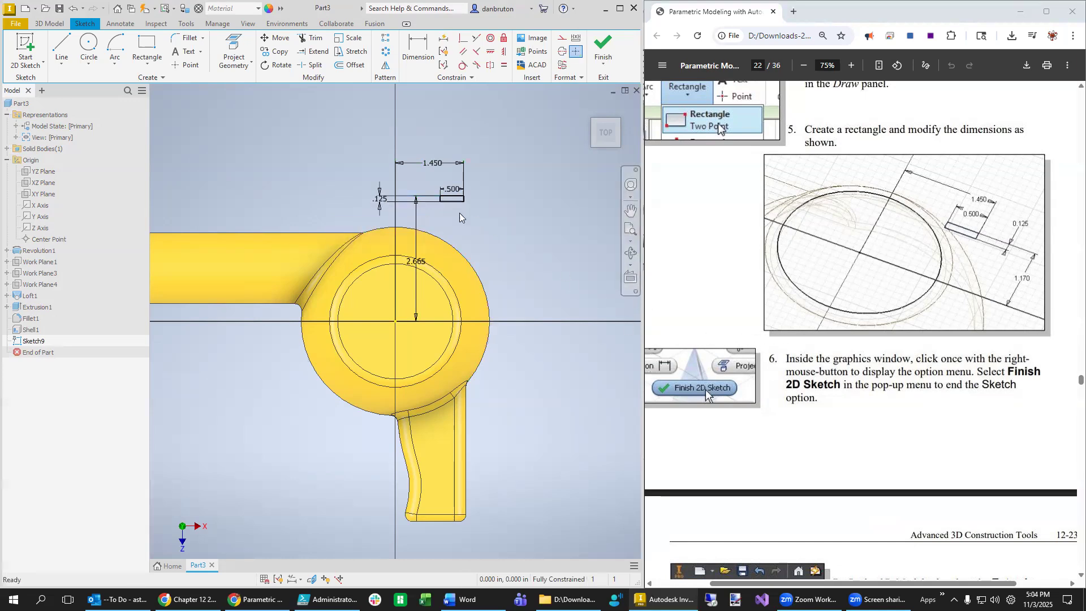
- Set the rectangle's vertical distance from the centre line to 1.170
{"action": "left_click_drag", "start_coordinate": [416, 262], "coordinate": [492, 258]}
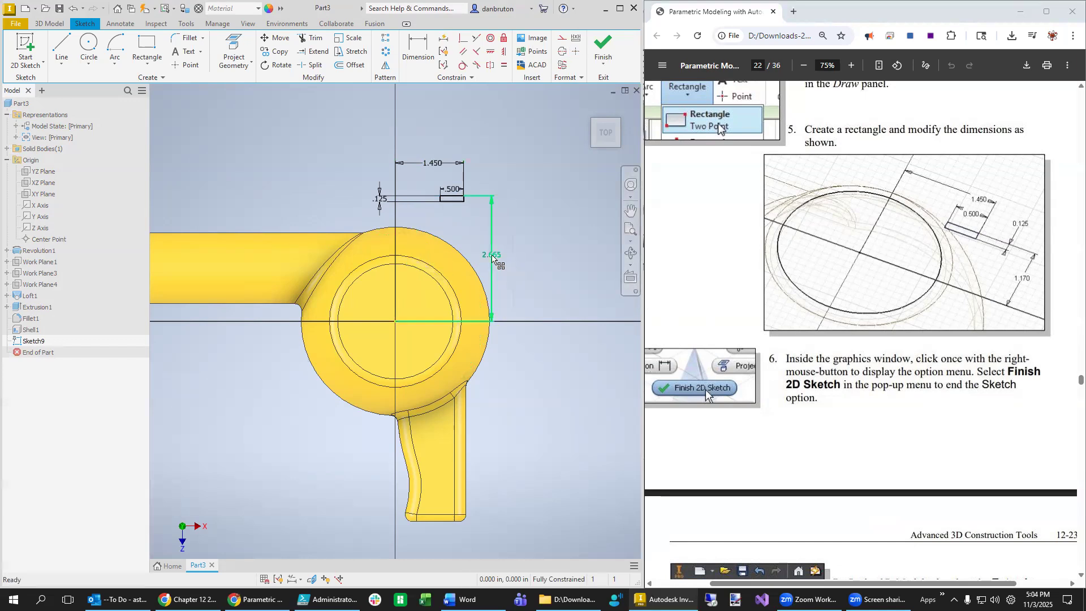
{"action": "double_click", "coordinate": [492, 256]}
{"action": "type", "text": "1."}
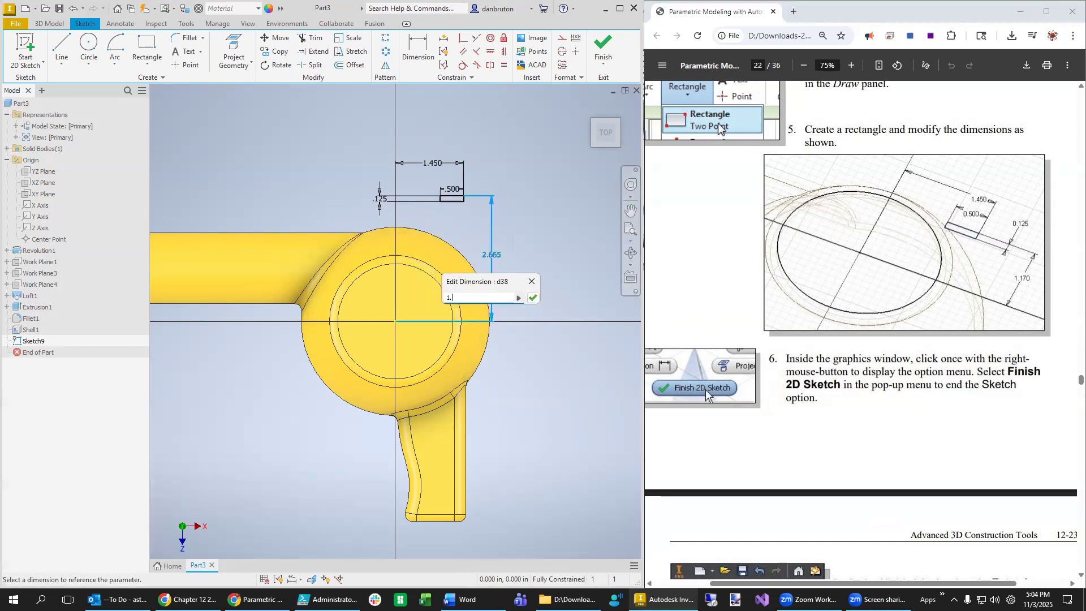
{"action": "type", "text": "17"}
{"action": "key", "text": "Return"}
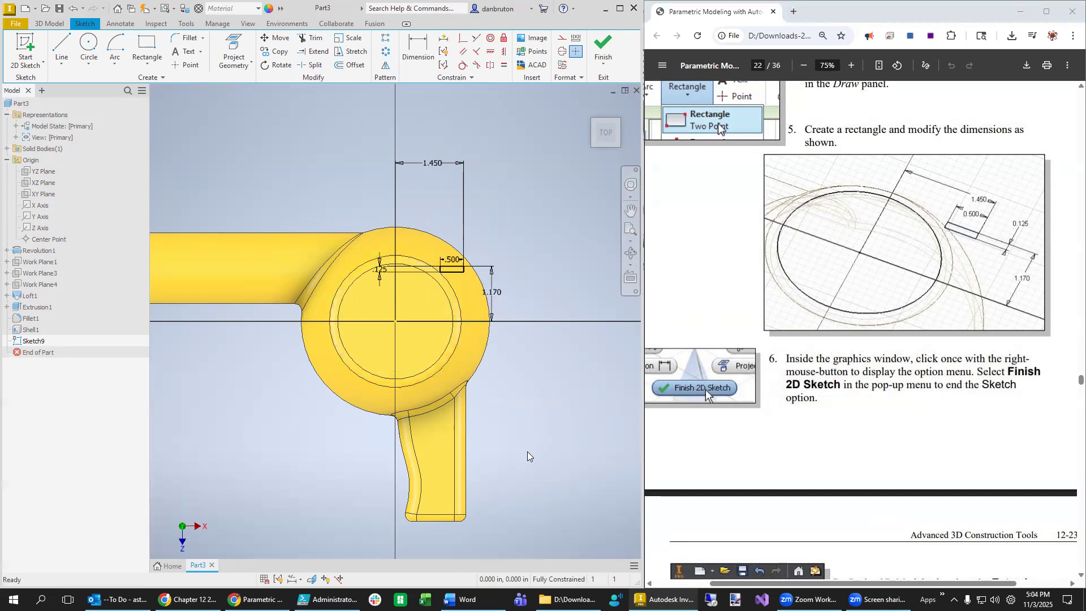
- Orbit to an oblique view of the housing and check the PDF's Extrude steps 7–10
{"action": "middle_click_drag", "start_coordinate": [538, 451], "coordinate": [531, 417], "text": "shift"}
{"action": "scroll", "coordinate": [836, 383], "scroll_direction": "down", "scroll_amount": 5}
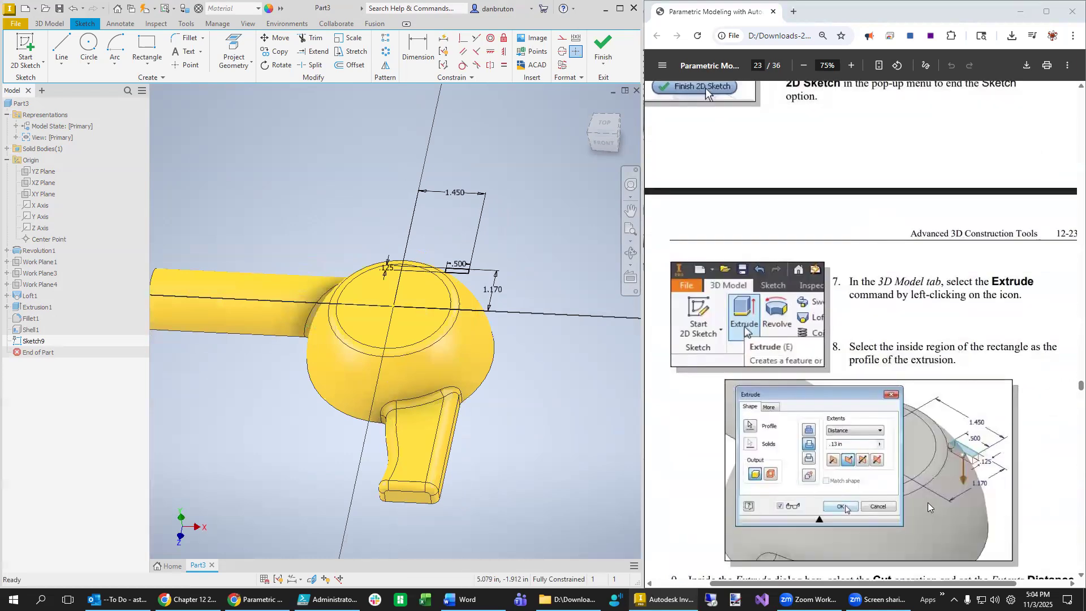
{"action": "scroll", "coordinate": [927, 505], "scroll_direction": "down", "scroll_amount": 1}
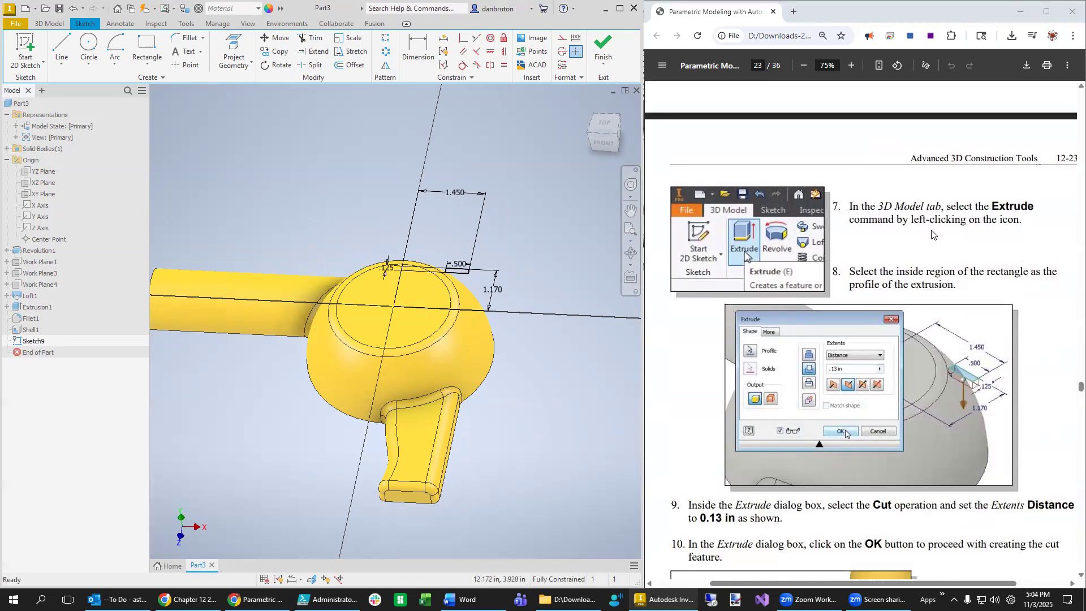
{"action": "left_click", "coordinate": [792, 331]}
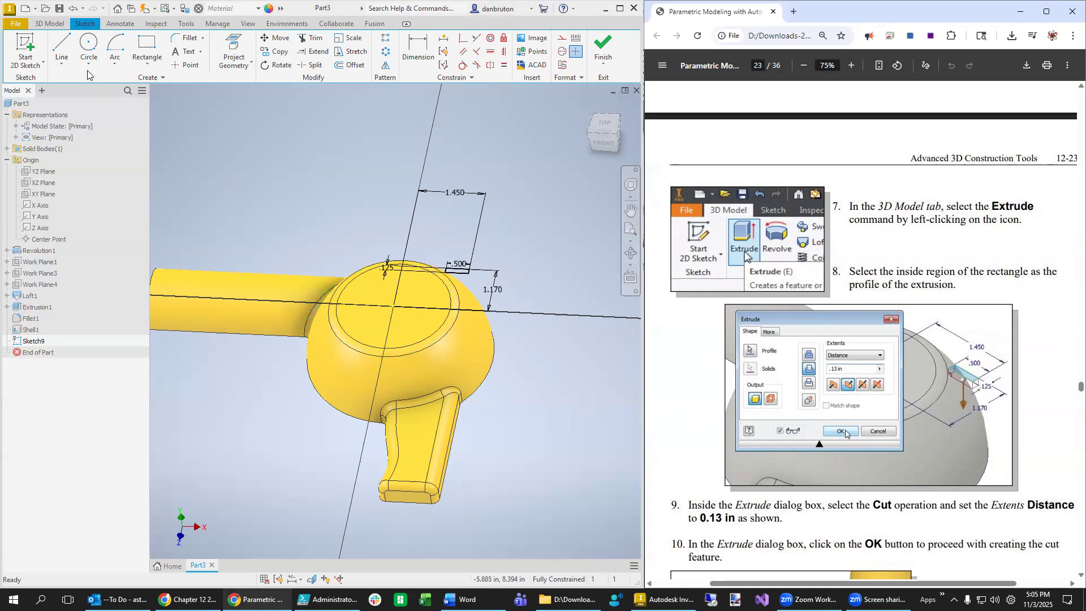
{"action": "left_click", "coordinate": [57, 28]}
- Extrude the small rectangle as a 0.13 in cut, flipped down into the housing
{"action": "left_click", "coordinate": [57, 29]}
{"action": "left_click", "coordinate": [63, 51]}
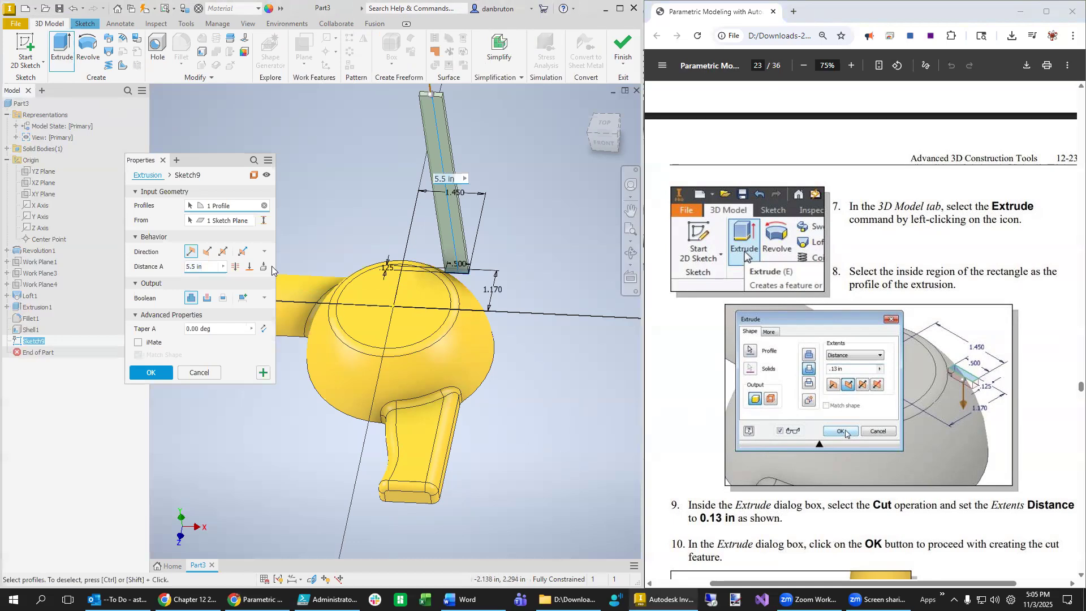
{"action": "left_click_drag", "start_coordinate": [210, 267], "coordinate": [137, 267]}
{"action": "type", "text": "0.13"}
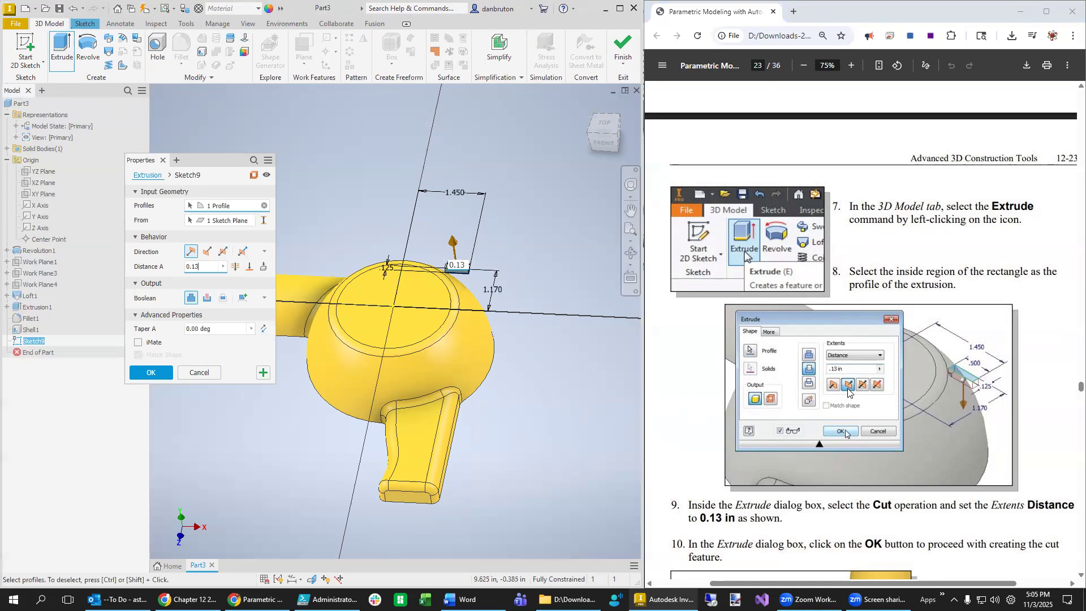
{"action": "left_click", "coordinate": [206, 253]}
{"action": "scroll", "coordinate": [956, 427], "scroll_direction": "down", "scroll_amount": 1}
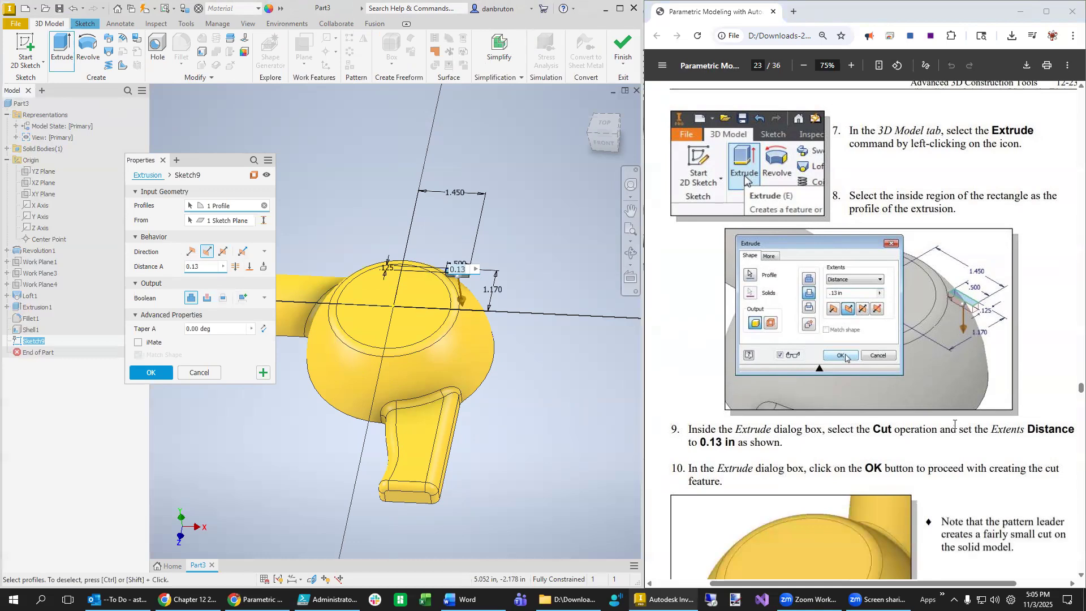
{"action": "scroll", "coordinate": [955, 425], "scroll_direction": "down", "scroll_amount": 1}
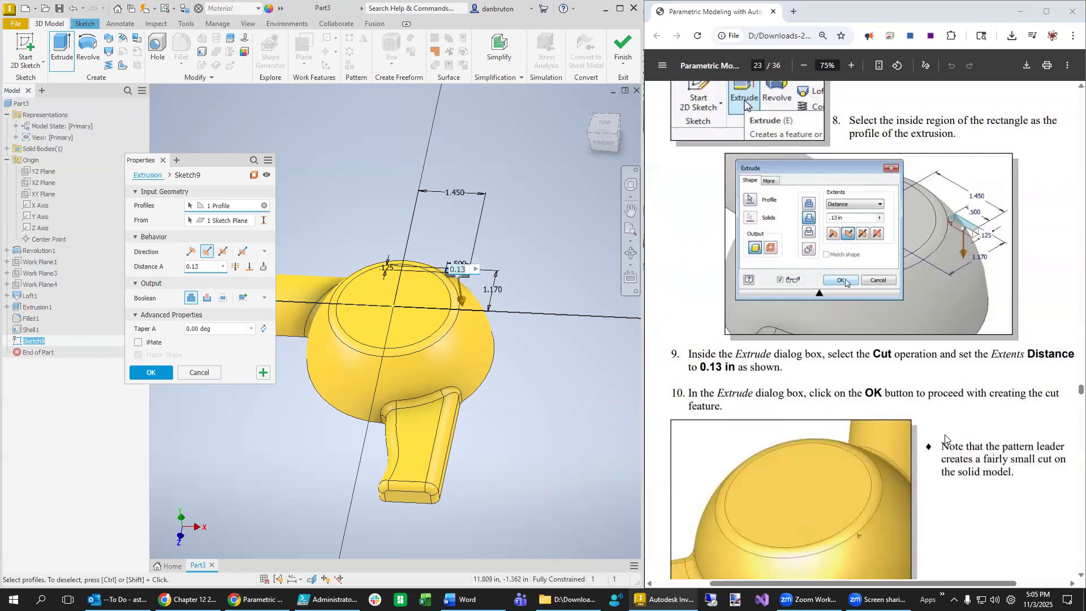
{"action": "scroll", "coordinate": [946, 439], "scroll_direction": "up", "scroll_amount": 1}
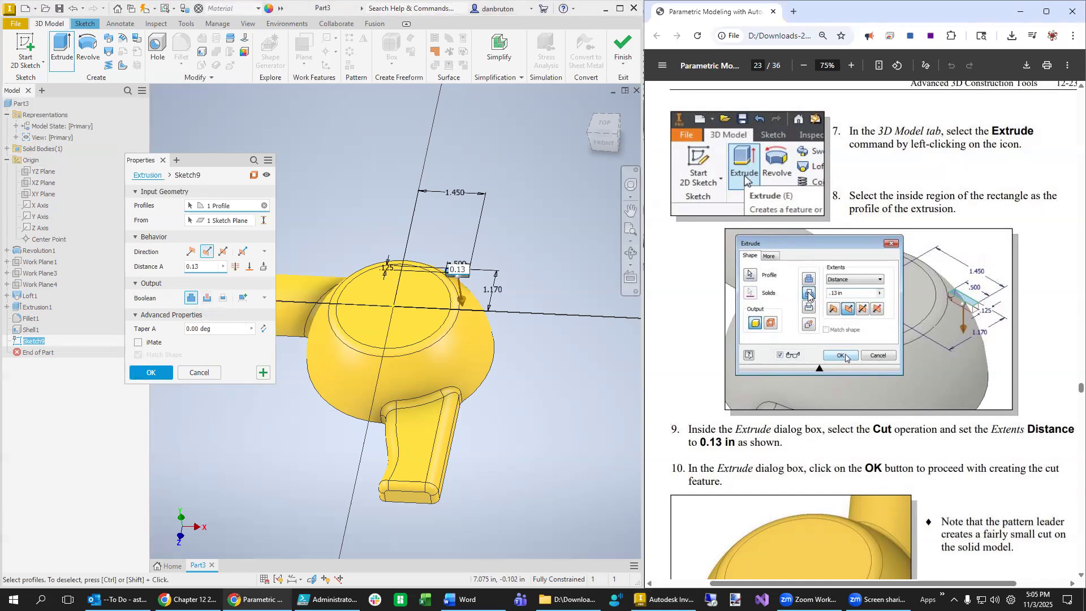
{"action": "left_click", "coordinate": [207, 297]}
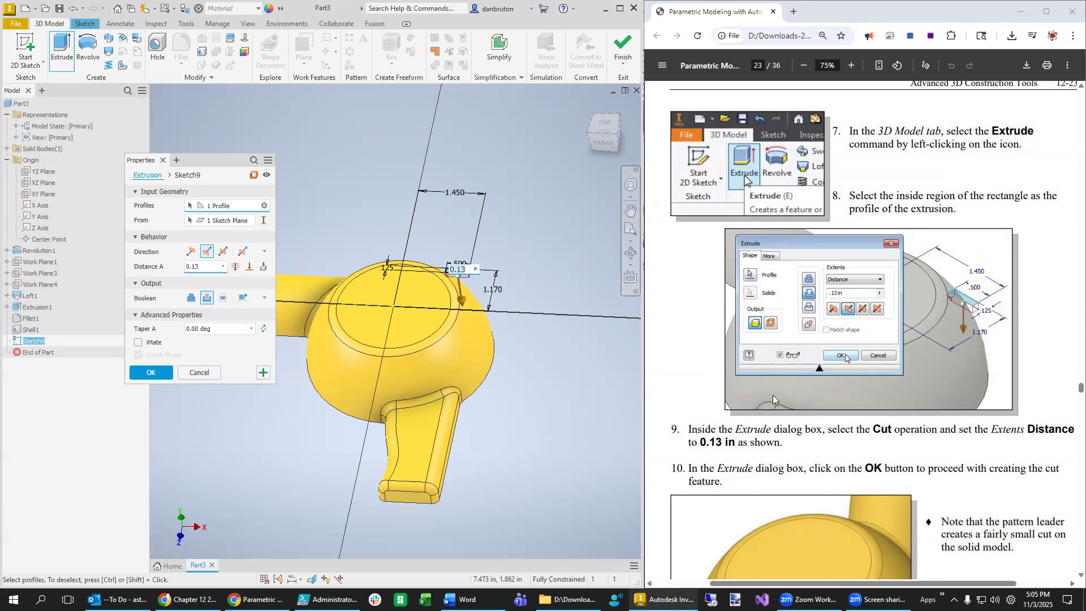
{"action": "left_click", "coordinate": [152, 373]}
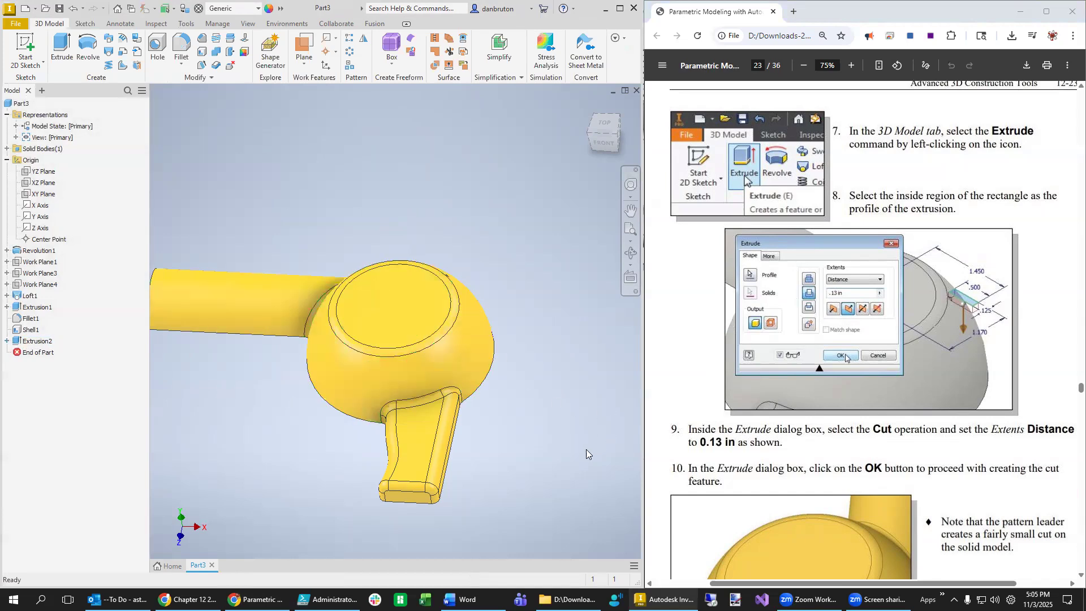
- Orbit and zoom the model to inspect the new rectangular cut
{"action": "scroll", "coordinate": [490, 315], "scroll_direction": "up", "scroll_amount": 5}
{"action": "scroll", "coordinate": [490, 315], "scroll_direction": "down", "scroll_amount": 8}
{"action": "mouse_move", "coordinate": [474, 317]}
{"action": "middle_mouse_down", "text": "shift"}
{"action": "mouse_move", "coordinate": [469, 347]}
{"action": "mouse_move", "coordinate": [498, 347]}
{"action": "middle_mouse_up", "text": "shift"}
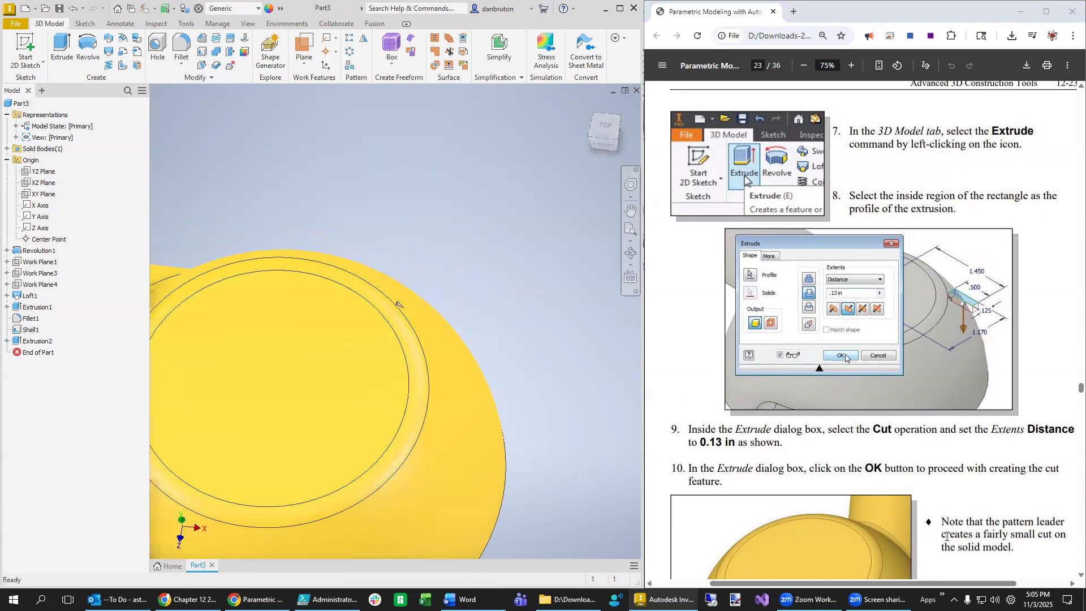
{"action": "scroll", "coordinate": [947, 537], "scroll_direction": "down", "scroll_amount": 4}
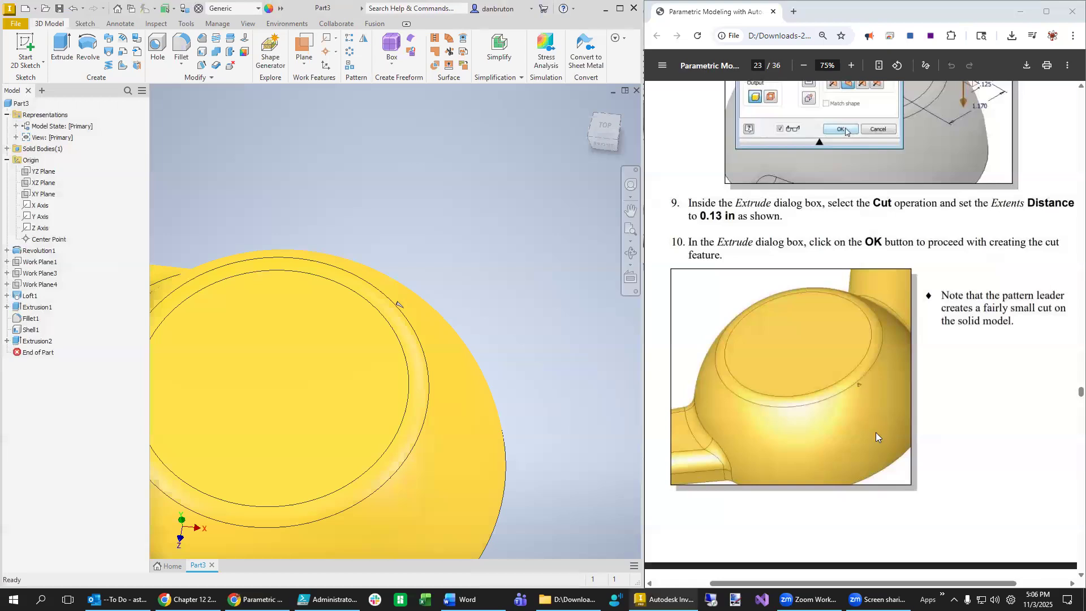
{"action": "scroll", "coordinate": [876, 432], "scroll_direction": "down", "scroll_amount": 12}
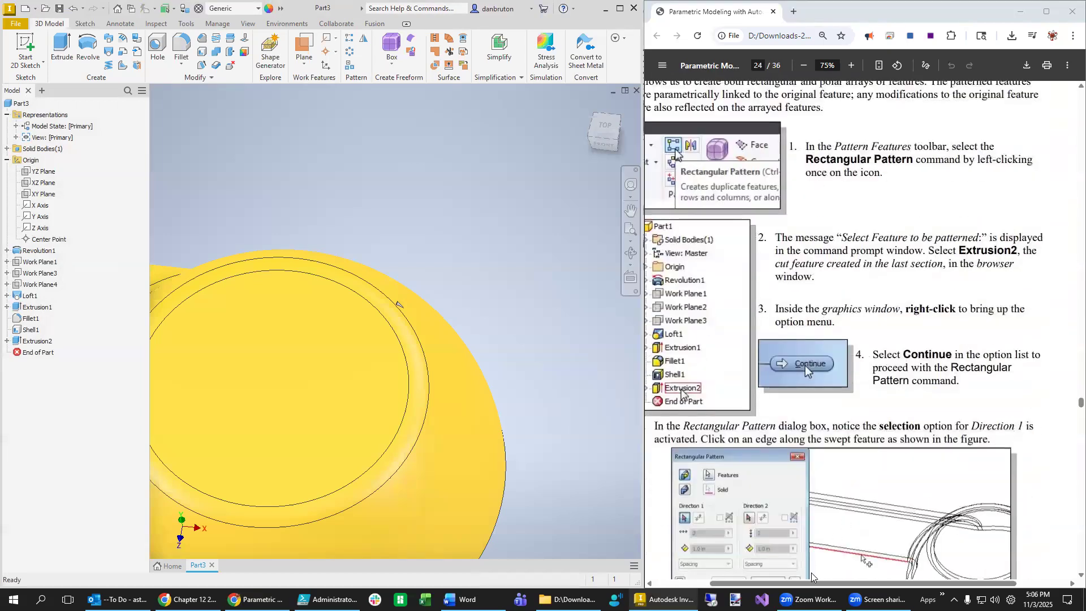
{"action": "left_click_drag", "start_coordinate": [851, 583], "coordinate": [835, 582]}
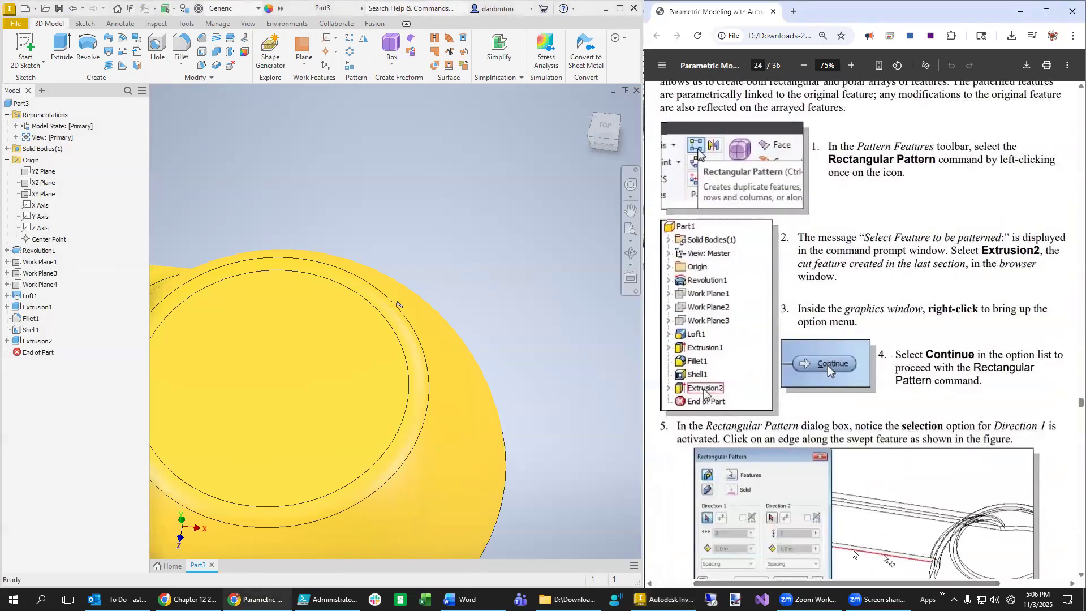
{"action": "scroll", "coordinate": [980, 457], "scroll_direction": "up", "scroll_amount": 3}
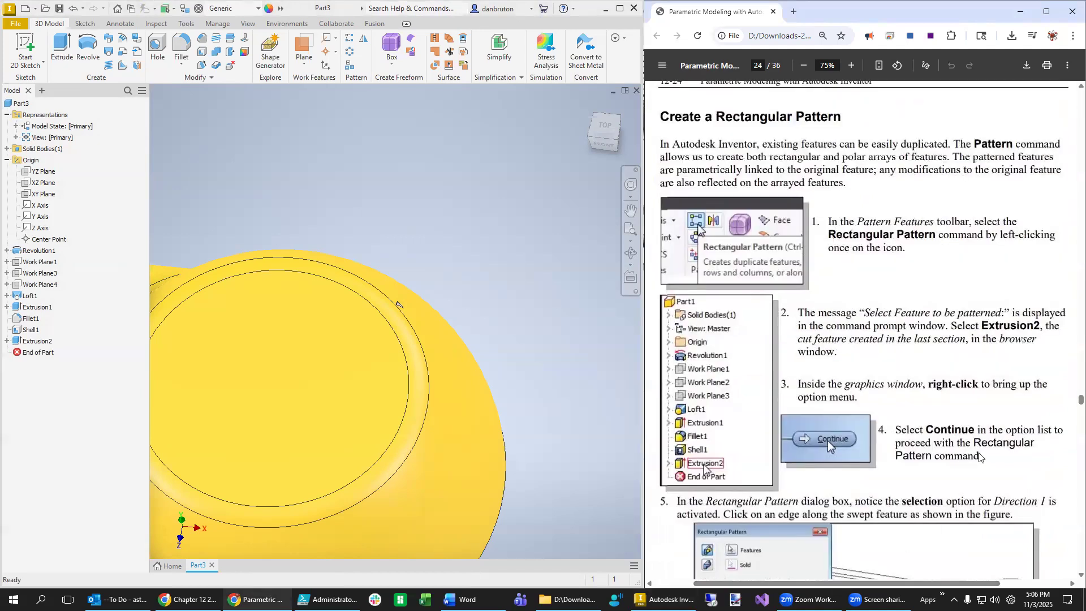
{"action": "scroll", "coordinate": [980, 457], "scroll_direction": "down", "scroll_amount": 4}
{"action": "scroll", "coordinate": [980, 457], "scroll_direction": "up", "scroll_amount": 2}
- Start a Rectangular Pattern with Extrusion2 chosen as the feature to repeat
{"action": "left_click", "coordinate": [349, 38]}
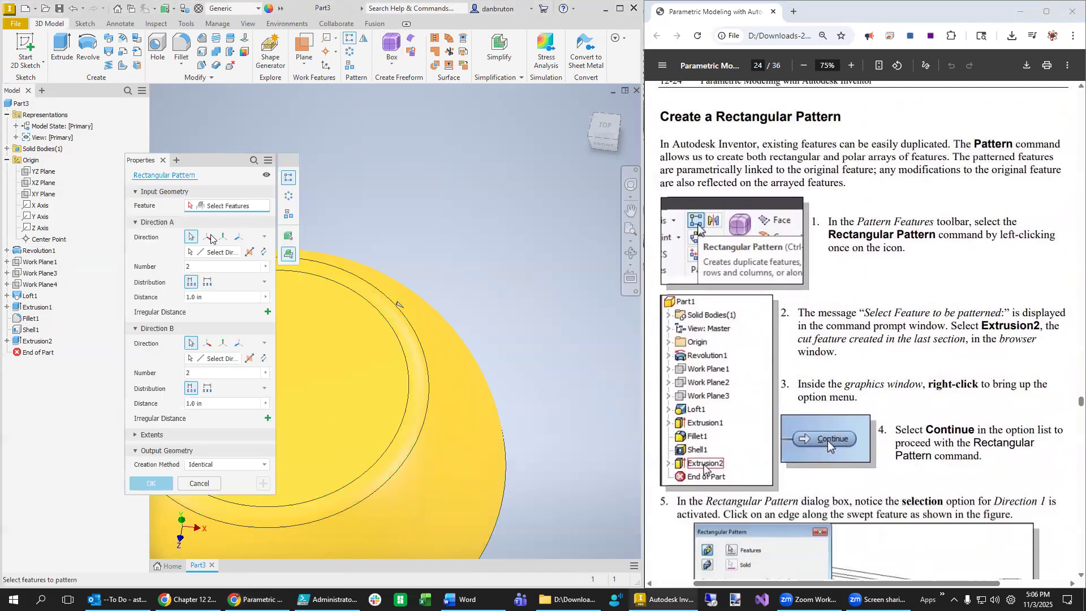
{"action": "left_click", "coordinate": [28, 342]}
{"action": "scroll", "coordinate": [897, 444], "scroll_direction": "down", "scroll_amount": 3}
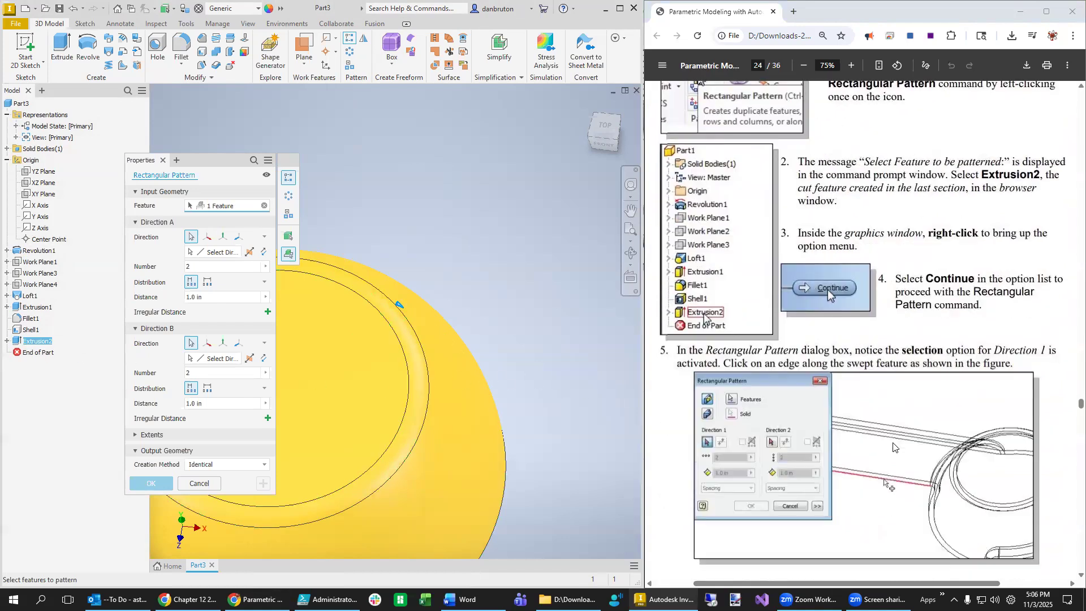
{"action": "scroll", "coordinate": [889, 459], "scroll_direction": "down", "scroll_amount": 3}
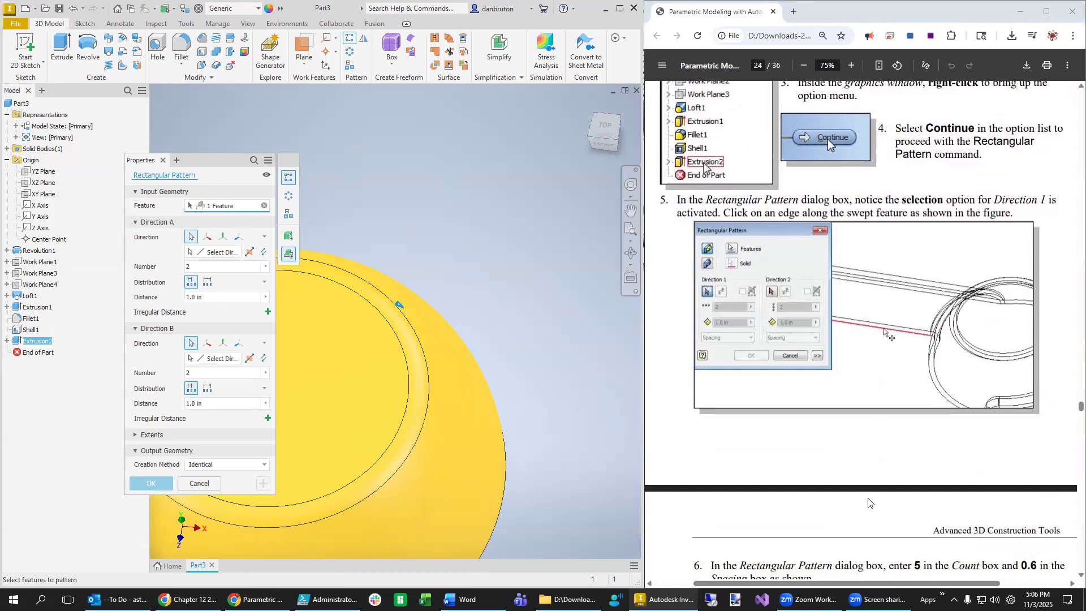
{"action": "scroll", "coordinate": [853, 438], "scroll_direction": "down", "scroll_amount": 3}
{"action": "scroll", "coordinate": [853, 438], "scroll_direction": "up", "scroll_amount": 3}
{"action": "scroll", "coordinate": [540, 418], "scroll_direction": "down", "scroll_amount": 5}
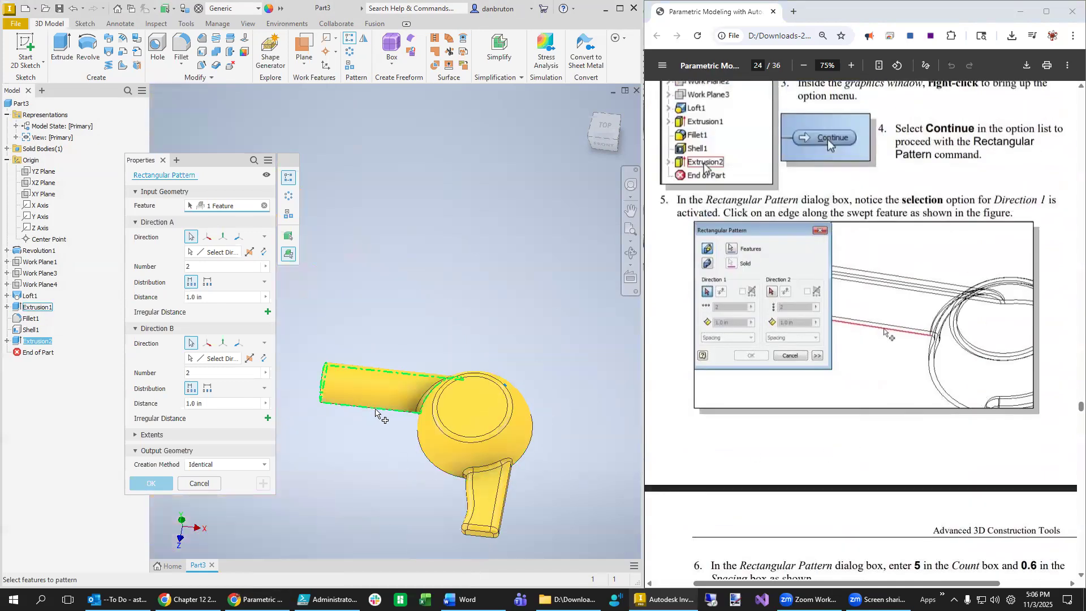
{"action": "scroll", "coordinate": [405, 457], "scroll_direction": "down", "scroll_amount": 2}
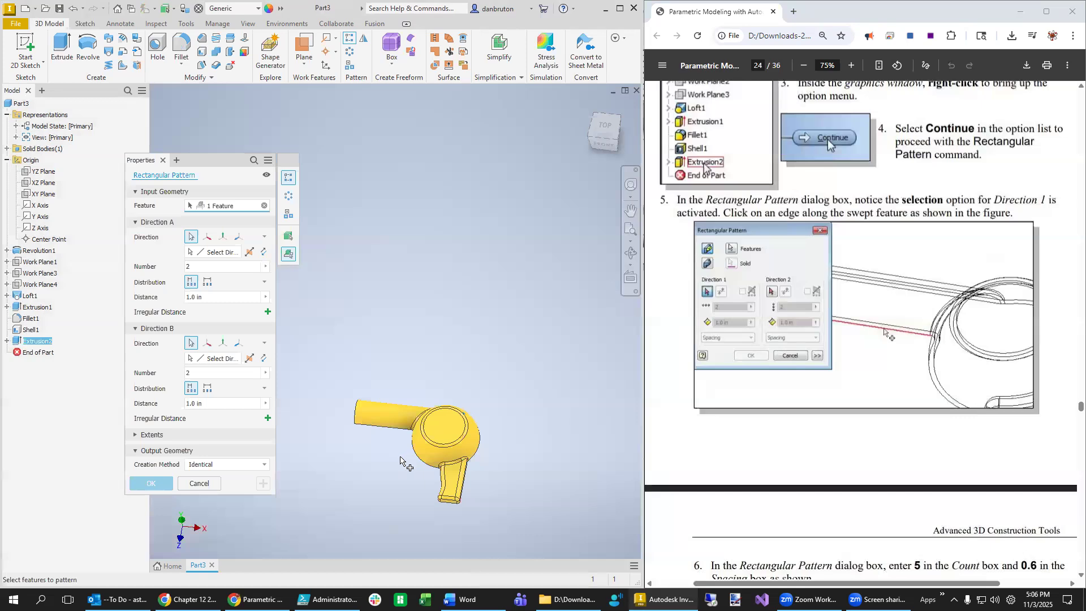
{"action": "scroll", "coordinate": [403, 455], "scroll_direction": "up", "scroll_amount": 4}
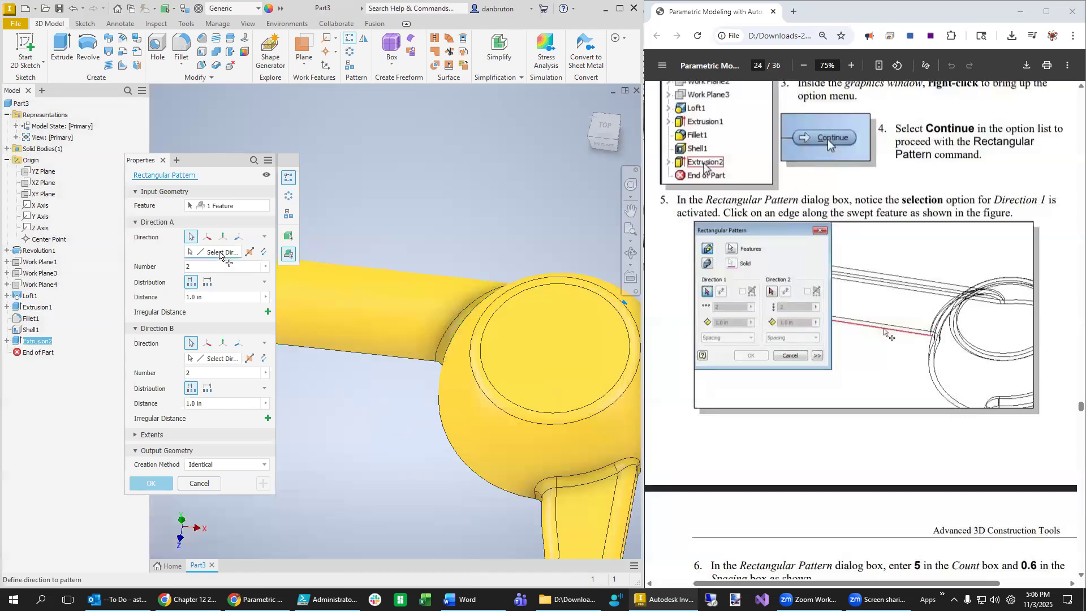
- Set Direction A along the barrel edge with 5 copies spaced 0.6
{"action": "left_click", "coordinate": [374, 354]}
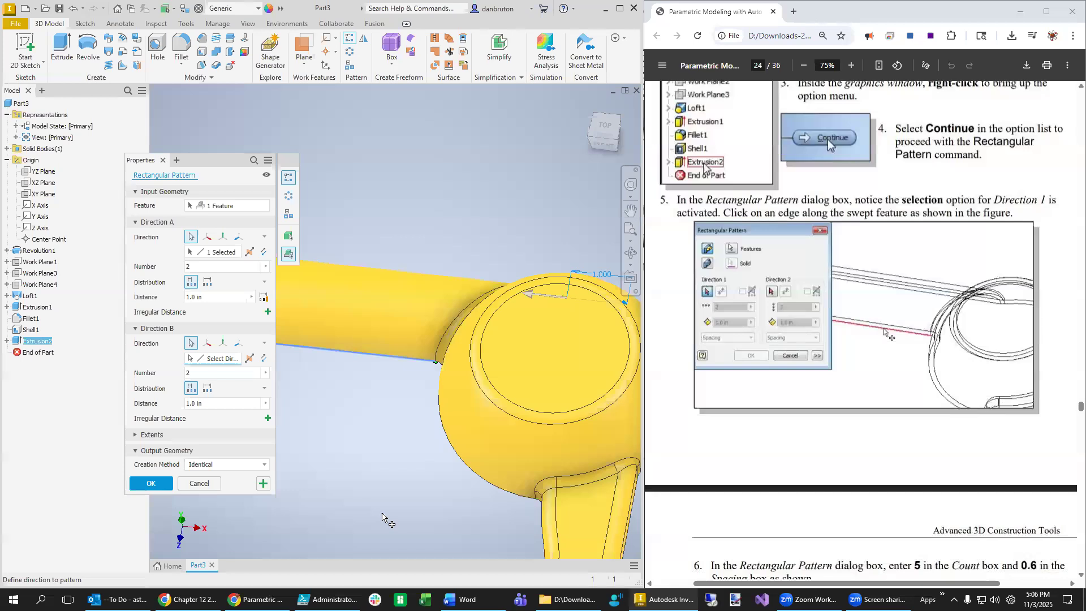
{"action": "scroll", "coordinate": [453, 540], "scroll_direction": "down", "scroll_amount": 3}
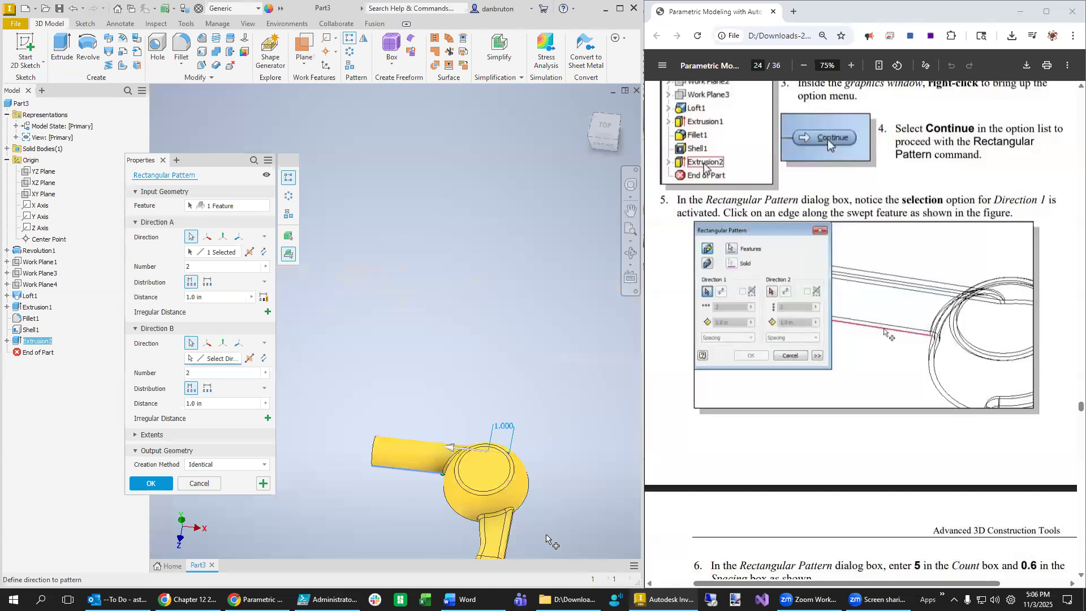
{"action": "scroll", "coordinate": [552, 537], "scroll_direction": "up", "scroll_amount": 2}
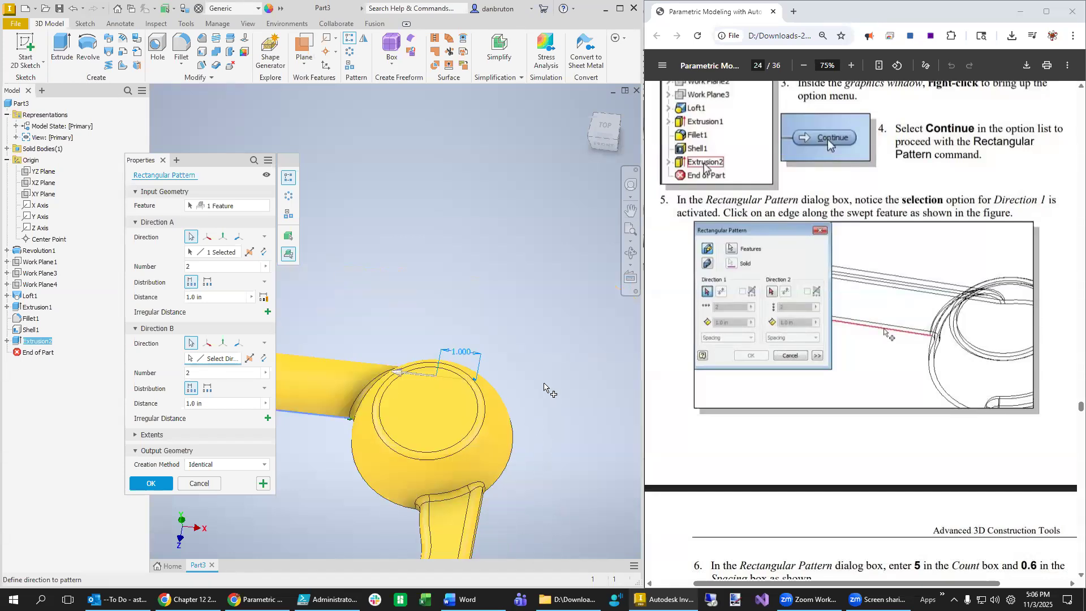
{"action": "scroll", "coordinate": [493, 396], "scroll_direction": "down", "scroll_amount": 3}
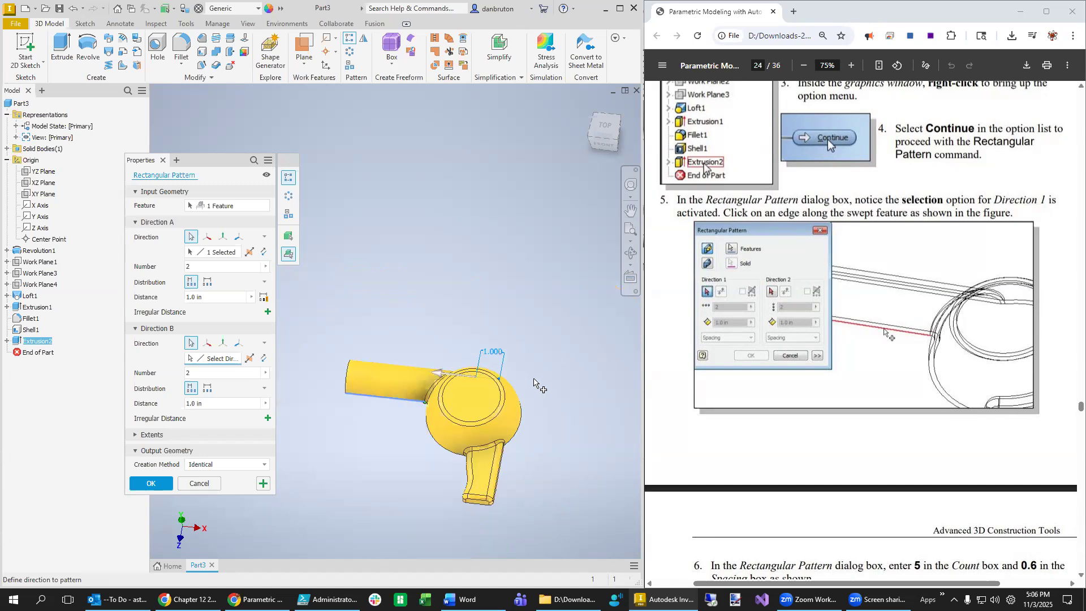
{"action": "scroll", "coordinate": [485, 396], "scroll_direction": "up", "scroll_amount": 3}
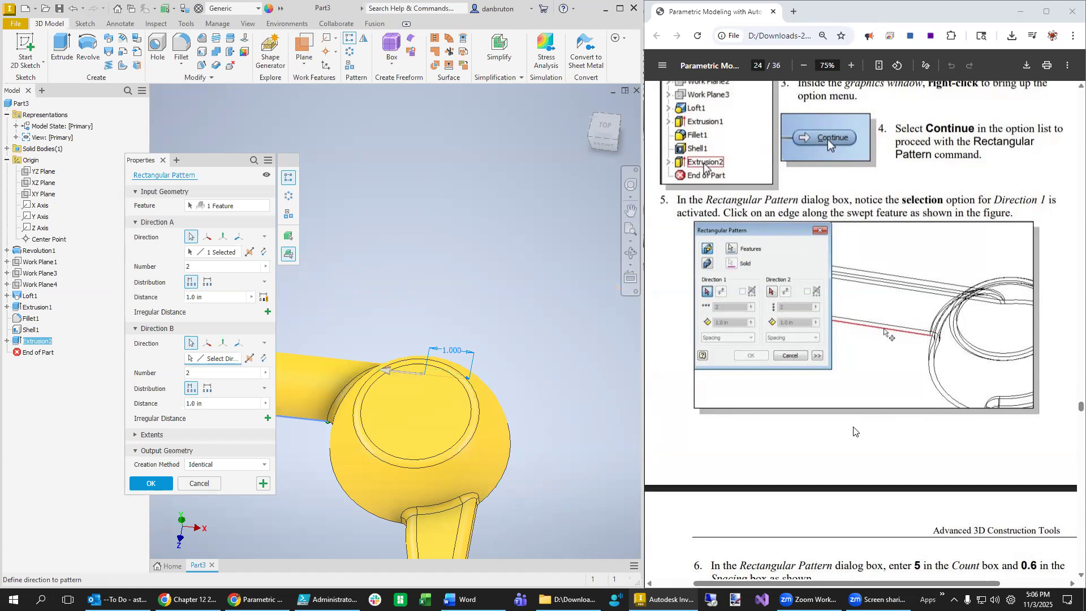
{"action": "scroll", "coordinate": [841, 436], "scroll_direction": "down", "scroll_amount": 4}
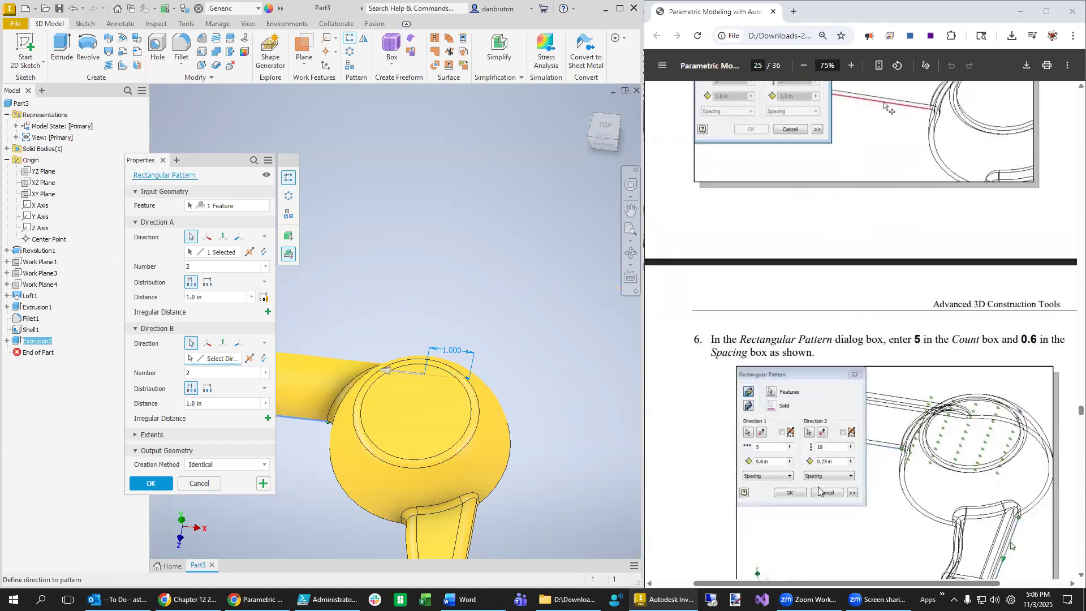
{"action": "scroll", "coordinate": [892, 505], "scroll_direction": "up", "scroll_amount": 7}
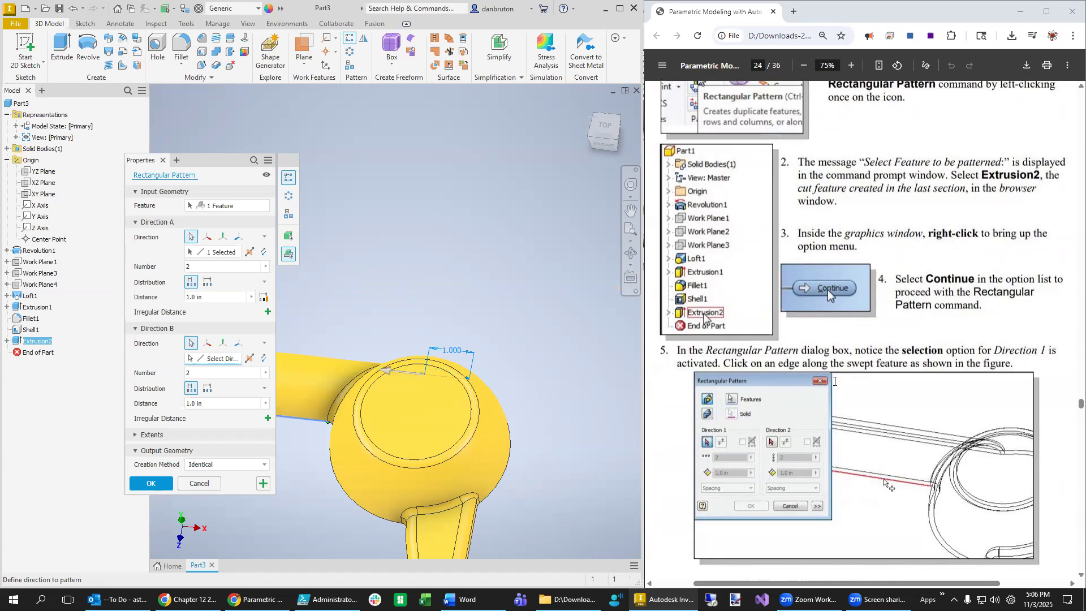
{"action": "scroll", "coordinate": [893, 476], "scroll_direction": "down", "scroll_amount": 7}
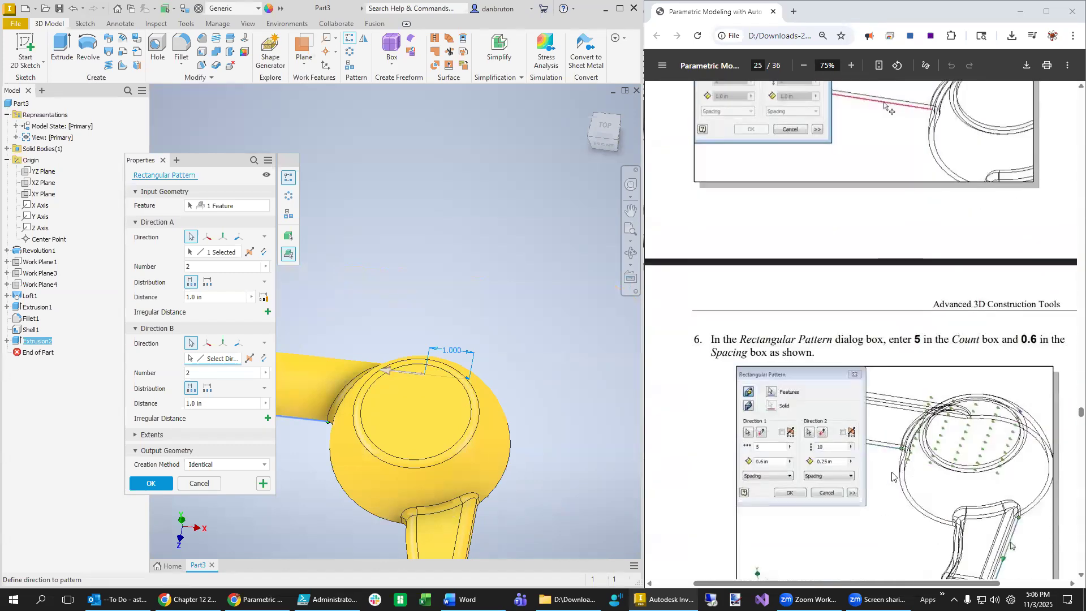
{"action": "scroll", "coordinate": [893, 476], "scroll_direction": "down", "scroll_amount": 1}
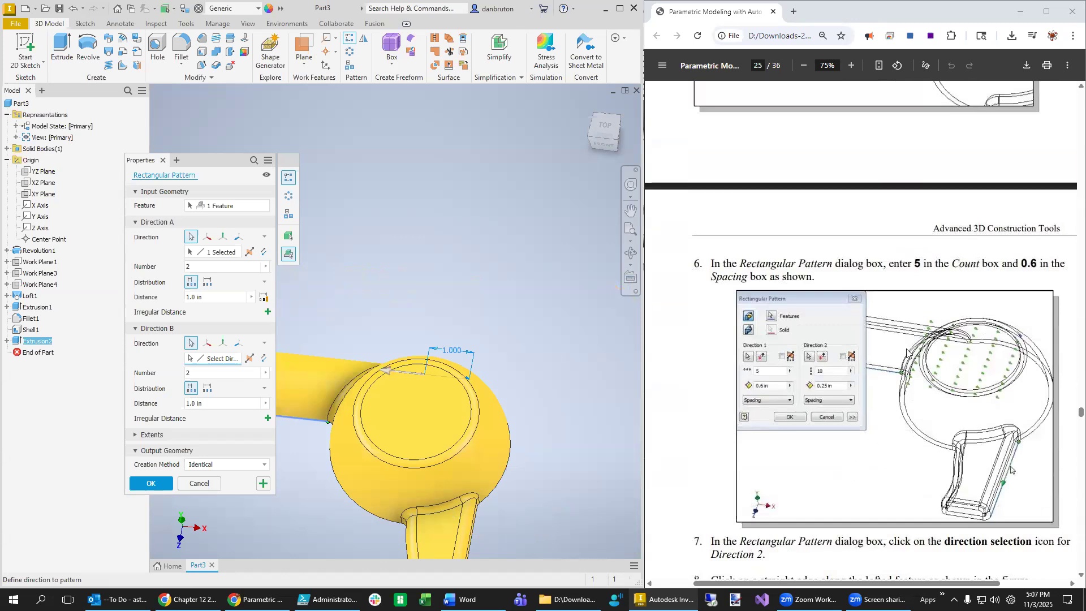
{"action": "left_click", "coordinate": [200, 268]}
{"action": "left_click", "coordinate": [203, 299]}
{"action": "type", "text": "0.6"}
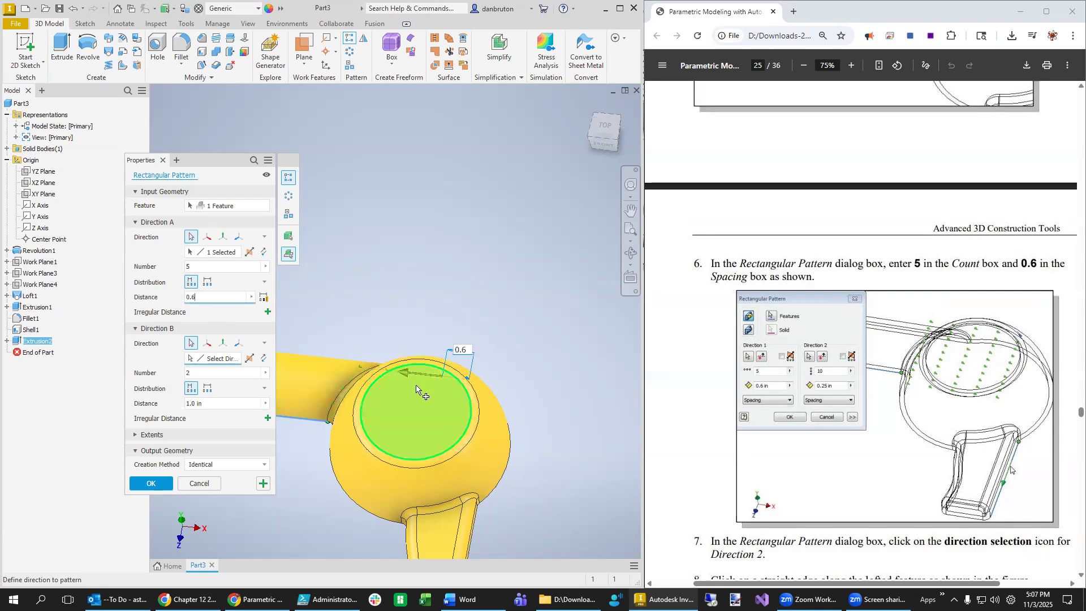
- Reposition the view of the dryer and begin choosing the Direction B edge
{"action": "scroll", "coordinate": [922, 448], "scroll_direction": "down", "scroll_amount": 3}
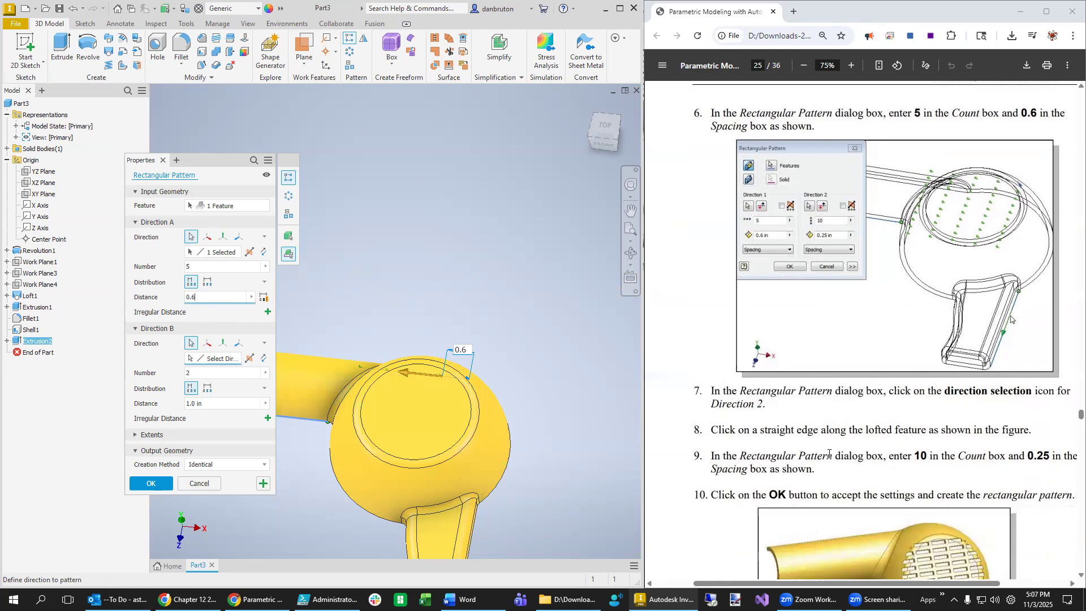
{"action": "scroll", "coordinate": [829, 453], "scroll_direction": "down", "scroll_amount": 1}
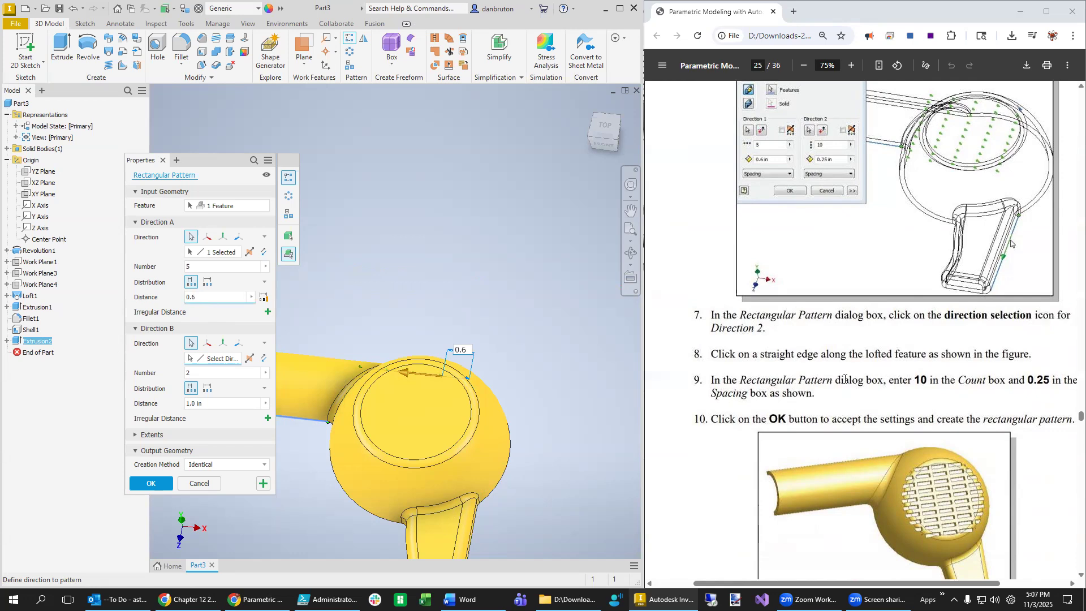
{"action": "scroll", "coordinate": [887, 473], "scroll_direction": "down", "scroll_amount": 1}
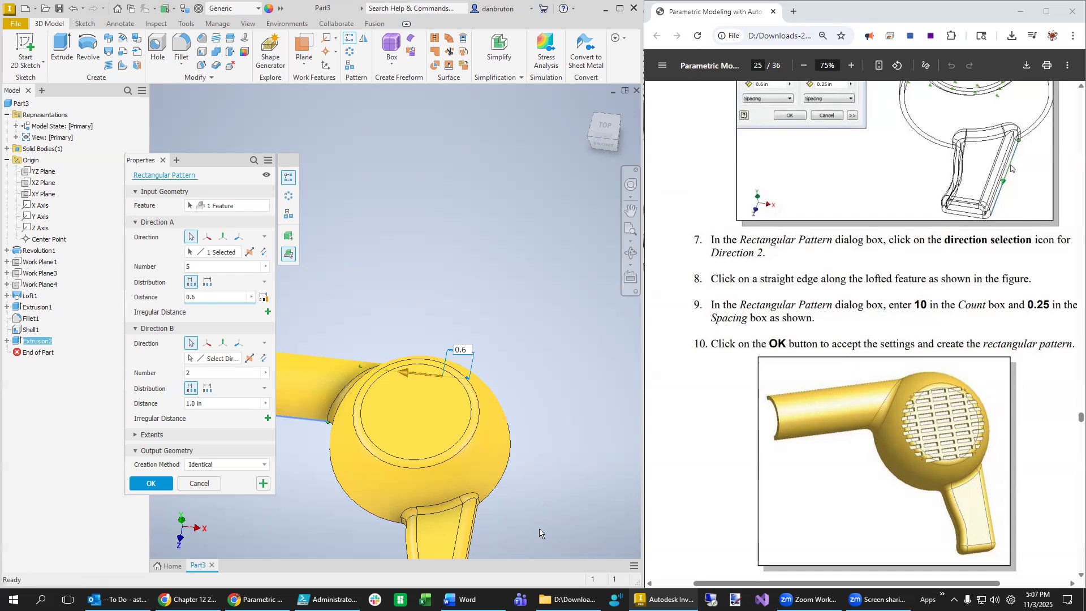
{"action": "scroll", "coordinate": [541, 533], "scroll_direction": "down", "scroll_amount": 3}
{"action": "scroll", "coordinate": [539, 535], "scroll_direction": "up", "scroll_amount": 5}
{"action": "middle_click_drag", "start_coordinate": [536, 528], "coordinate": [488, 465]}
{"action": "scroll", "coordinate": [488, 465], "scroll_direction": "up", "scroll_amount": 2}
{"action": "scroll", "coordinate": [482, 505], "scroll_direction": "up", "scroll_amount": 3}
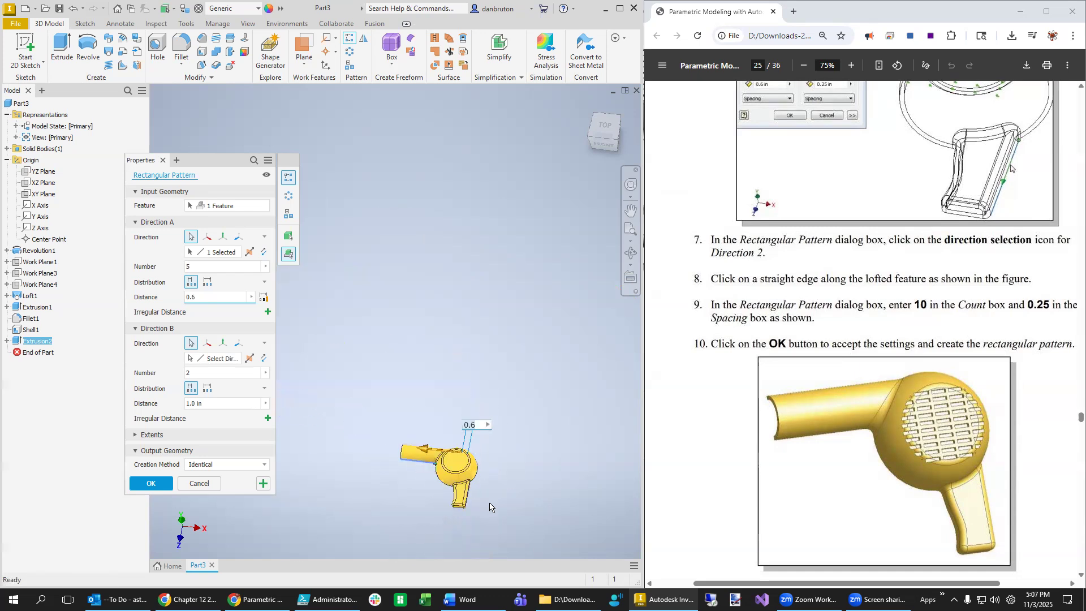
{"action": "scroll", "coordinate": [490, 508], "scroll_direction": "down", "scroll_amount": 5}
{"action": "middle_click_drag", "start_coordinate": [475, 505], "coordinate": [378, 462], "text": "shift"}
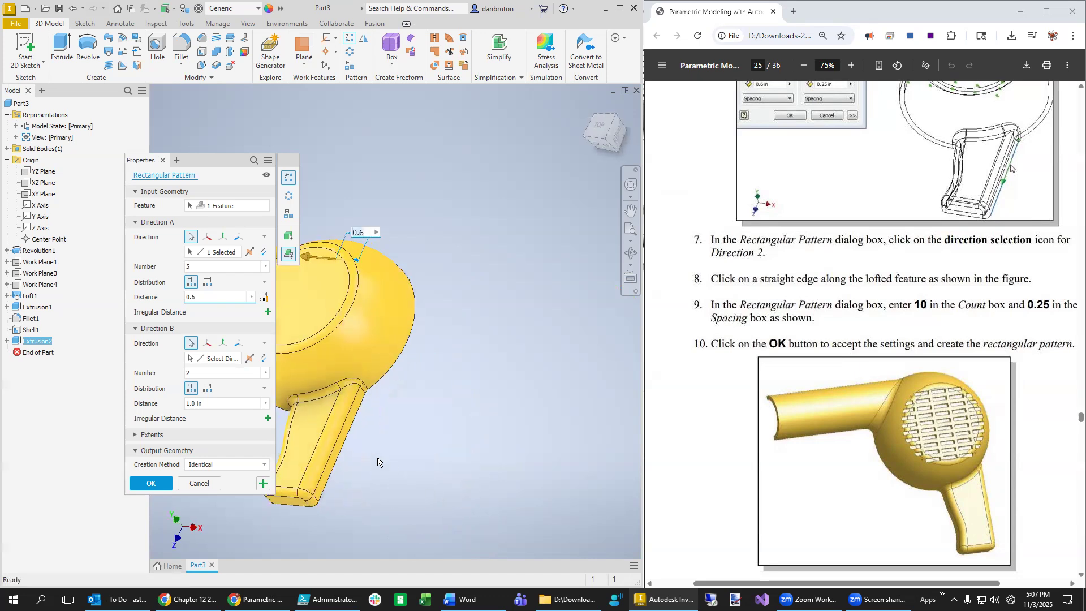
{"action": "left_click", "coordinate": [211, 358]}
- Set Direction B along the handle edge with 10 rows spaced 0.25 and create the pattern
{"action": "left_click", "coordinate": [341, 459]}
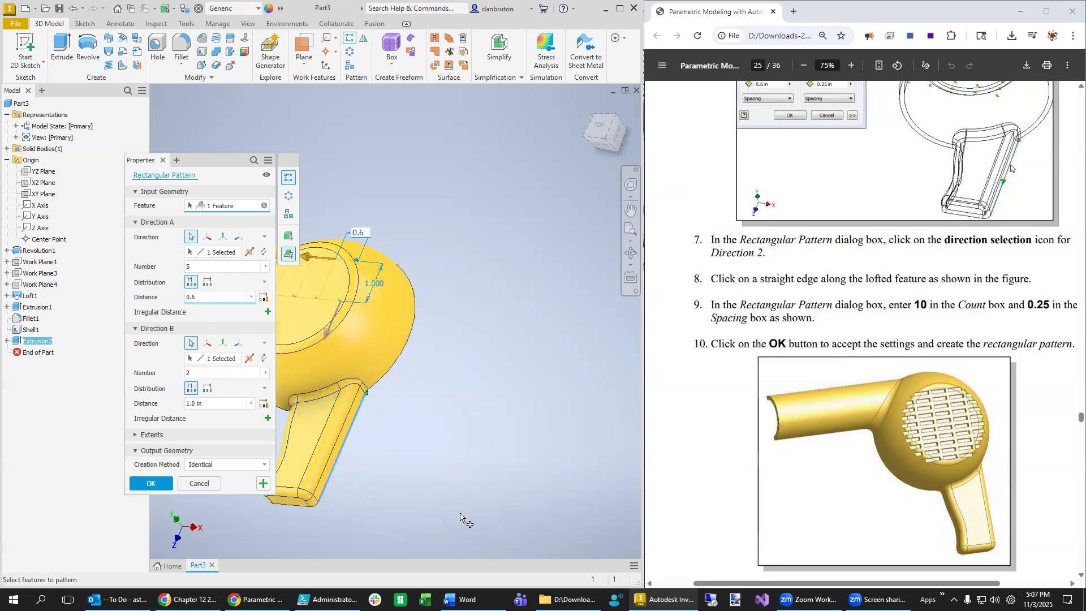
{"action": "middle_click_drag", "start_coordinate": [428, 516], "coordinate": [517, 514], "text": "shift"}
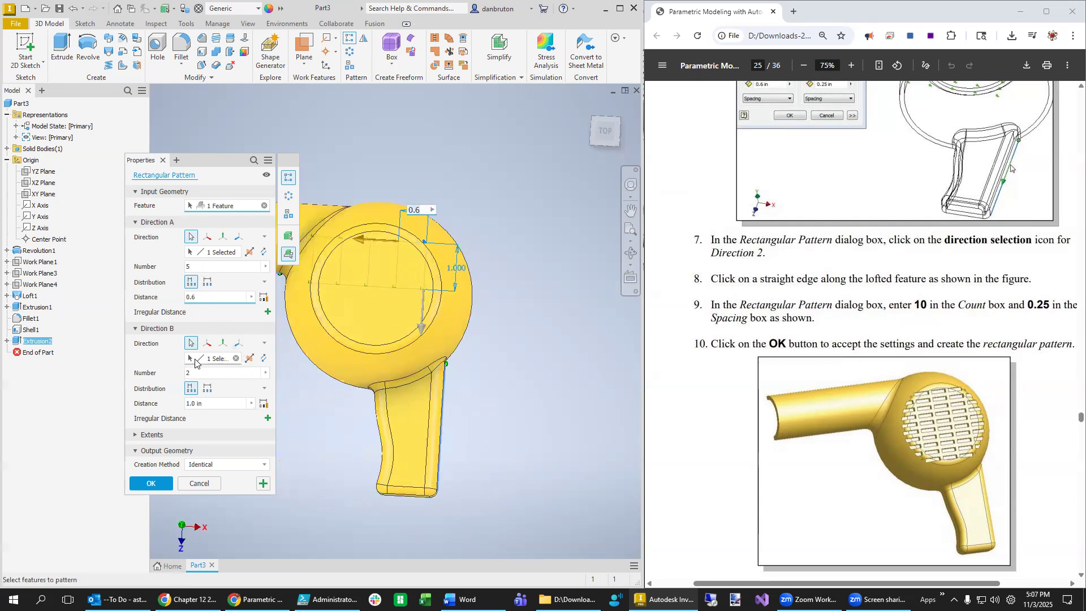
{"action": "left_click_drag", "start_coordinate": [198, 373], "coordinate": [171, 377]}
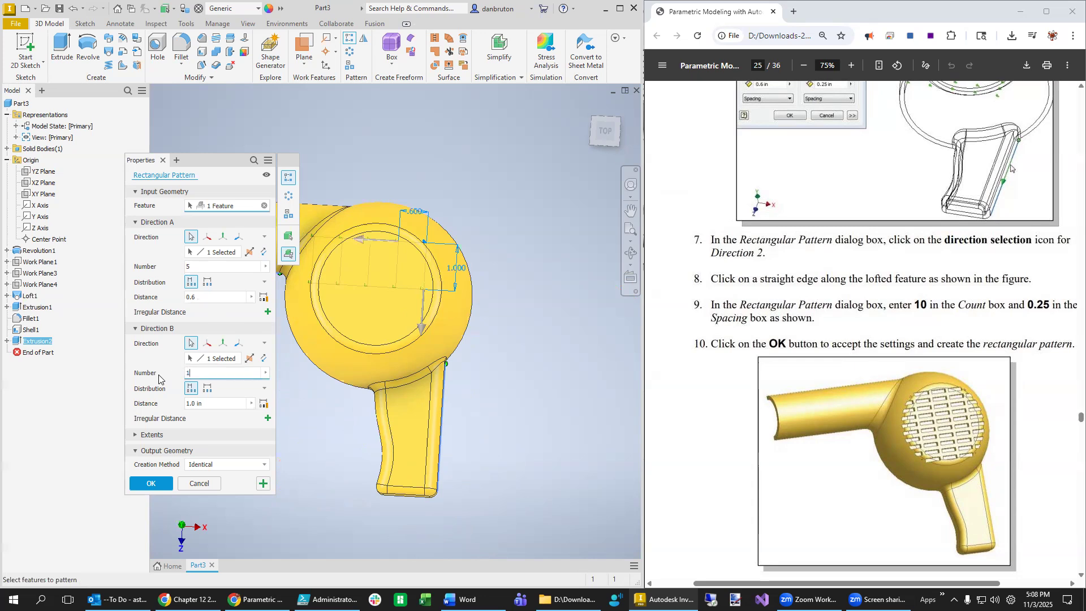
{"action": "left_click", "coordinate": [209, 403]}
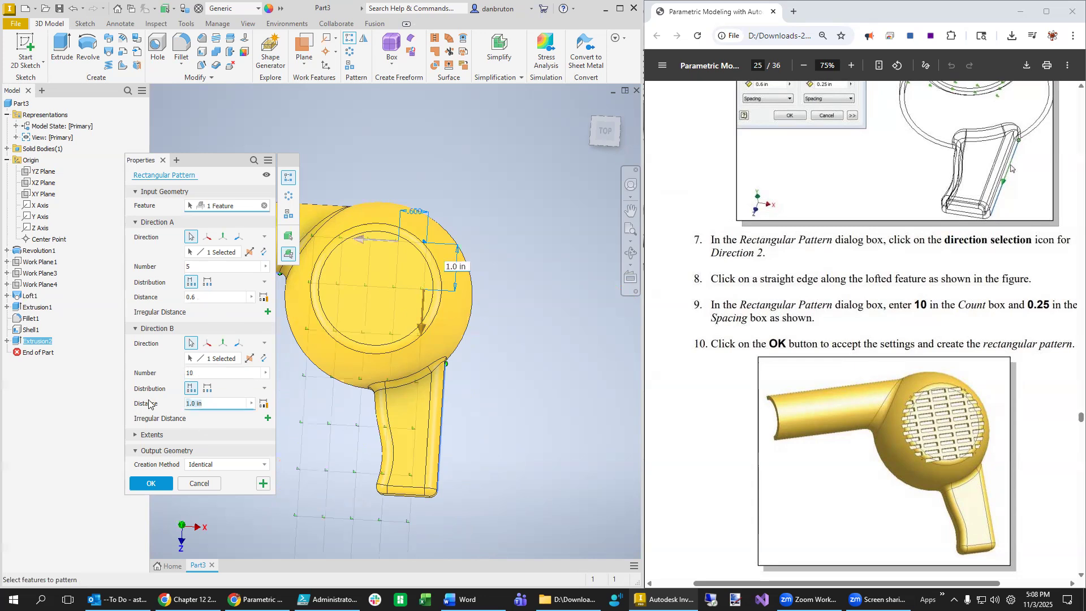
{"action": "type", "text": "0.25"}
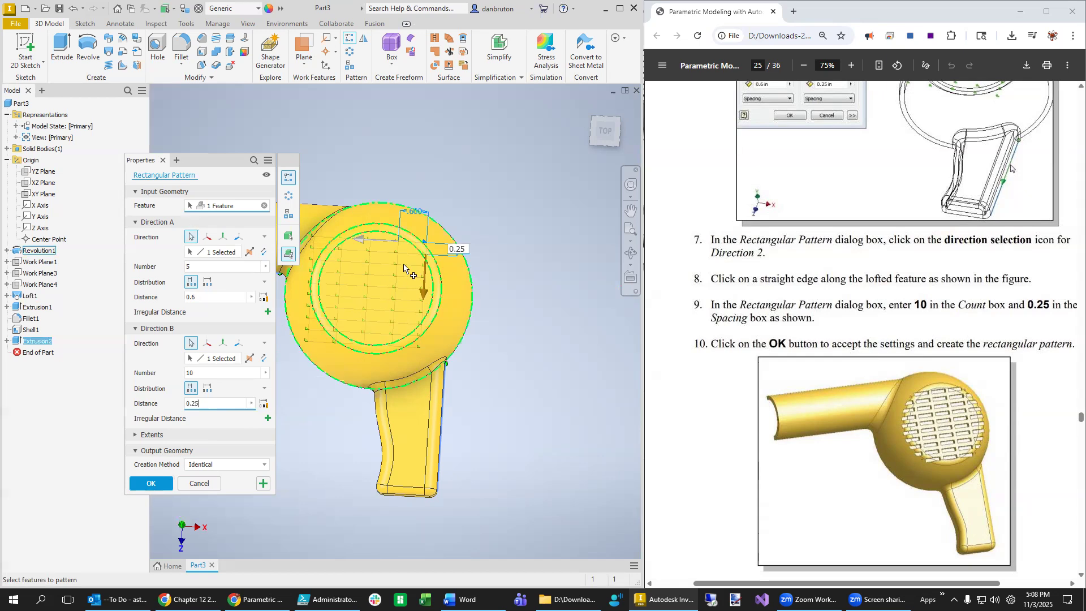
{"action": "left_click", "coordinate": [151, 484]}
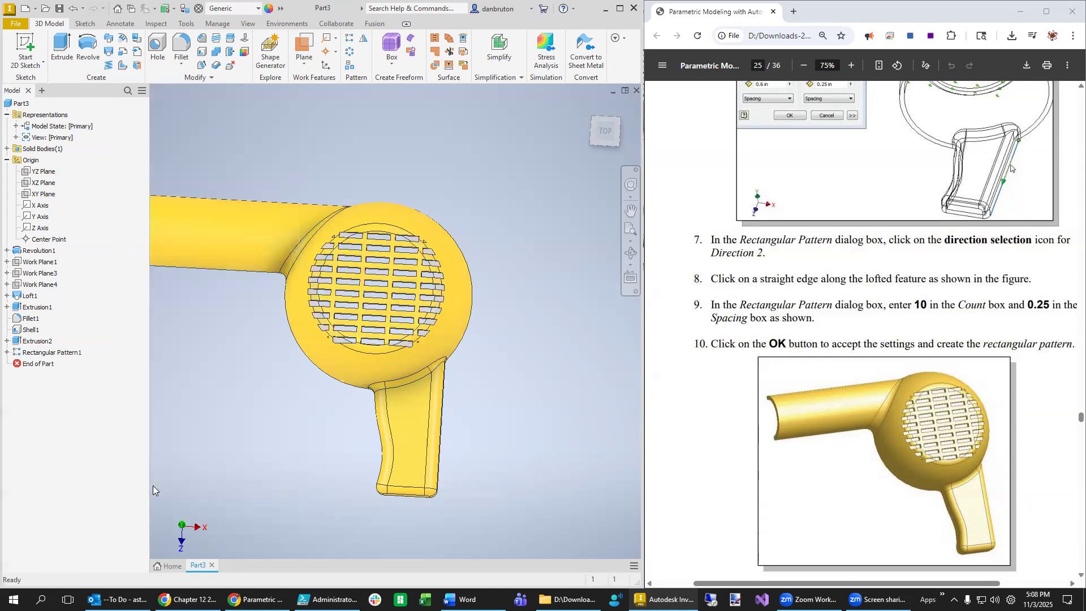
{"action": "scroll", "coordinate": [515, 422], "scroll_direction": "up", "scroll_amount": 5}
- Orbit the dryer to reveal its hollow underside beneath the vent grid
{"action": "scroll", "coordinate": [513, 424], "scroll_direction": "down", "scroll_amount": 6}
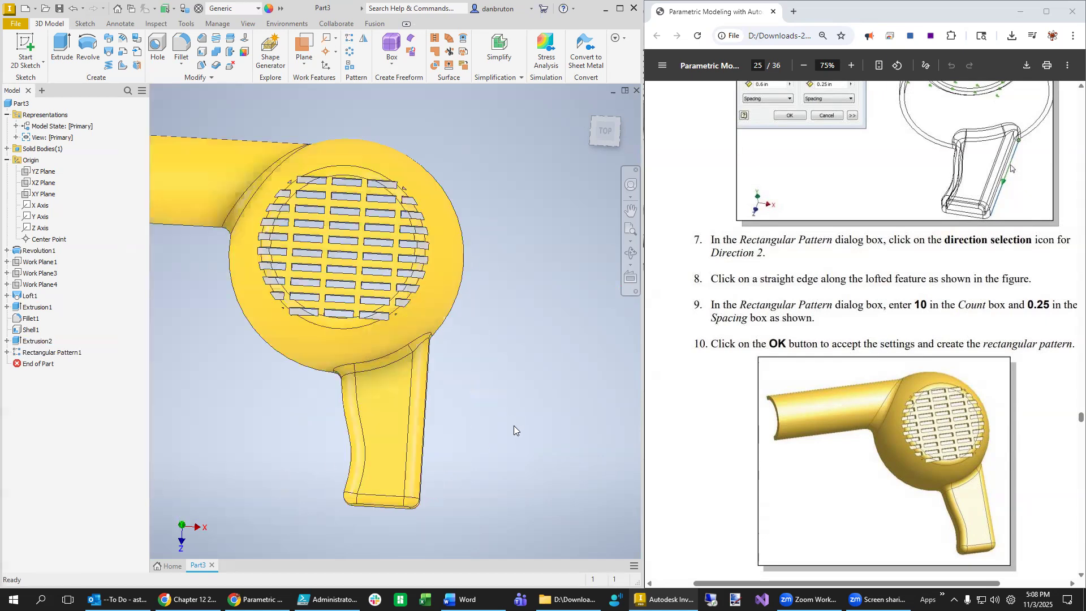
{"action": "mouse_move", "coordinate": [481, 438]}
{"action": "middle_mouse_down", "text": "shift"}
{"action": "mouse_move", "coordinate": [492, 414]}
{"action": "mouse_move", "coordinate": [468, 451]}
{"action": "mouse_move", "coordinate": [432, 468]}
{"action": "mouse_move", "coordinate": [458, 430]}
{"action": "mouse_move", "coordinate": [445, 360]}
{"action": "middle_mouse_up", "text": "shift"}
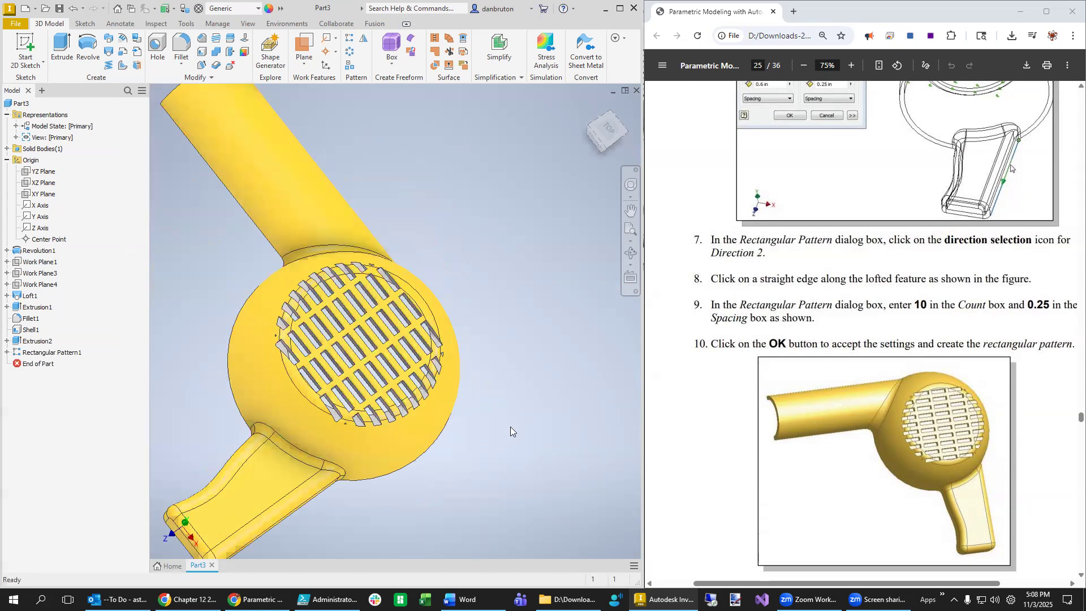
{"action": "scroll", "coordinate": [897, 479], "scroll_direction": "down", "scroll_amount": 10}
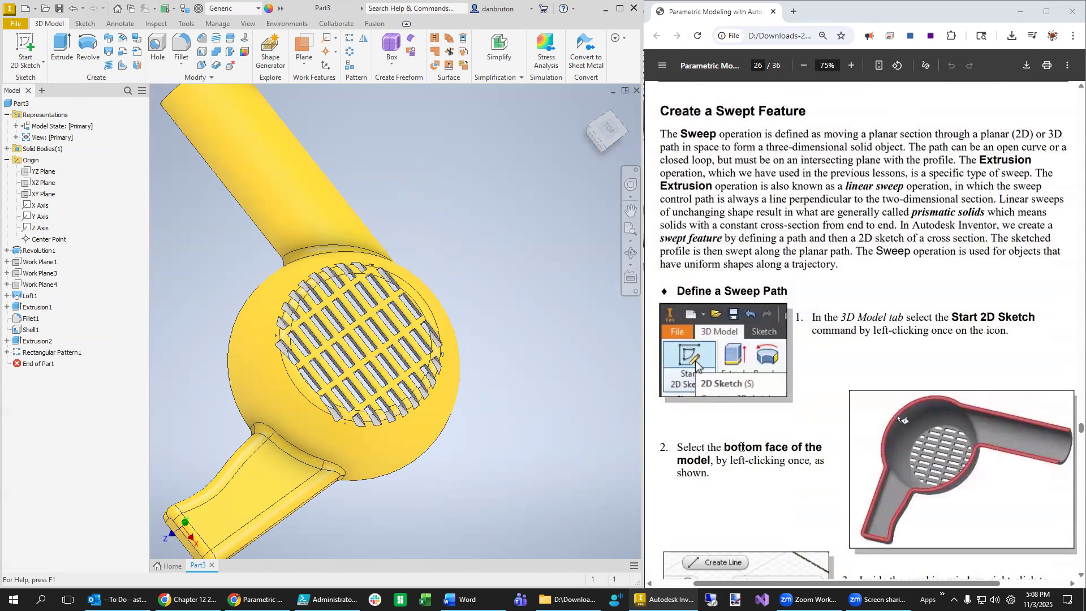
{"action": "scroll", "coordinate": [897, 340], "scroll_direction": "down", "scroll_amount": 2}
{"action": "scroll", "coordinate": [885, 330], "scroll_direction": "down", "scroll_amount": 2}
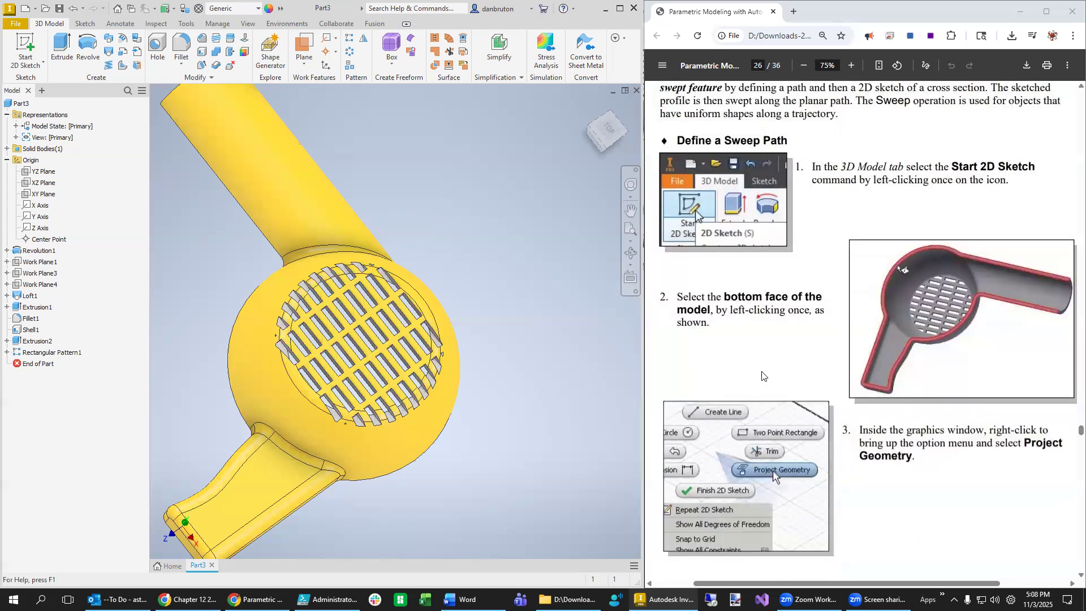
{"action": "scroll", "coordinate": [764, 377], "scroll_direction": "up", "scroll_amount": 2}
{"action": "left_click_drag", "start_coordinate": [456, 450], "coordinate": [570, 413], "text": "shift"}
{"action": "middle_click_drag", "start_coordinate": [569, 413], "coordinate": [588, 388], "text": "shift"}
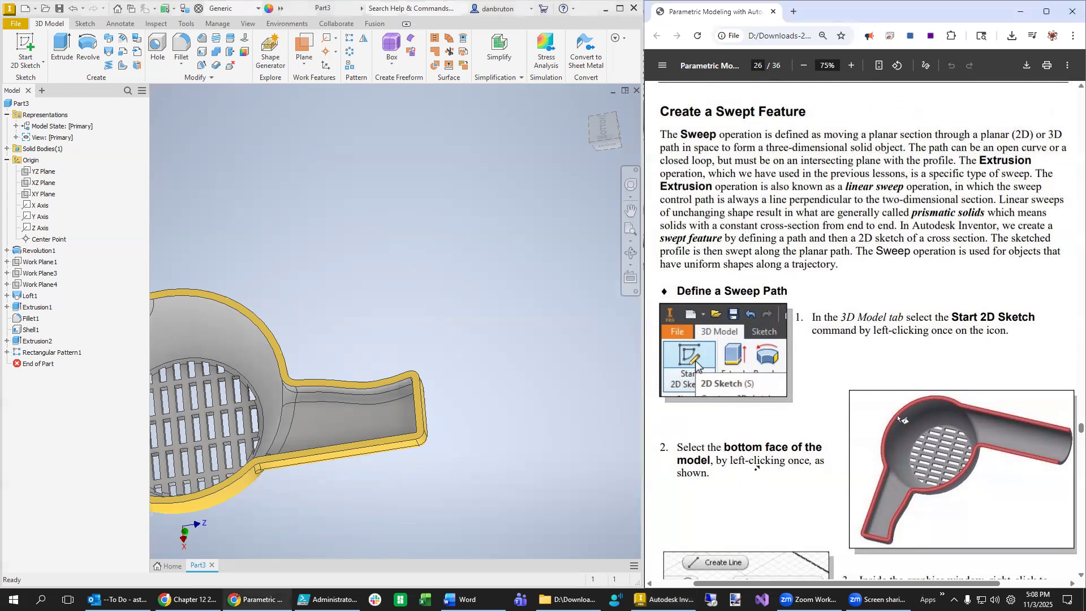
{"action": "scroll", "coordinate": [758, 478], "scroll_direction": "up", "scroll_amount": 4}
- Scroll the Model browser down to reach the Origin folder's XZ Plane
{"action": "scroll", "coordinate": [766, 472], "scroll_direction": "down", "scroll_amount": 6}
{"action": "scroll", "coordinate": [763, 529], "scroll_direction": "down", "scroll_amount": 3}
{"action": "left_click_drag", "start_coordinate": [896, 586], "coordinate": [851, 585]}
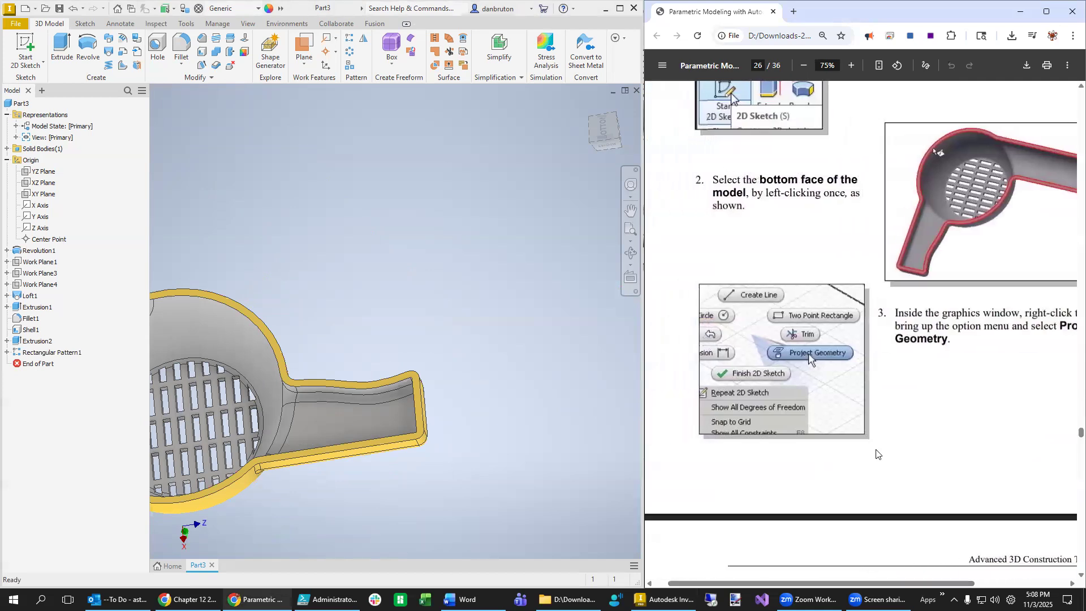
{"action": "scroll", "coordinate": [878, 451], "scroll_direction": "down", "scroll_amount": 5}
{"action": "scroll", "coordinate": [988, 486], "scroll_direction": "down", "scroll_amount": 1}
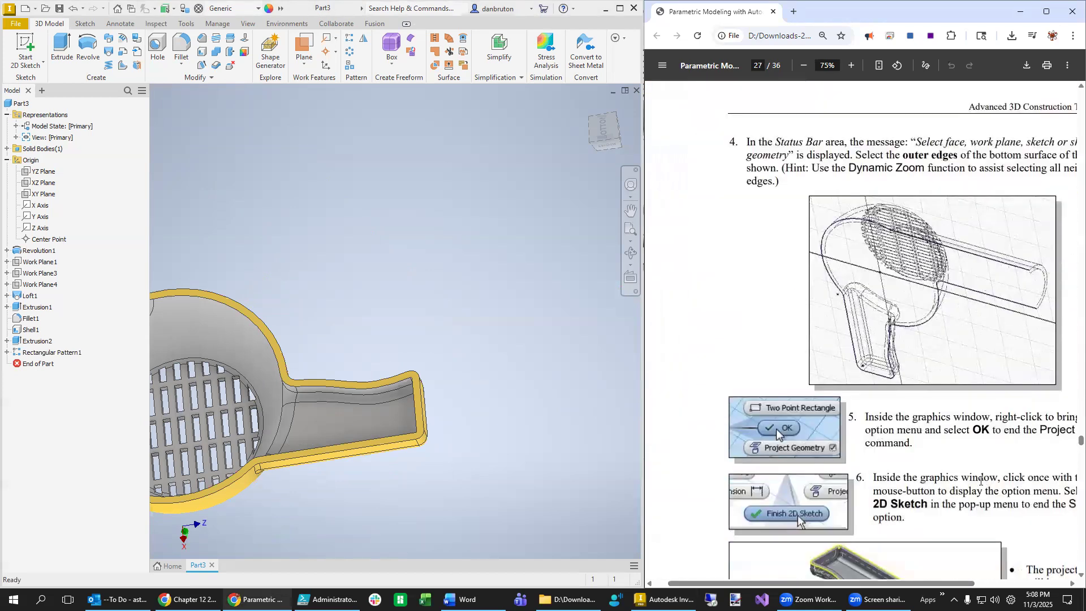
{"action": "scroll", "coordinate": [917, 474], "scroll_direction": "down", "scroll_amount": 3}
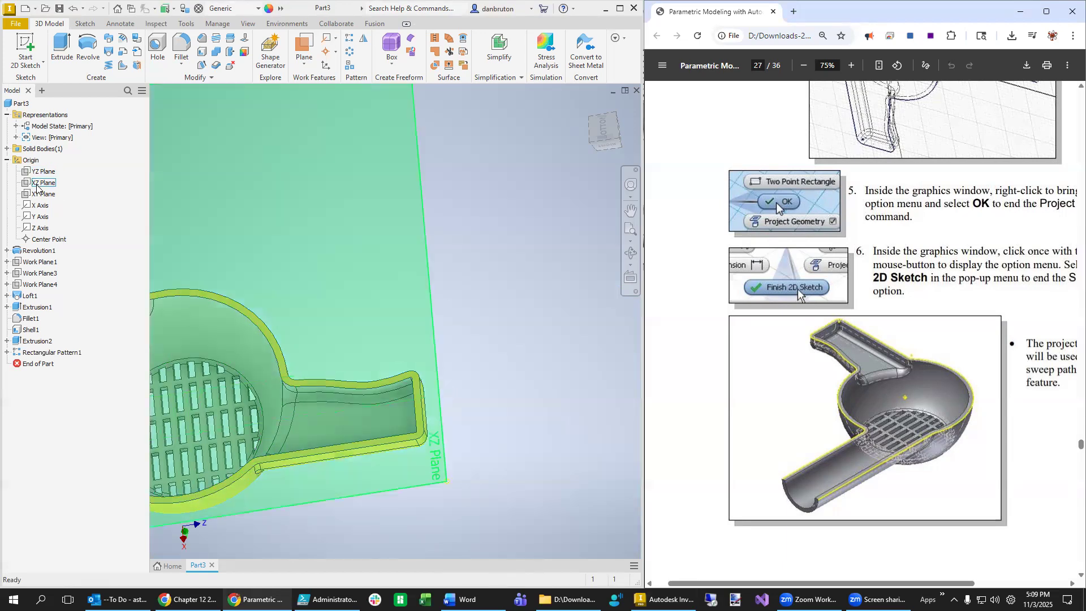
- Start a new sketch on the XZ Plane
{"action": "left_click", "coordinate": [37, 187]}
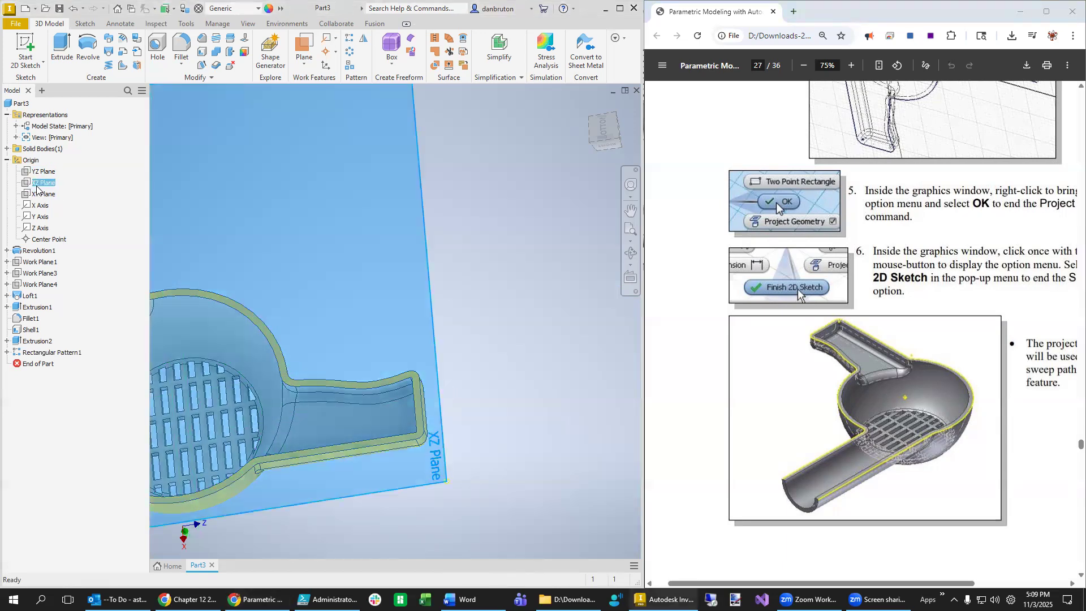
{"action": "right_click", "coordinate": [37, 188]}
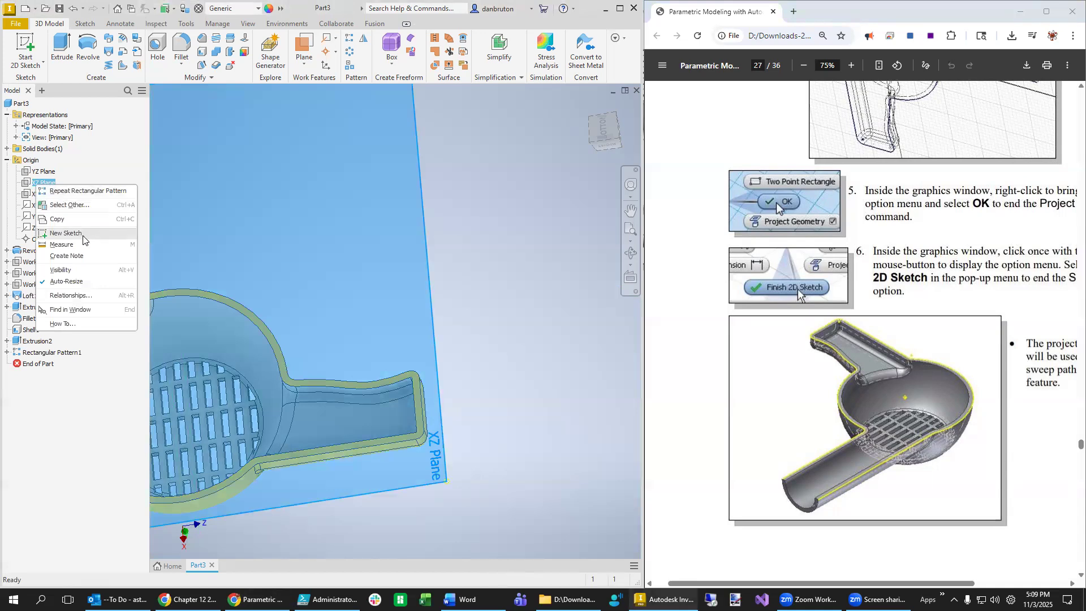
{"action": "left_click", "coordinate": [66, 233]}
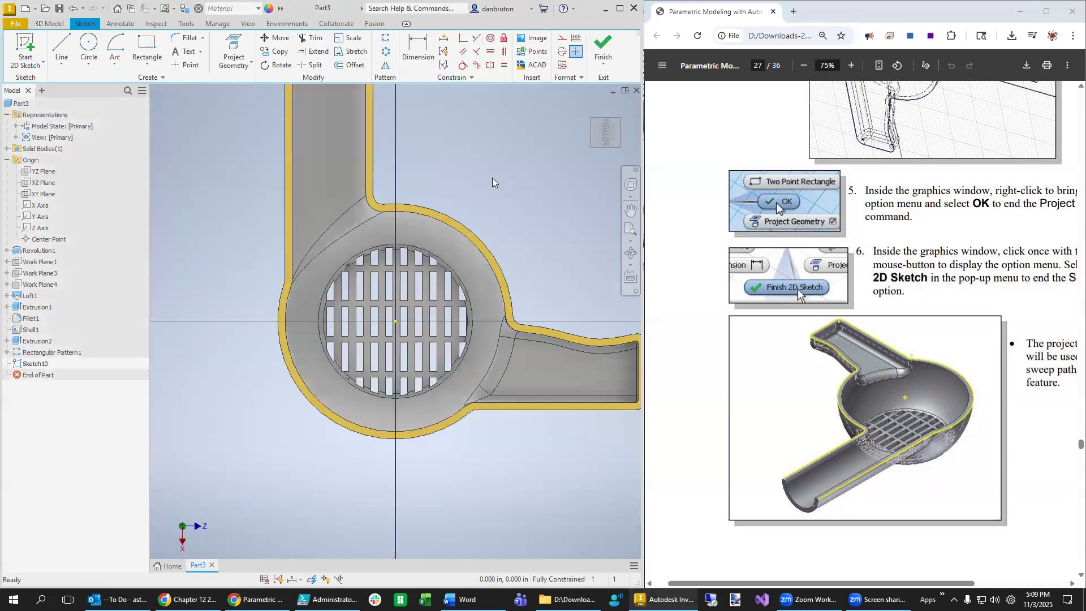
- Launch Project Geometry to bring existing part edges into the sketch
{"action": "key", "text": "p"}
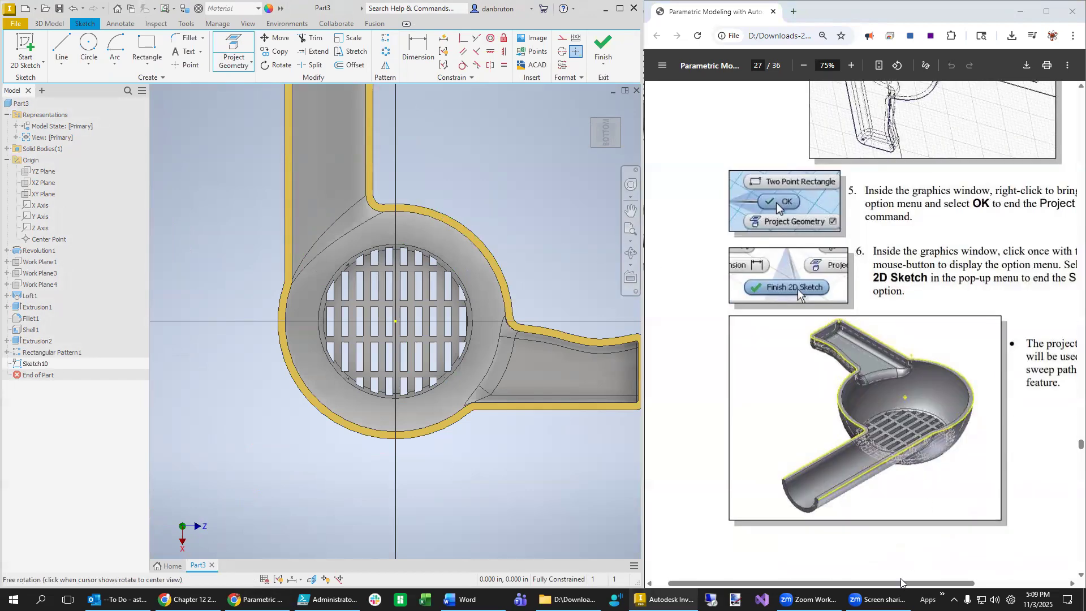
{"action": "left_click_drag", "start_coordinate": [902, 583], "coordinate": [946, 583]}
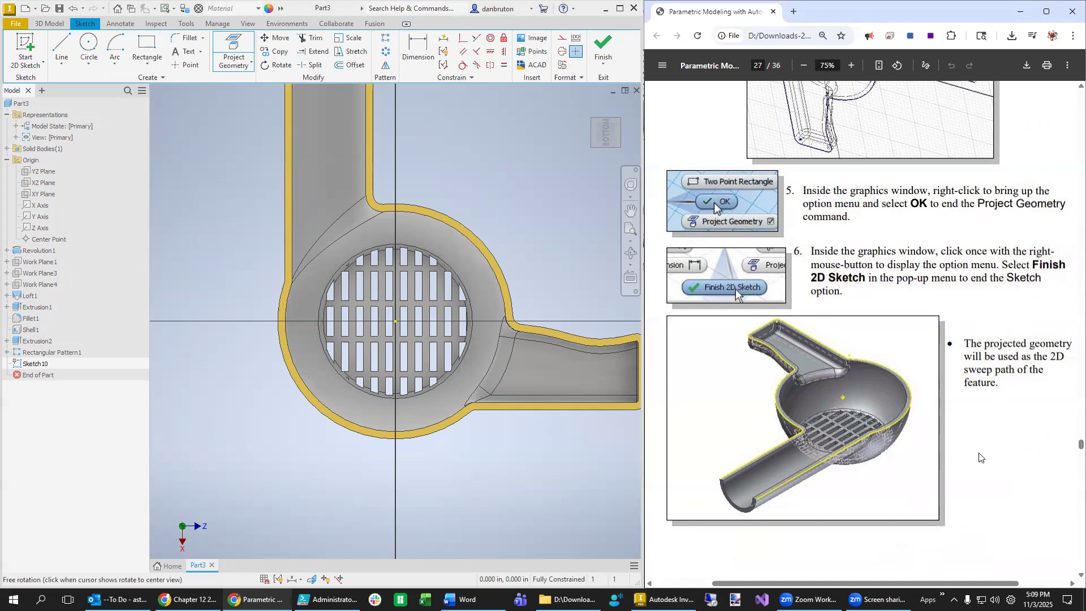
{"action": "scroll", "coordinate": [1004, 494], "scroll_direction": "up", "scroll_amount": 1}
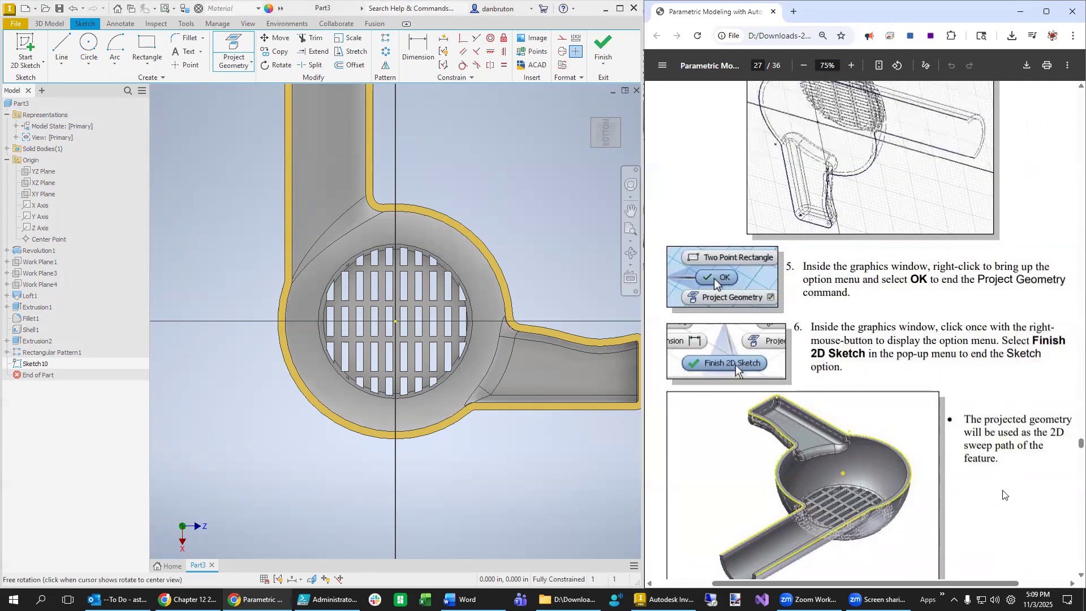
{"action": "scroll", "coordinate": [1004, 495], "scroll_direction": "up", "scroll_amount": 6}
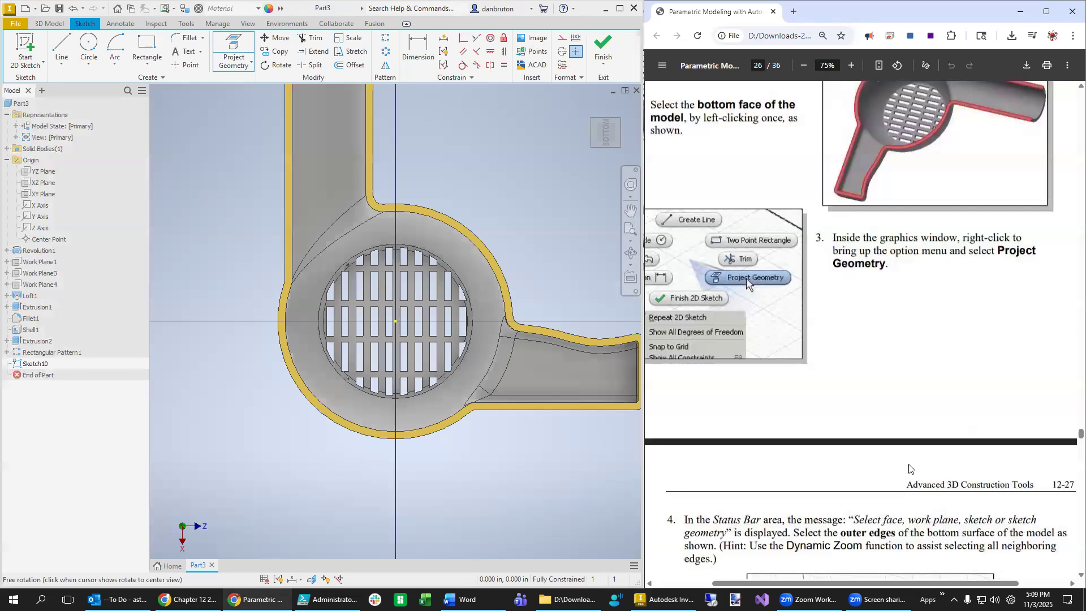
{"action": "scroll", "coordinate": [852, 450], "scroll_direction": "down", "scroll_amount": 4}
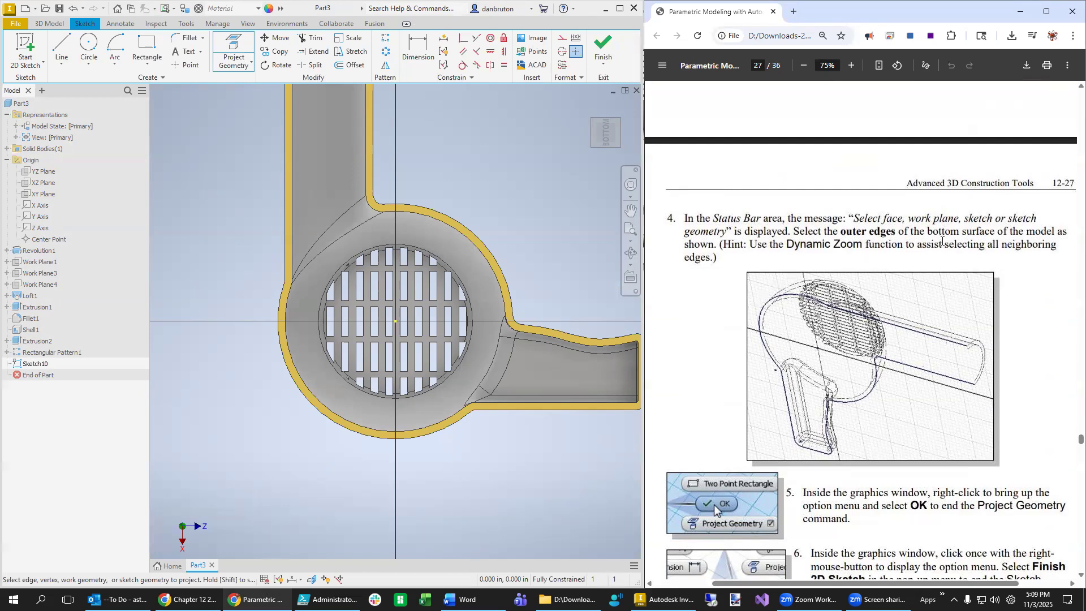
- Project the outer corner arcs and the full outer rim loop of the bottom face
{"action": "left_click", "coordinate": [604, 411]}
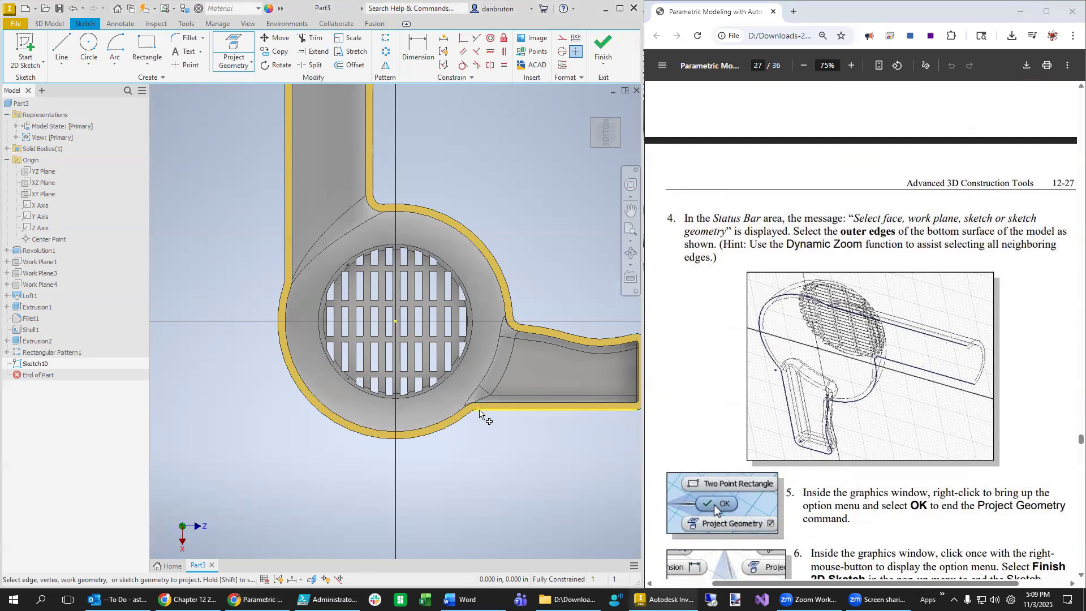
{"action": "scroll", "coordinate": [484, 456], "scroll_direction": "down", "scroll_amount": 3}
{"action": "scroll", "coordinate": [485, 457], "scroll_direction": "up", "scroll_amount": 5}
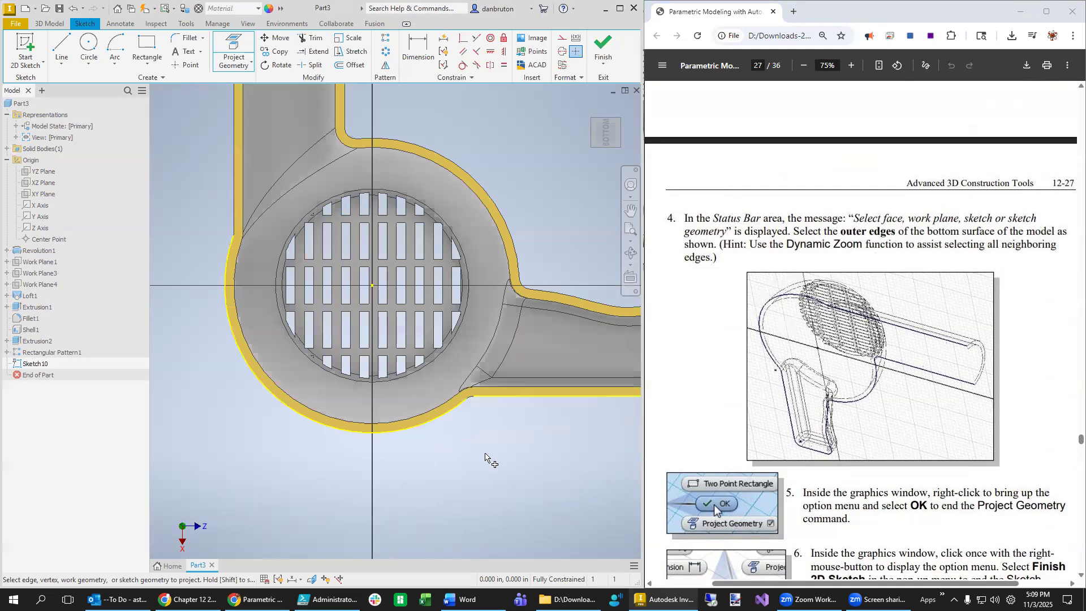
{"action": "scroll", "coordinate": [473, 416], "scroll_direction": "up", "scroll_amount": 3}
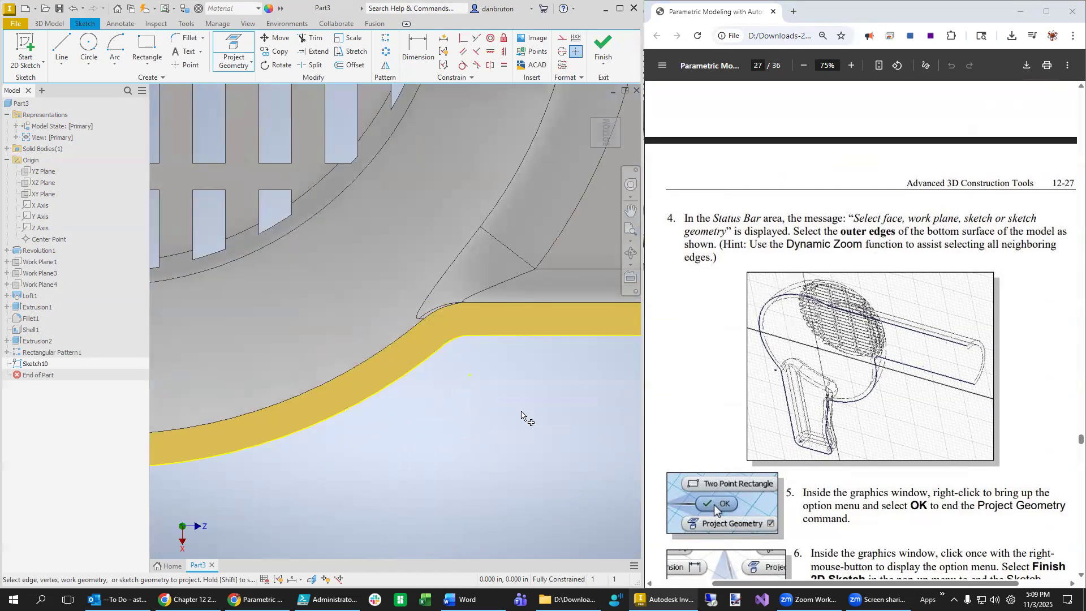
{"action": "scroll", "coordinate": [521, 415], "scroll_direction": "down", "scroll_amount": 5}
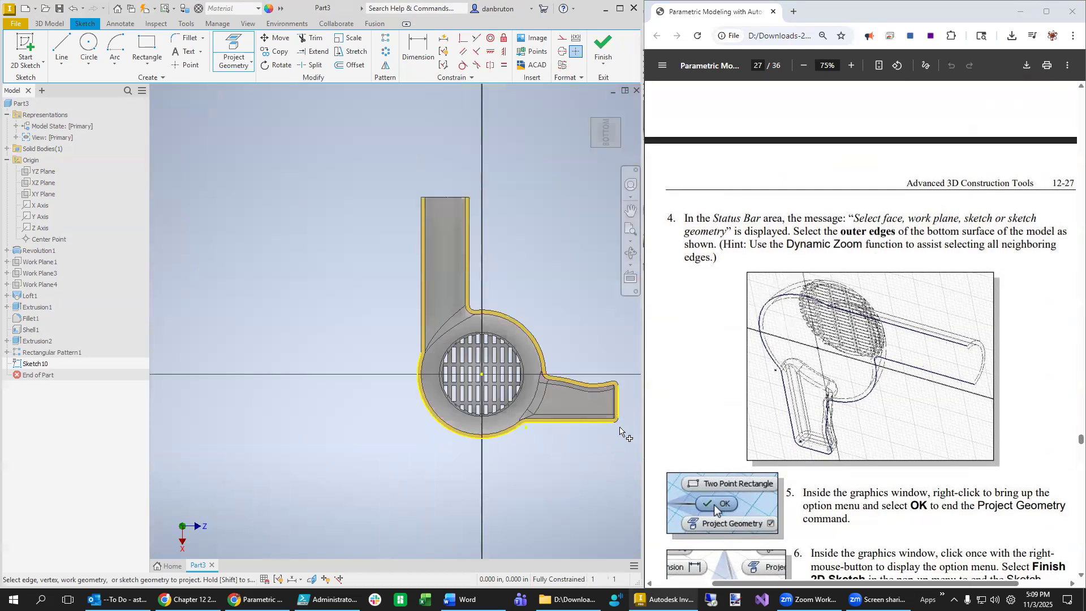
{"action": "scroll", "coordinate": [628, 447], "scroll_direction": "up", "scroll_amount": 4}
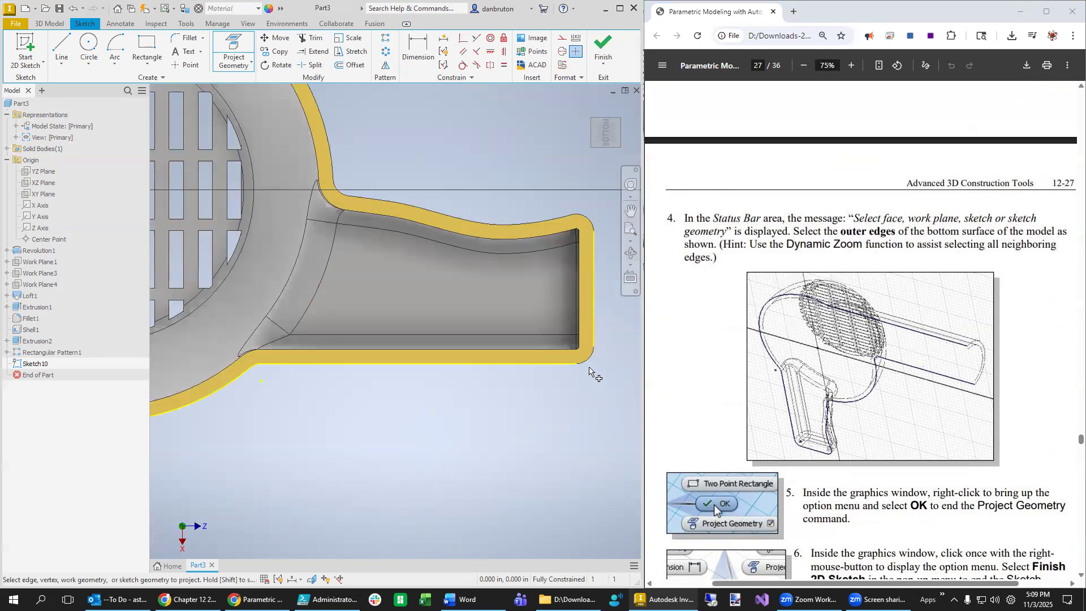
{"action": "left_click", "coordinate": [589, 359]}
{"action": "left_click", "coordinate": [589, 219]}
{"action": "left_click", "coordinate": [560, 224]}
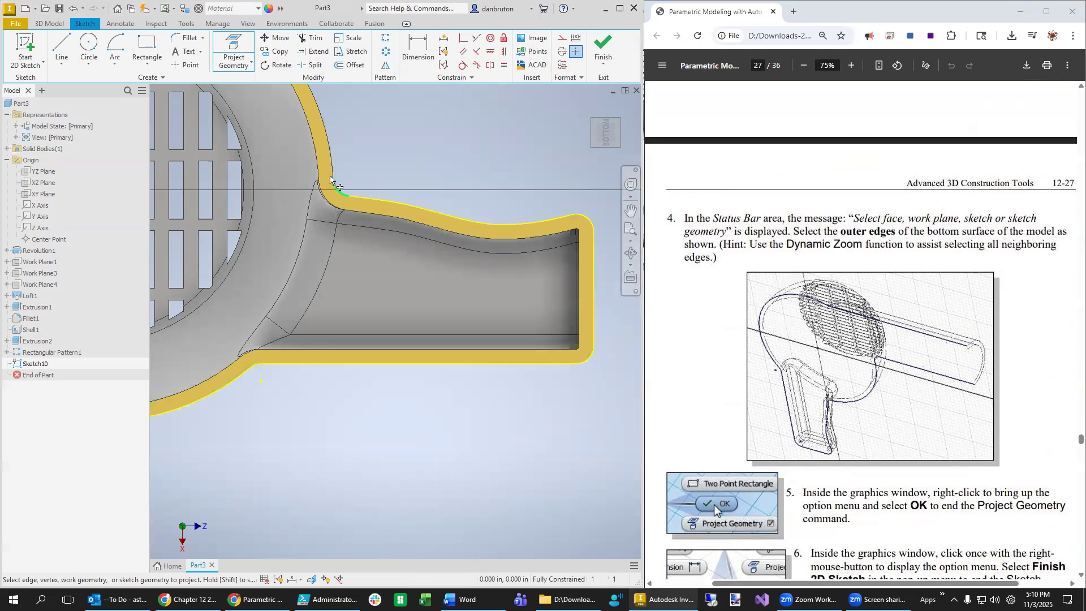
- Zoom around the sketch to confirm the projected outline closes around body, nozzle and handle
{"action": "scroll", "coordinate": [309, 311], "scroll_direction": "down", "scroll_amount": 5}
{"action": "scroll", "coordinate": [294, 310], "scroll_direction": "up", "scroll_amount": 2}
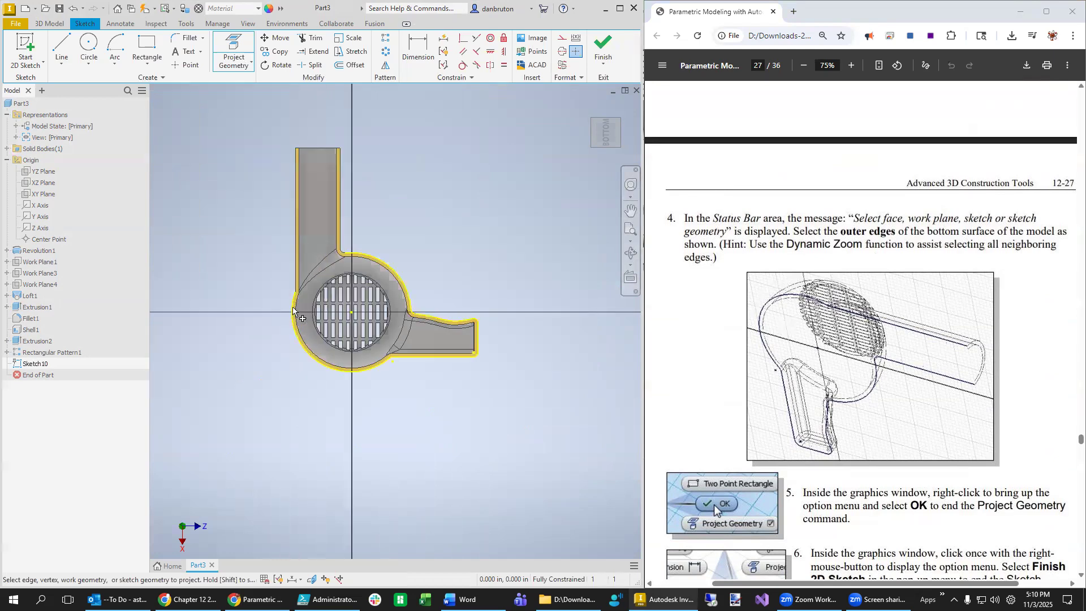
{"action": "scroll", "coordinate": [293, 310], "scroll_direction": "up", "scroll_amount": 3}
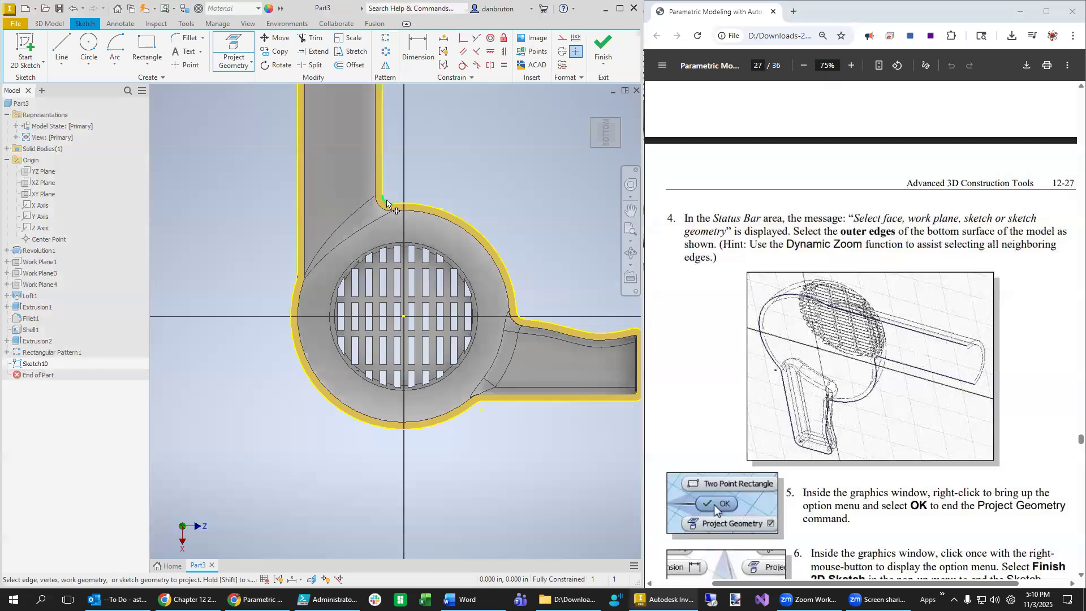
{"action": "scroll", "coordinate": [398, 345], "scroll_direction": "down", "scroll_amount": 5}
{"action": "scroll", "coordinate": [428, 302], "scroll_direction": "up", "scroll_amount": 3}
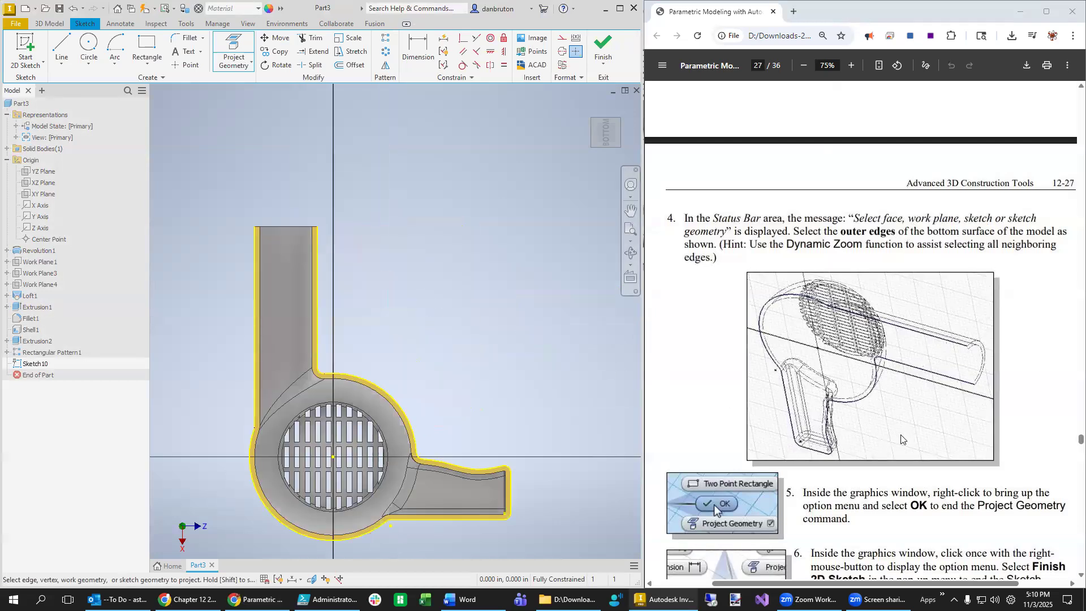
{"action": "scroll", "coordinate": [896, 433], "scroll_direction": "down", "scroll_amount": 4}
{"action": "scroll", "coordinate": [896, 433], "scroll_direction": "down", "scroll_amount": 3}
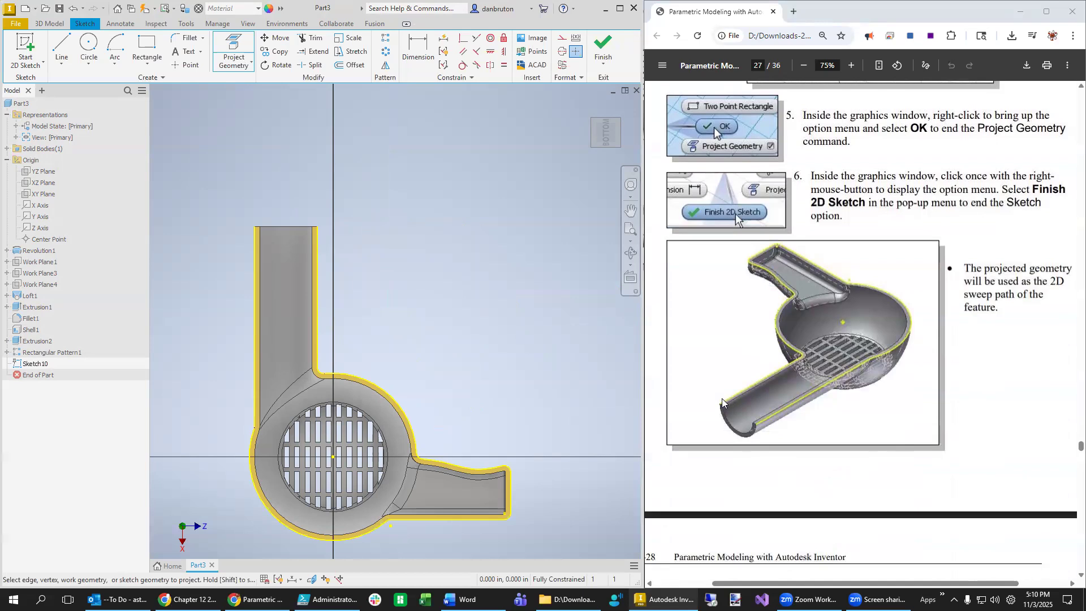
{"action": "scroll", "coordinate": [848, 433], "scroll_direction": "down", "scroll_amount": 10}
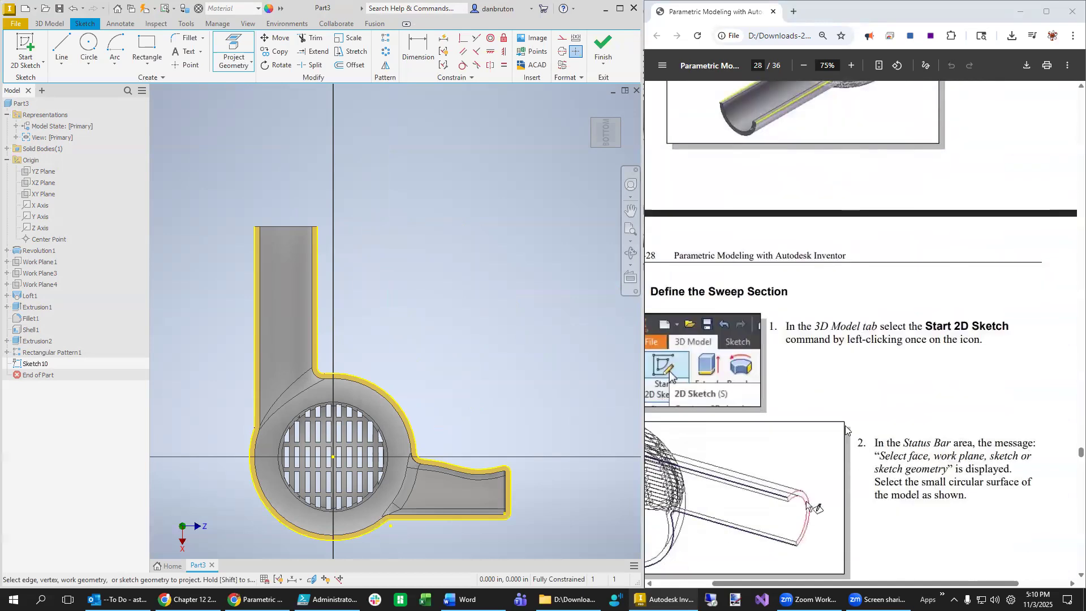
{"action": "scroll", "coordinate": [864, 481], "scroll_direction": "left", "scroll_amount": 1}
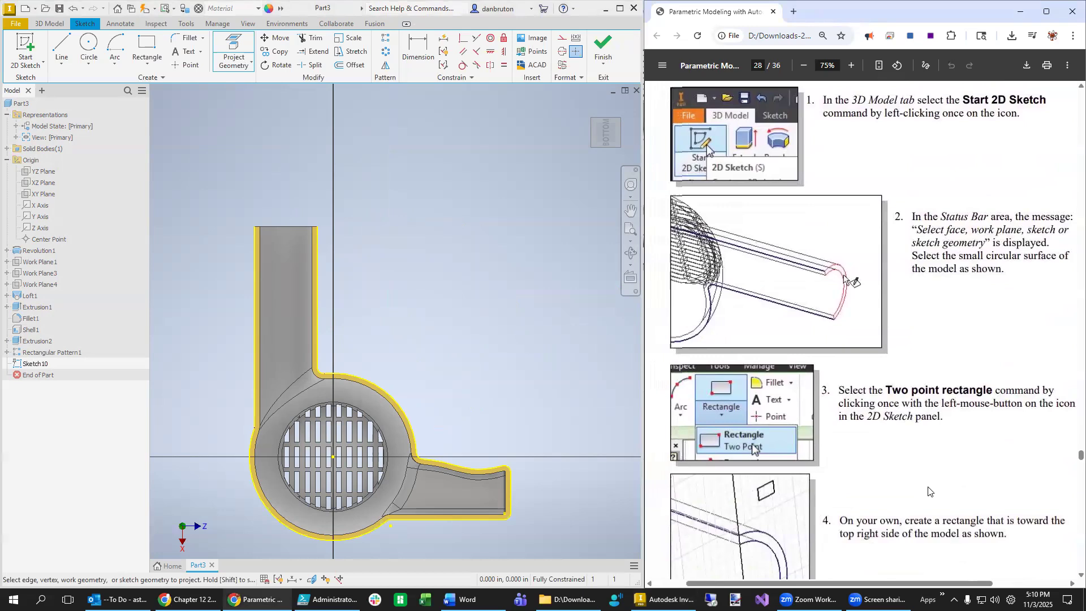
{"action": "scroll", "coordinate": [926, 492], "scroll_direction": "up", "scroll_amount": 8}
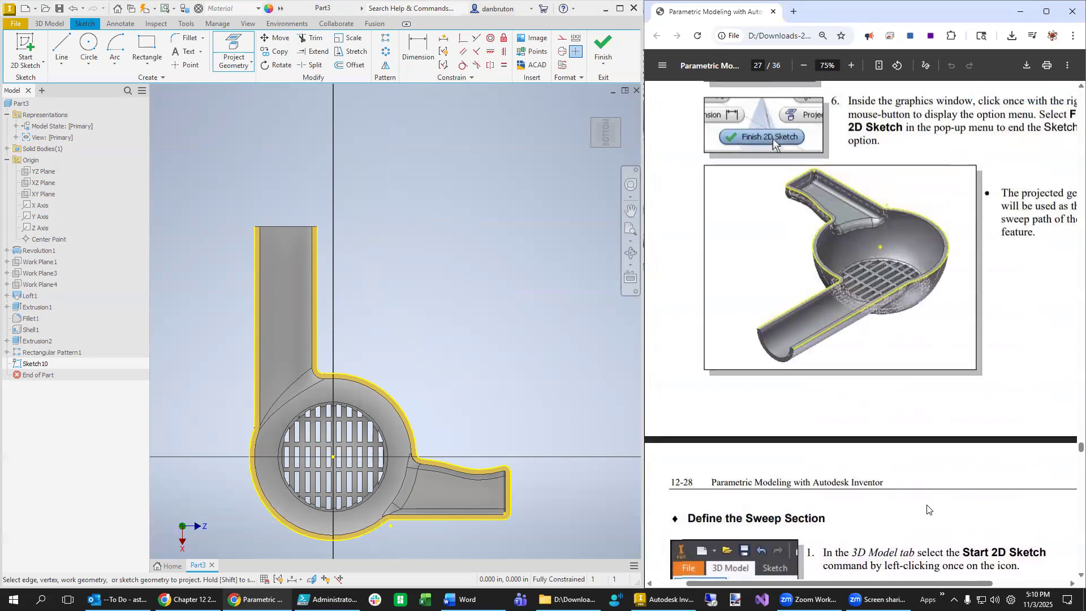
{"action": "scroll", "coordinate": [928, 508], "scroll_direction": "down", "scroll_amount": 4}
{"action": "scroll", "coordinate": [928, 508], "scroll_direction": "down", "scroll_amount": 3}
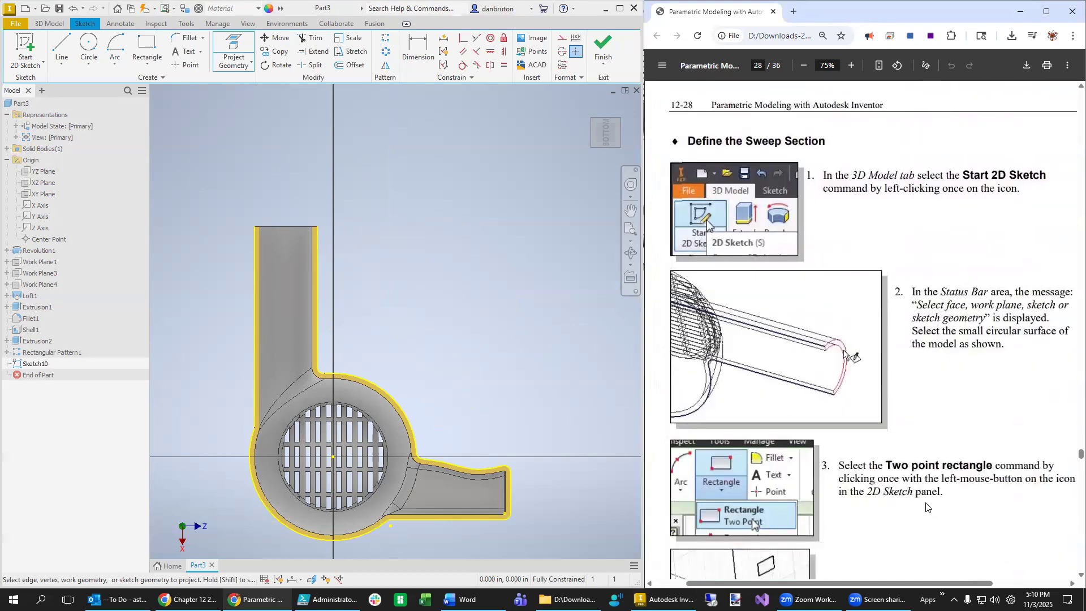
{"action": "scroll", "coordinate": [927, 507], "scroll_direction": "down", "scroll_amount": 4}
{"action": "scroll", "coordinate": [926, 507], "scroll_direction": "down", "scroll_amount": 10}
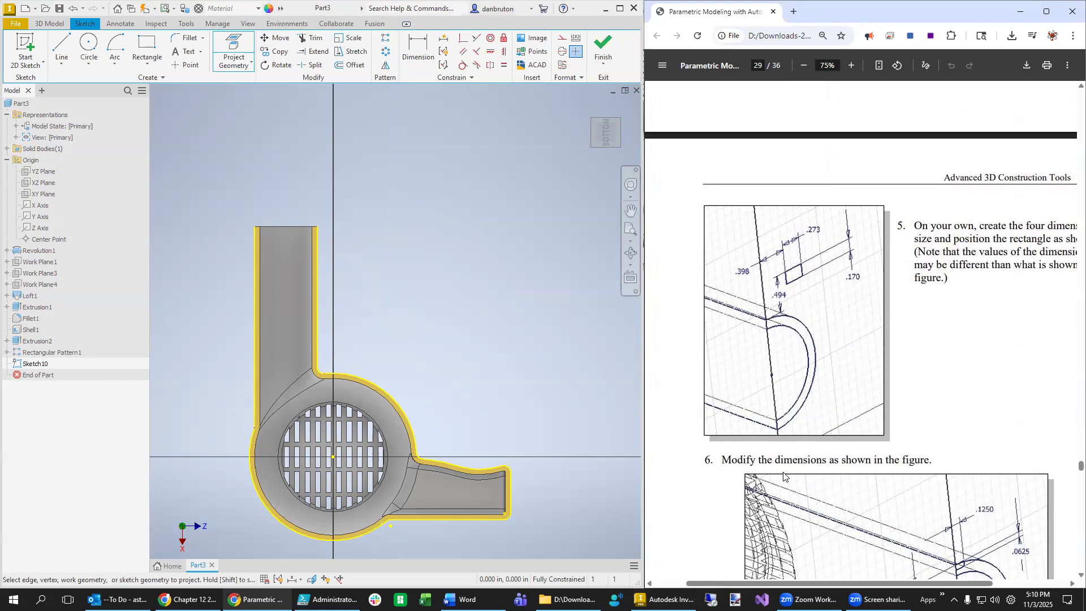
{"action": "scroll", "coordinate": [831, 345], "scroll_direction": "up", "scroll_amount": 8}
{"action": "scroll", "coordinate": [912, 456], "scroll_direction": "up", "scroll_amount": 10}
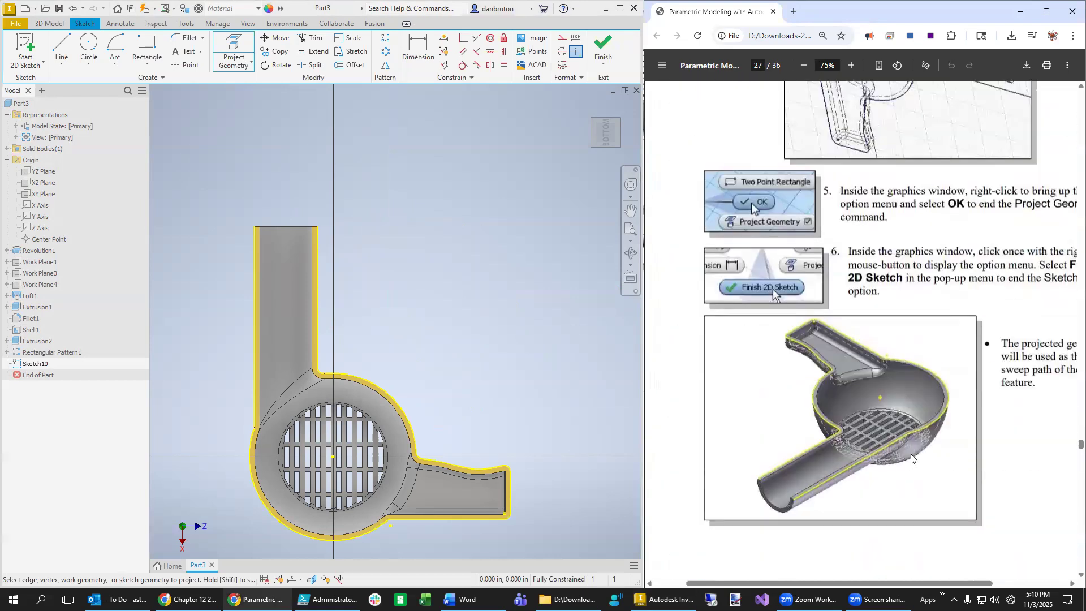
{"action": "left_click_drag", "start_coordinate": [879, 587], "coordinate": [910, 577]}
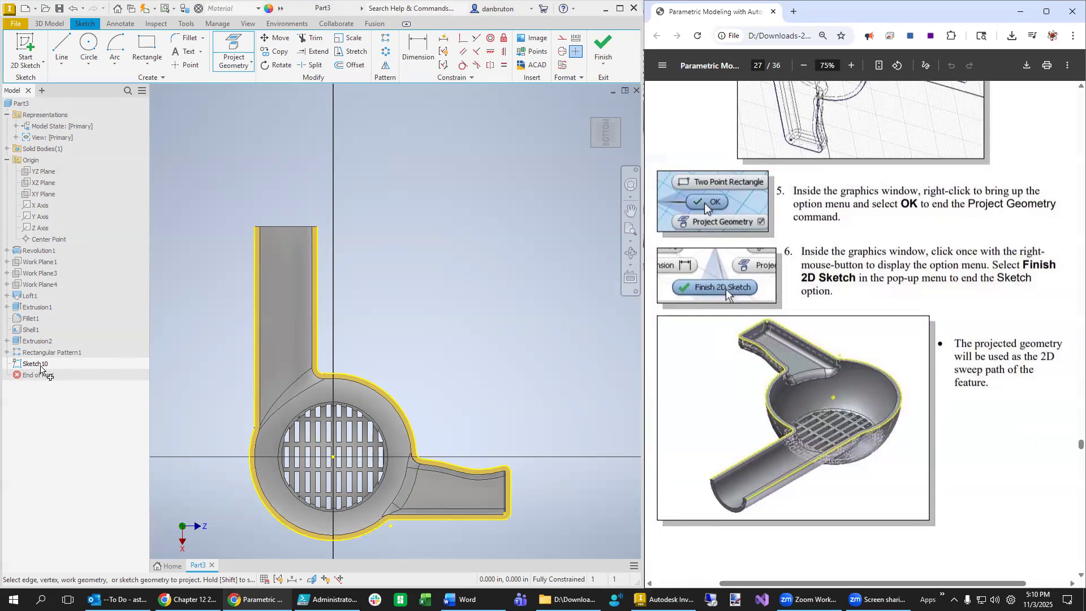
- Finish the sketch and rename it 'Sketch10 - Path'
{"action": "left_click", "coordinate": [42, 367]}
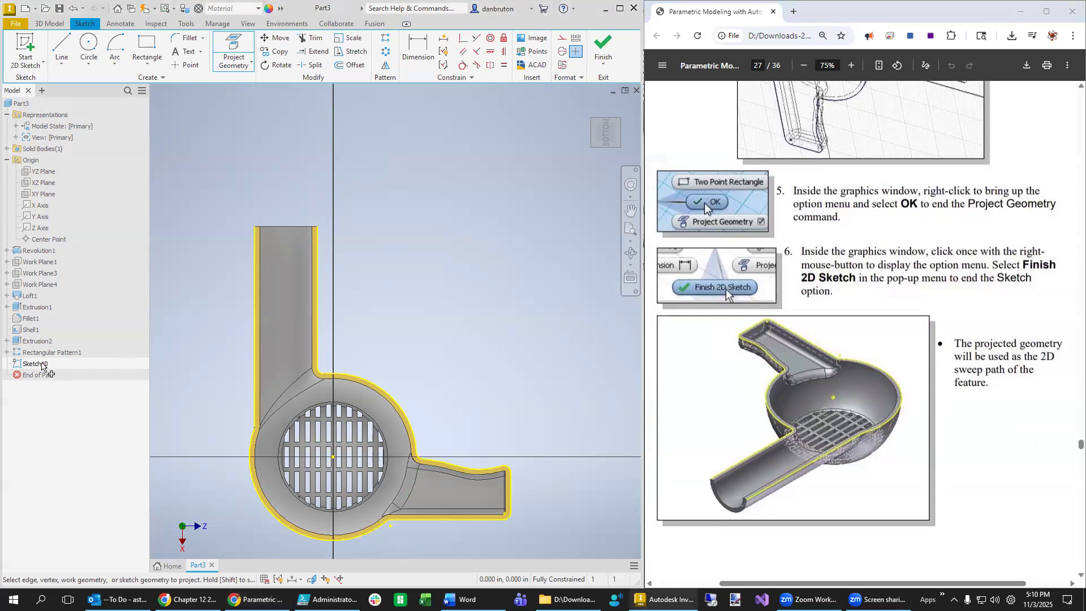
{"action": "left_click", "coordinate": [595, 61]}
{"action": "left_click", "coordinate": [45, 364]}
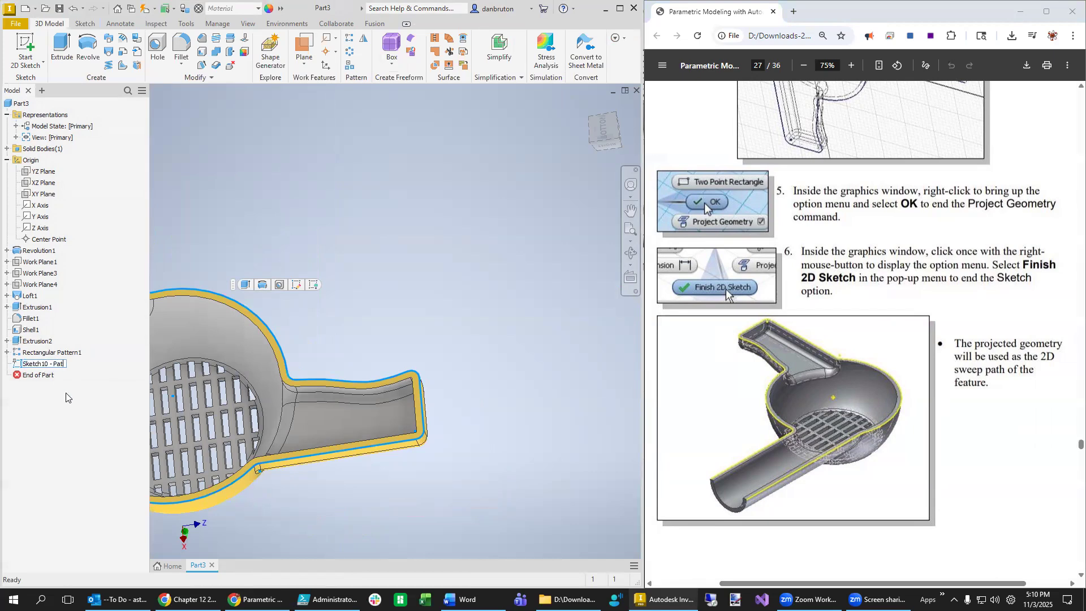
{"action": "key", "text": "Return"}
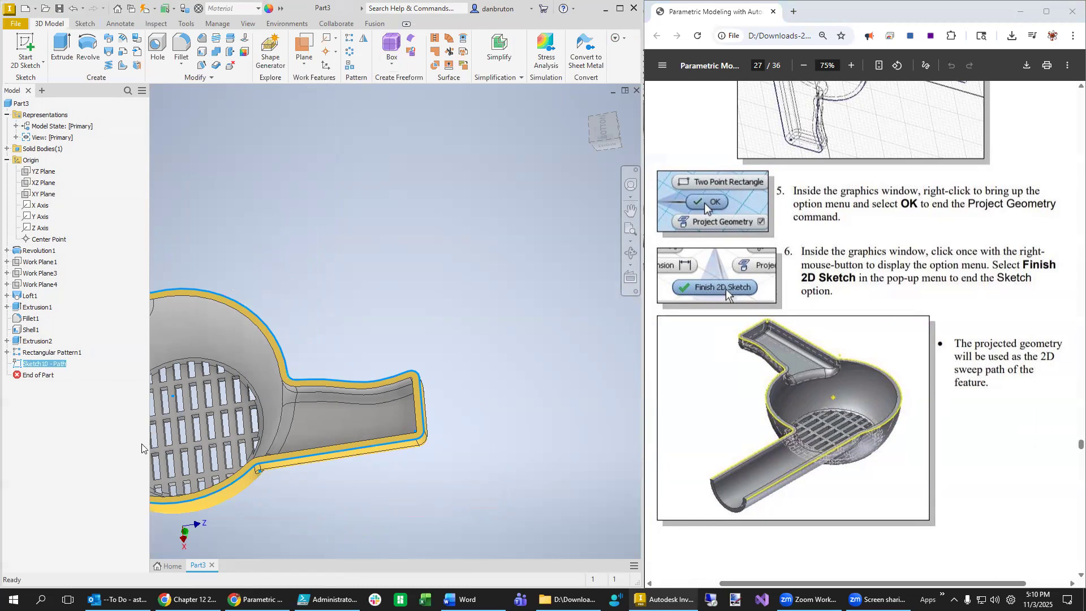
- Pan and orbit the housing to a side-on view of the path sketch
{"action": "scroll", "coordinate": [327, 377], "scroll_direction": "down", "scroll_amount": 3}
{"action": "middle_click_drag", "start_coordinate": [335, 349], "coordinate": [469, 415]}
{"action": "middle_click_drag", "start_coordinate": [369, 351], "coordinate": [397, 429], "text": "shift"}
{"action": "scroll", "coordinate": [346, 485], "scroll_direction": "up", "scroll_amount": 5}
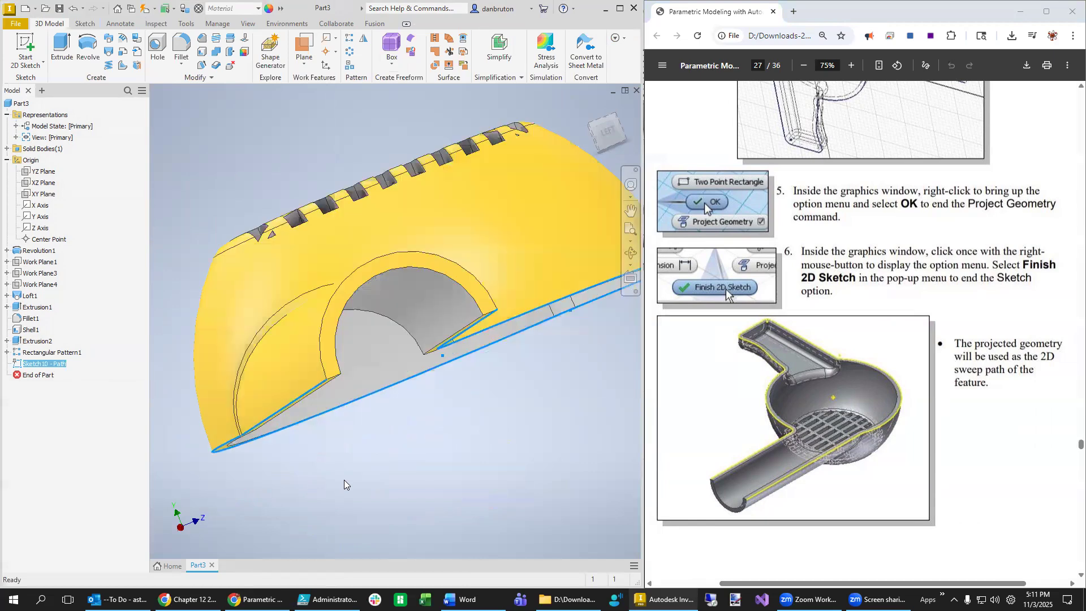
{"action": "right_click", "coordinate": [324, 263]}
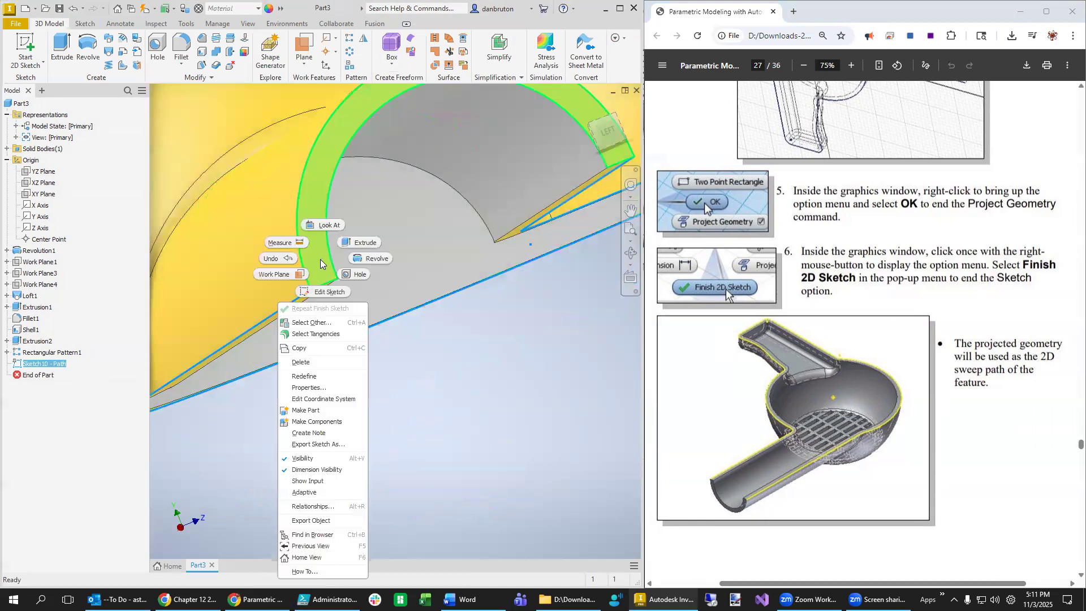
- Reopen Sketch10 - Path to inspect the projected outline, then finish it
{"action": "left_click", "coordinate": [334, 292]}
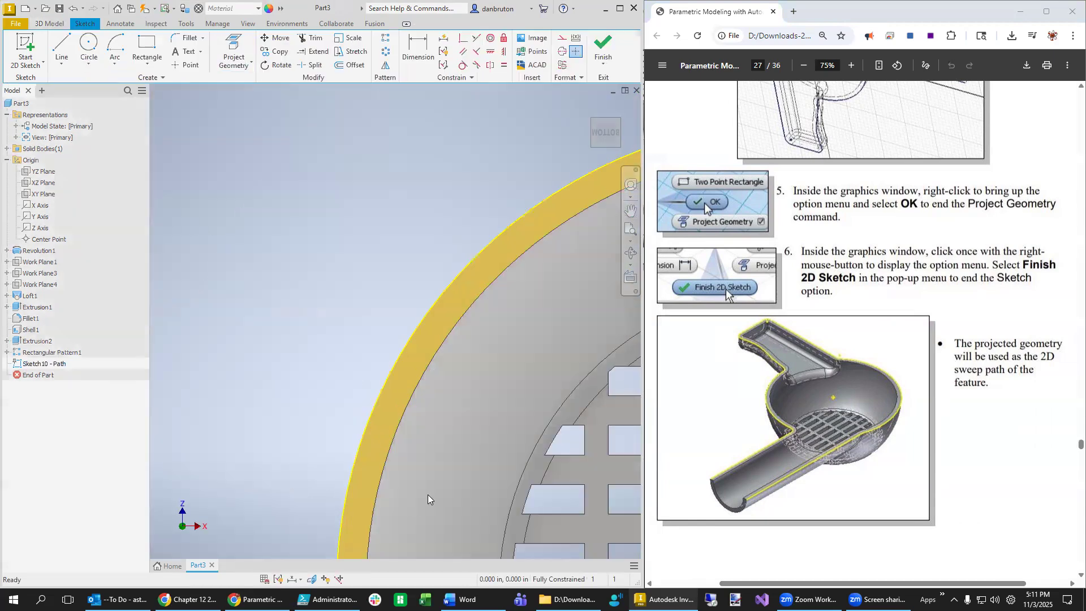
{"action": "middle_click_drag", "start_coordinate": [599, 237], "coordinate": [471, 199]}
{"action": "scroll", "coordinate": [451, 366], "scroll_direction": "down", "scroll_amount": 6}
{"action": "scroll", "coordinate": [424, 405], "scroll_direction": "up", "scroll_amount": 3}
{"action": "scroll", "coordinate": [421, 403], "scroll_direction": "down", "scroll_amount": 3}
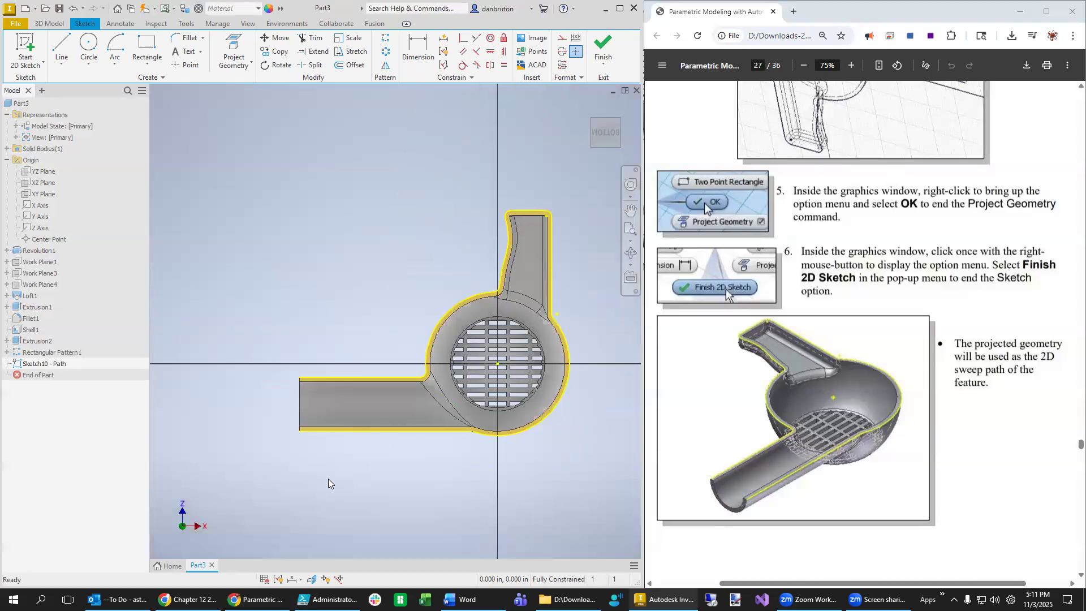
{"action": "key", "text": "s"}
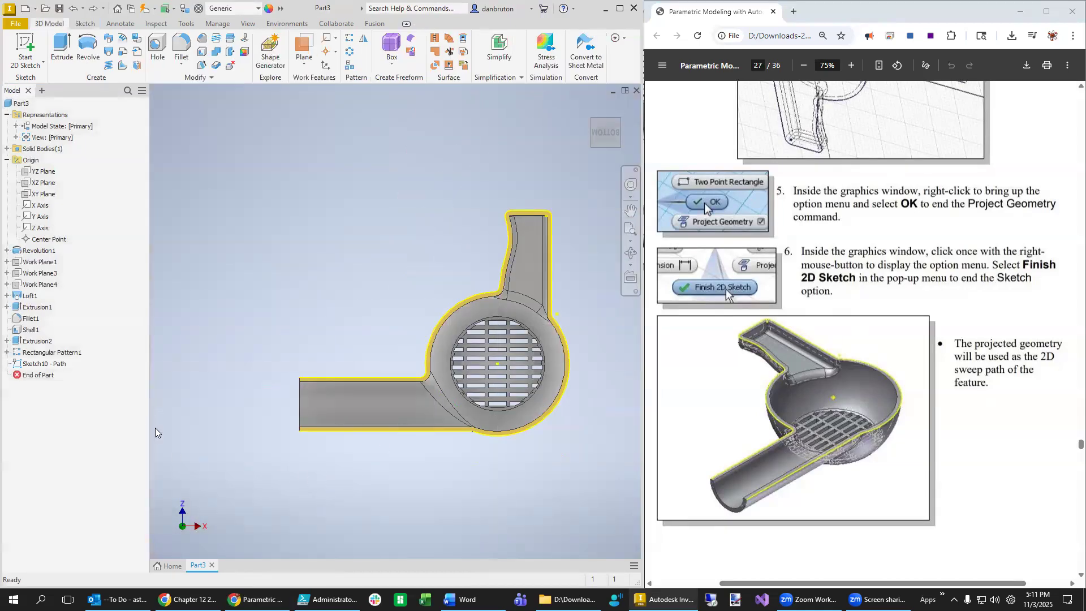
- Orbit to a tilted side view and select the curved edge at the outlet's open end
{"action": "middle_click_drag", "start_coordinate": [204, 456], "coordinate": [305, 466], "text": "shift"}
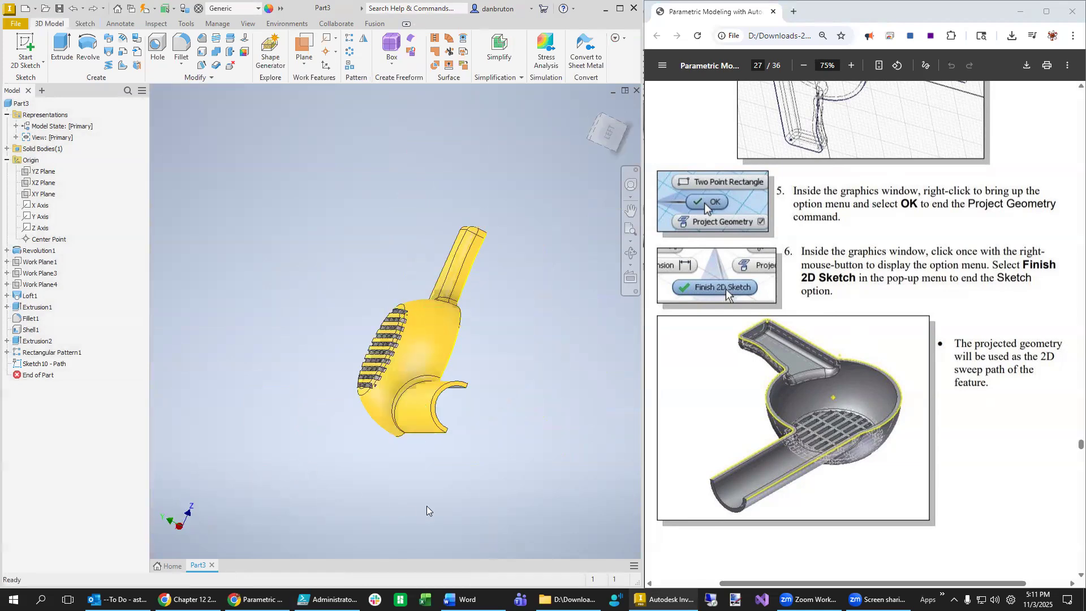
{"action": "scroll", "coordinate": [482, 449], "scroll_direction": "down", "scroll_amount": 5}
{"action": "scroll", "coordinate": [484, 443], "scroll_direction": "up", "scroll_amount": 7}
{"action": "scroll", "coordinate": [390, 510], "scroll_direction": "down", "scroll_amount": 5}
{"action": "middle_click_drag", "start_coordinate": [408, 498], "coordinate": [382, 404]}
{"action": "scroll", "coordinate": [383, 403], "scroll_direction": "down", "scroll_amount": 2}
{"action": "scroll", "coordinate": [382, 407], "scroll_direction": "up", "scroll_amount": 6}
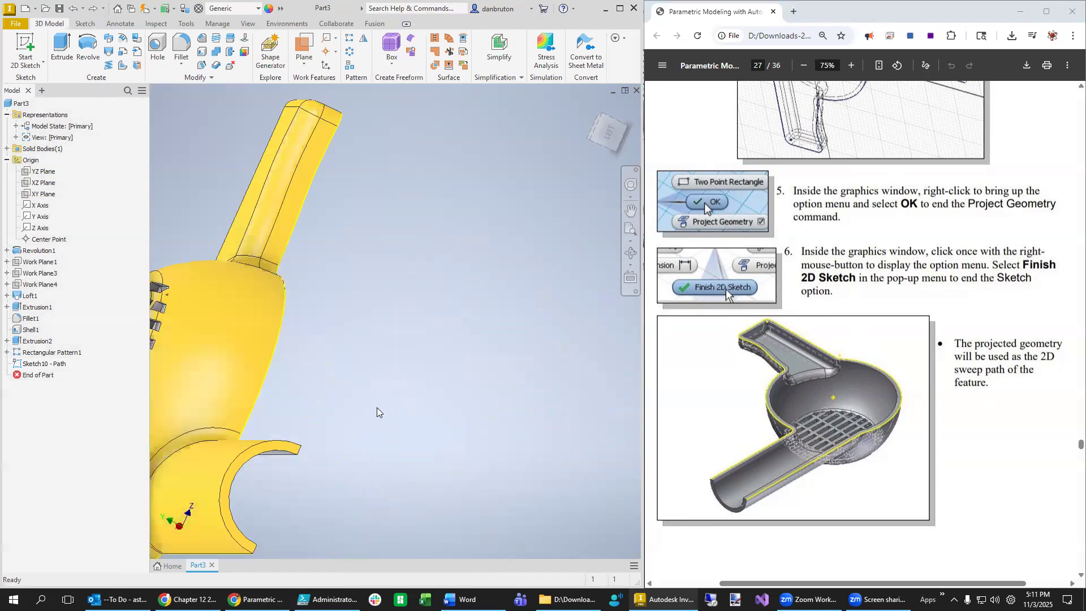
{"action": "left_click", "coordinate": [291, 451]}
- Create Sketch11 on the selected outlet-end edge and check the tutorial's next step
{"action": "right_click", "coordinate": [290, 450]}
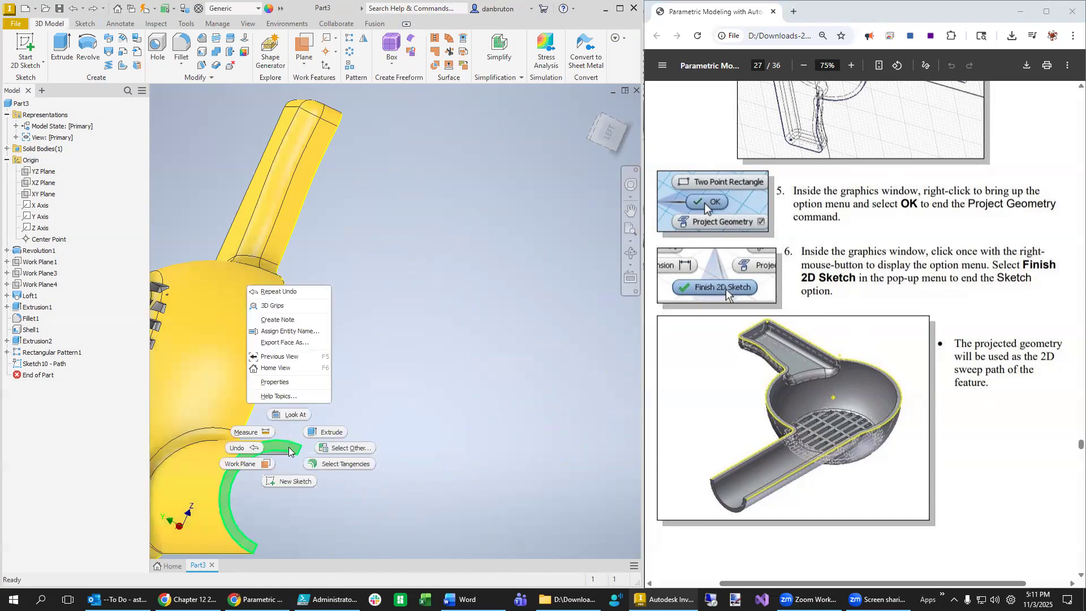
{"action": "left_click", "coordinate": [302, 482]}
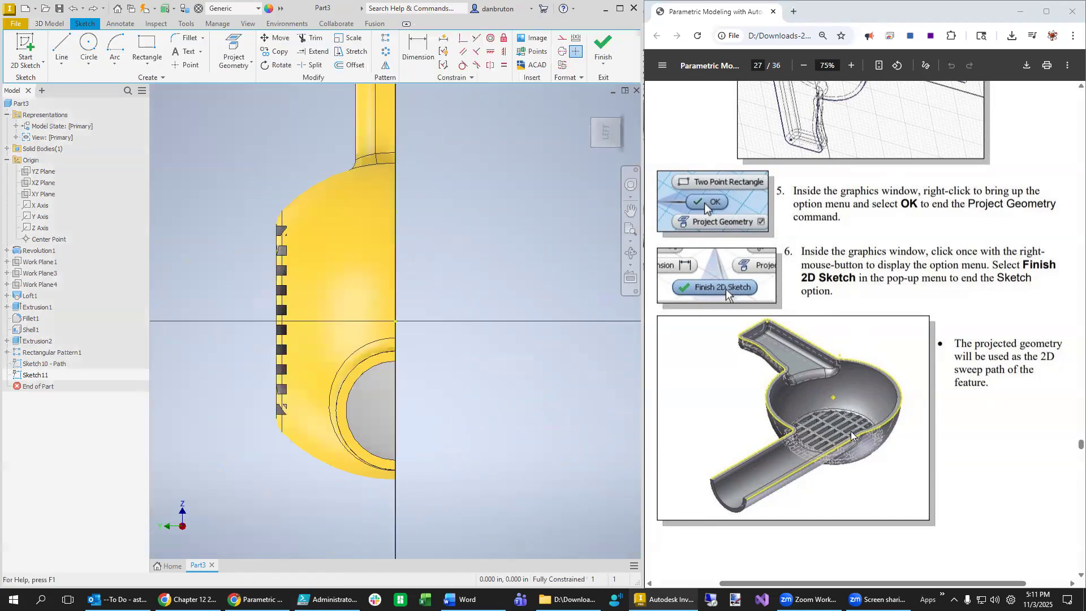
{"action": "scroll", "coordinate": [790, 506], "scroll_direction": "down", "scroll_amount": 10}
{"action": "scroll", "coordinate": [790, 506], "scroll_direction": "down", "scroll_amount": 4}
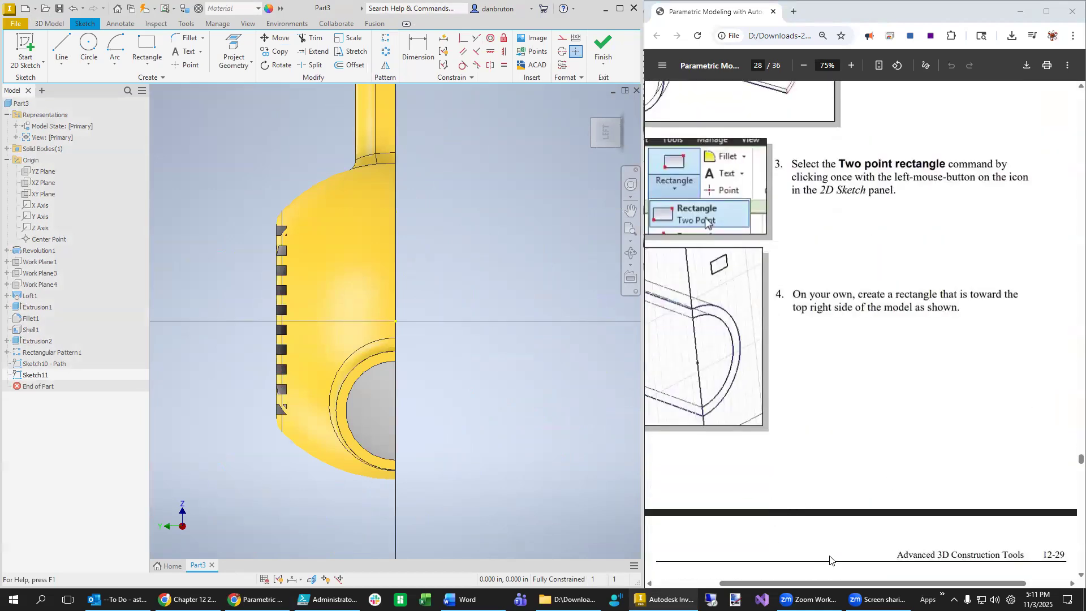
{"action": "middle_click", "coordinate": [783, 426]}
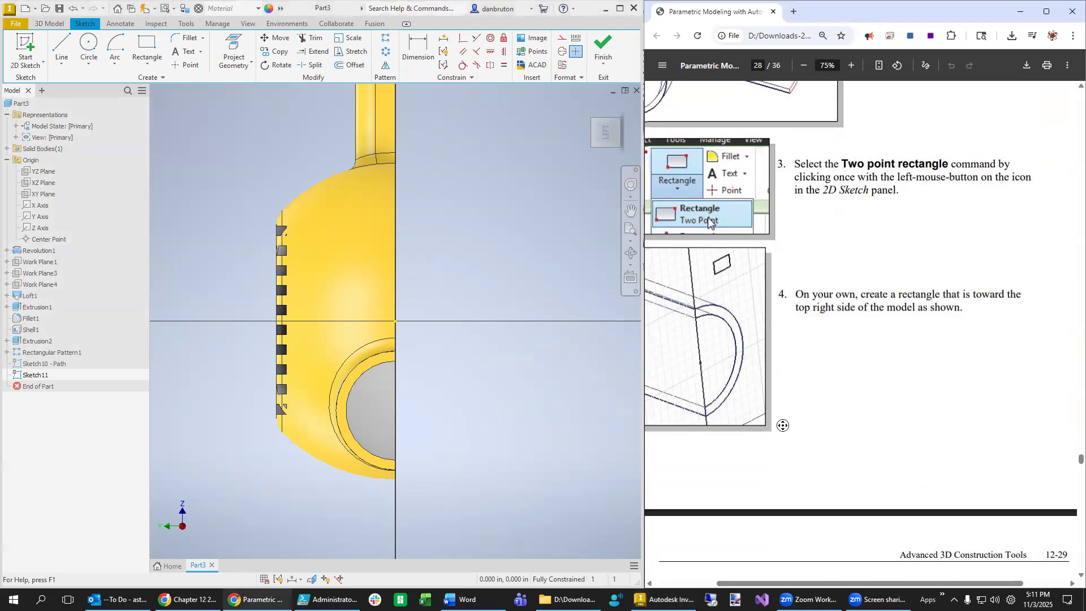
{"action": "middle_click_drag", "start_coordinate": [783, 426], "coordinate": [818, 425]}
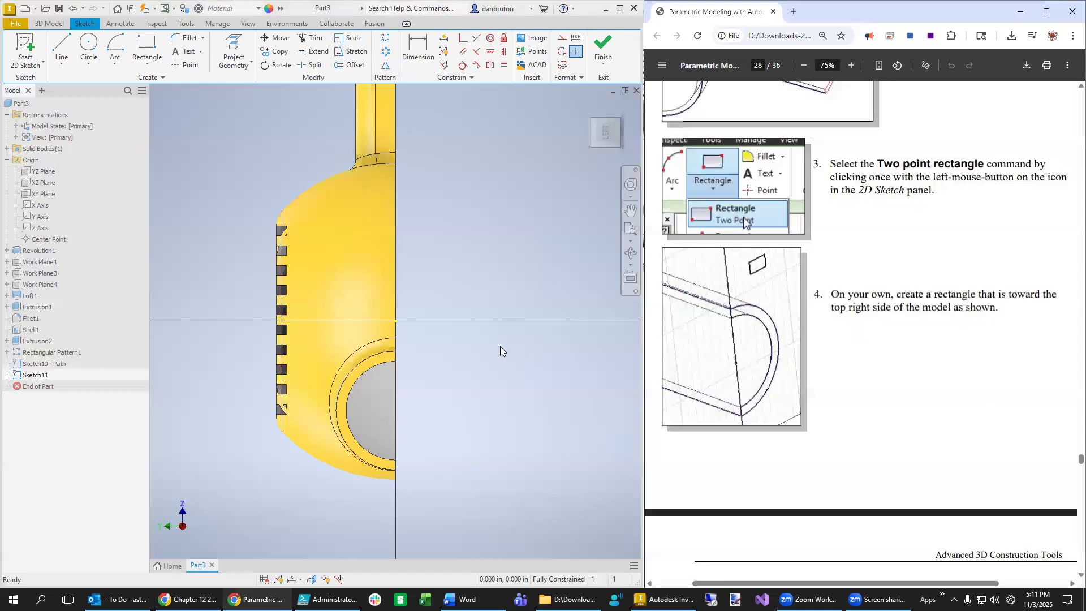
{"action": "left_click", "coordinate": [216, 406]}
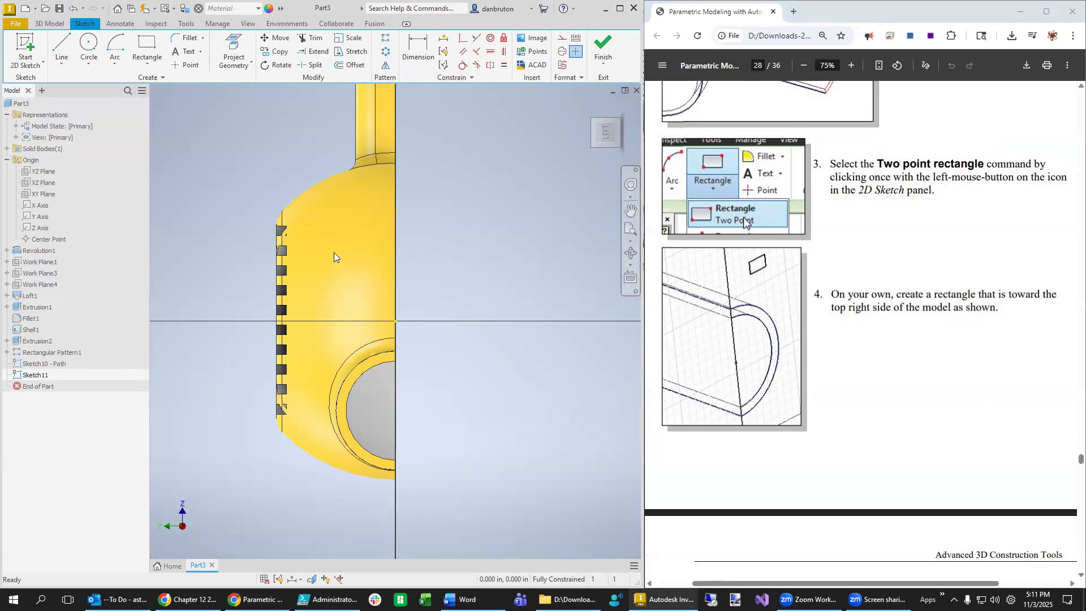
- Save the part as Part12.0.ipt, accepting the view representation warnings
{"action": "left_click", "coordinate": [16, 27]}
{"action": "left_click", "coordinate": [47, 143]}
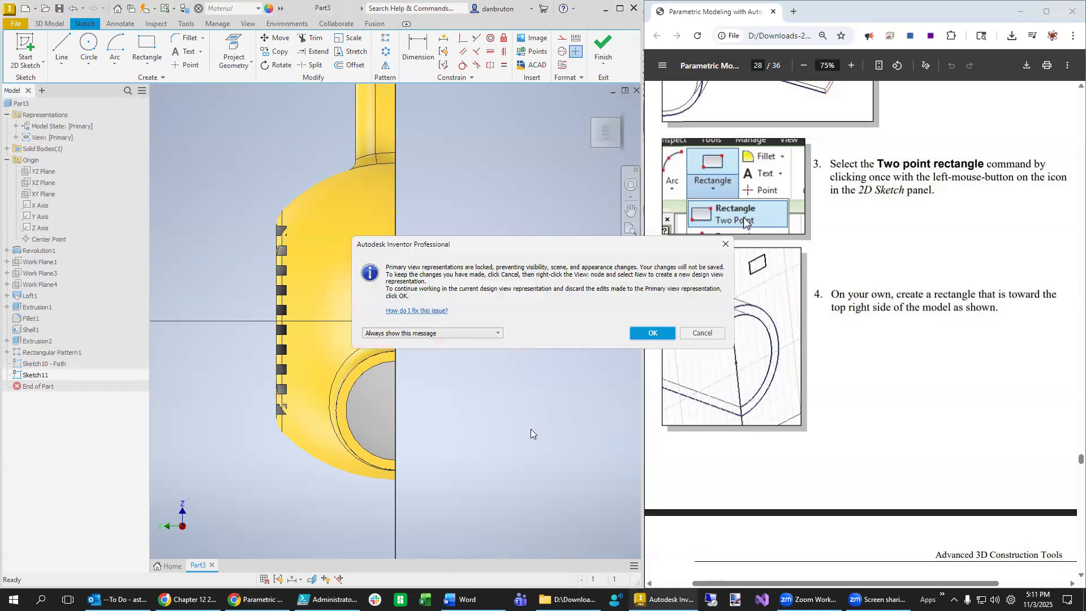
{"action": "left_click", "coordinate": [662, 332]}
{"action": "left_click", "coordinate": [645, 315]}
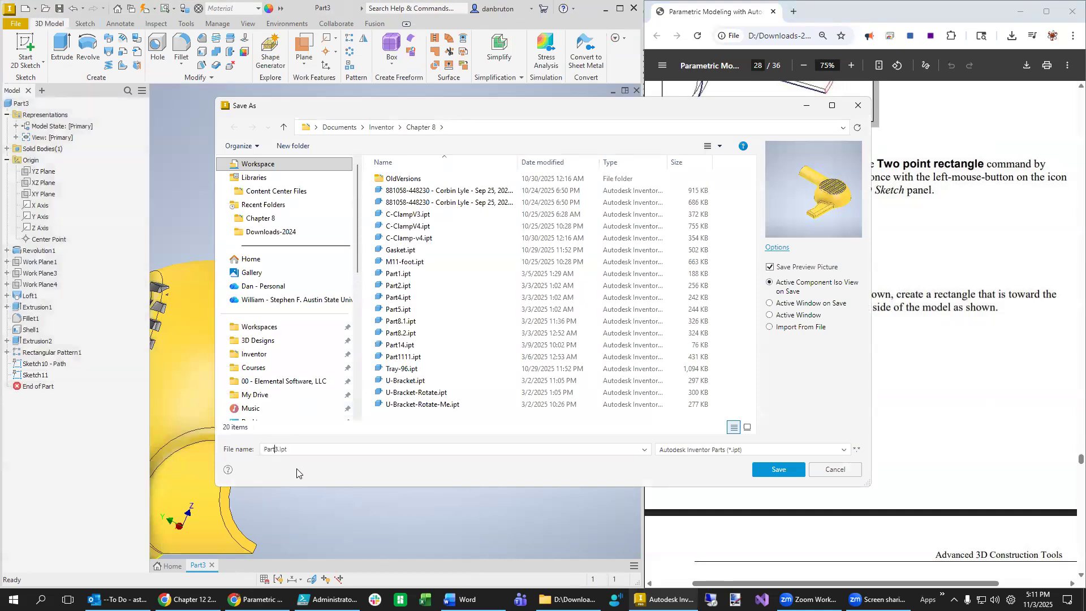
{"action": "key", "text": "Return"}
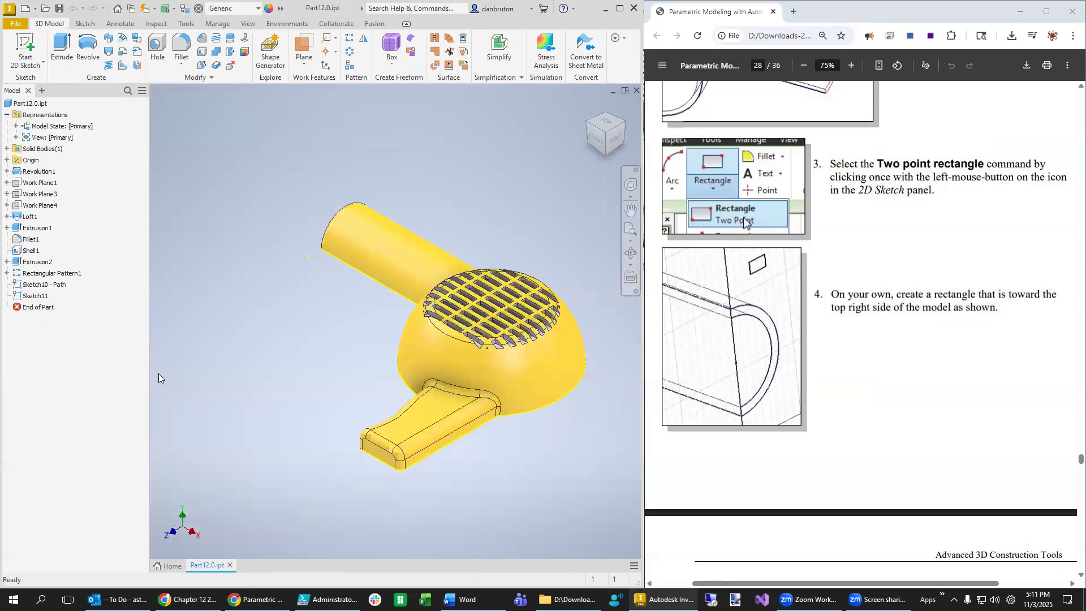
- Reopen Sketch11 for editing and orbit to face the outlet tube's open end
{"action": "right_click", "coordinate": [39, 298]}
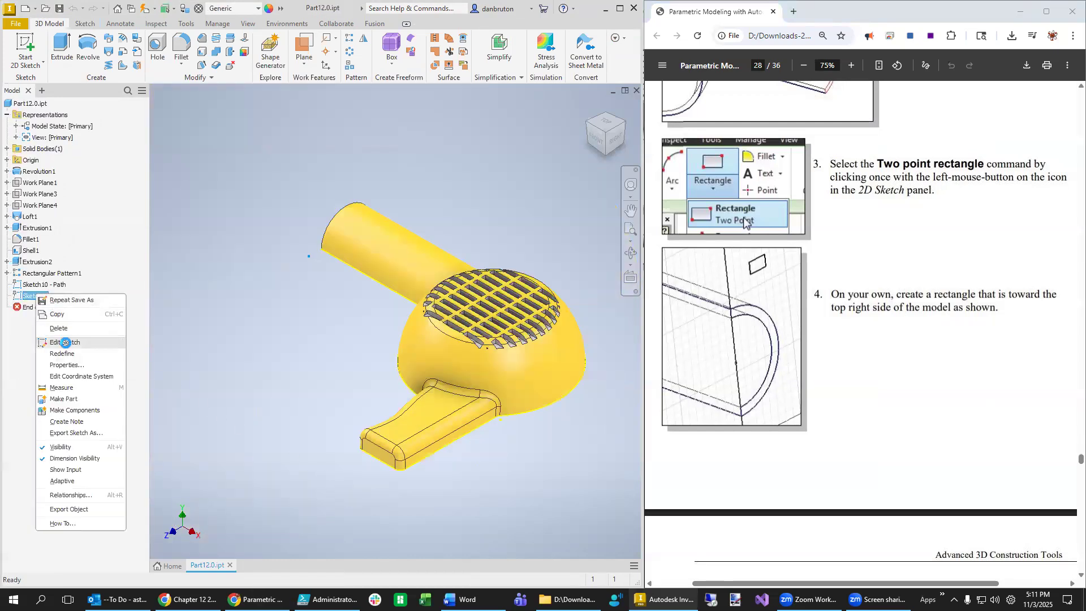
{"action": "left_click", "coordinate": [61, 340]}
{"action": "mouse_move", "coordinate": [480, 202]}
{"action": "middle_mouse_down", "text": "shift"}
{"action": "mouse_move", "coordinate": [458, 383]}
{"action": "mouse_move", "coordinate": [463, 366]}
{"action": "middle_mouse_up", "text": "shift"}
{"action": "scroll", "coordinate": [462, 366], "scroll_direction": "up", "scroll_amount": 5}
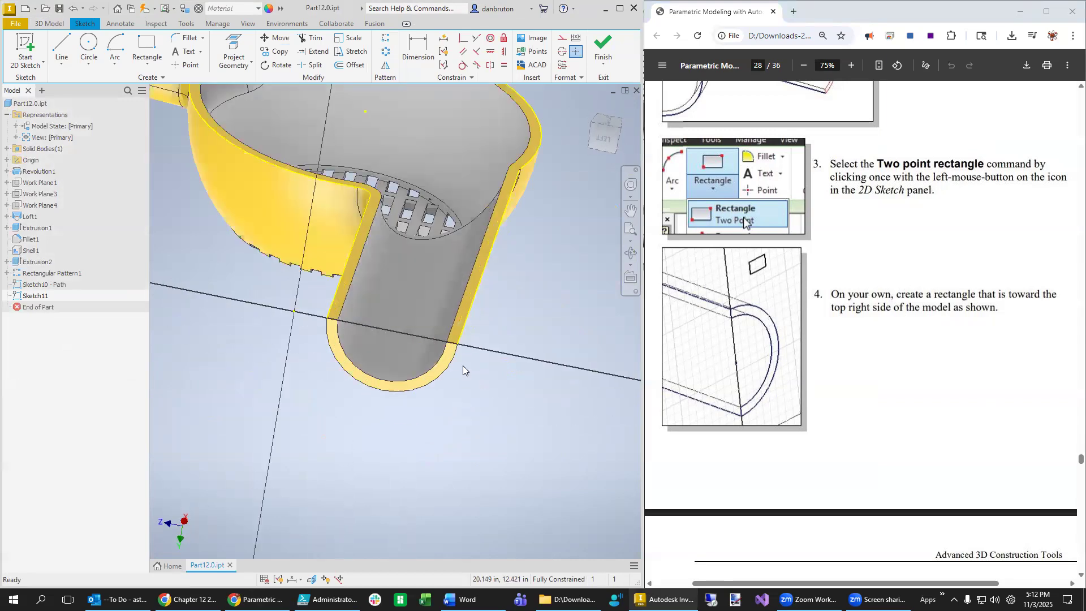
{"action": "middle_click_drag", "start_coordinate": [467, 416], "coordinate": [516, 402], "text": "shift"}
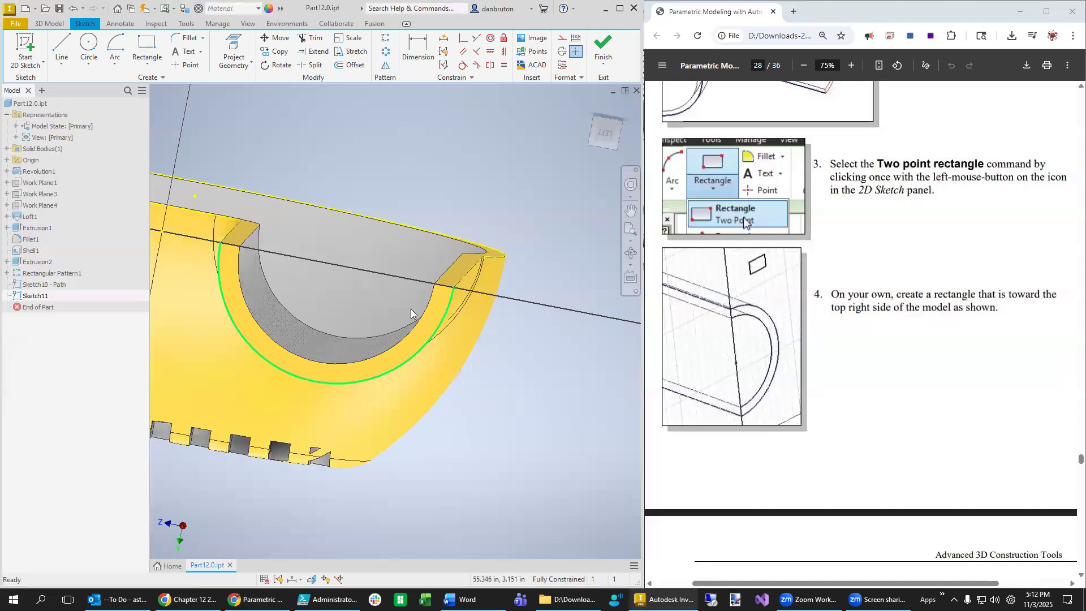
- Draw a small two-point rectangle just beyond the top right of the tube end
{"action": "left_click", "coordinate": [146, 47]}
{"action": "left_click", "coordinate": [540, 227]}
{"action": "left_click", "coordinate": [583, 255]}
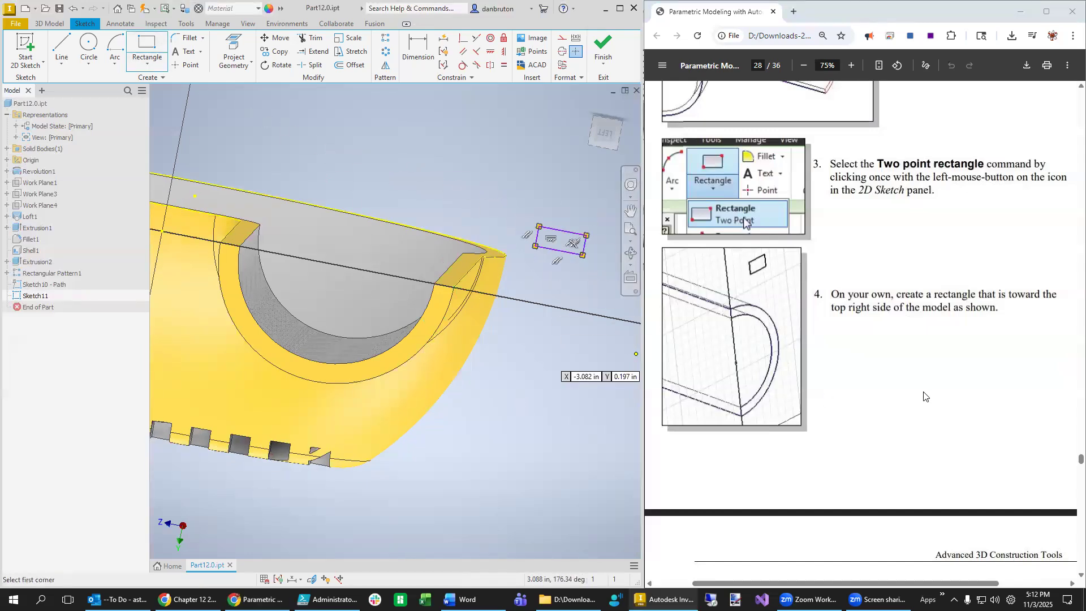
{"action": "scroll", "coordinate": [917, 404], "scroll_direction": "down", "scroll_amount": 5}
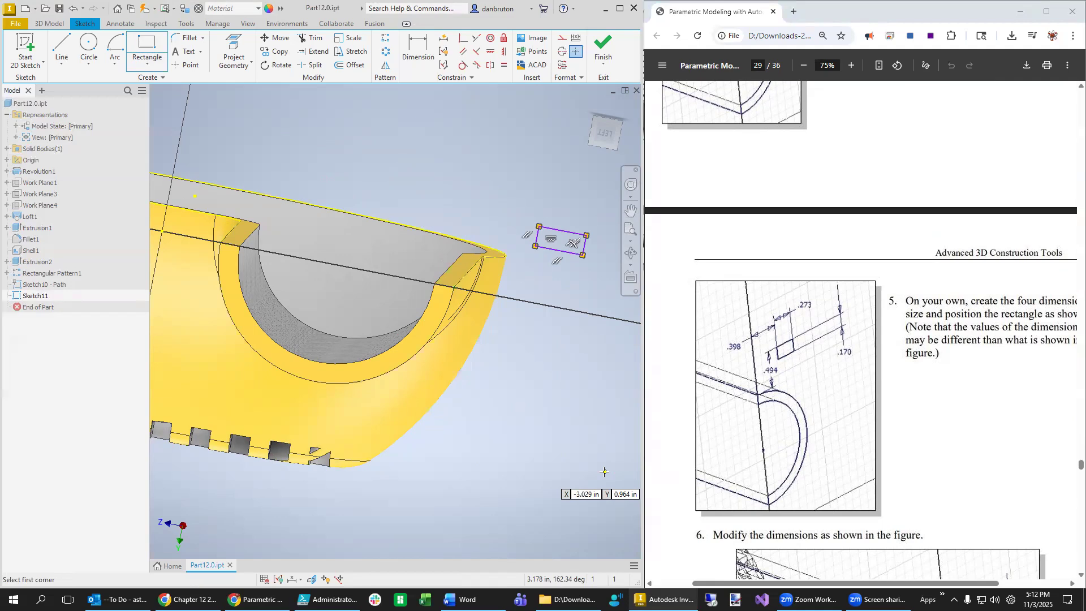
{"action": "left_click", "coordinate": [445, 41]}
- Auto-dimension the rectangle (.304, .127, .353, 2.331), then inspect it from the left view
{"action": "left_click", "coordinate": [199, 167]}
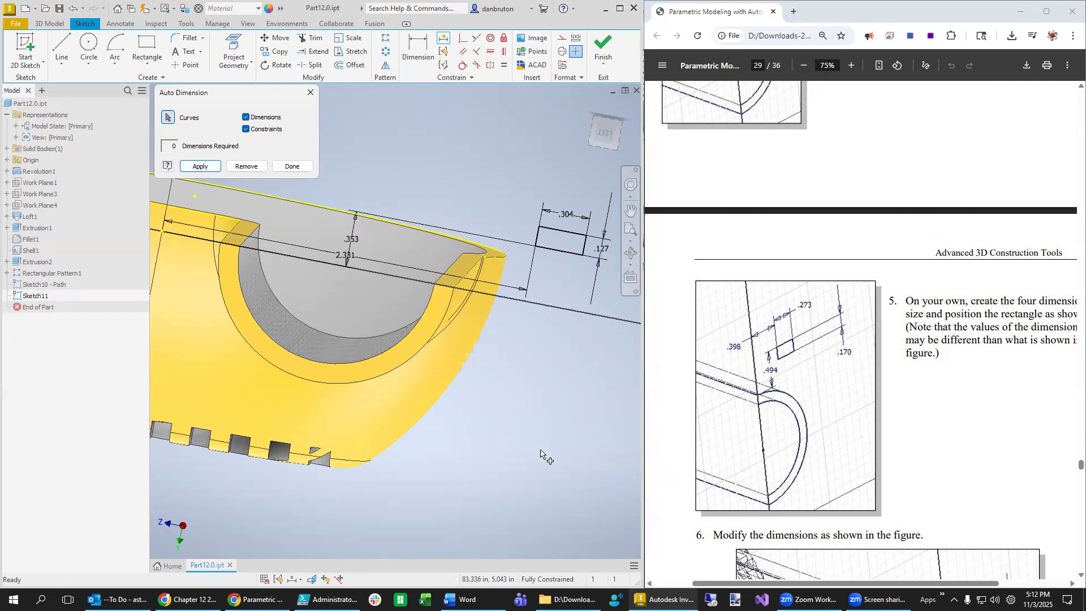
{"action": "key", "text": "Escape"}
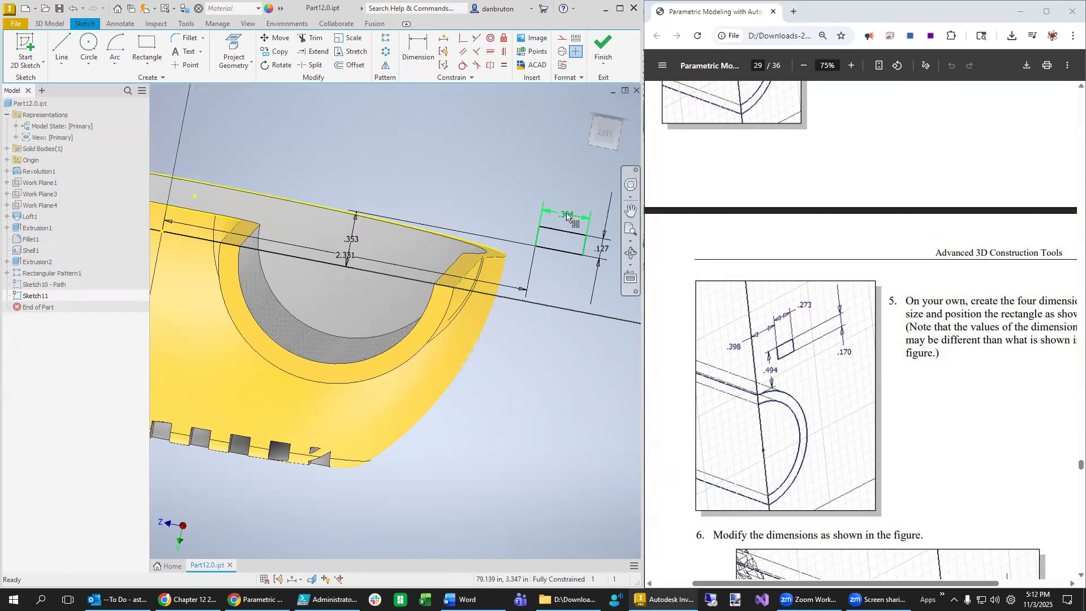
{"action": "left_click", "coordinate": [607, 133]}
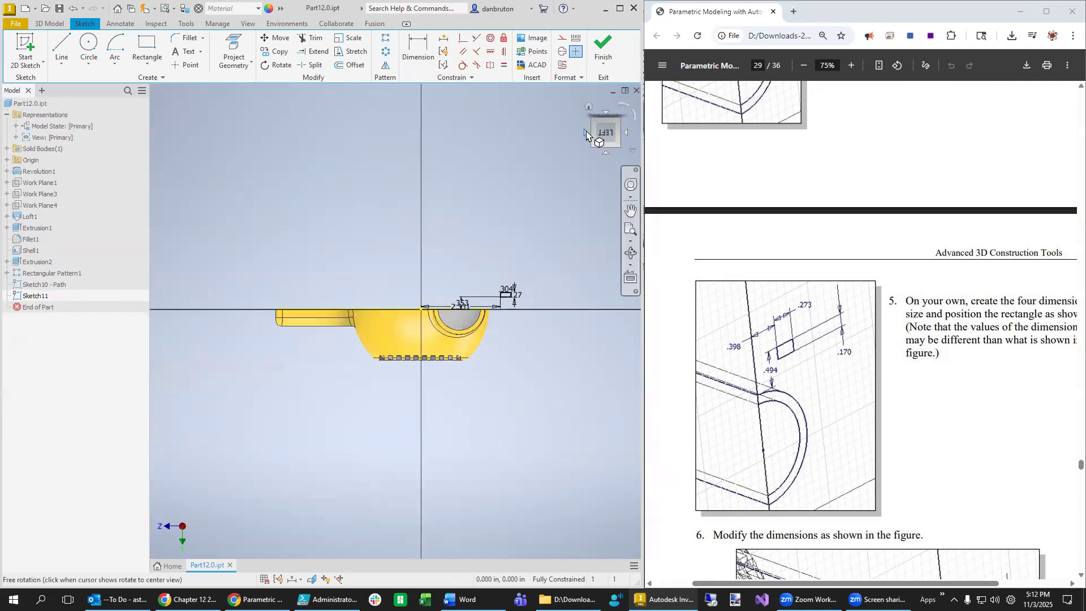
{"action": "left_click", "coordinate": [625, 106]}
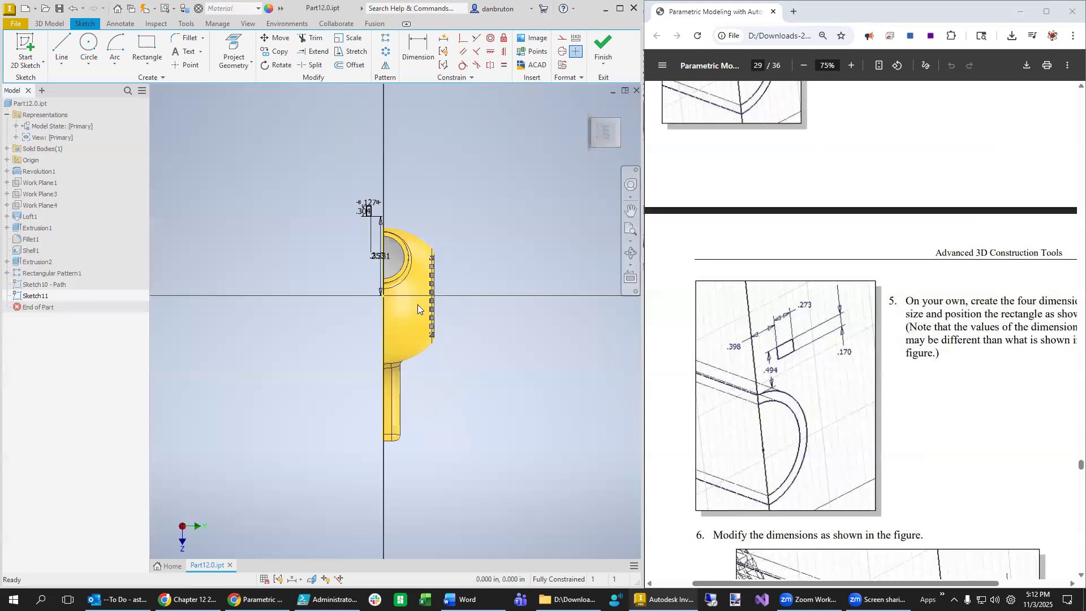
{"action": "scroll", "coordinate": [396, 292], "scroll_direction": "up", "scroll_amount": 4}
{"action": "middle_click_drag", "start_coordinate": [380, 225], "coordinate": [394, 231], "text": "shift"}
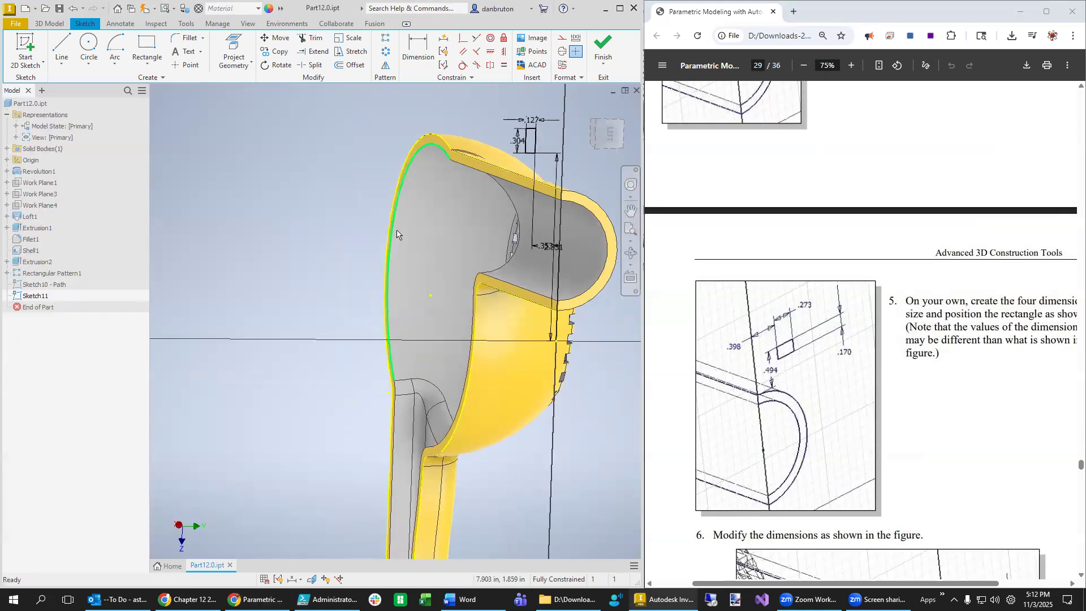
{"action": "scroll", "coordinate": [506, 219], "scroll_direction": "down", "scroll_amount": 2}
{"action": "scroll", "coordinate": [544, 243], "scroll_direction": "up", "scroll_amount": 6}
{"action": "scroll", "coordinate": [585, 210], "scroll_direction": "down", "scroll_amount": 2}
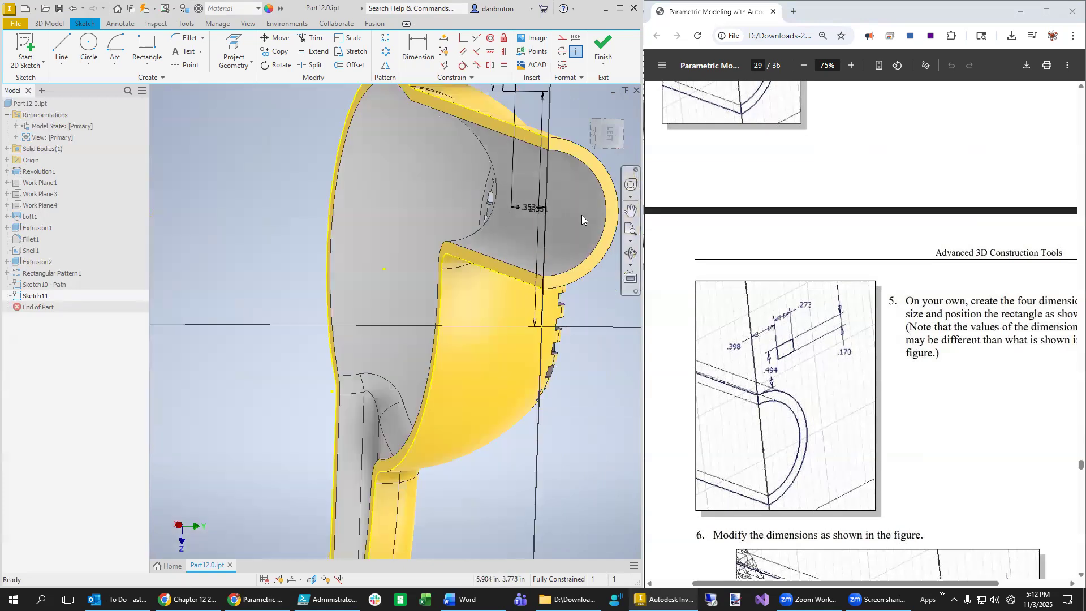
{"action": "mouse_move", "coordinate": [636, 335]}
{"action": "middle_mouse_down"}
{"action": "mouse_move", "coordinate": [588, 321]}
{"action": "mouse_move", "coordinate": [526, 405]}
{"action": "middle_mouse_up"}
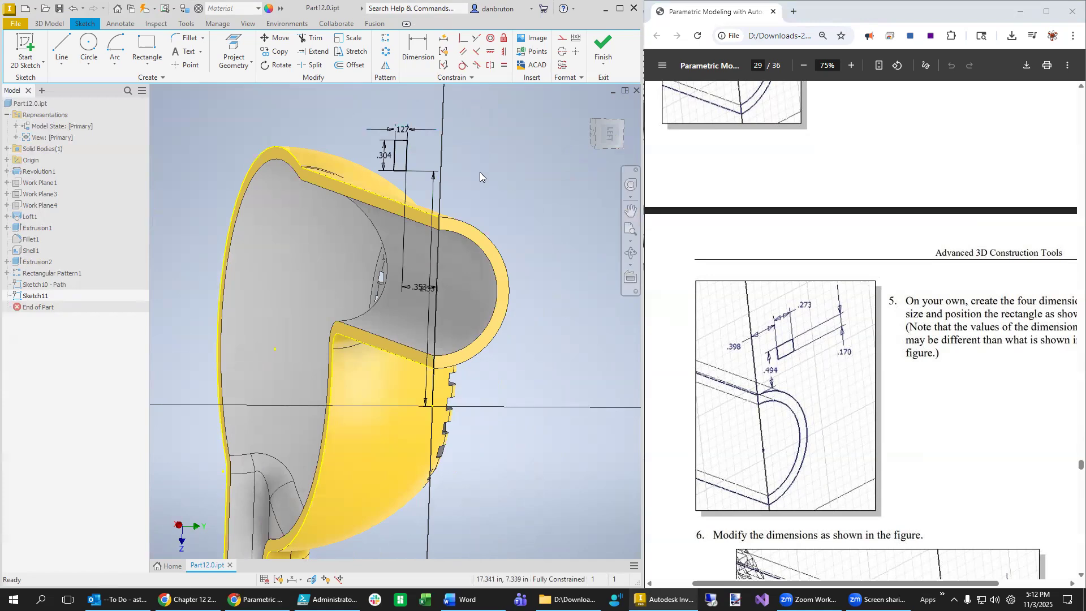
- Undo the rectangle's auto dimensions and drag its edges to resize it
{"action": "left_click", "coordinate": [408, 167]}
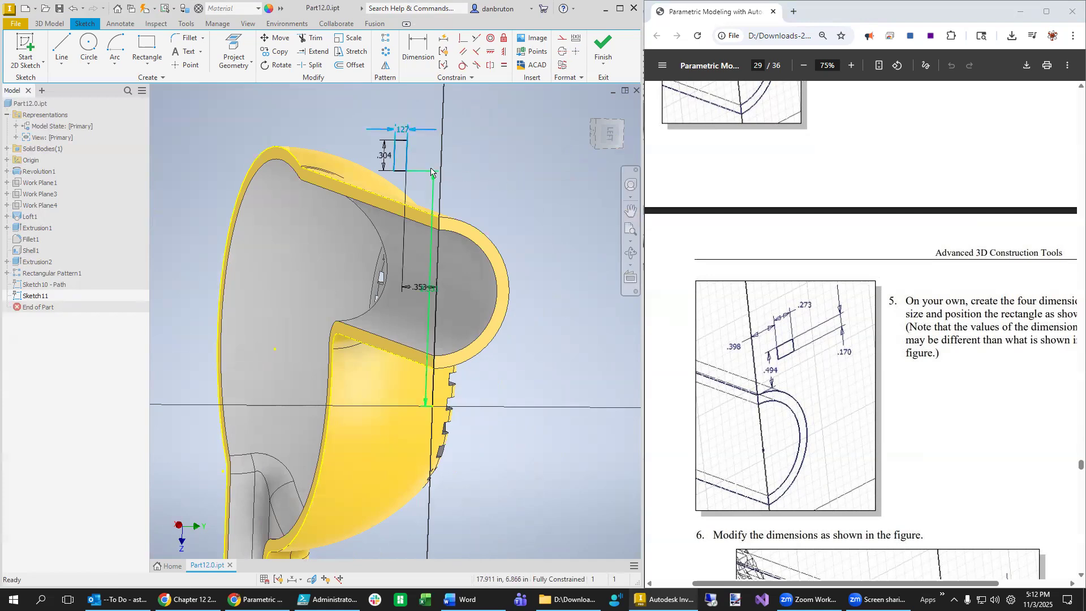
{"action": "key", "text": "Escape"}
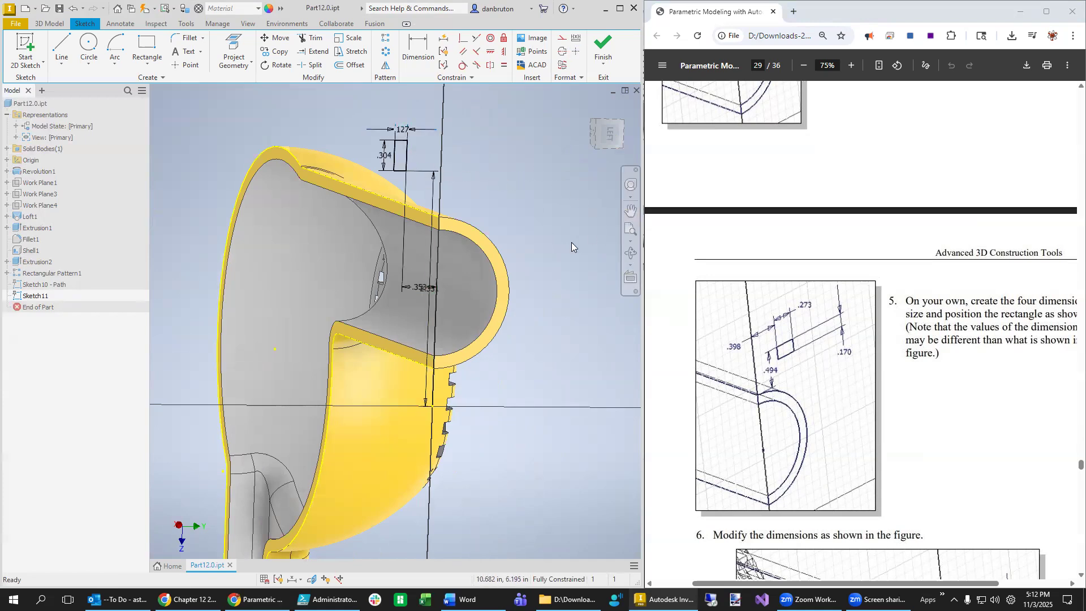
{"action": "key", "text": "ctrl+z"}
{"action": "mouse_move", "coordinate": [400, 164]}
{"action": "left_mouse_down"}
{"action": "mouse_move", "coordinate": [504, 176]}
{"action": "mouse_move", "coordinate": [508, 157]}
{"action": "left_mouse_up"}
{"action": "left_click_drag", "start_coordinate": [393, 164], "coordinate": [485, 158]}
- Dimension the rectangle's right edge to .170
{"action": "left_click", "coordinate": [419, 47]}
{"action": "left_click", "coordinate": [503, 158]}
{"action": "left_click", "coordinate": [535, 155]}
{"action": "type", "text": ".1"}
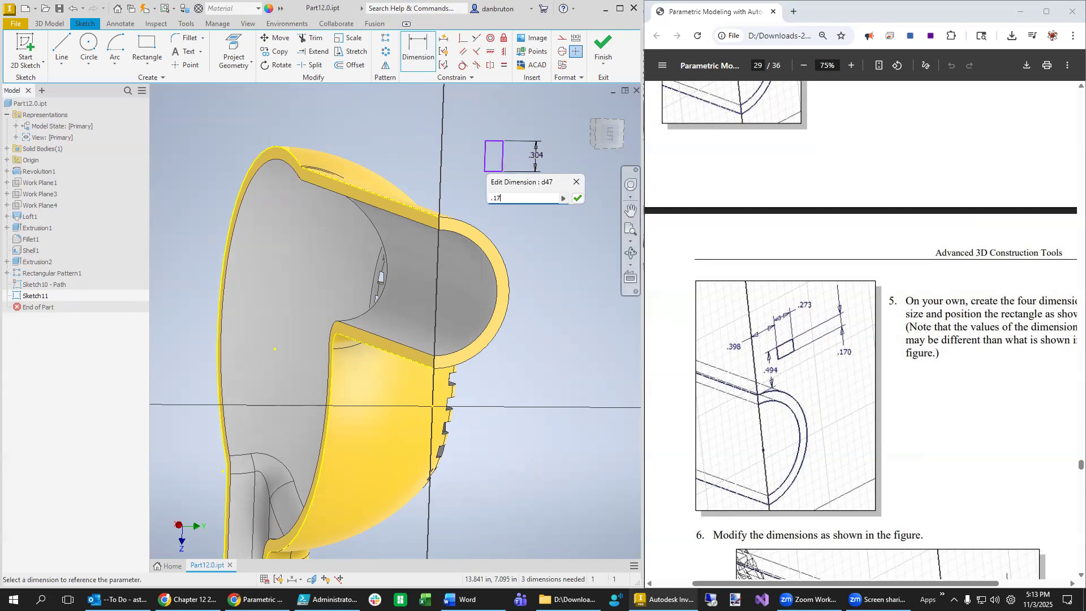
{"action": "type", "text": "7"}
{"action": "key", "text": "Return"}
{"action": "key", "text": "Escape"}
- Drag the rectangle higher above the housing
{"action": "left_click", "coordinate": [461, 268]}
{"action": "scroll", "coordinate": [463, 293], "scroll_direction": "up", "scroll_amount": 5}
{"action": "scroll", "coordinate": [463, 293], "scroll_direction": "down", "scroll_amount": 8}
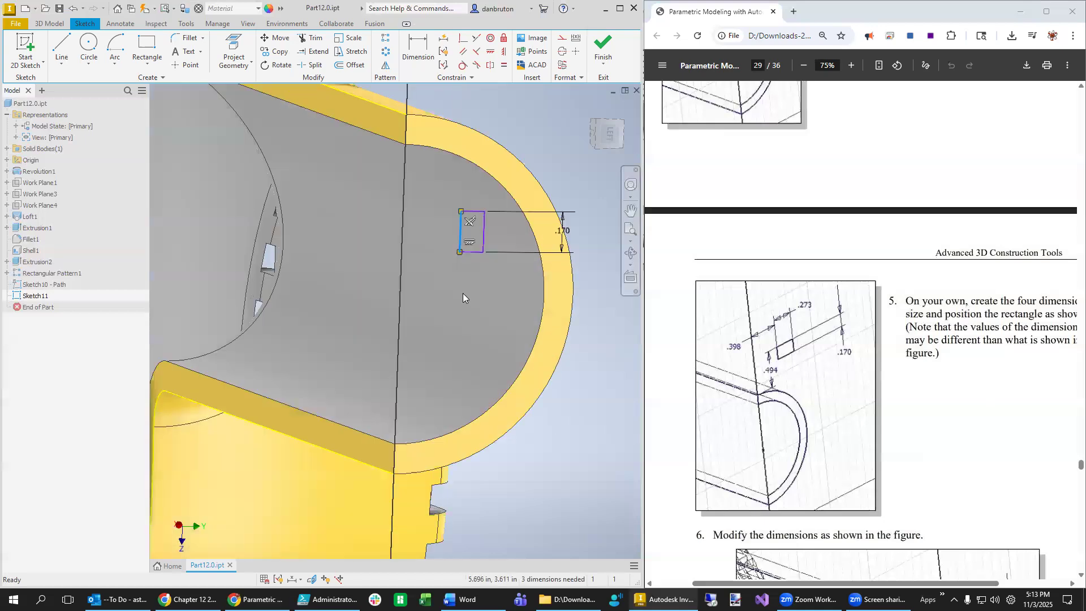
{"action": "left_click", "coordinate": [596, 347]}
{"action": "scroll", "coordinate": [585, 375], "scroll_direction": "up", "scroll_amount": 3}
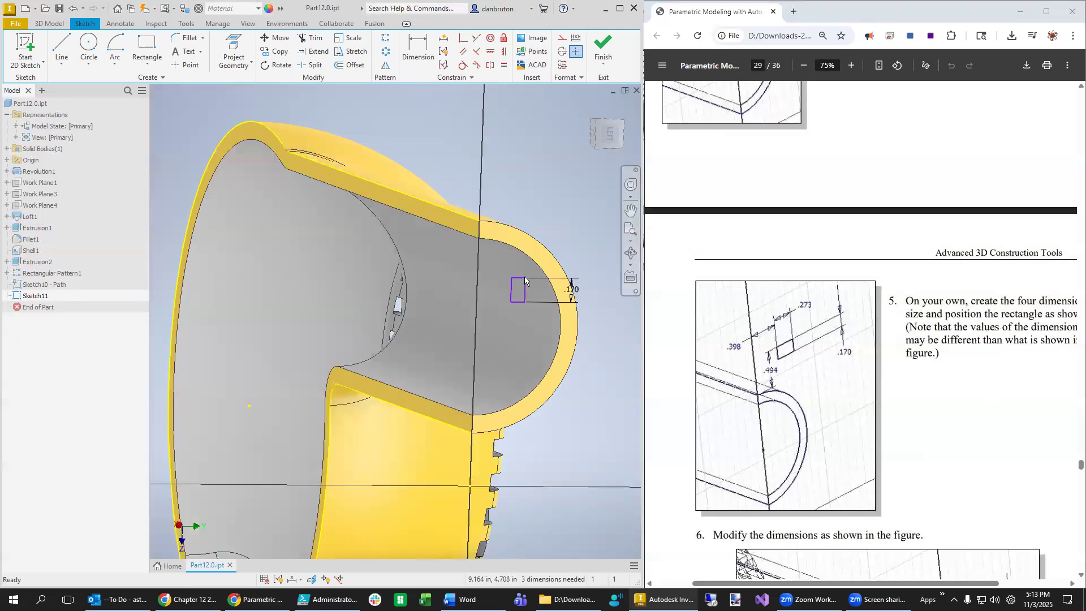
{"action": "left_click_drag", "start_coordinate": [521, 281], "coordinate": [524, 168]}
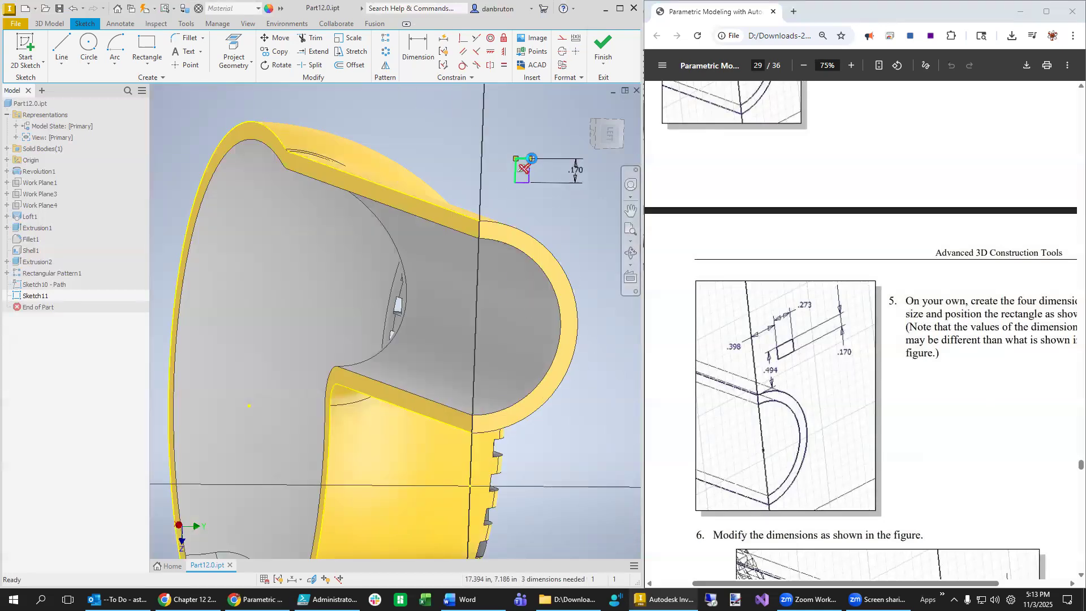
- Set the rectangle's top edge width to 0.273
{"action": "key", "text": "d"}
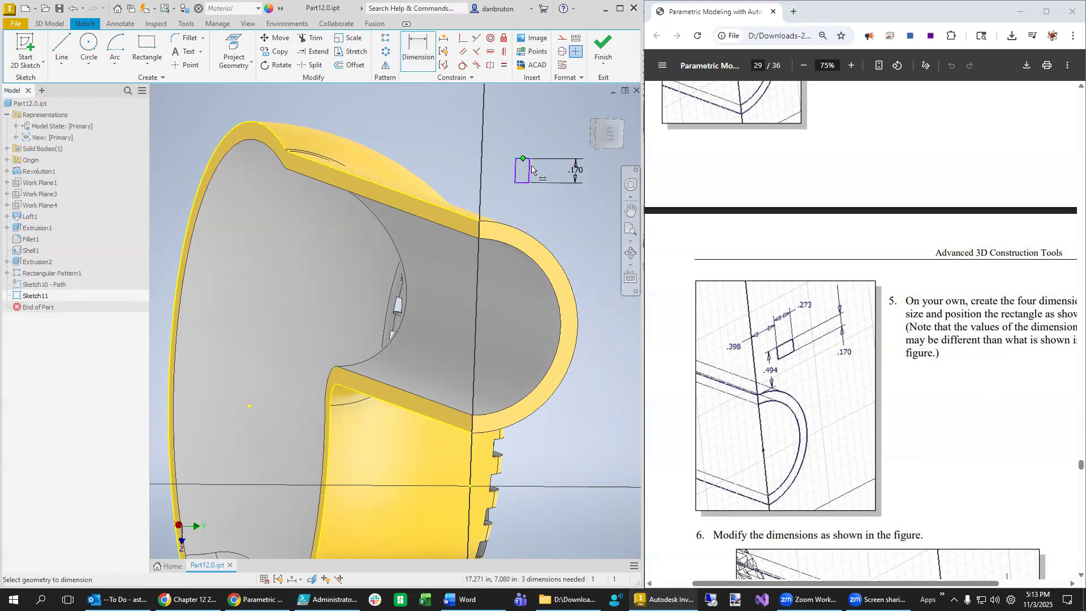
{"action": "scroll", "coordinate": [529, 165], "scroll_direction": "up", "scroll_amount": 3}
{"action": "scroll", "coordinate": [529, 170], "scroll_direction": "down", "scroll_amount": 4}
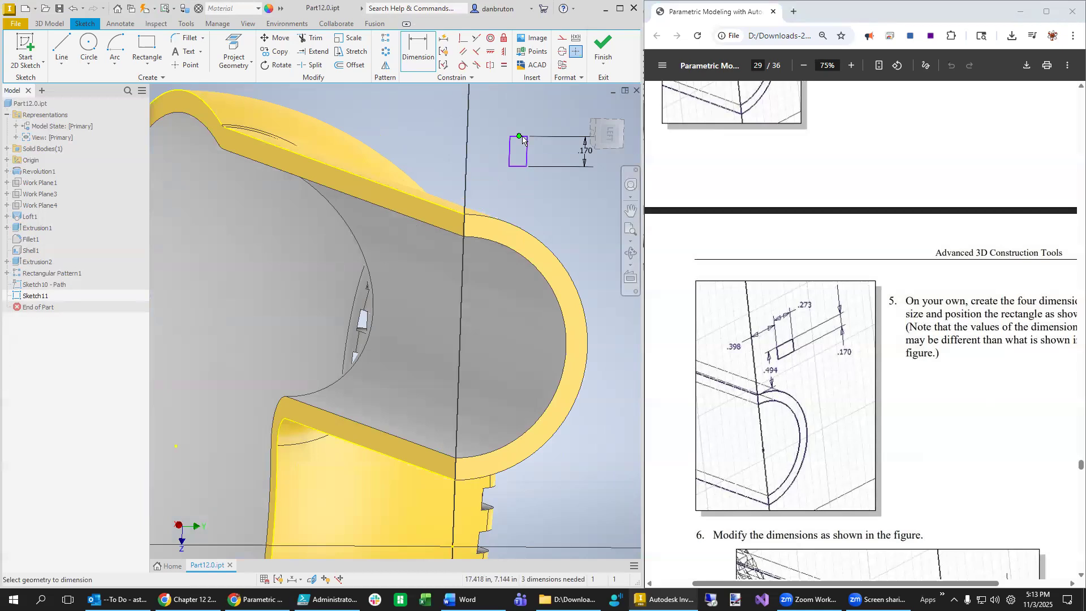
{"action": "scroll", "coordinate": [523, 140], "scroll_direction": "down", "scroll_amount": 4}
{"action": "left_click", "coordinate": [525, 108]}
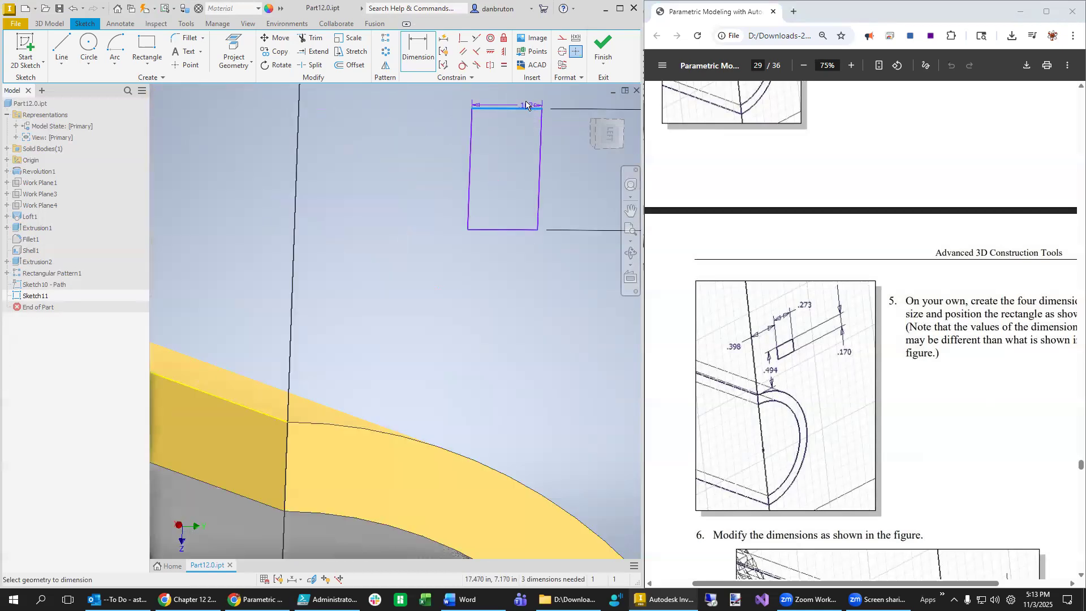
{"action": "left_click", "coordinate": [513, 96]}
{"action": "type", "text": "0."}
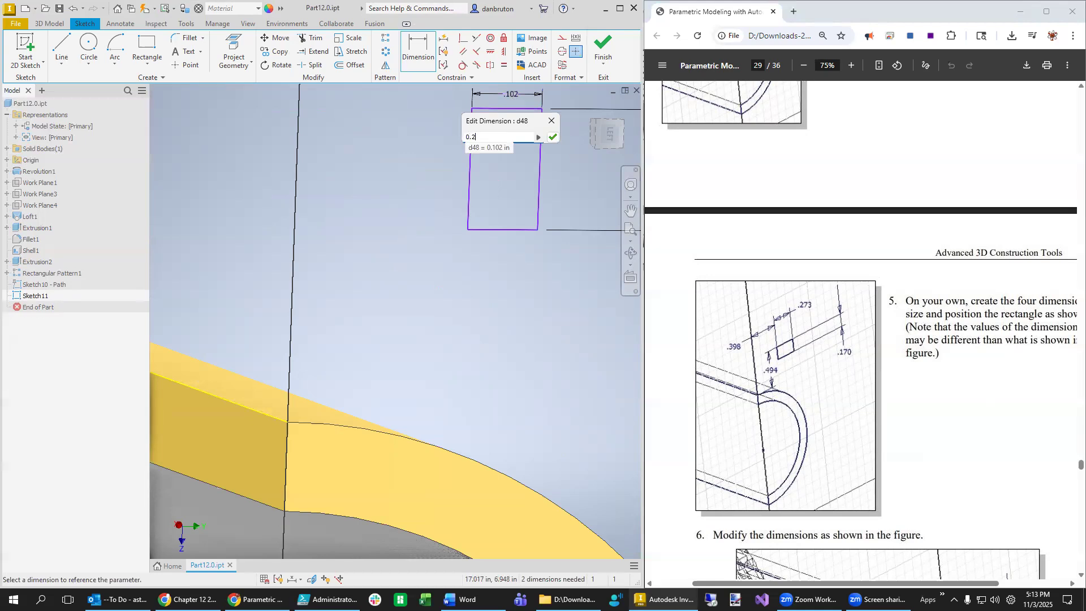
{"action": "type", "text": "273"}
{"action": "key", "text": "Return"}
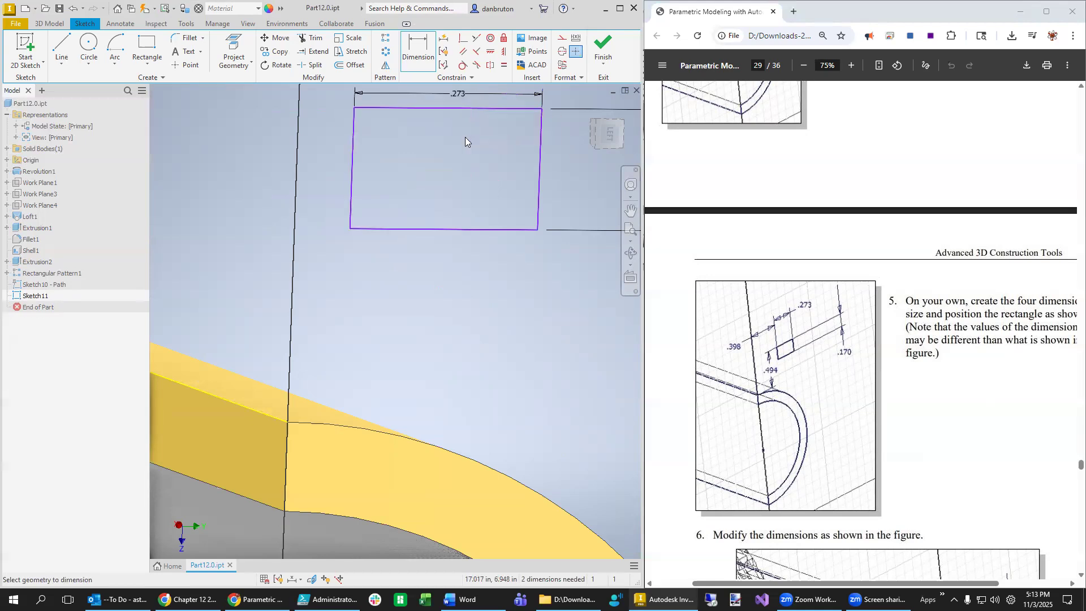
- Dimension the rectangle's top edge .494 above the housing edge
{"action": "scroll", "coordinate": [515, 380], "scroll_direction": "down", "scroll_amount": 3}
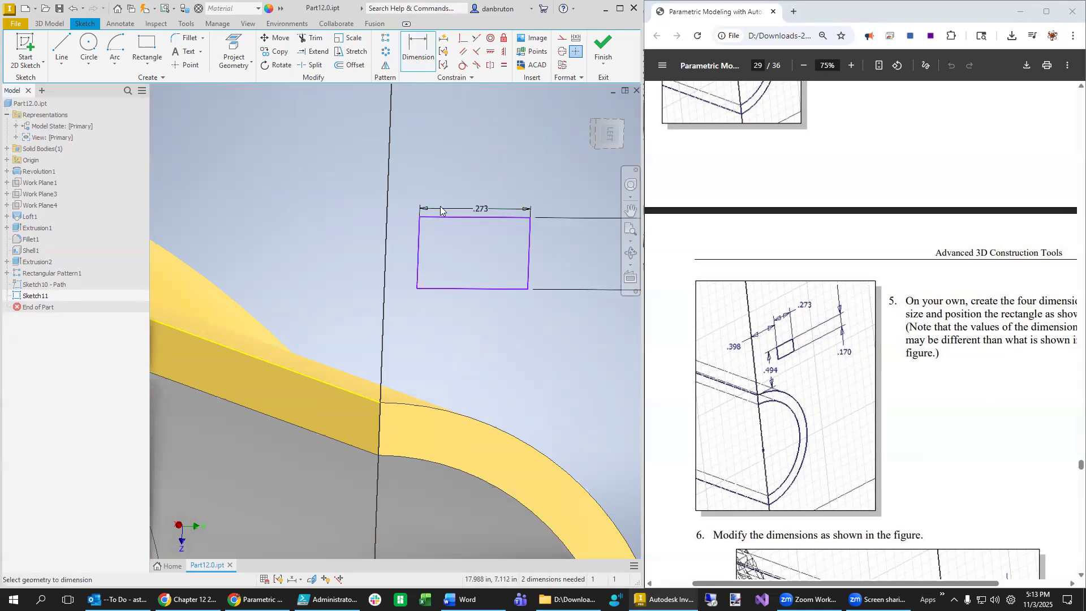
{"action": "left_click", "coordinate": [456, 291]}
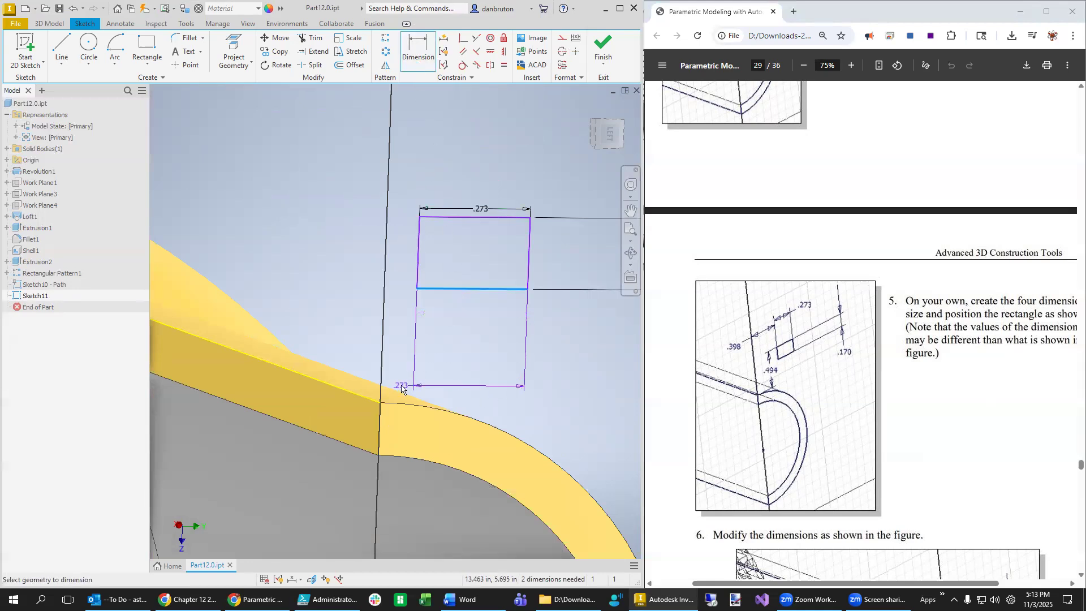
{"action": "key", "text": "Escape"}
{"action": "left_click", "coordinate": [420, 43]}
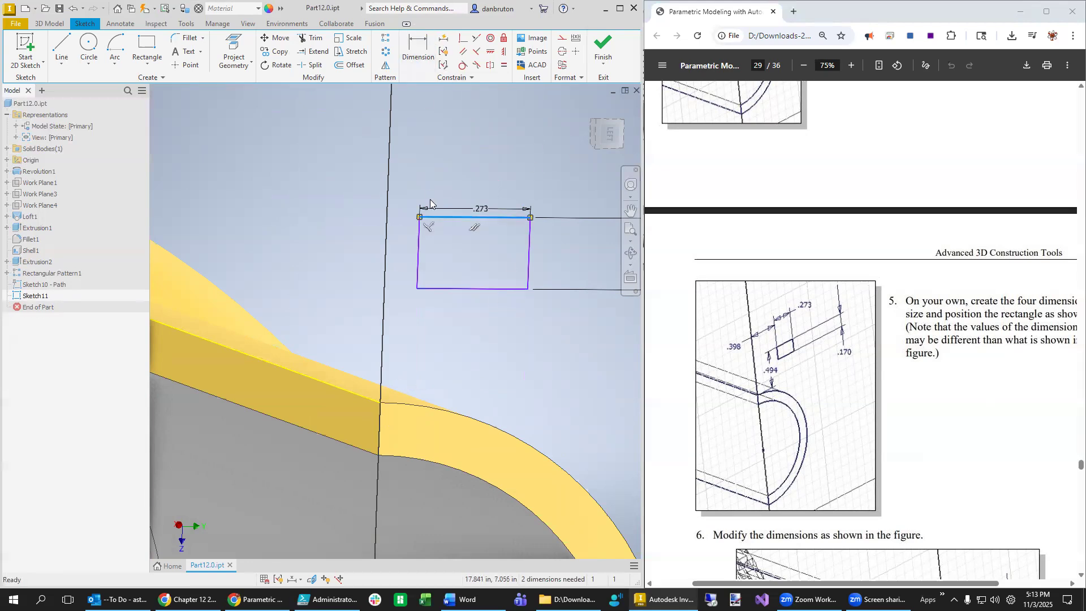
{"action": "left_click", "coordinate": [419, 48]}
{"action": "left_click", "coordinate": [439, 221]}
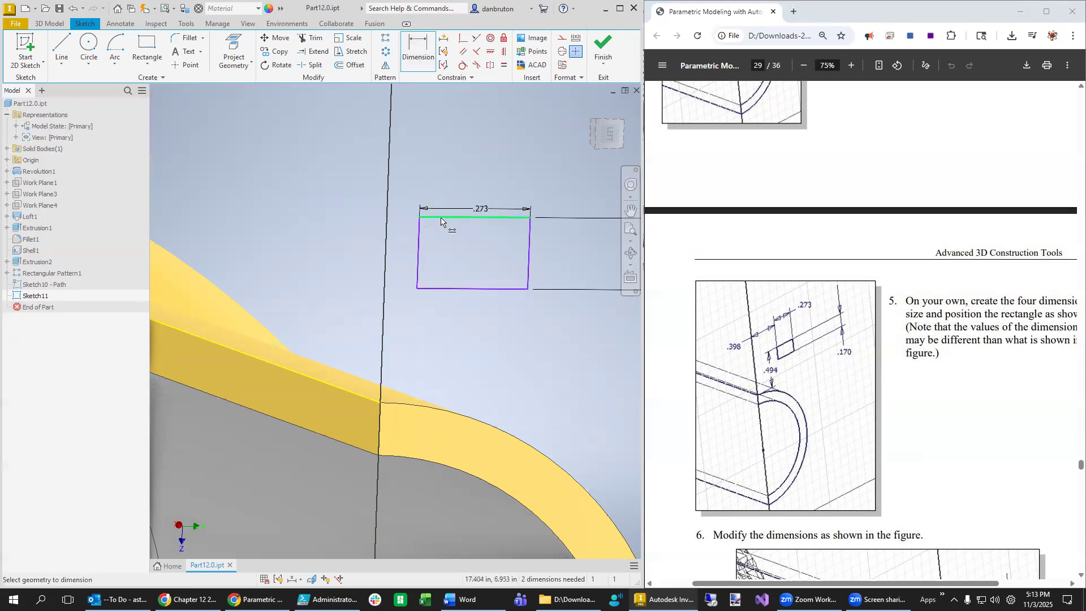
{"action": "left_click", "coordinate": [380, 402]}
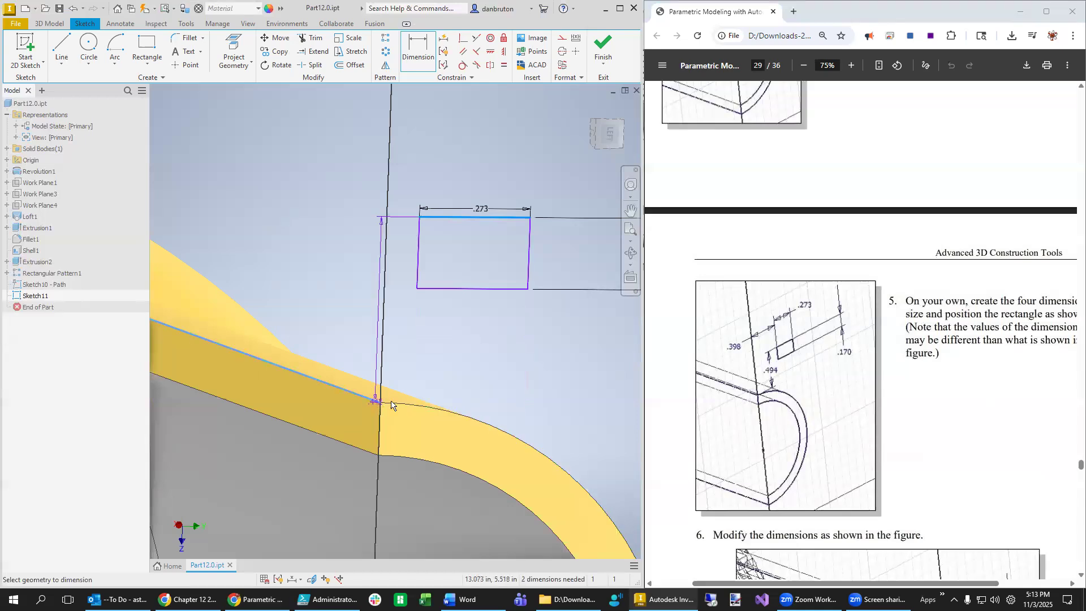
{"action": "left_click", "coordinate": [426, 331]}
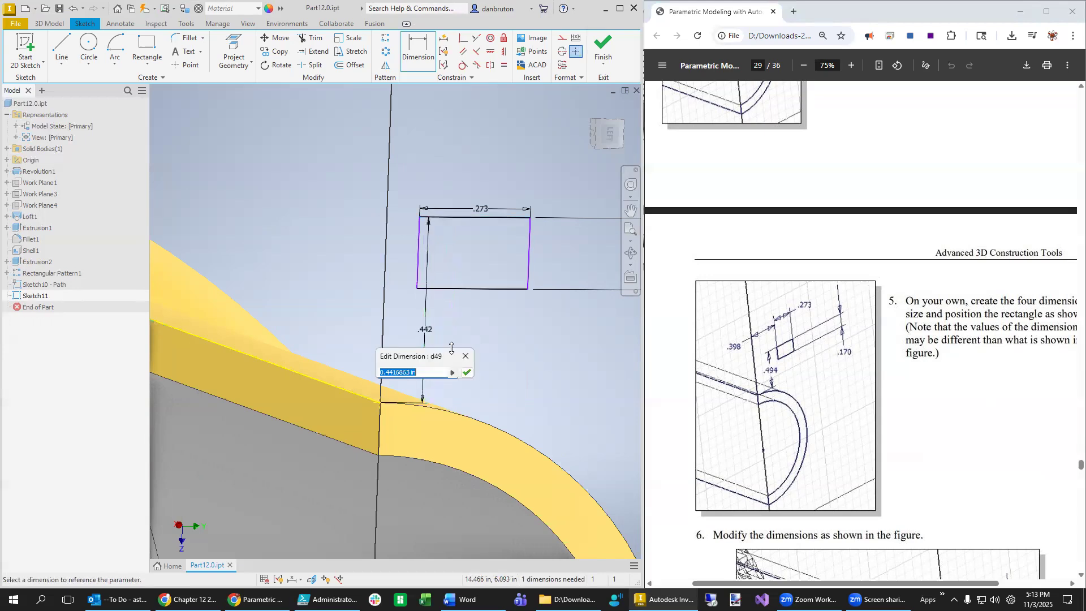
{"action": "type", "text": "0.494"}
{"action": "key", "text": "Return"}
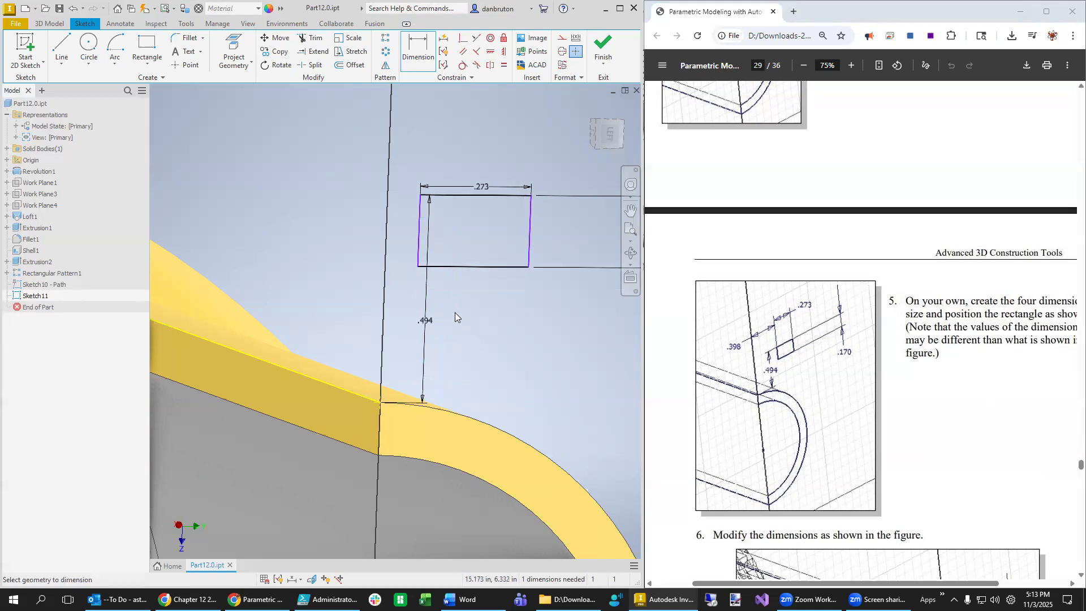
- Set the rectangle's left edge .398 from the vertical reference line
{"action": "left_click", "coordinate": [419, 240]}
{"action": "left_click", "coordinate": [380, 403]}
{"action": "left_click", "coordinate": [451, 152]}
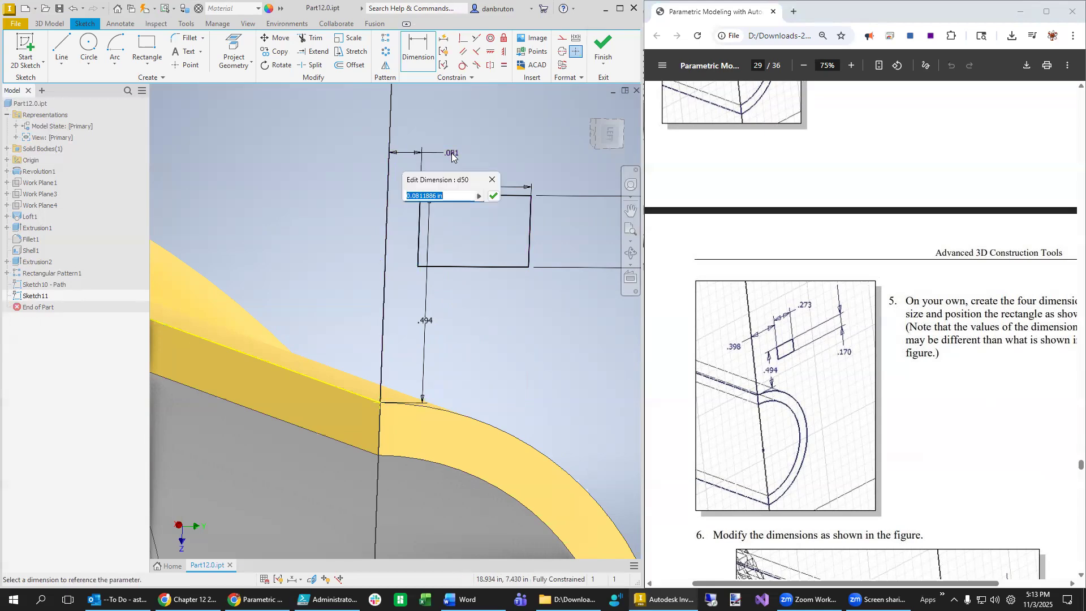
{"action": "type", "text": "0"}
{"action": "key", "text": "Return"}
{"action": "scroll", "coordinate": [536, 367], "scroll_direction": "down", "scroll_amount": 1}
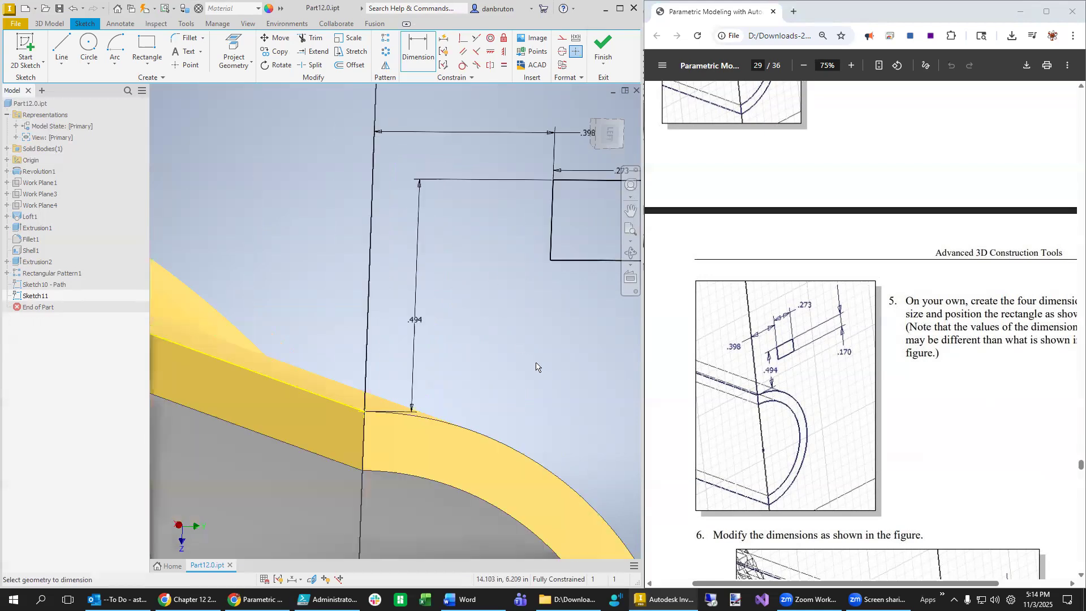
{"action": "scroll", "coordinate": [536, 367], "scroll_direction": "up", "scroll_amount": 2}
{"action": "scroll", "coordinate": [517, 383], "scroll_direction": "up", "scroll_amount": 1}
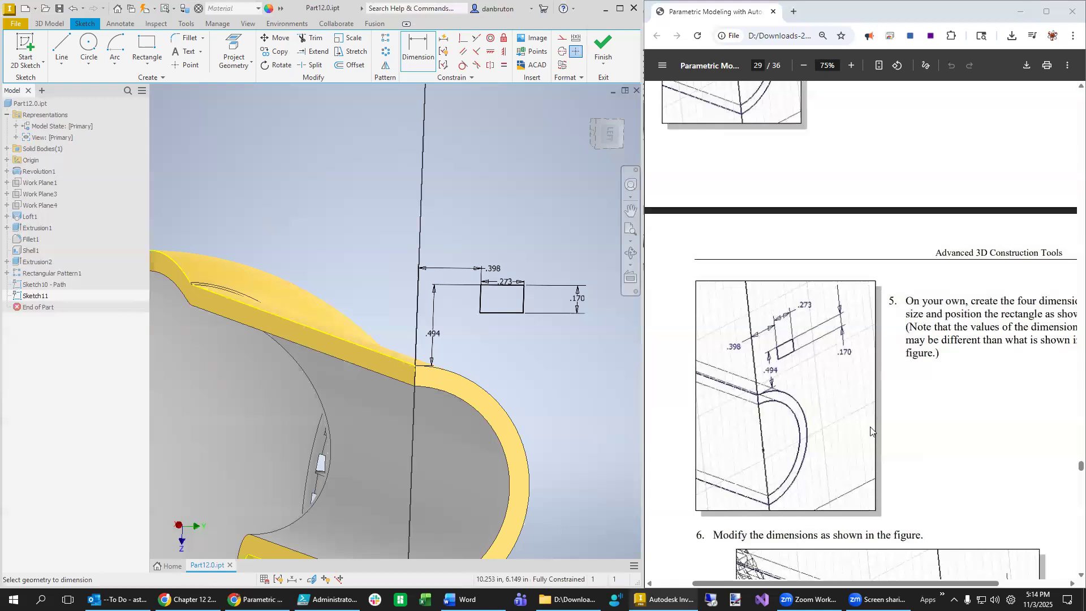
{"action": "scroll", "coordinate": [882, 436], "scroll_direction": "down", "scroll_amount": 4}
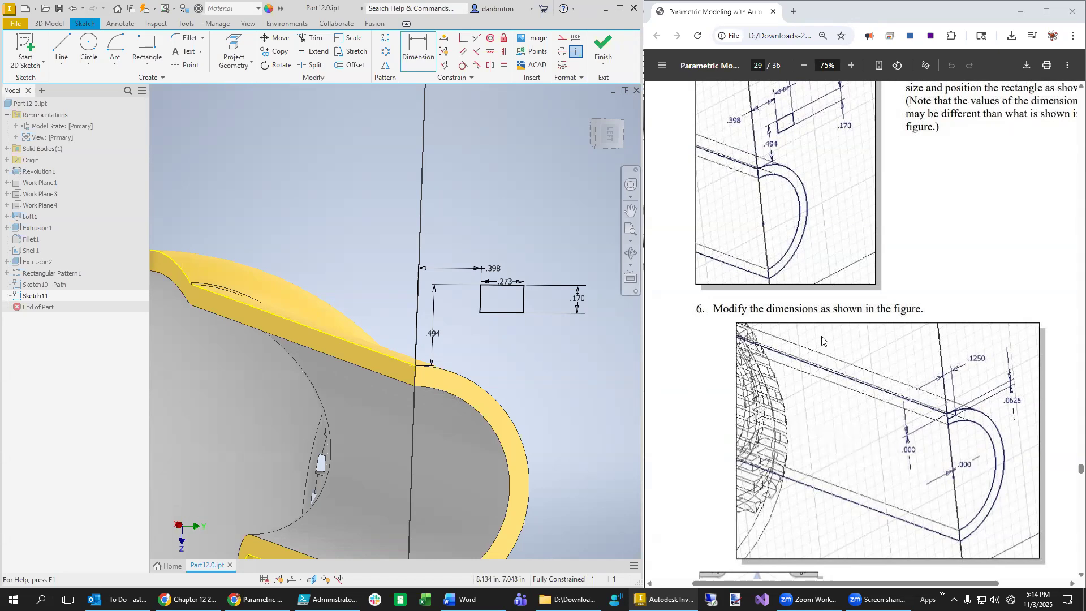
{"action": "scroll", "coordinate": [822, 340], "scroll_direction": "up", "scroll_amount": 3}
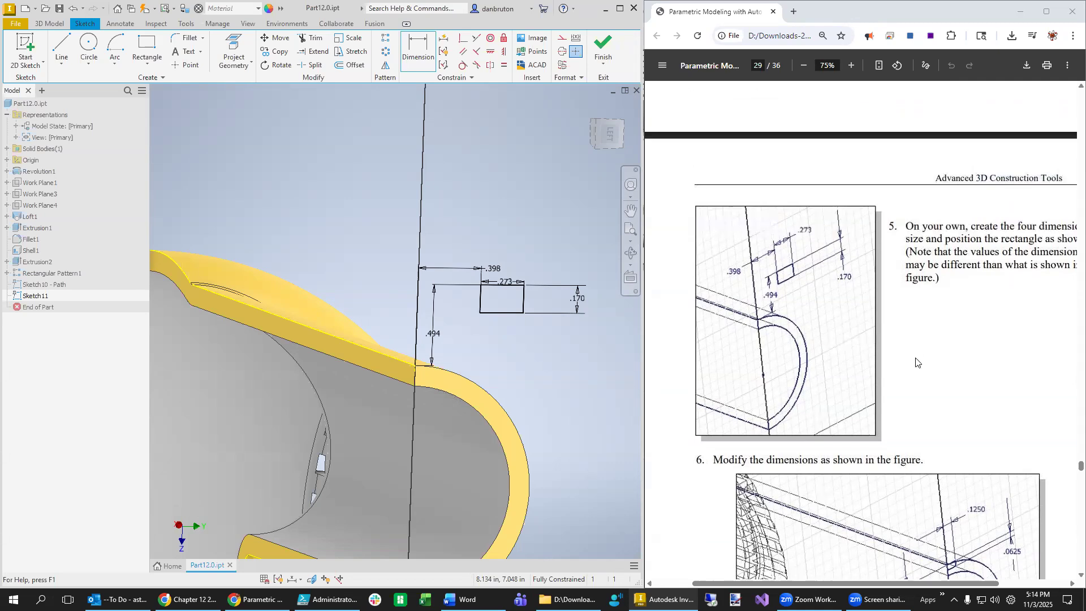
{"action": "scroll", "coordinate": [913, 363], "scroll_direction": "down", "scroll_amount": 1}
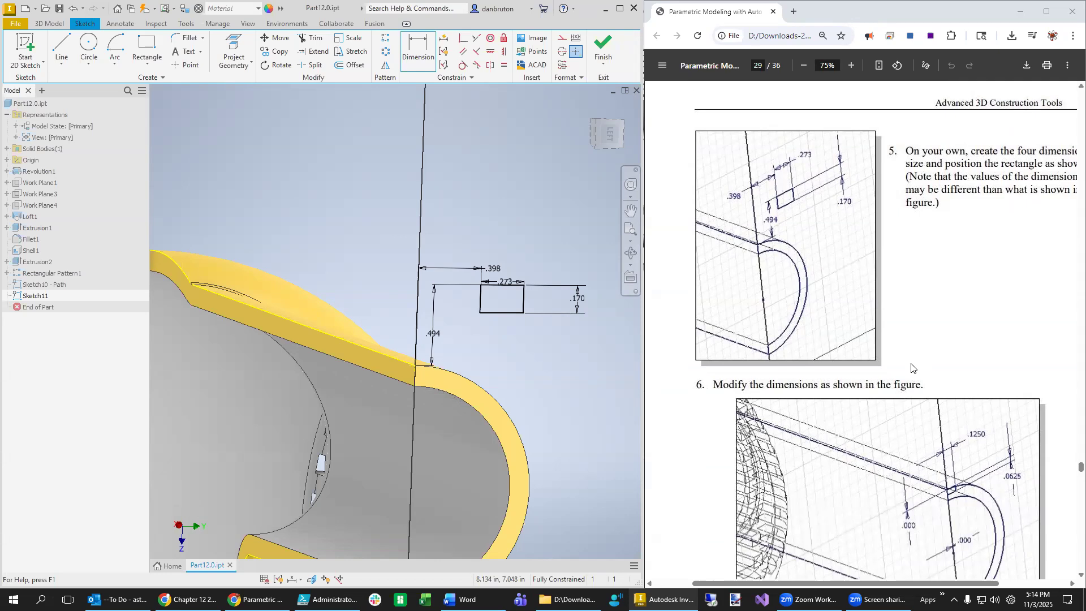
{"action": "scroll", "coordinate": [964, 387], "scroll_direction": "up", "scroll_amount": 1}
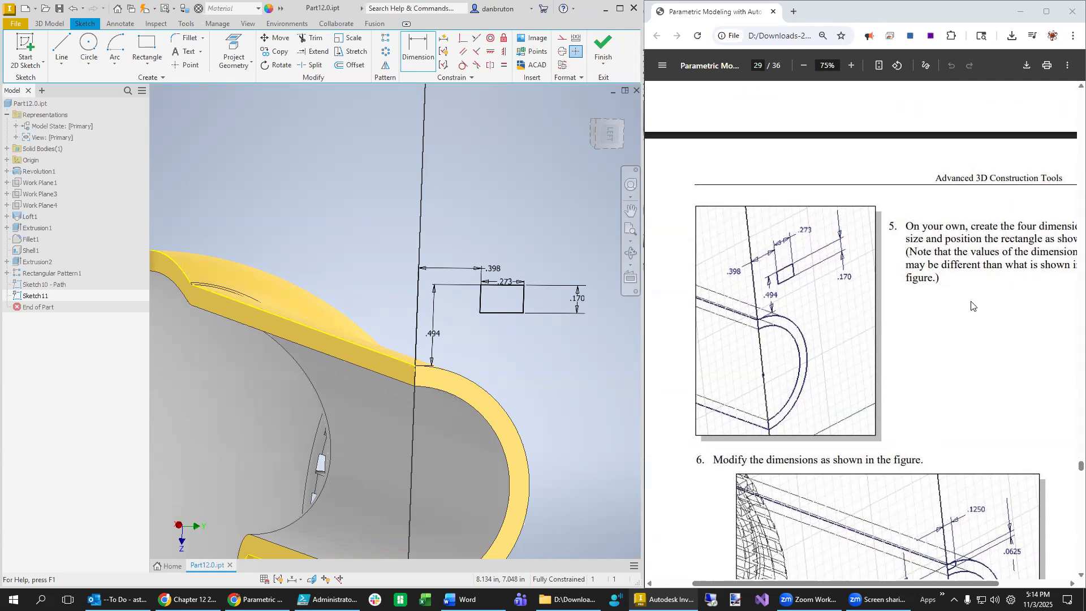
{"action": "scroll", "coordinate": [955, 373], "scroll_direction": "up", "scroll_amount": 3}
{"action": "scroll", "coordinate": [954, 393], "scroll_direction": "up", "scroll_amount": 2}
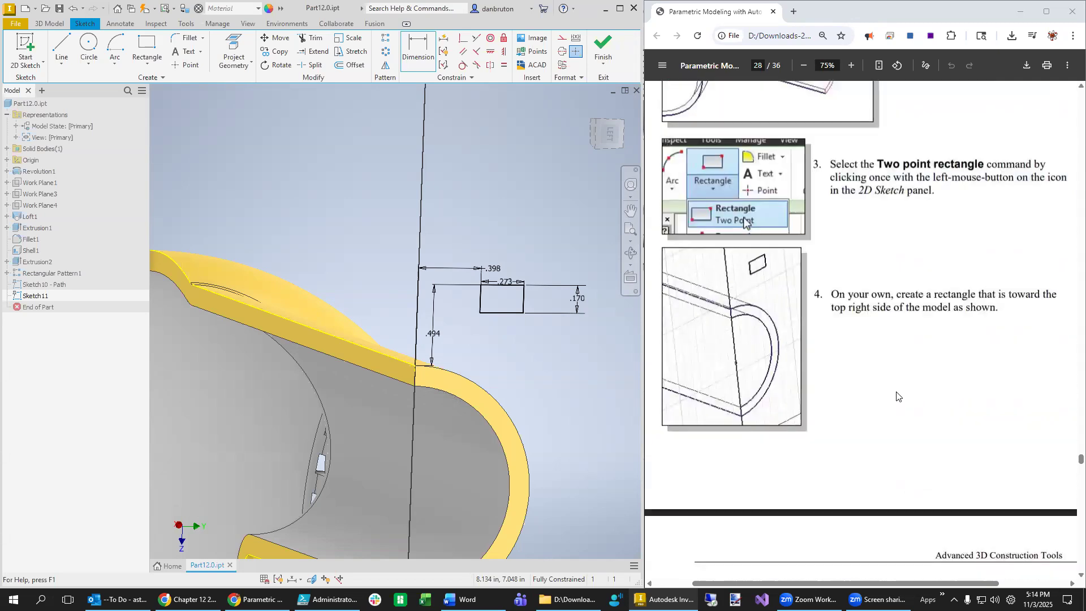
{"action": "scroll", "coordinate": [896, 396], "scroll_direction": "down", "scroll_amount": 12}
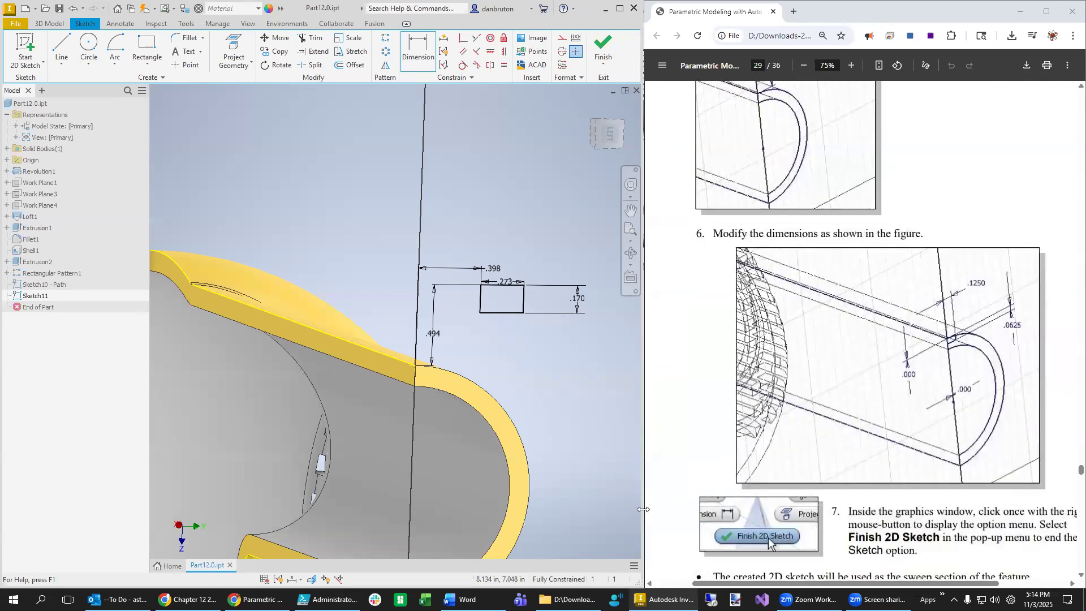
{"action": "scroll", "coordinate": [959, 384], "scroll_direction": "up", "scroll_amount": 1}
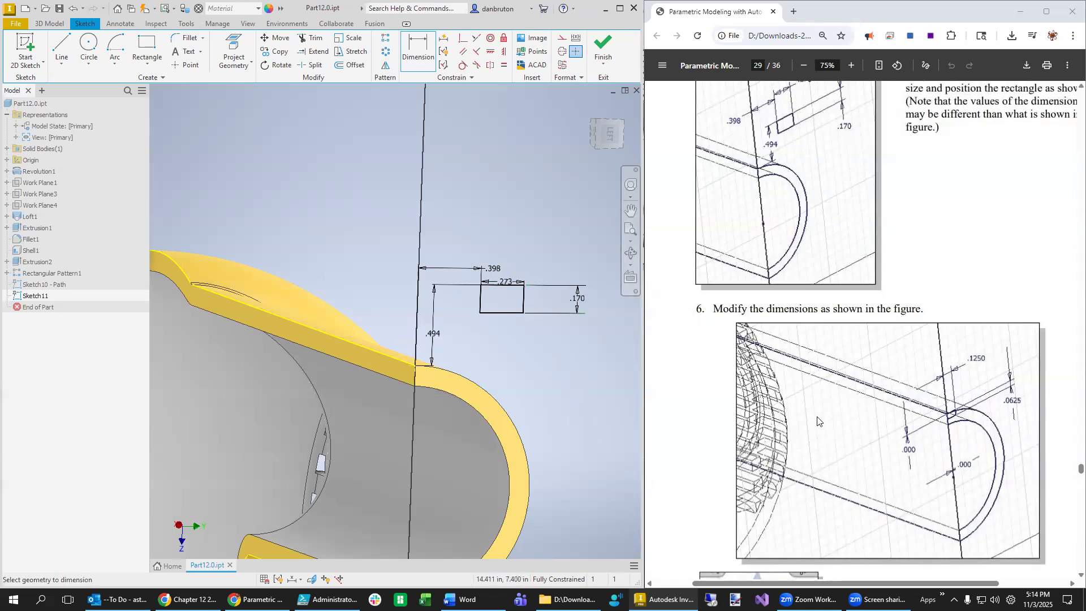
{"action": "scroll", "coordinate": [952, 433], "scroll_direction": "right", "scroll_amount": 3}
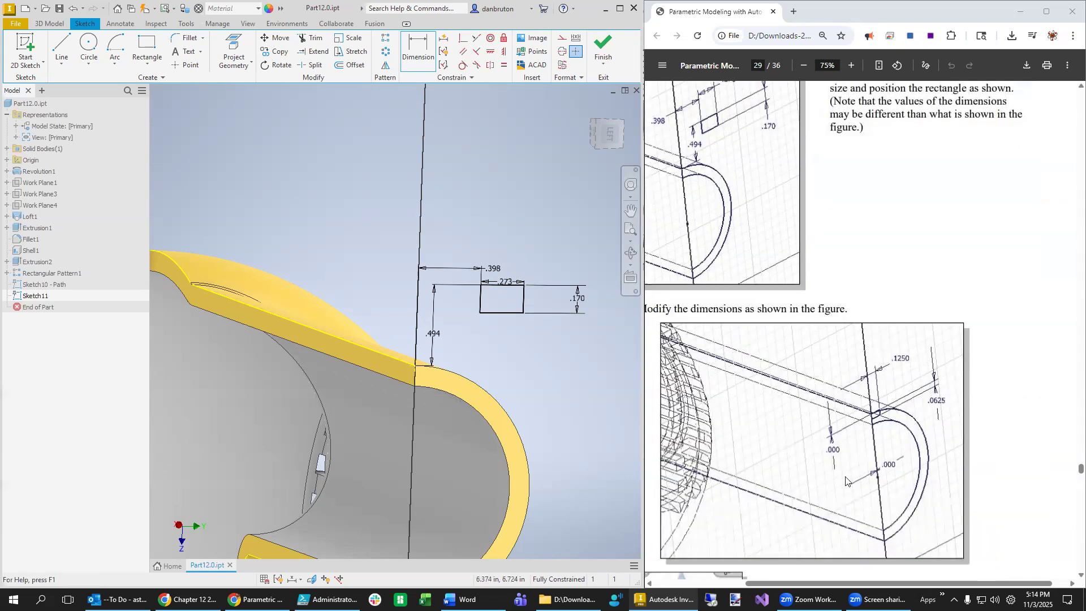
- Change the .494 distance to 0 so the rectangle sits flush with the housing edge
{"action": "left_click_drag", "start_coordinate": [903, 584], "coordinate": [852, 584]}
{"action": "double_click", "coordinate": [434, 334]}
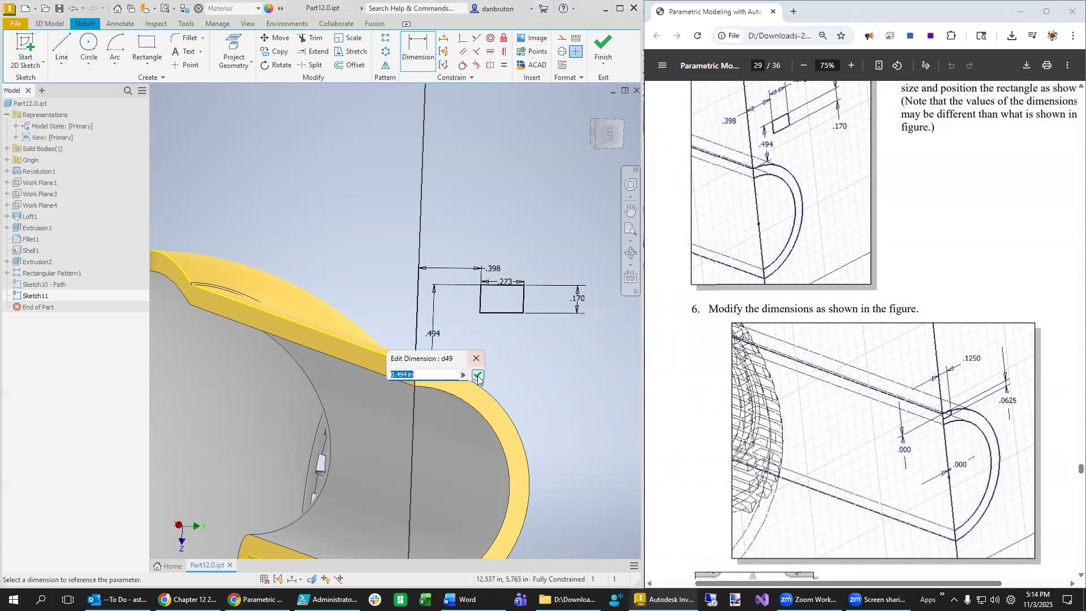
{"action": "type", "text": "0"}
{"action": "key", "text": "Return"}
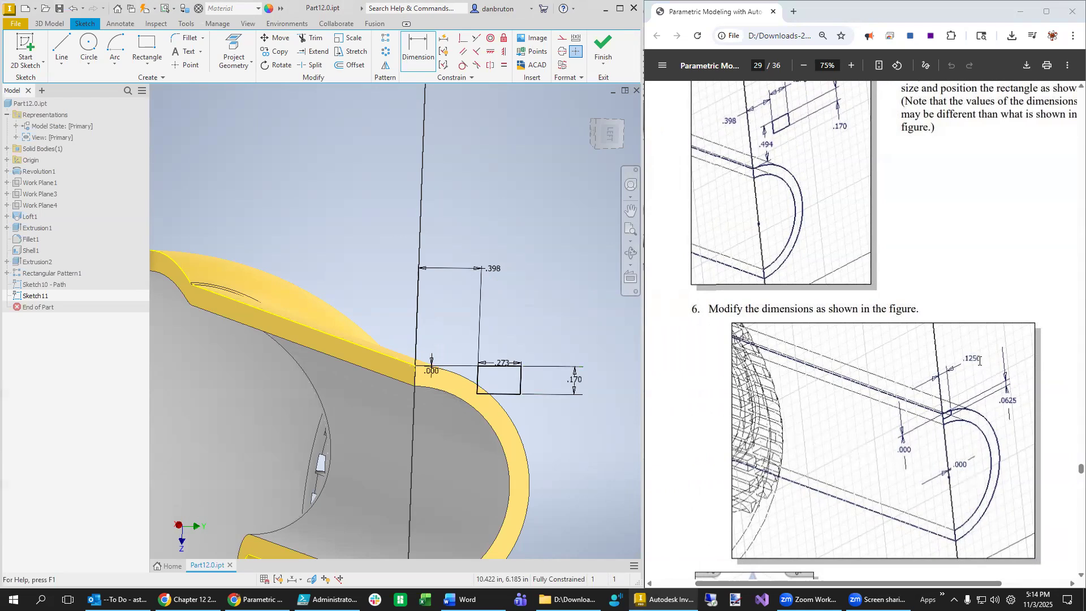
- Resize the groove rectangle to .125 wide by 0.0625 high
{"action": "left_click", "coordinate": [502, 362]}
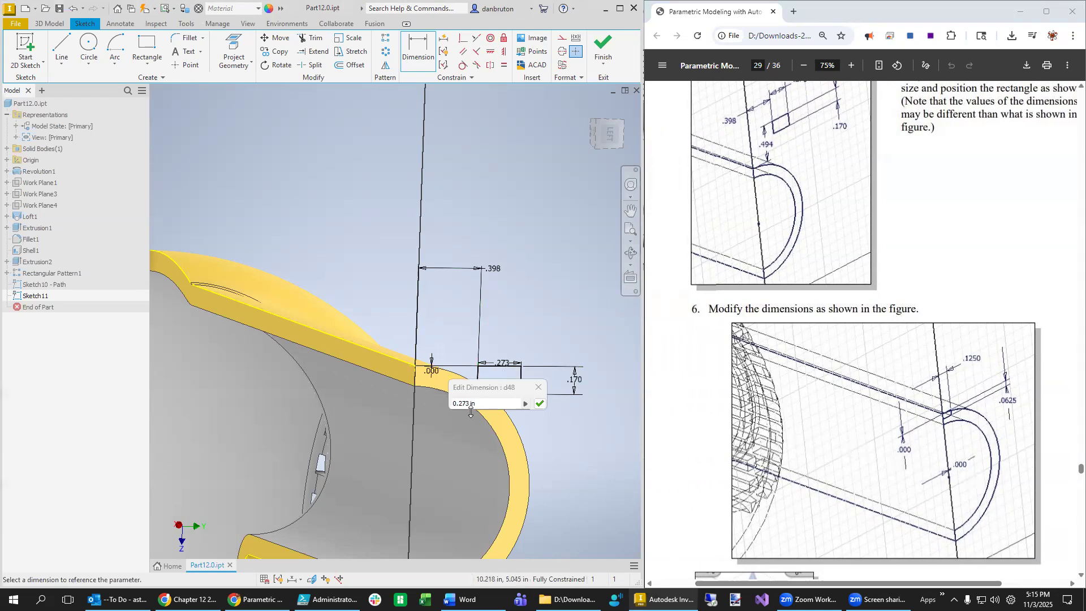
{"action": "type", "text": "0.125"}
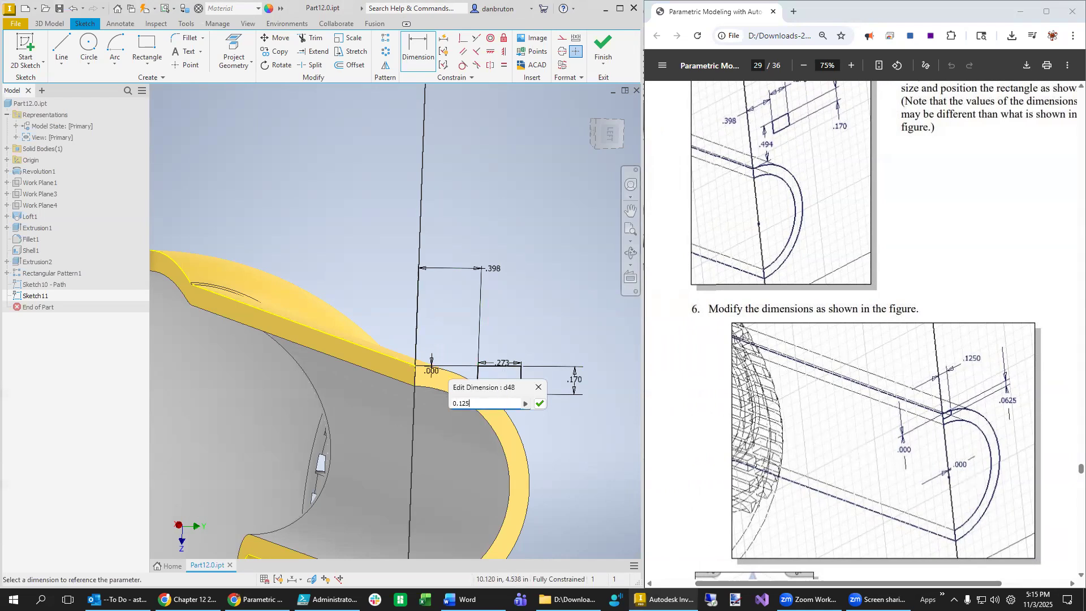
{"action": "key", "text": "Return"}
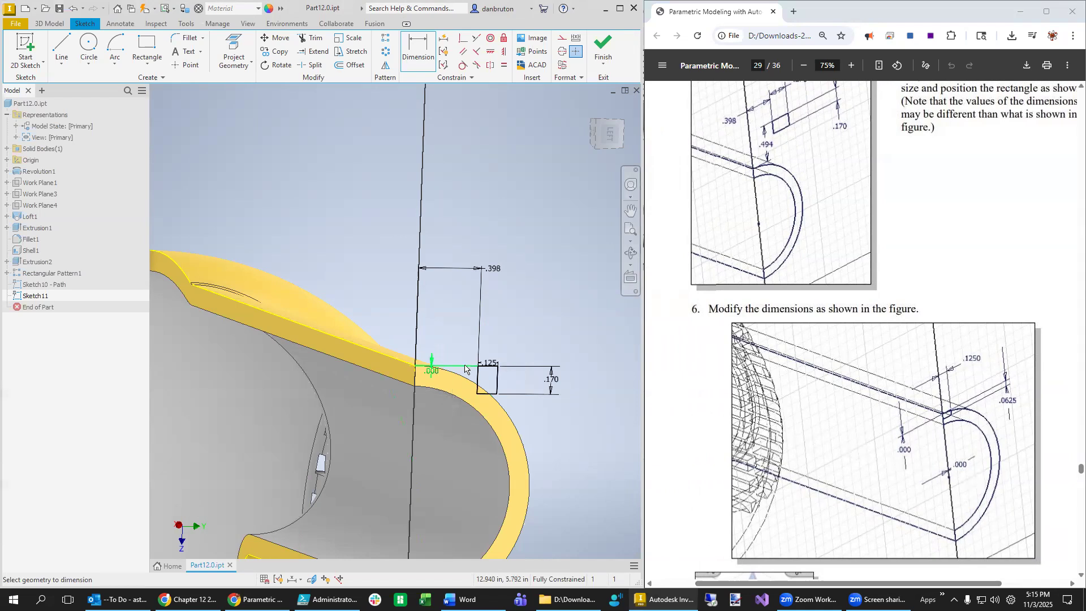
{"action": "key", "text": "Escape"}
{"action": "left_click_drag", "start_coordinate": [490, 364], "coordinate": [519, 348]}
{"action": "double_click", "coordinate": [547, 384]}
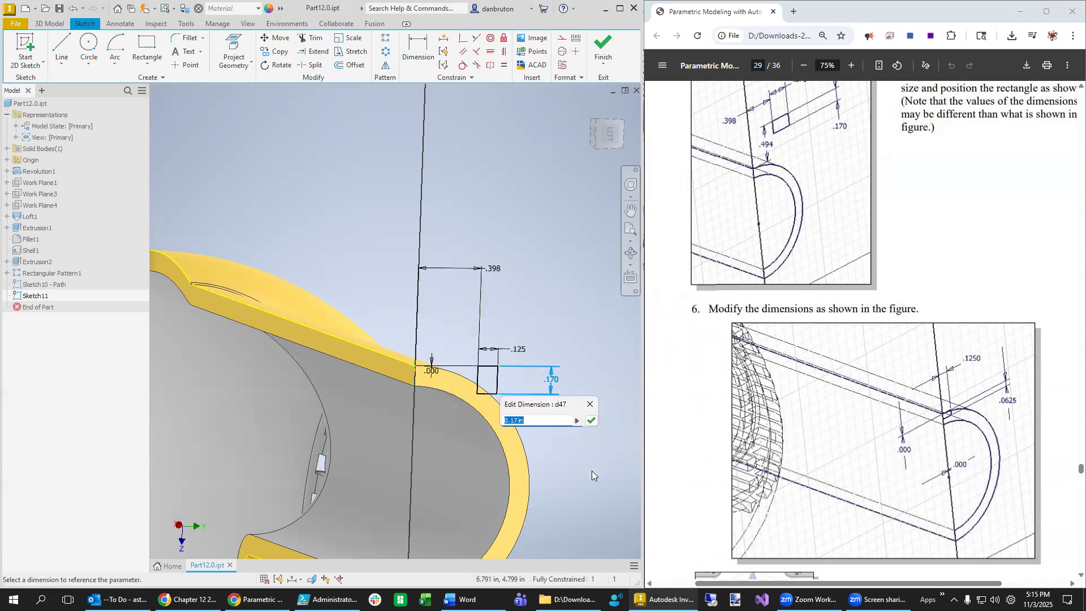
{"action": "type", "text": "0.0625"}
{"action": "key", "text": "Return"}
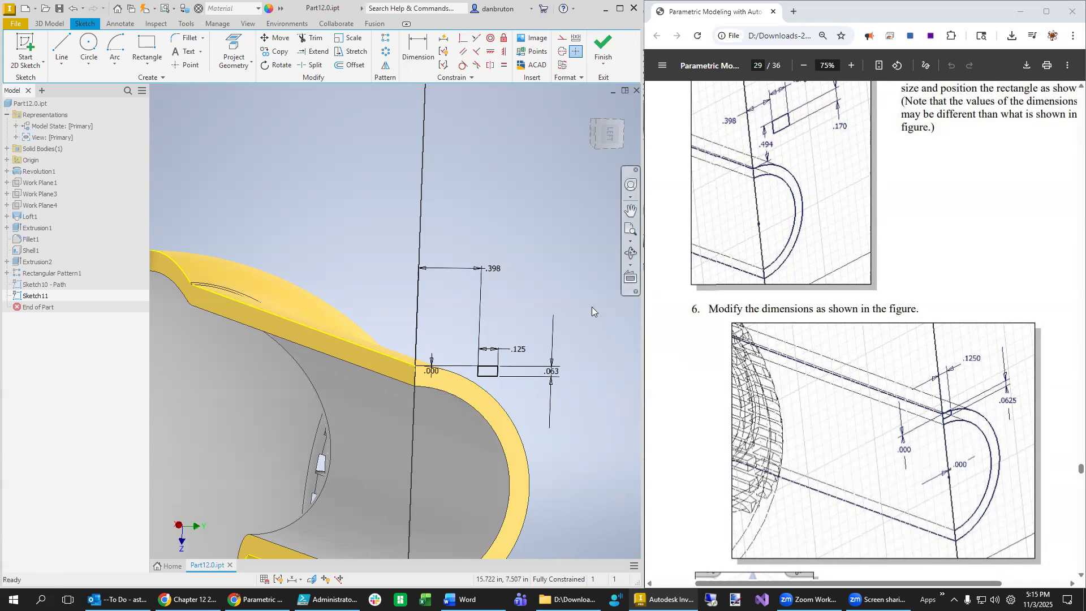
- Set the .398 offset dimension to 0, centering the view on the rectangle
{"action": "double_click", "coordinate": [496, 270]}
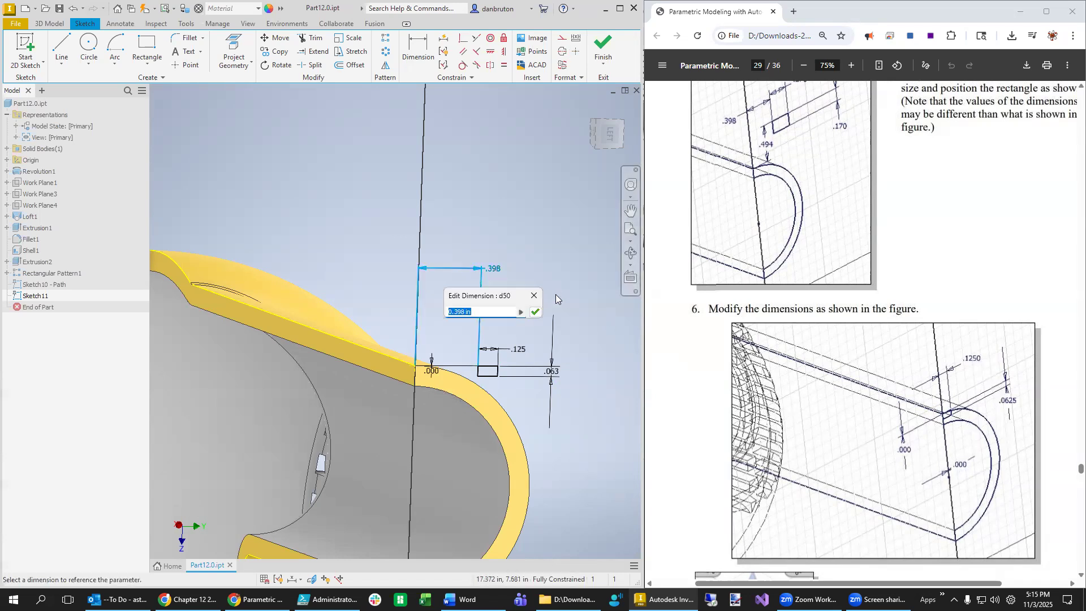
{"action": "type", "text": "0"}
{"action": "key", "text": "Return"}
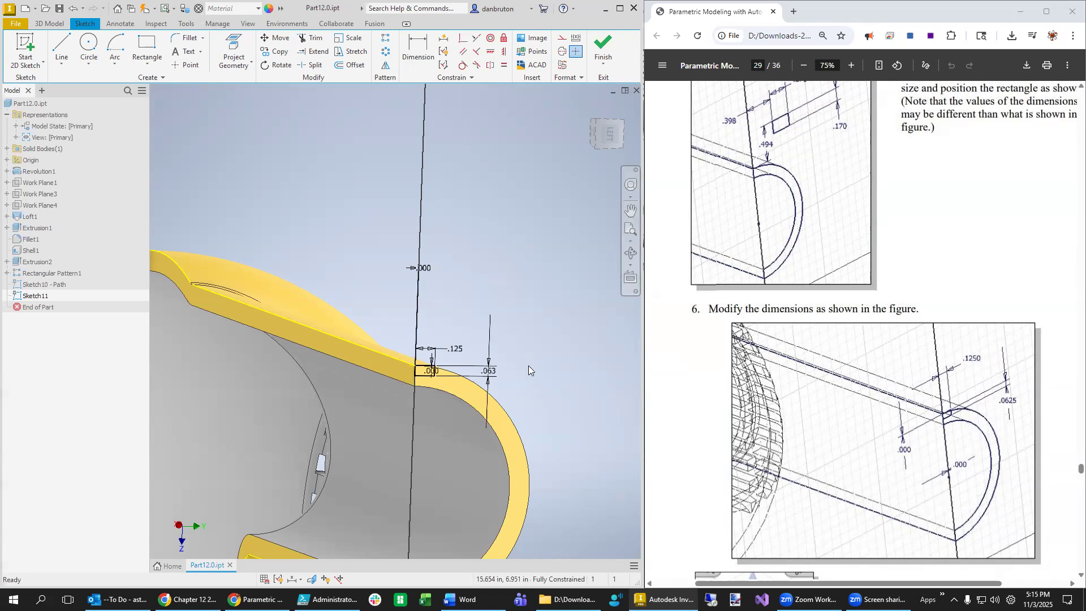
{"action": "scroll", "coordinate": [554, 476], "scroll_direction": "down", "scroll_amount": 1}
{"action": "middle_click_drag", "start_coordinate": [563, 486], "coordinate": [603, 407]}
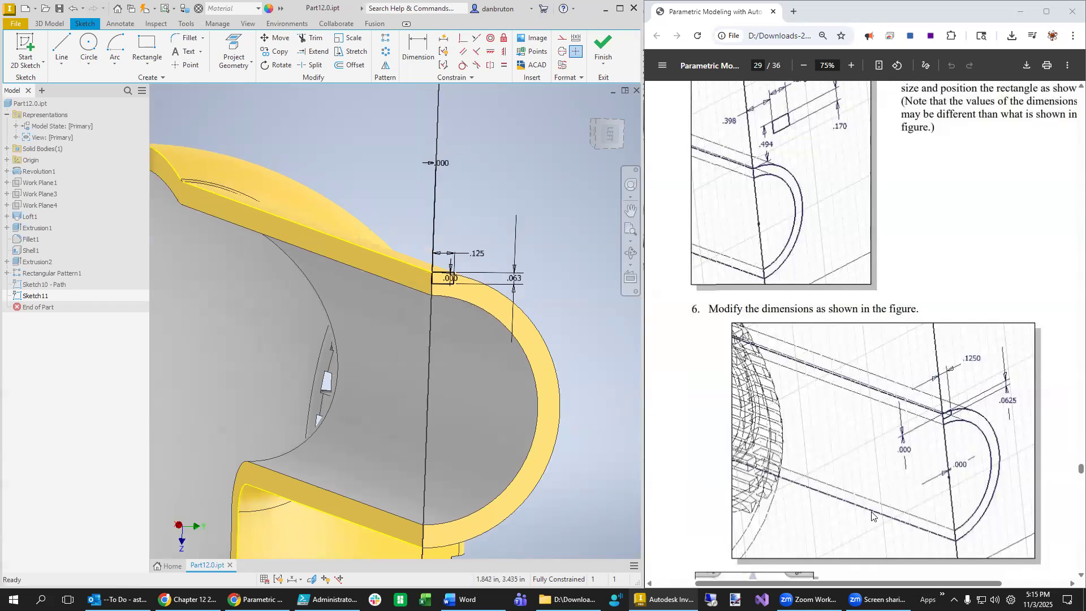
{"action": "scroll", "coordinate": [911, 509], "scroll_direction": "down", "scroll_amount": 5}
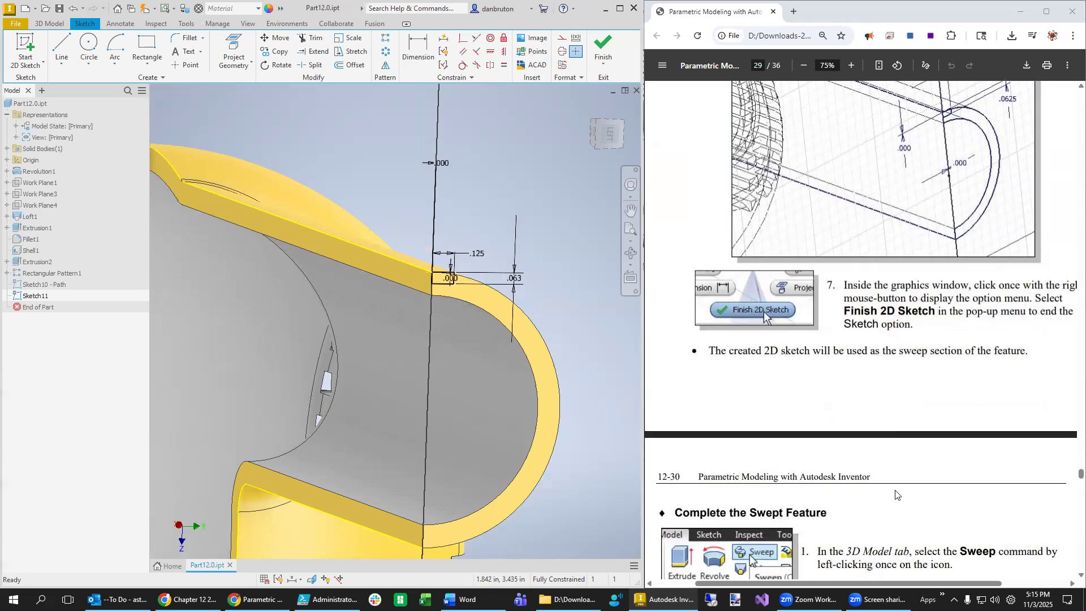
{"action": "scroll", "coordinate": [848, 445], "scroll_direction": "down", "scroll_amount": 3}
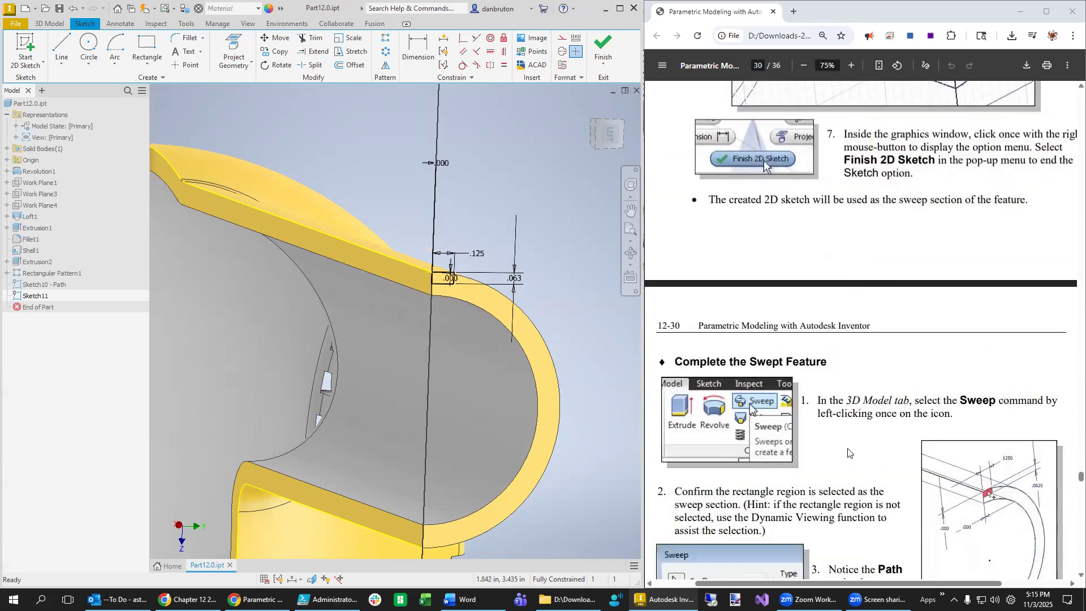
{"action": "scroll", "coordinate": [848, 453], "scroll_direction": "down", "scroll_amount": 3}
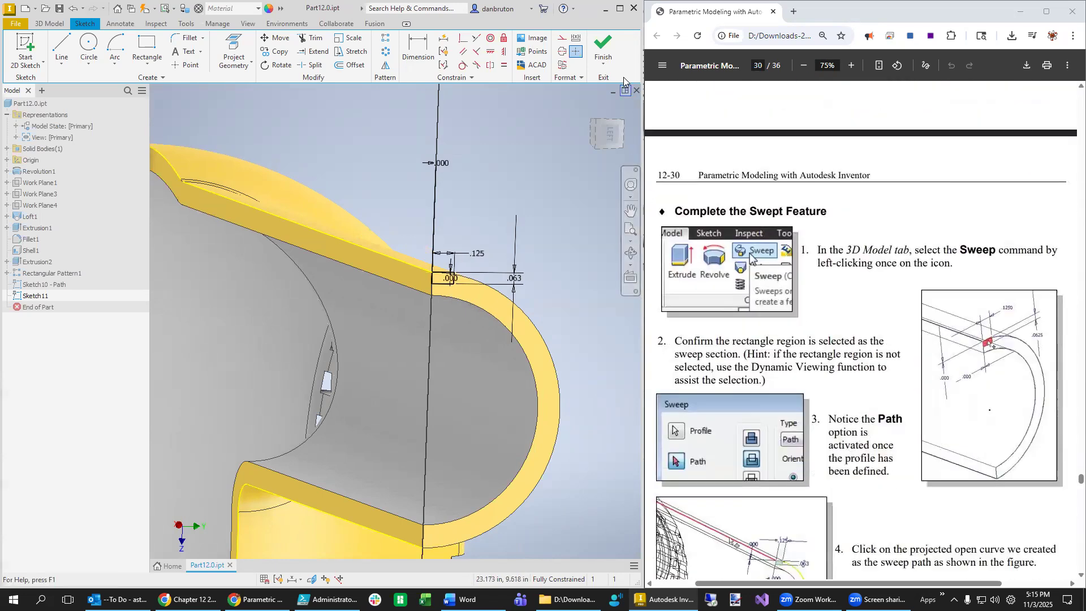
- Finish the groove-section sketch and start a sweep using the top edge curve as path
{"action": "left_click", "coordinate": [604, 49]}
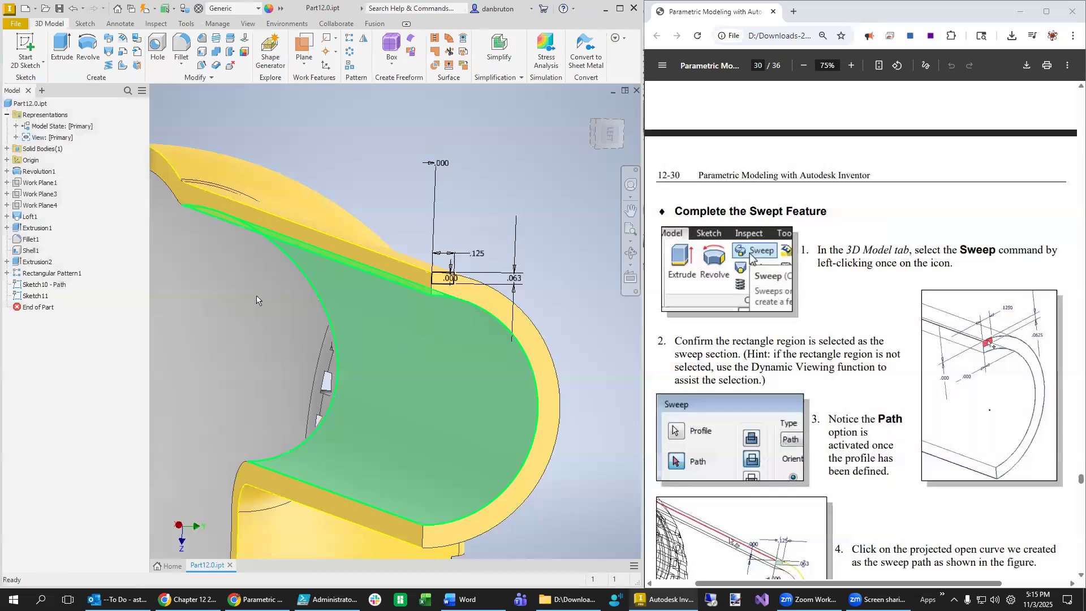
{"action": "left_click", "coordinate": [109, 40]}
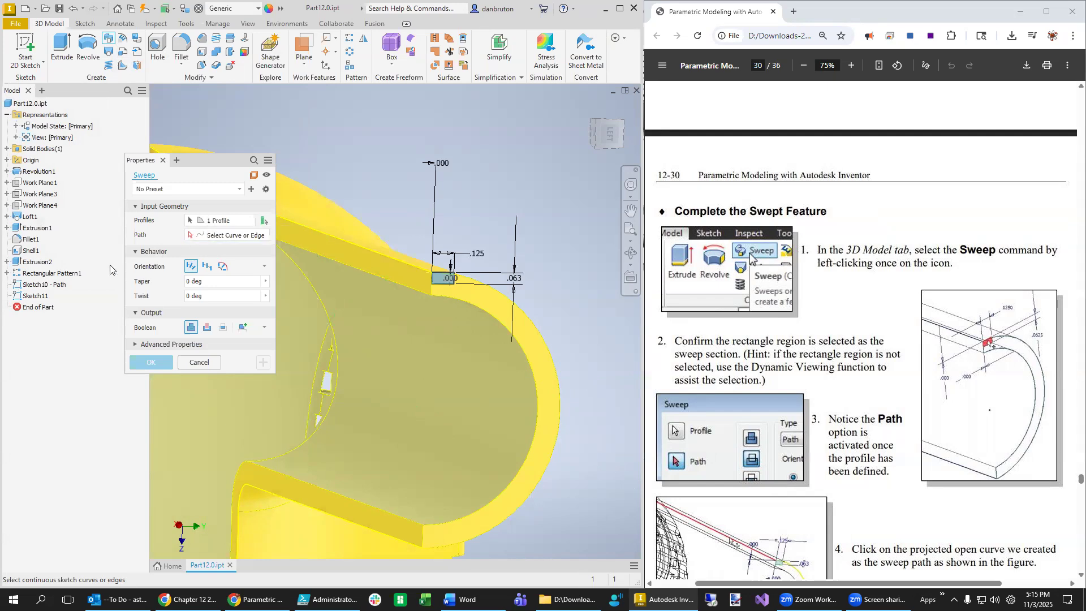
{"action": "left_click", "coordinate": [194, 237]}
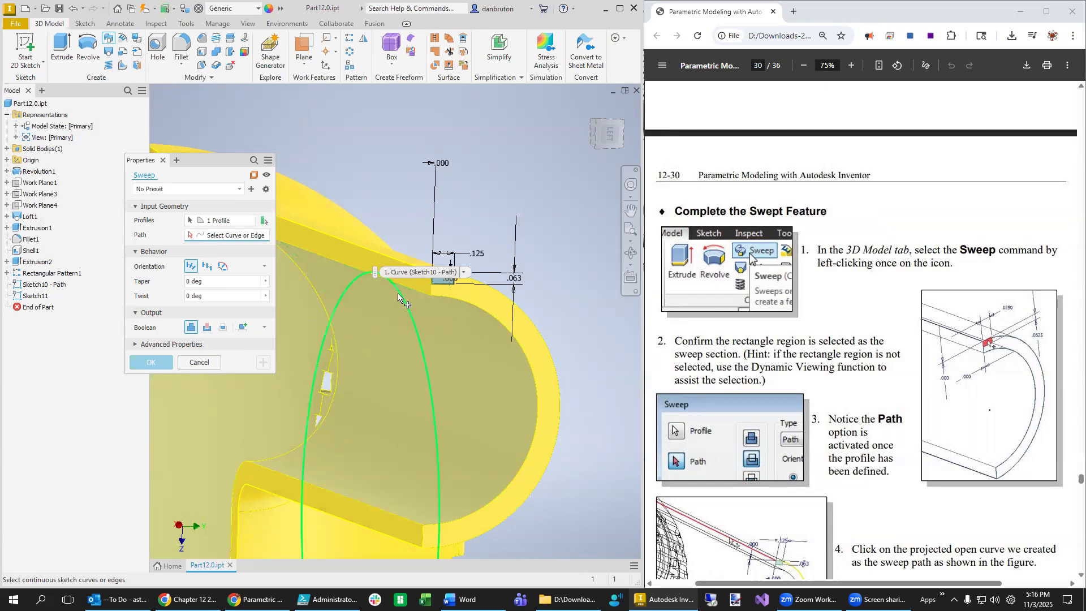
{"action": "scroll", "coordinate": [404, 287], "scroll_direction": "down", "scroll_amount": 5}
{"action": "scroll", "coordinate": [403, 288], "scroll_direction": "up", "scroll_amount": 4}
{"action": "left_click", "coordinate": [408, 259]}
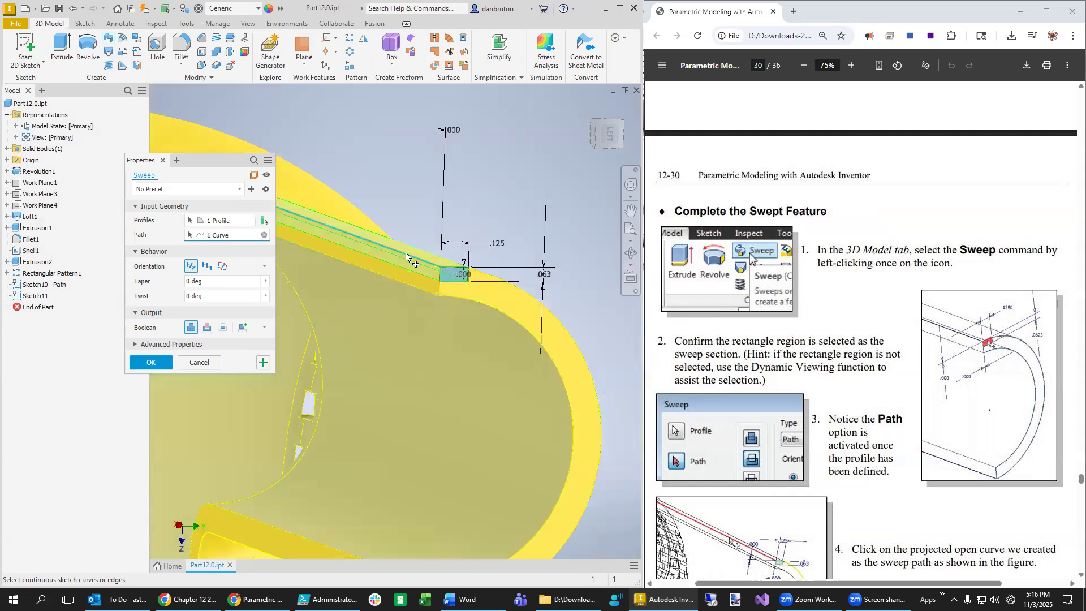
- Clear the wrongly chosen path and cancel the sweep
{"action": "left_click_drag", "start_coordinate": [206, 163], "coordinate": [404, 324]}
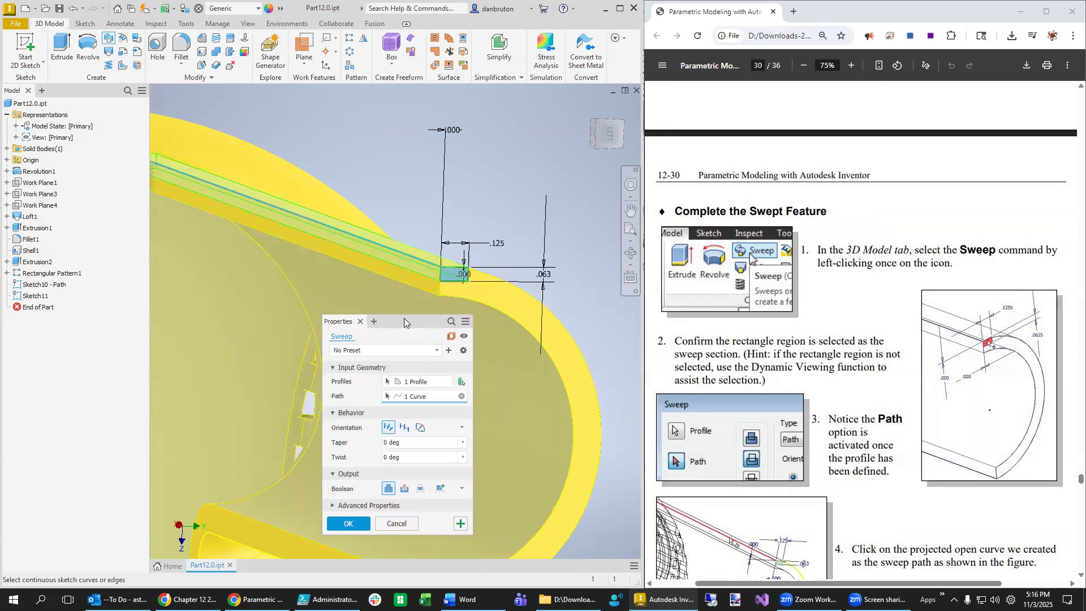
{"action": "scroll", "coordinate": [293, 315], "scroll_direction": "up", "scroll_amount": 3}
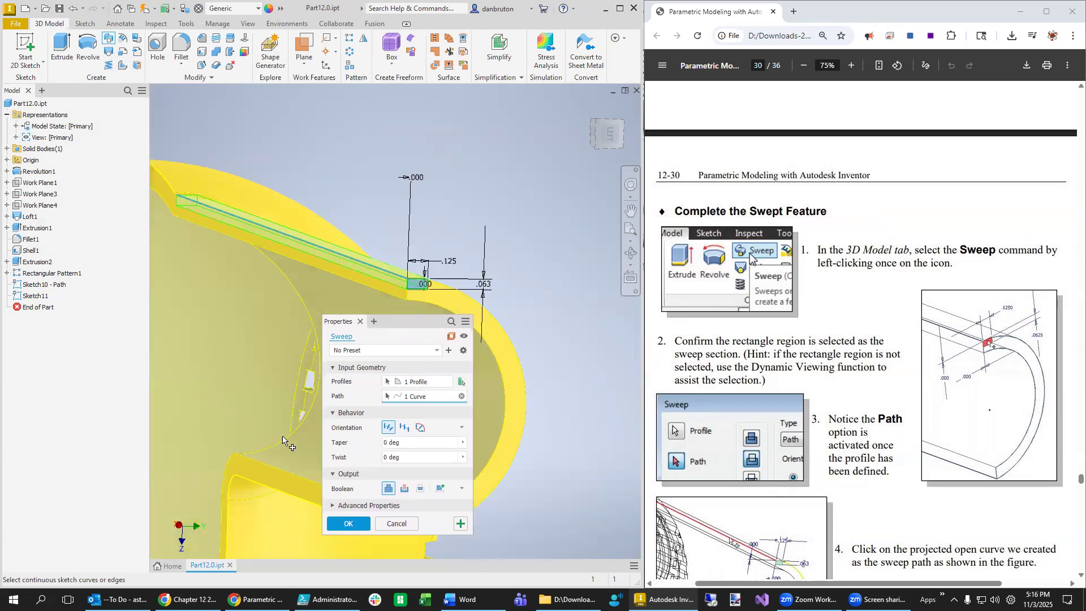
{"action": "left_click", "coordinate": [462, 396]}
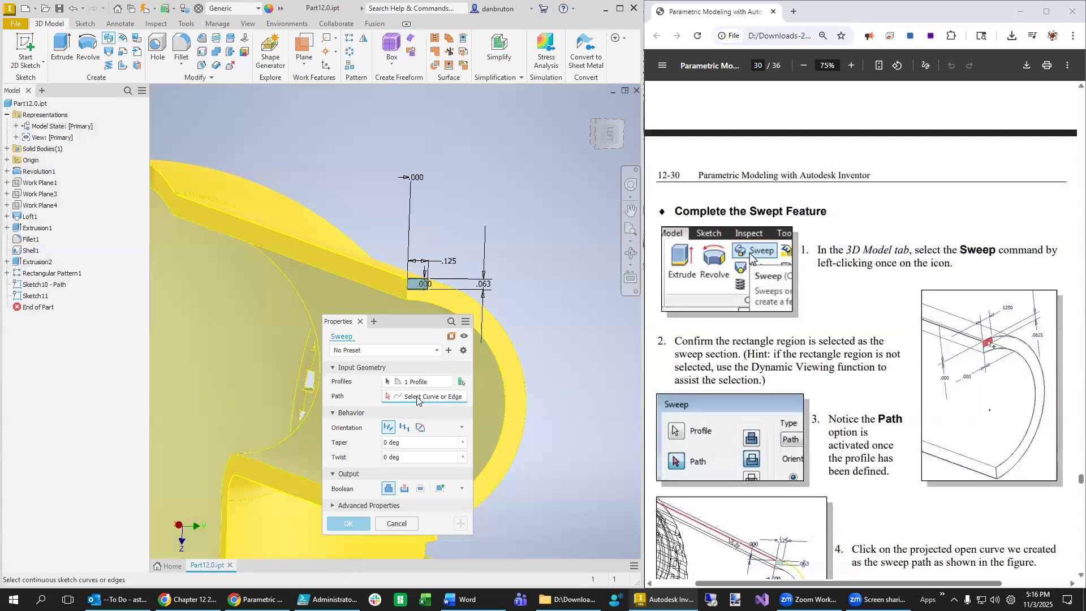
{"action": "right_click", "coordinate": [38, 288]}
{"action": "left_click", "coordinate": [33, 286]}
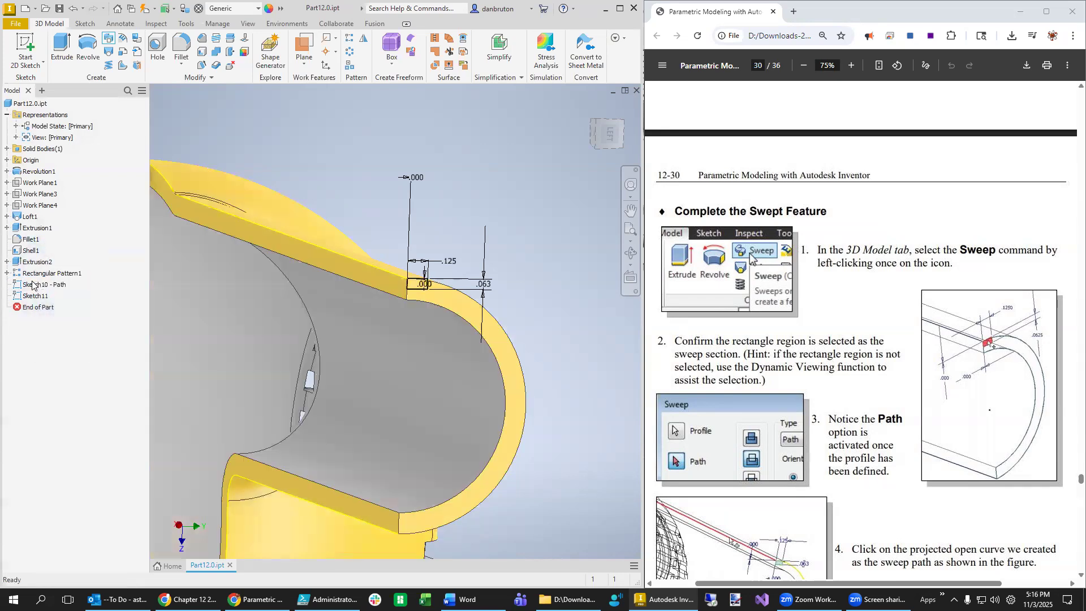
- Start a new sweep with the projected housing outline as its path
{"action": "right_click", "coordinate": [32, 285]}
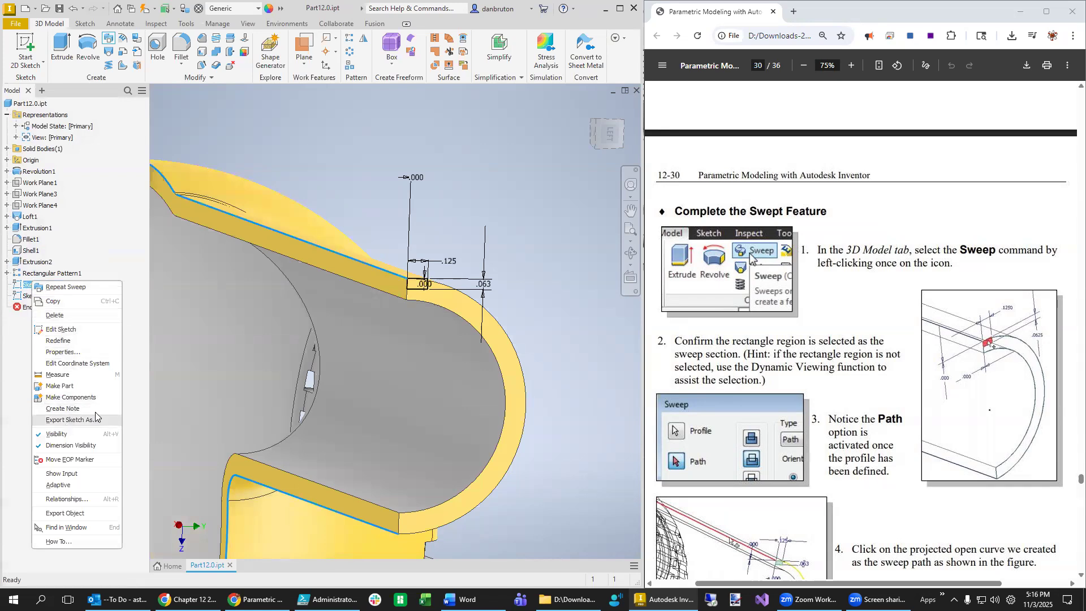
{"action": "left_click", "coordinate": [601, 434]}
{"action": "scroll", "coordinate": [578, 505], "scroll_direction": "up", "scroll_amount": 5}
{"action": "scroll", "coordinate": [578, 503], "scroll_direction": "down", "scroll_amount": 3}
{"action": "middle_click_drag", "start_coordinate": [573, 487], "coordinate": [598, 347]}
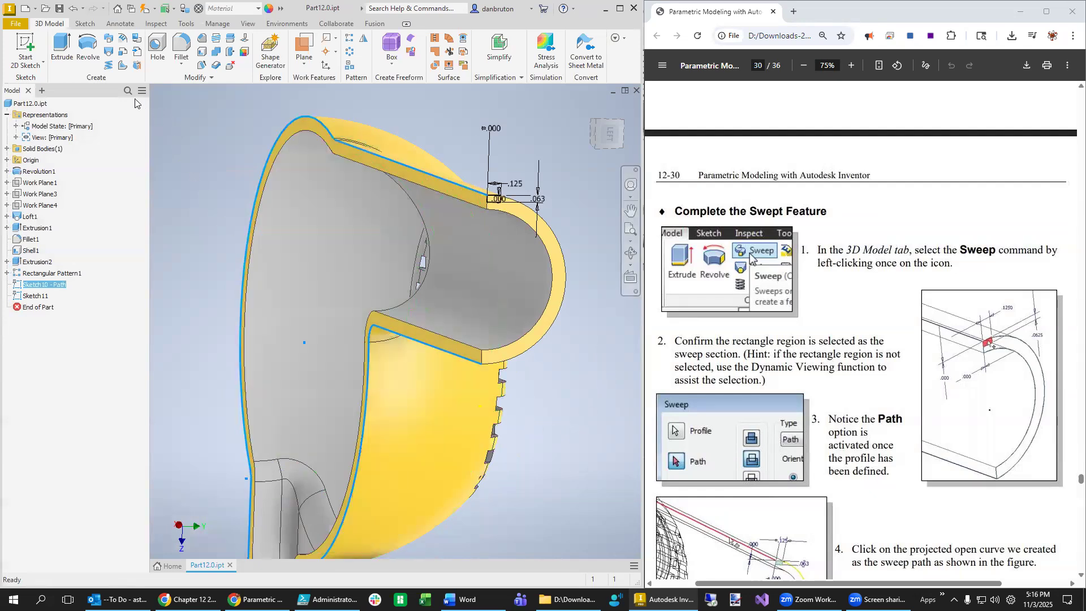
{"action": "left_click", "coordinate": [109, 38]}
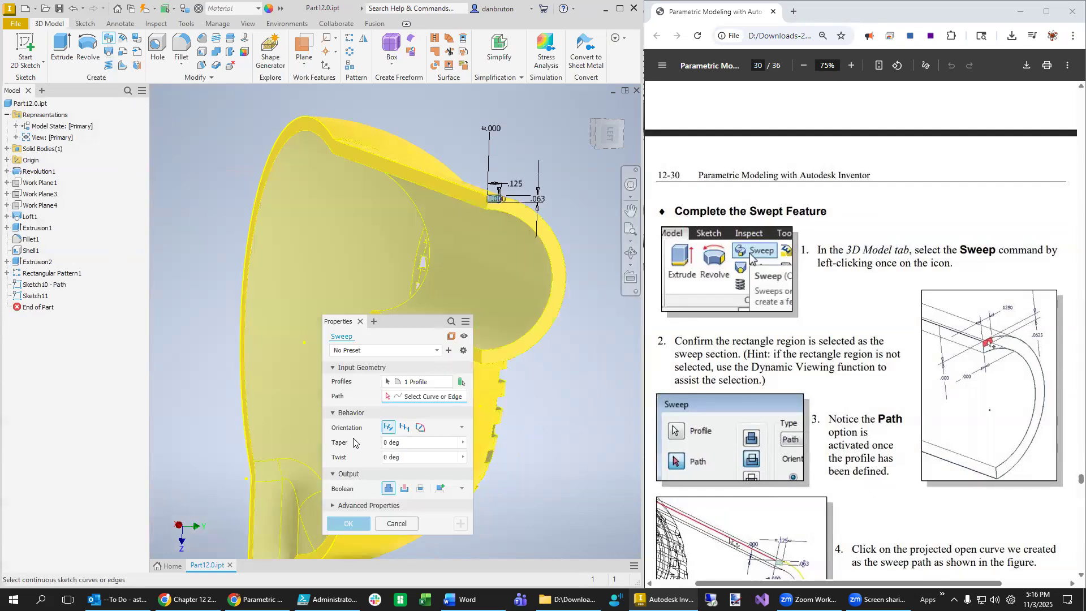
{"action": "left_click", "coordinate": [413, 398]}
{"action": "left_click", "coordinate": [327, 133]}
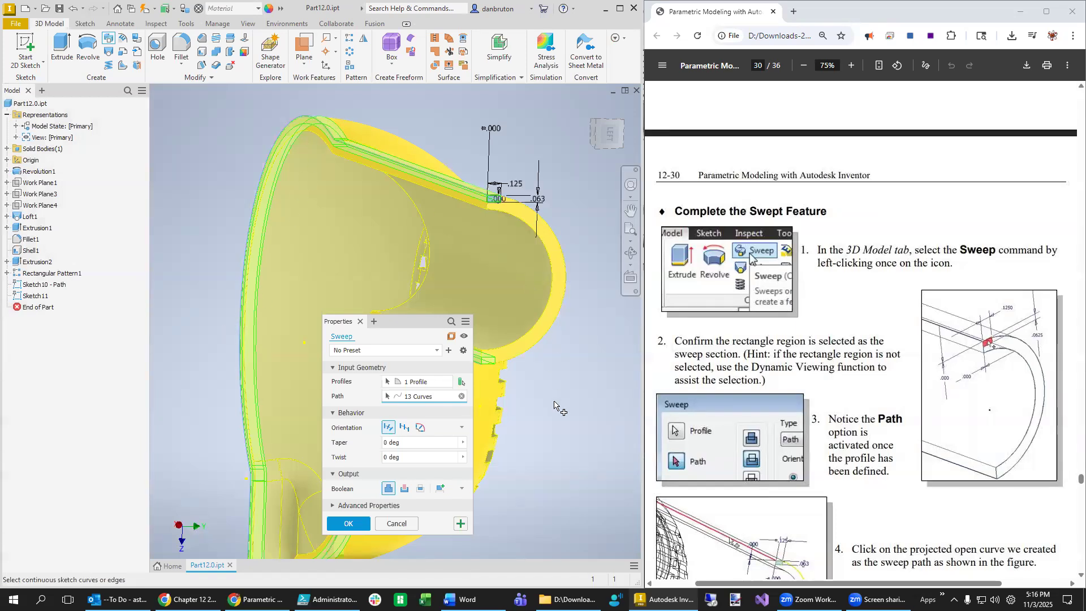
- Set the sweep's Boolean option to Cut
{"action": "scroll", "coordinate": [810, 495], "scroll_direction": "down", "scroll_amount": 3}
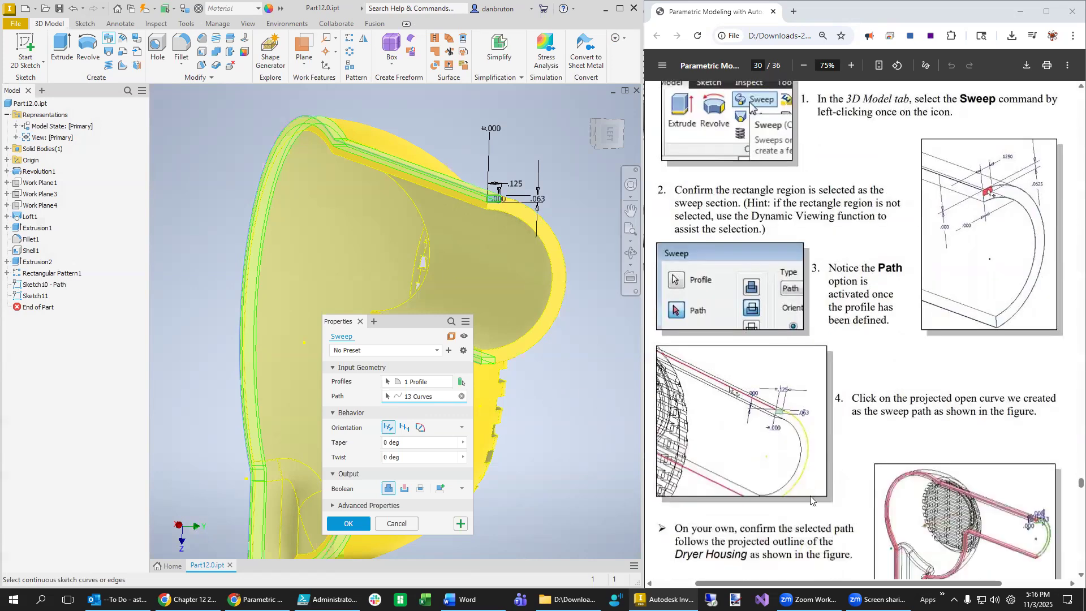
{"action": "scroll", "coordinate": [810, 498], "scroll_direction": "down", "scroll_amount": 3}
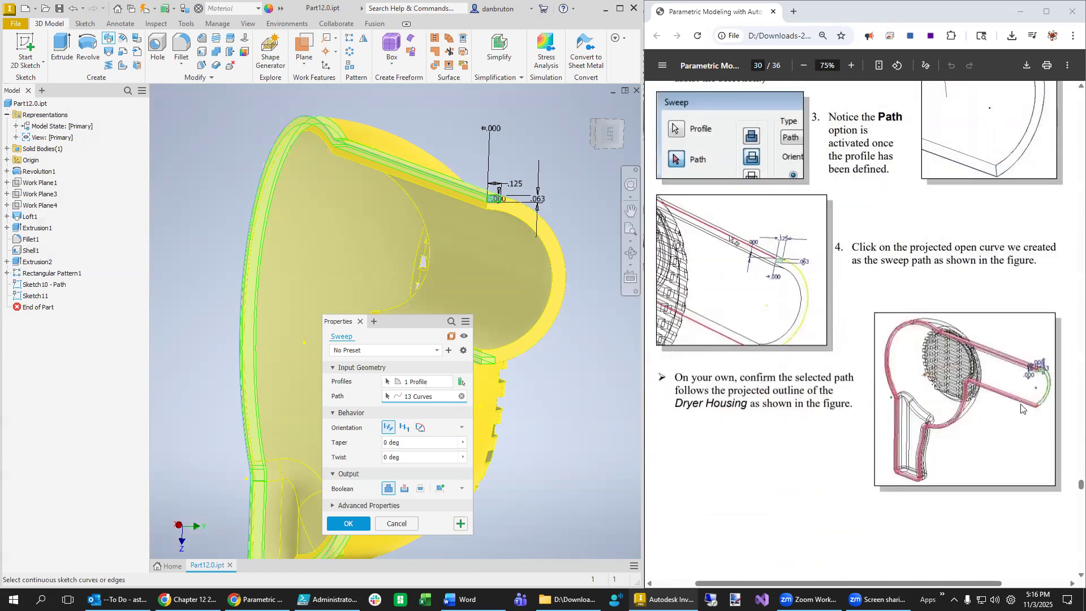
{"action": "scroll", "coordinate": [810, 478], "scroll_direction": "down", "scroll_amount": 8}
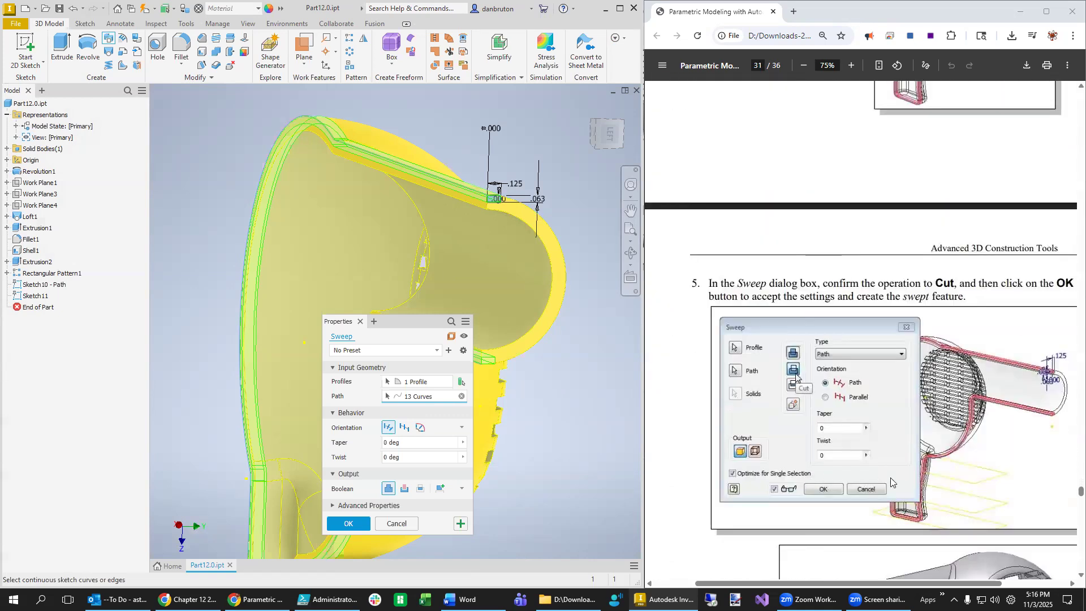
{"action": "scroll", "coordinate": [991, 463], "scroll_direction": "down", "scroll_amount": 2}
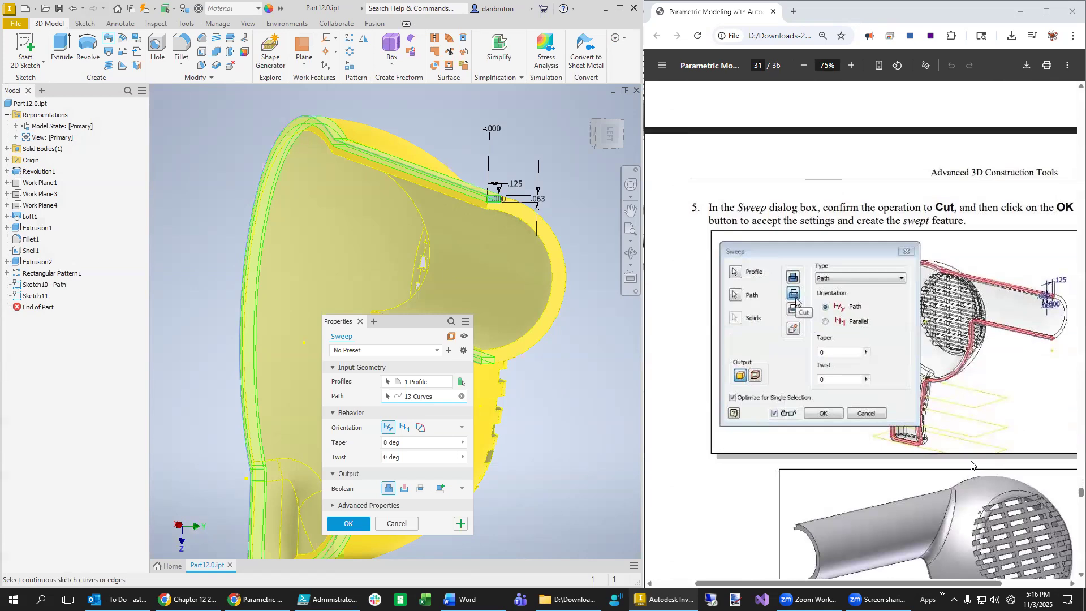
{"action": "scroll", "coordinate": [1021, 393], "scroll_direction": "down", "scroll_amount": 4}
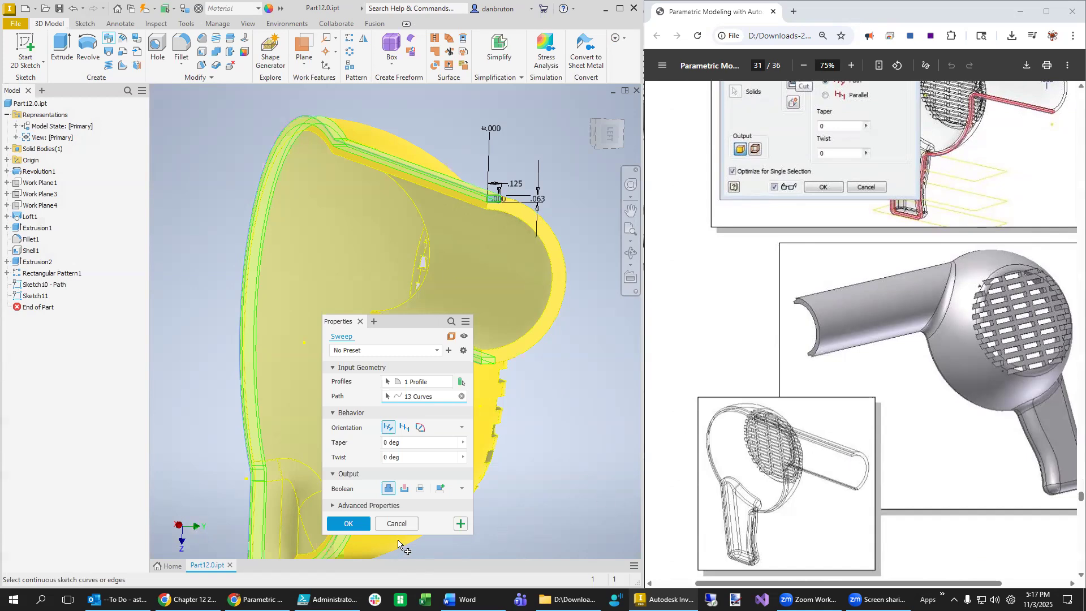
{"action": "left_click", "coordinate": [404, 488]}
- Create the cut sweep as Sweep1 and inspect the groove along the rim
{"action": "left_click", "coordinate": [351, 522]}
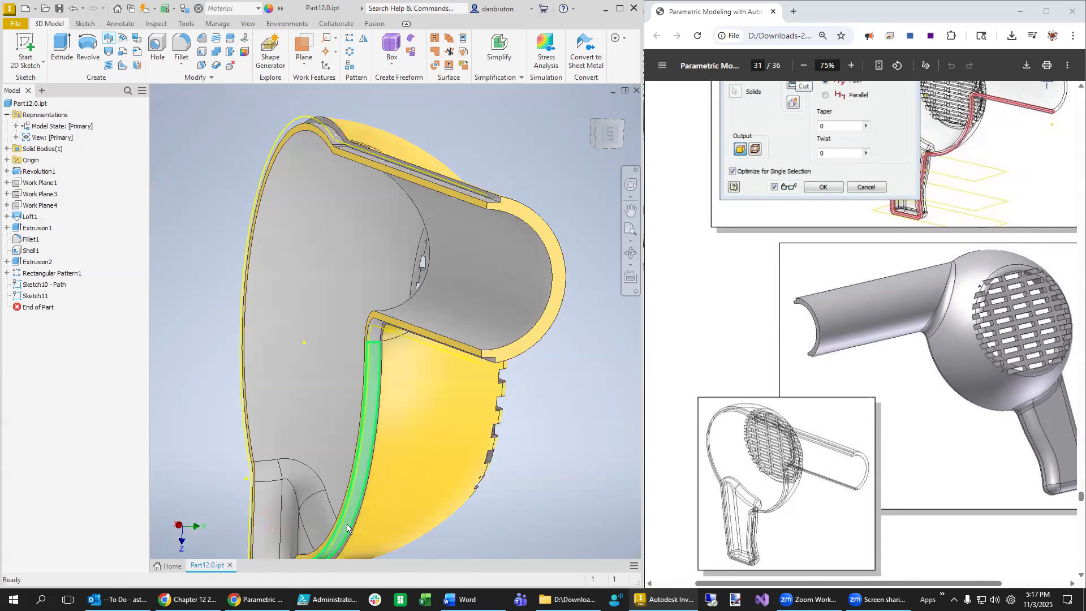
{"action": "scroll", "coordinate": [539, 448], "scroll_direction": "down", "scroll_amount": 3}
{"action": "scroll", "coordinate": [539, 448], "scroll_direction": "up", "scroll_amount": 5}
{"action": "middle_click_drag", "start_coordinate": [543, 468], "coordinate": [503, 366]}
{"action": "scroll", "coordinate": [857, 467], "scroll_direction": "down", "scroll_amount": 8}
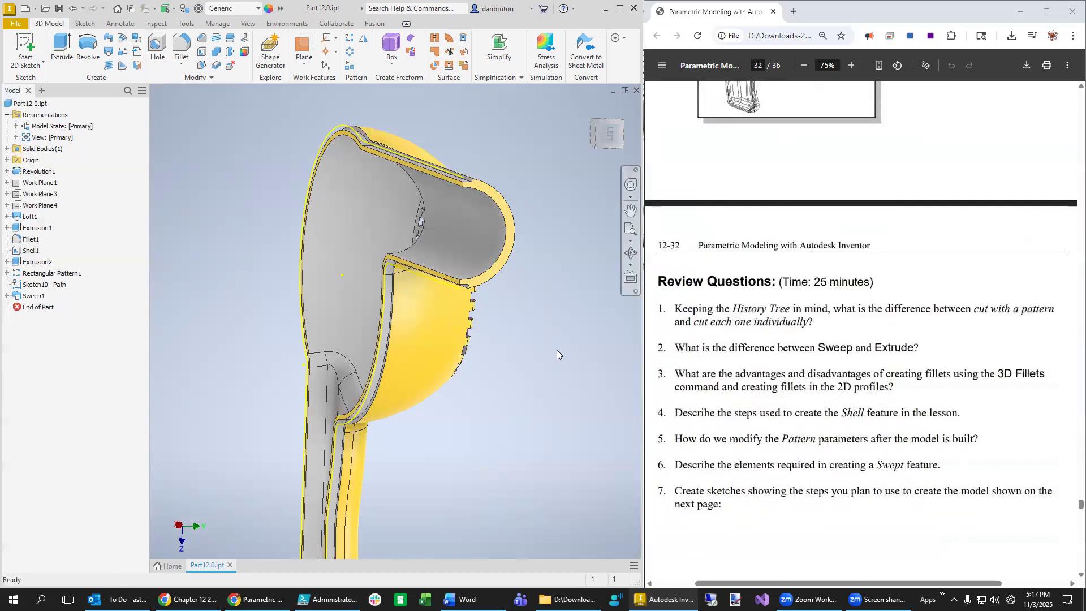
- Orbit to an angled view of the vent grille, then return to the Home view
{"action": "middle_click_drag", "start_coordinate": [547, 361], "coordinate": [583, 346], "text": "shift"}
{"action": "middle_click_drag", "start_coordinate": [458, 451], "coordinate": [335, 451], "text": "shift"}
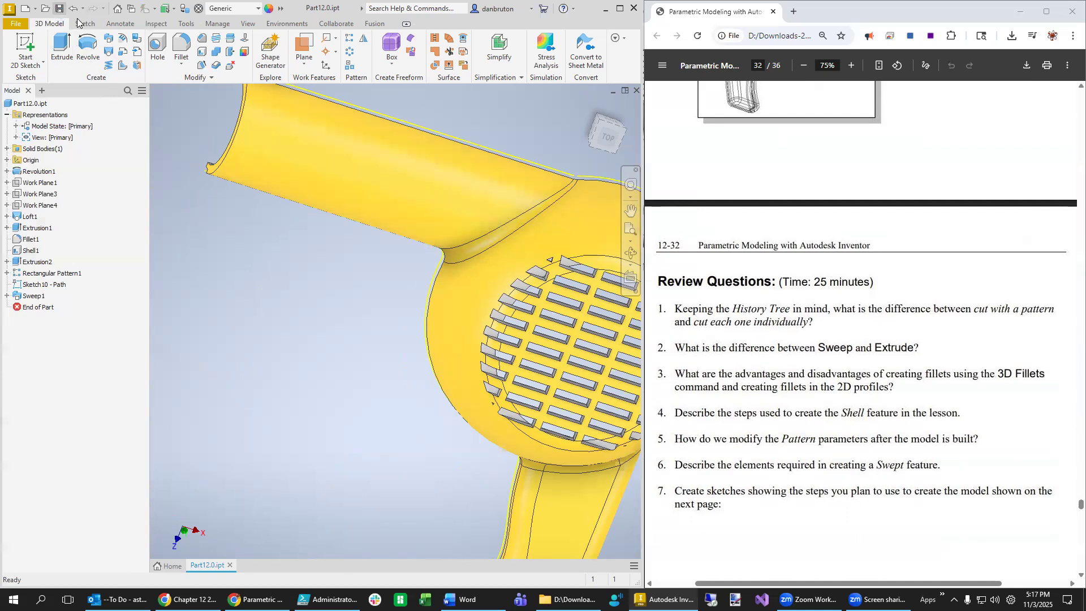
{"action": "left_click", "coordinate": [590, 109]}
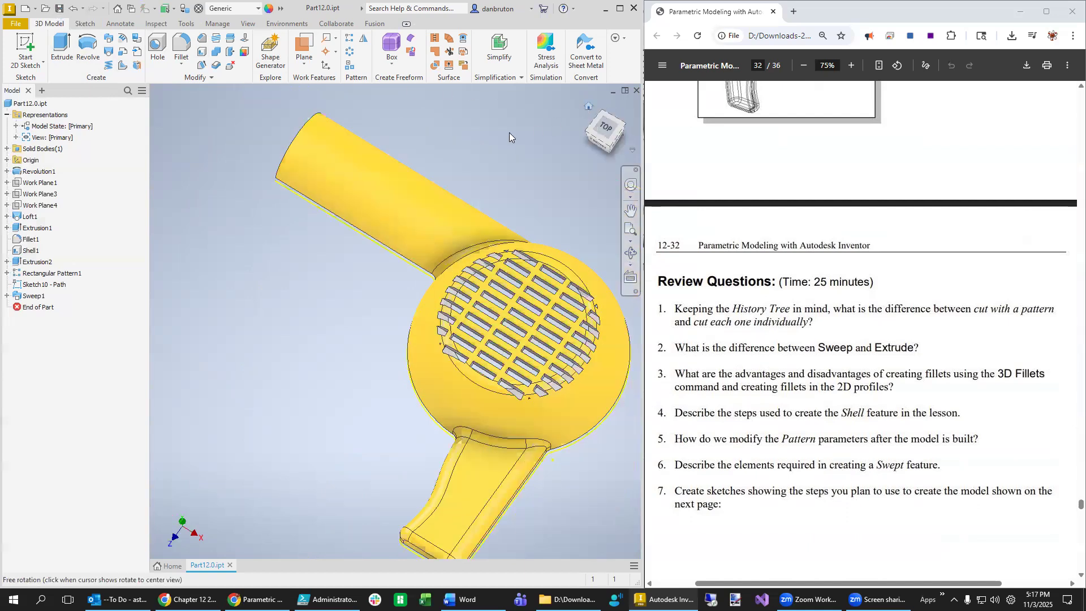